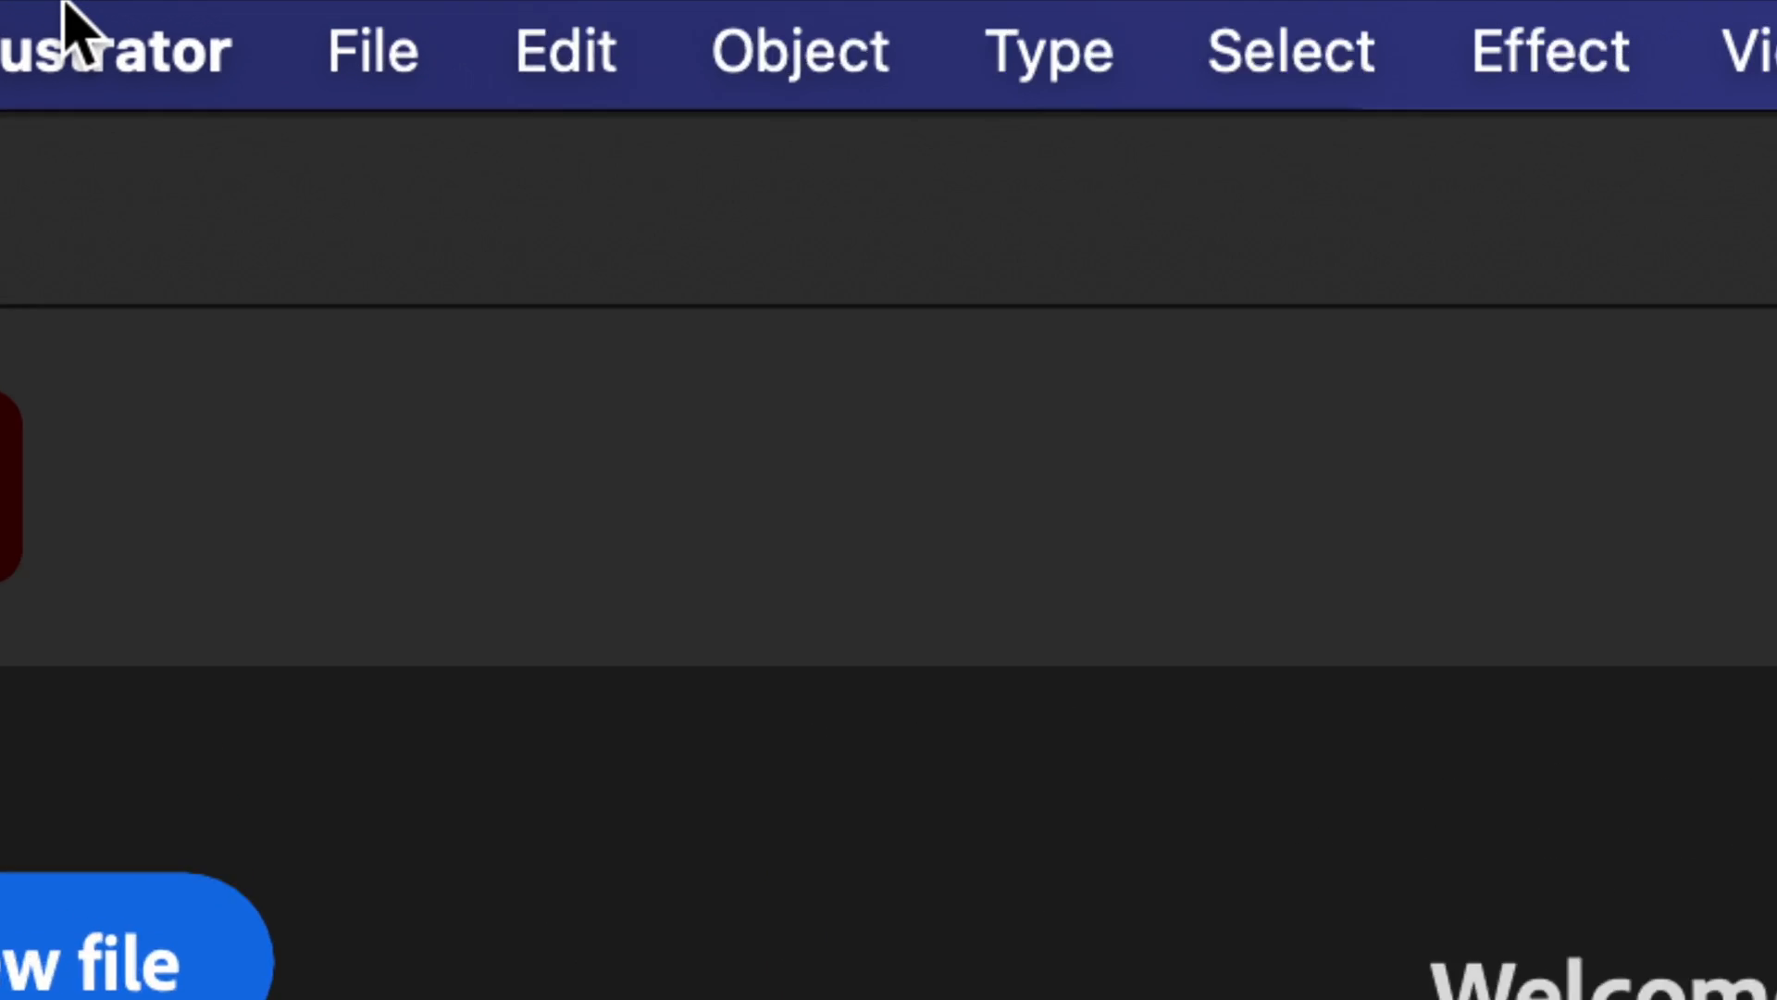
# Start setting up a new document with the Web presets and set raster effects to High (300 ppi).
pyautogui.click(338, 46)
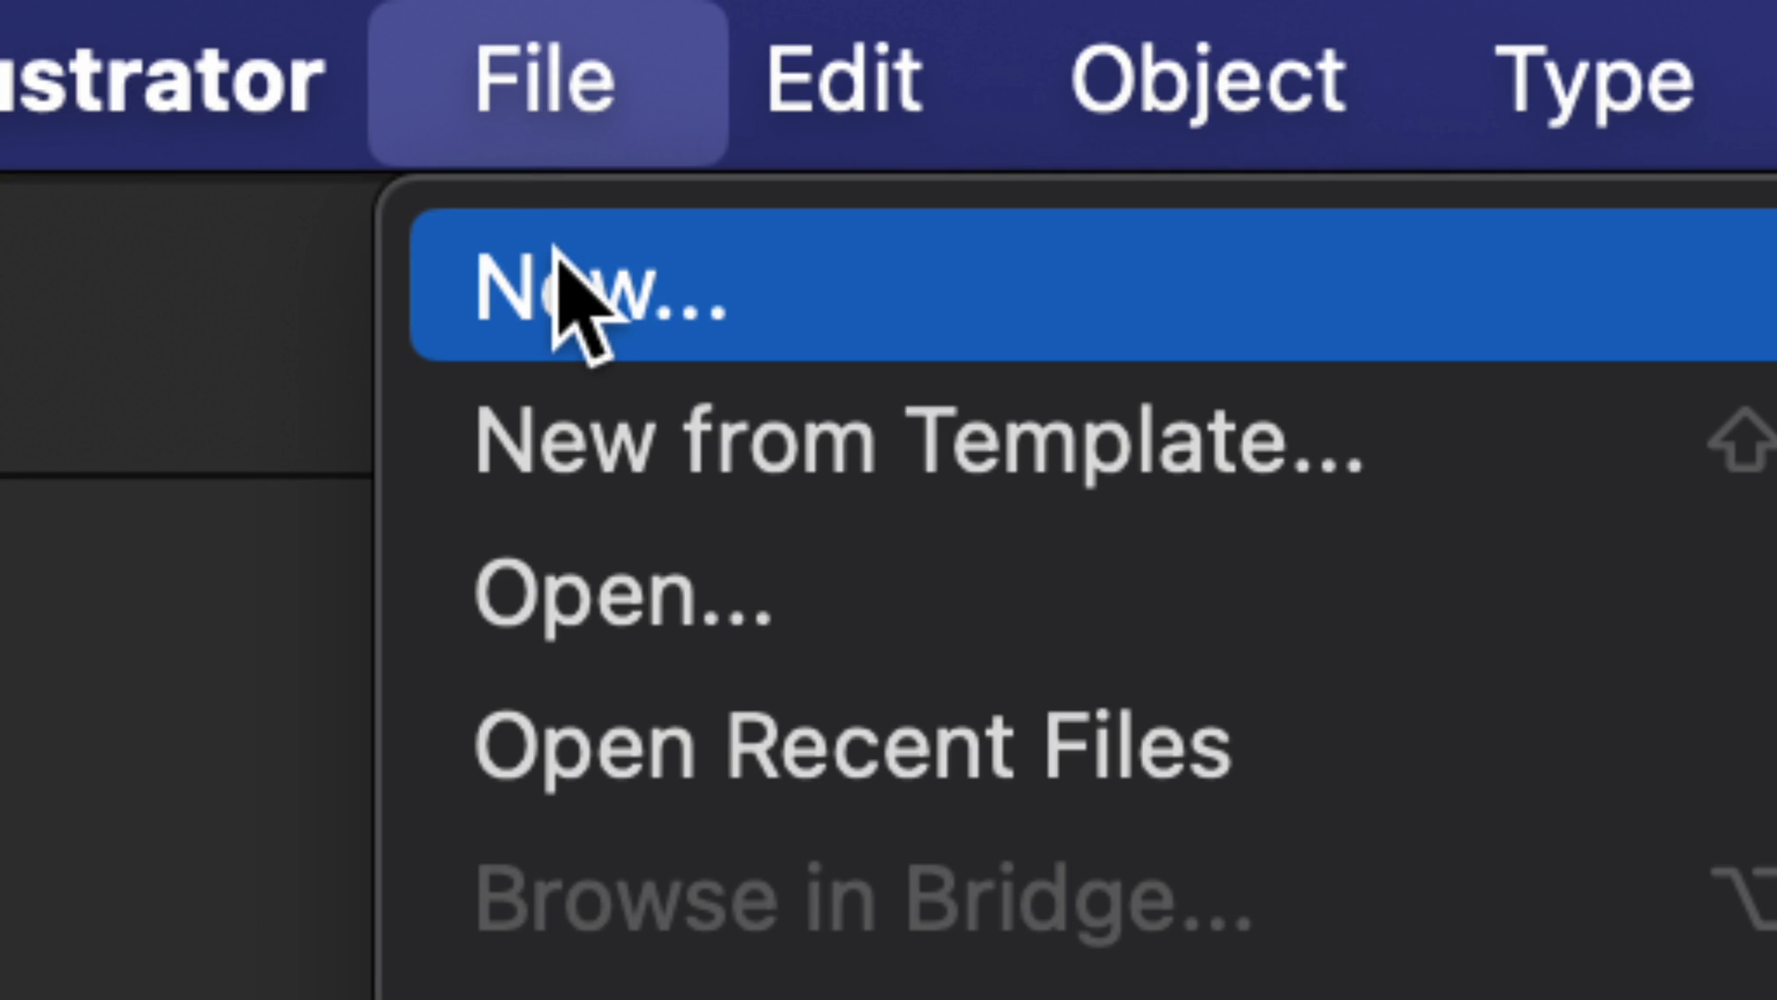
pyautogui.click(681, 271)
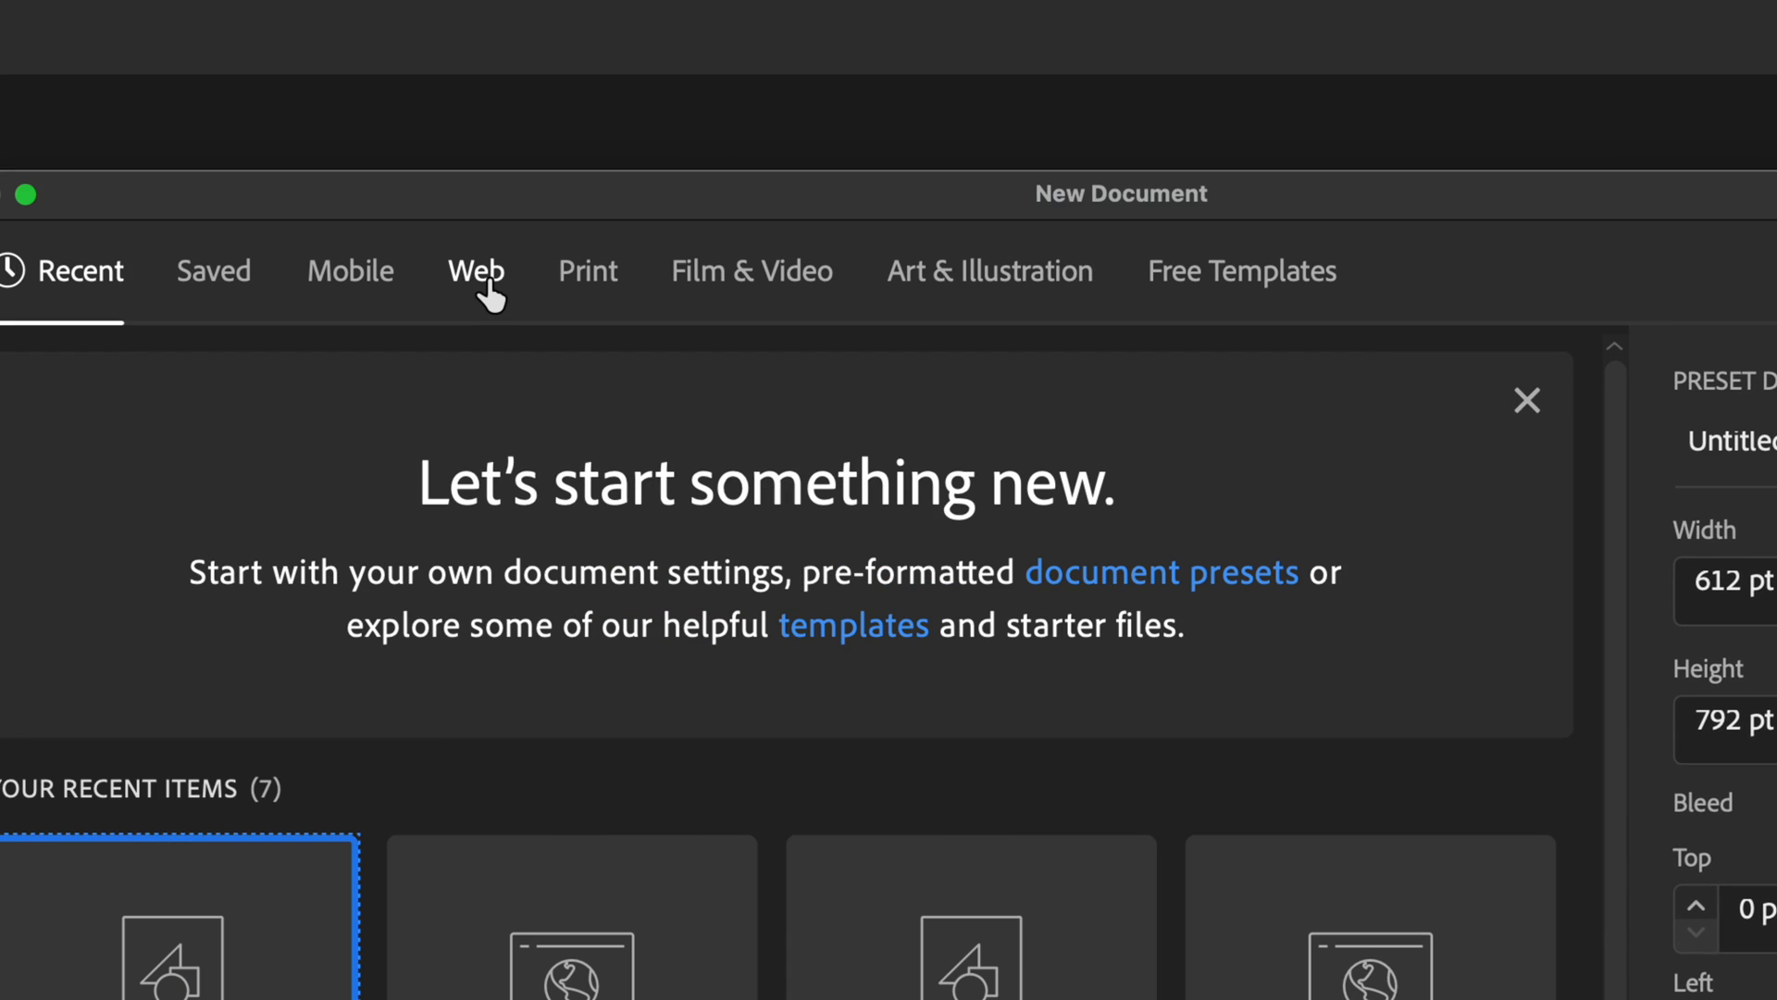
pyautogui.click(485, 282)
pyautogui.click(588, 272)
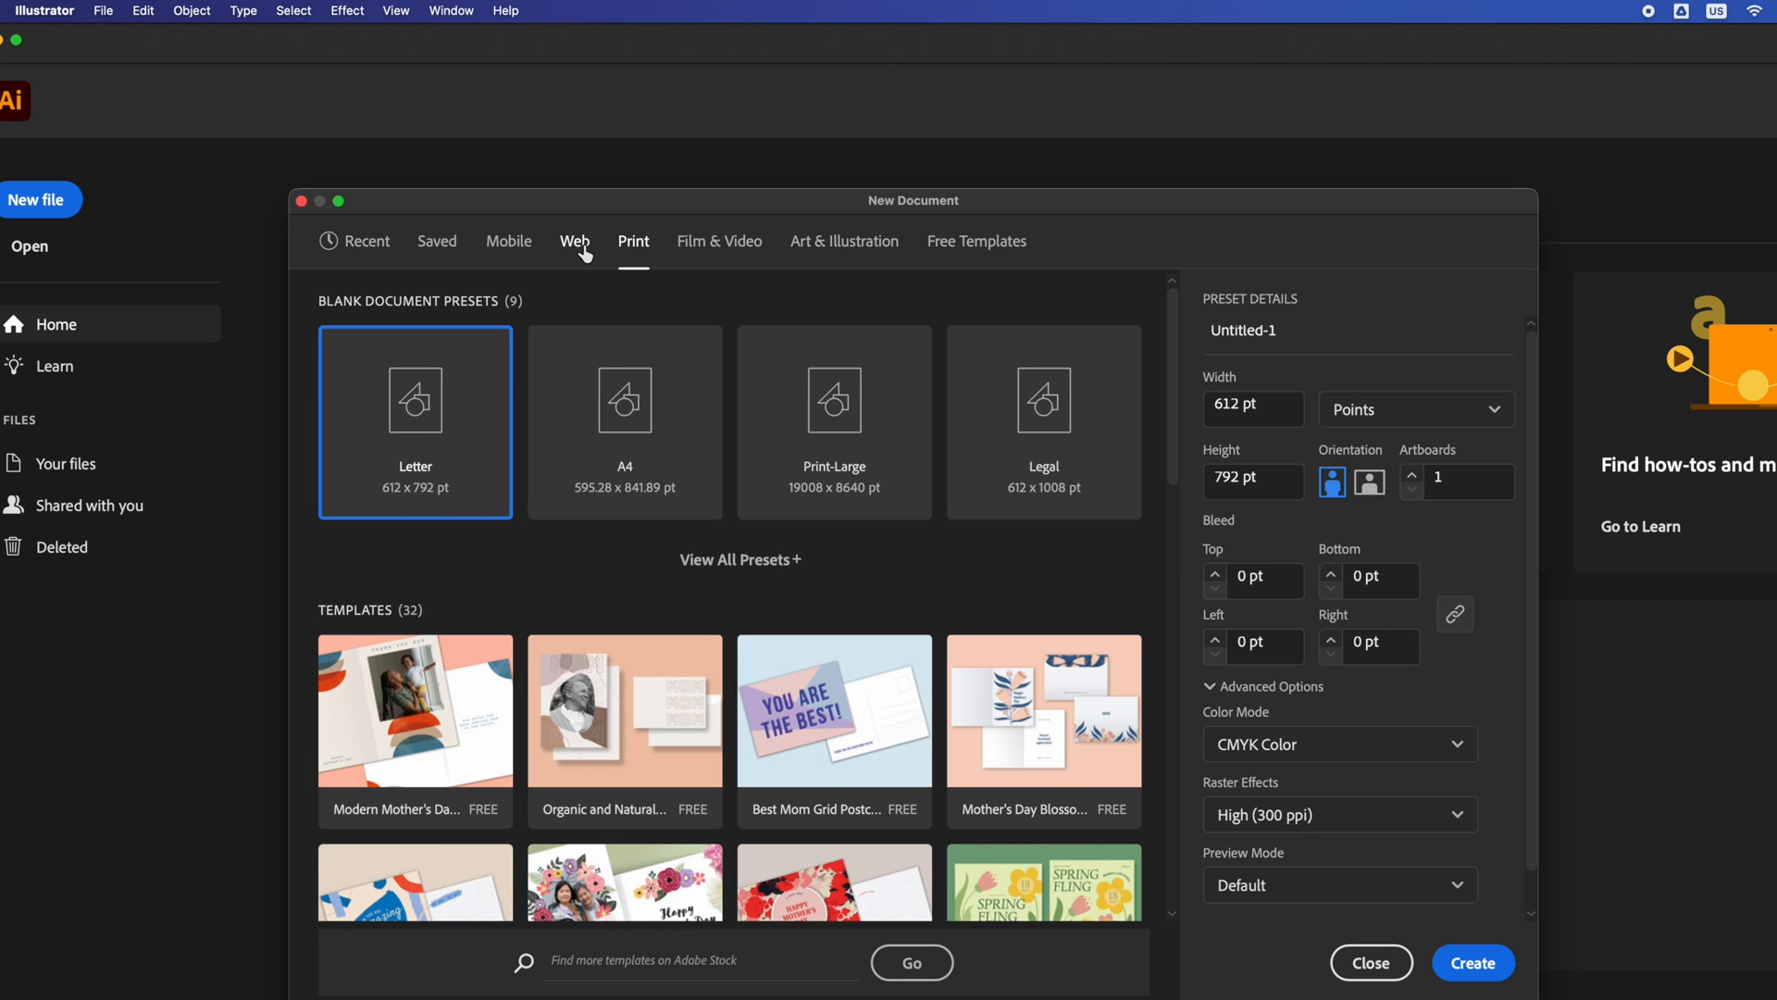
pyautogui.click(583, 248)
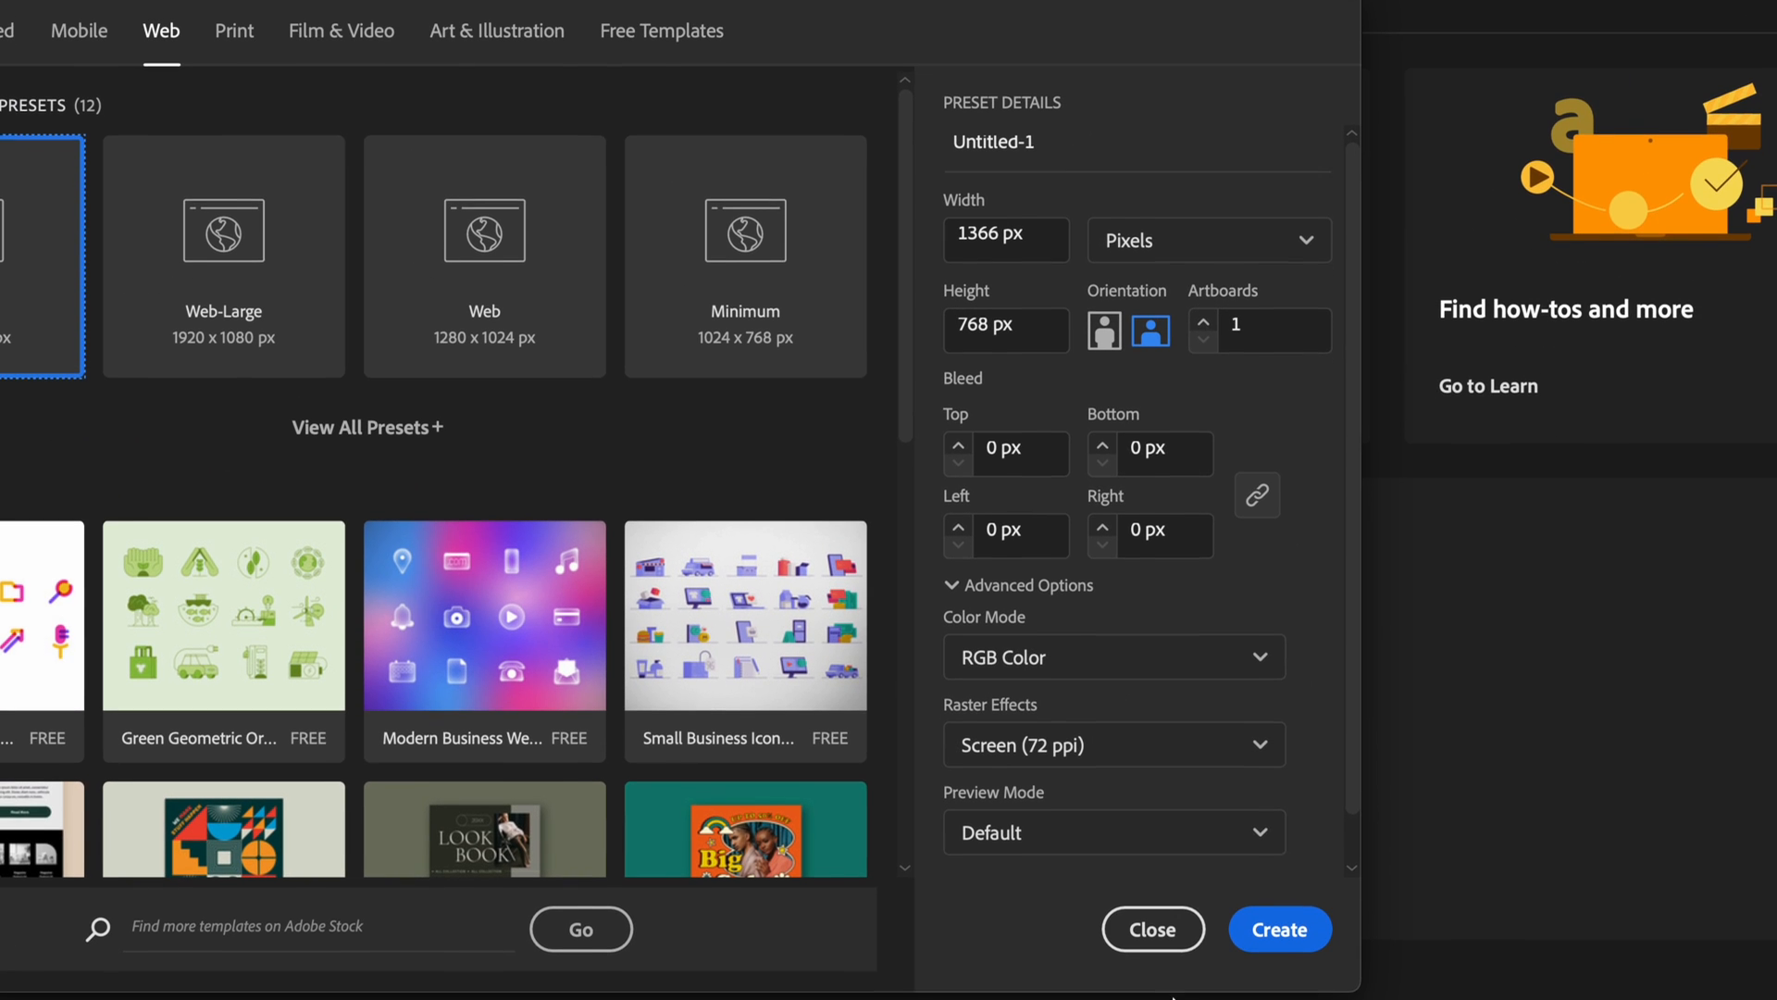
pyautogui.click(1248, 739)
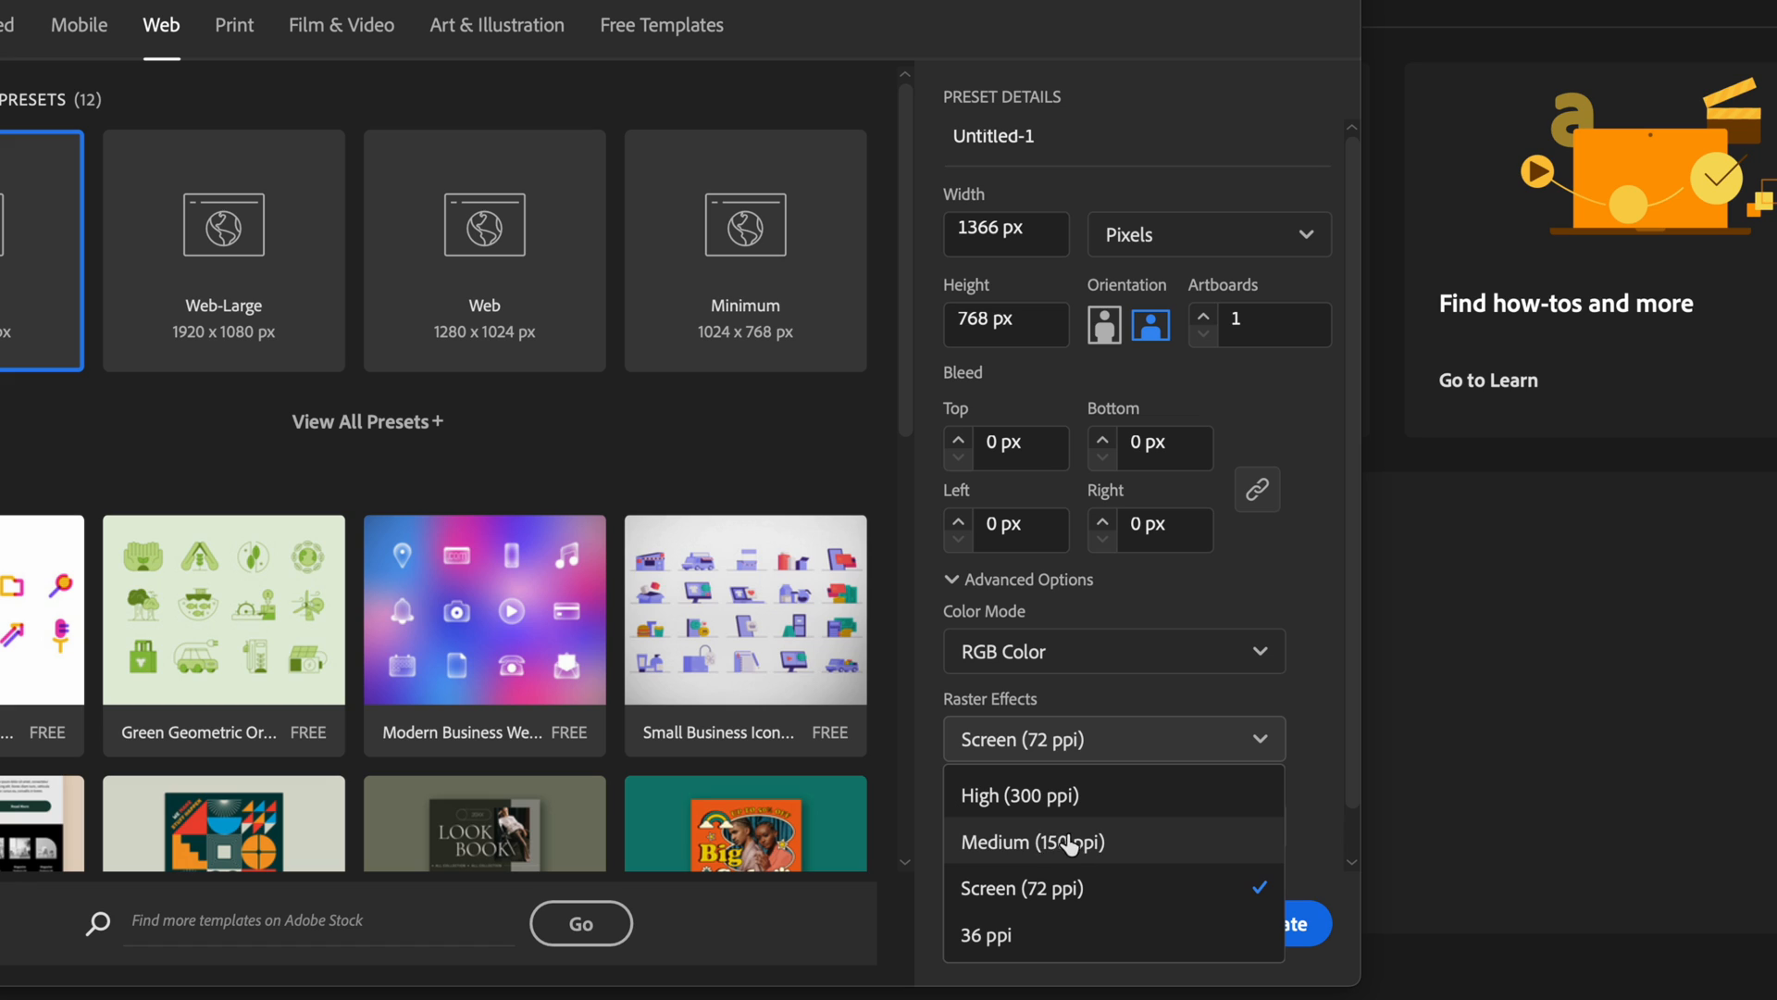
pyautogui.click(1043, 797)
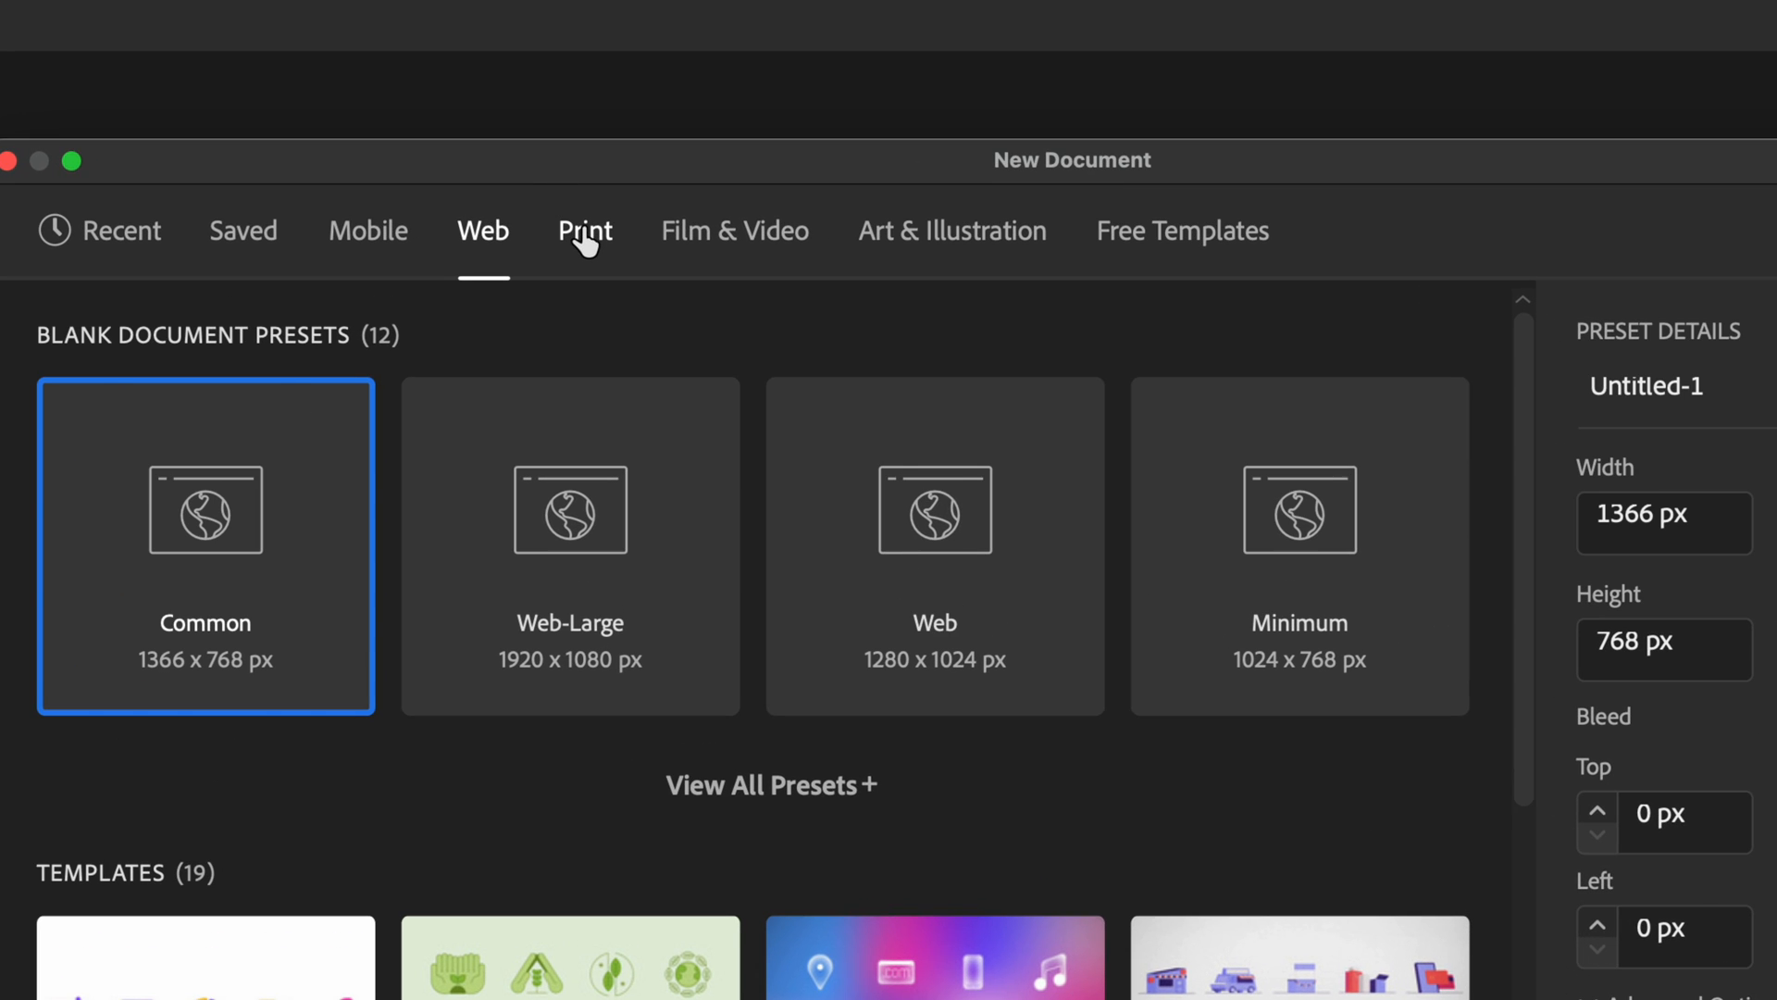
# Switch to the Print presets with Letter selected and choose High (300 ppi) raster effects in the advanced options.
pyautogui.click(572, 208)
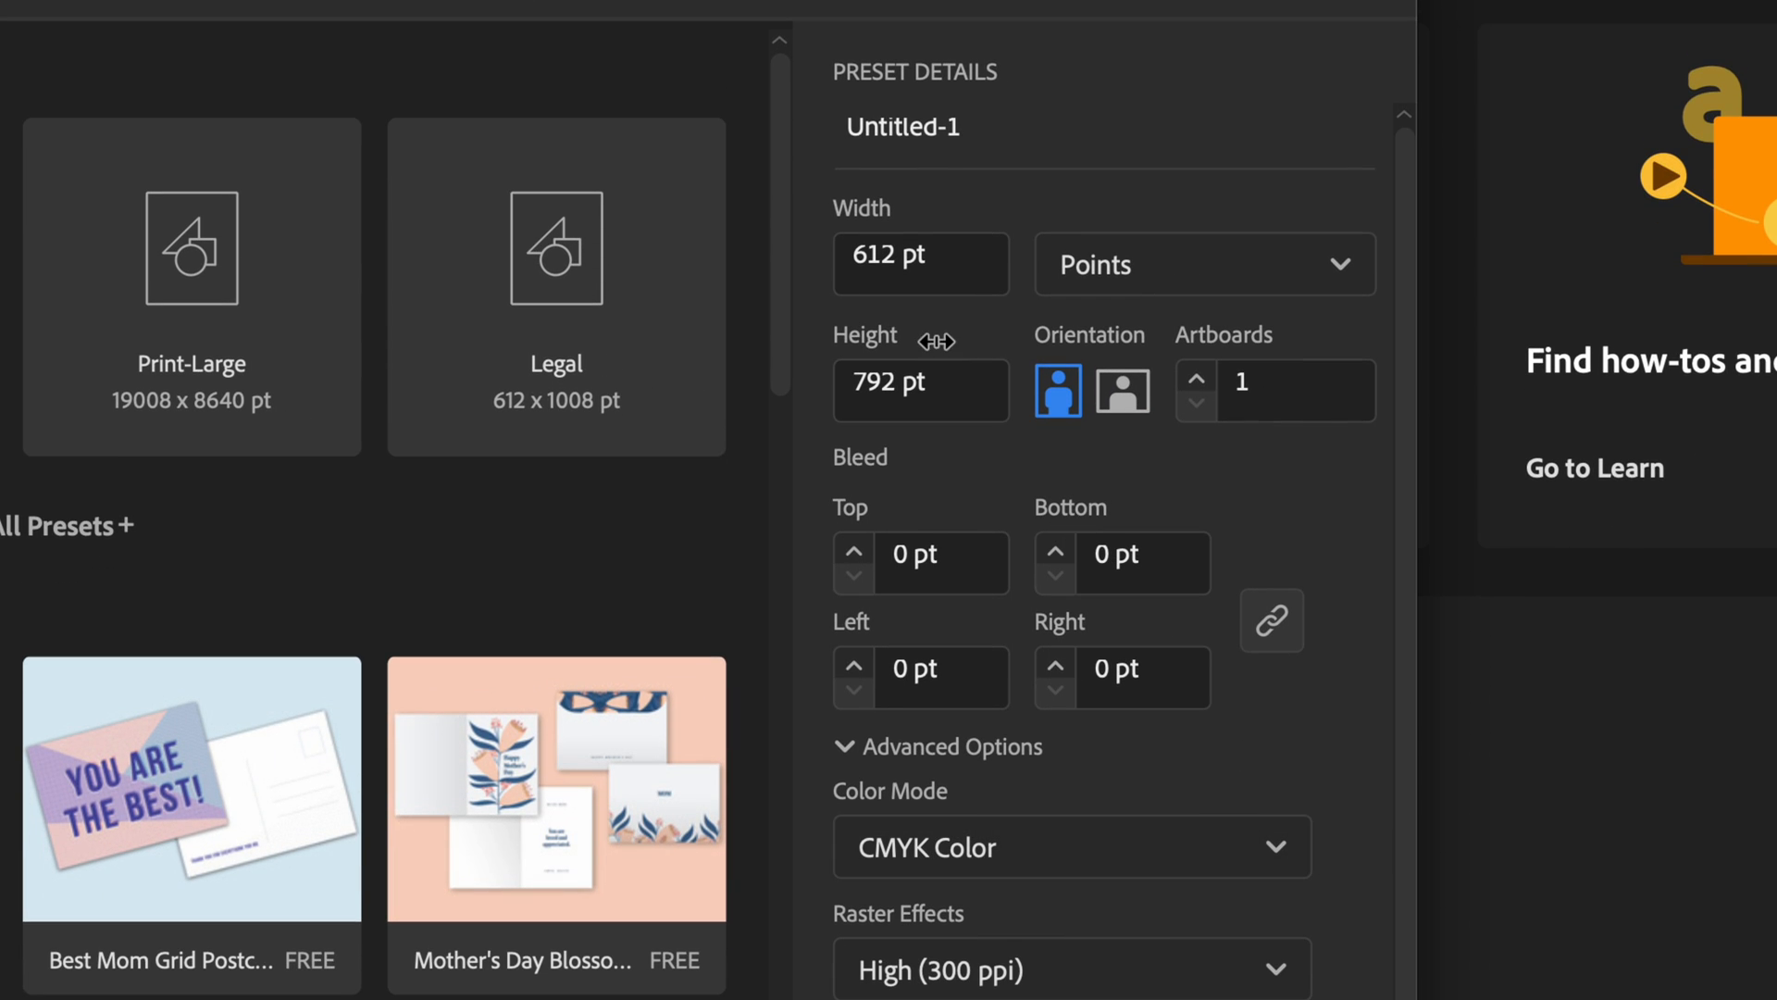
pyautogui.click(941, 262)
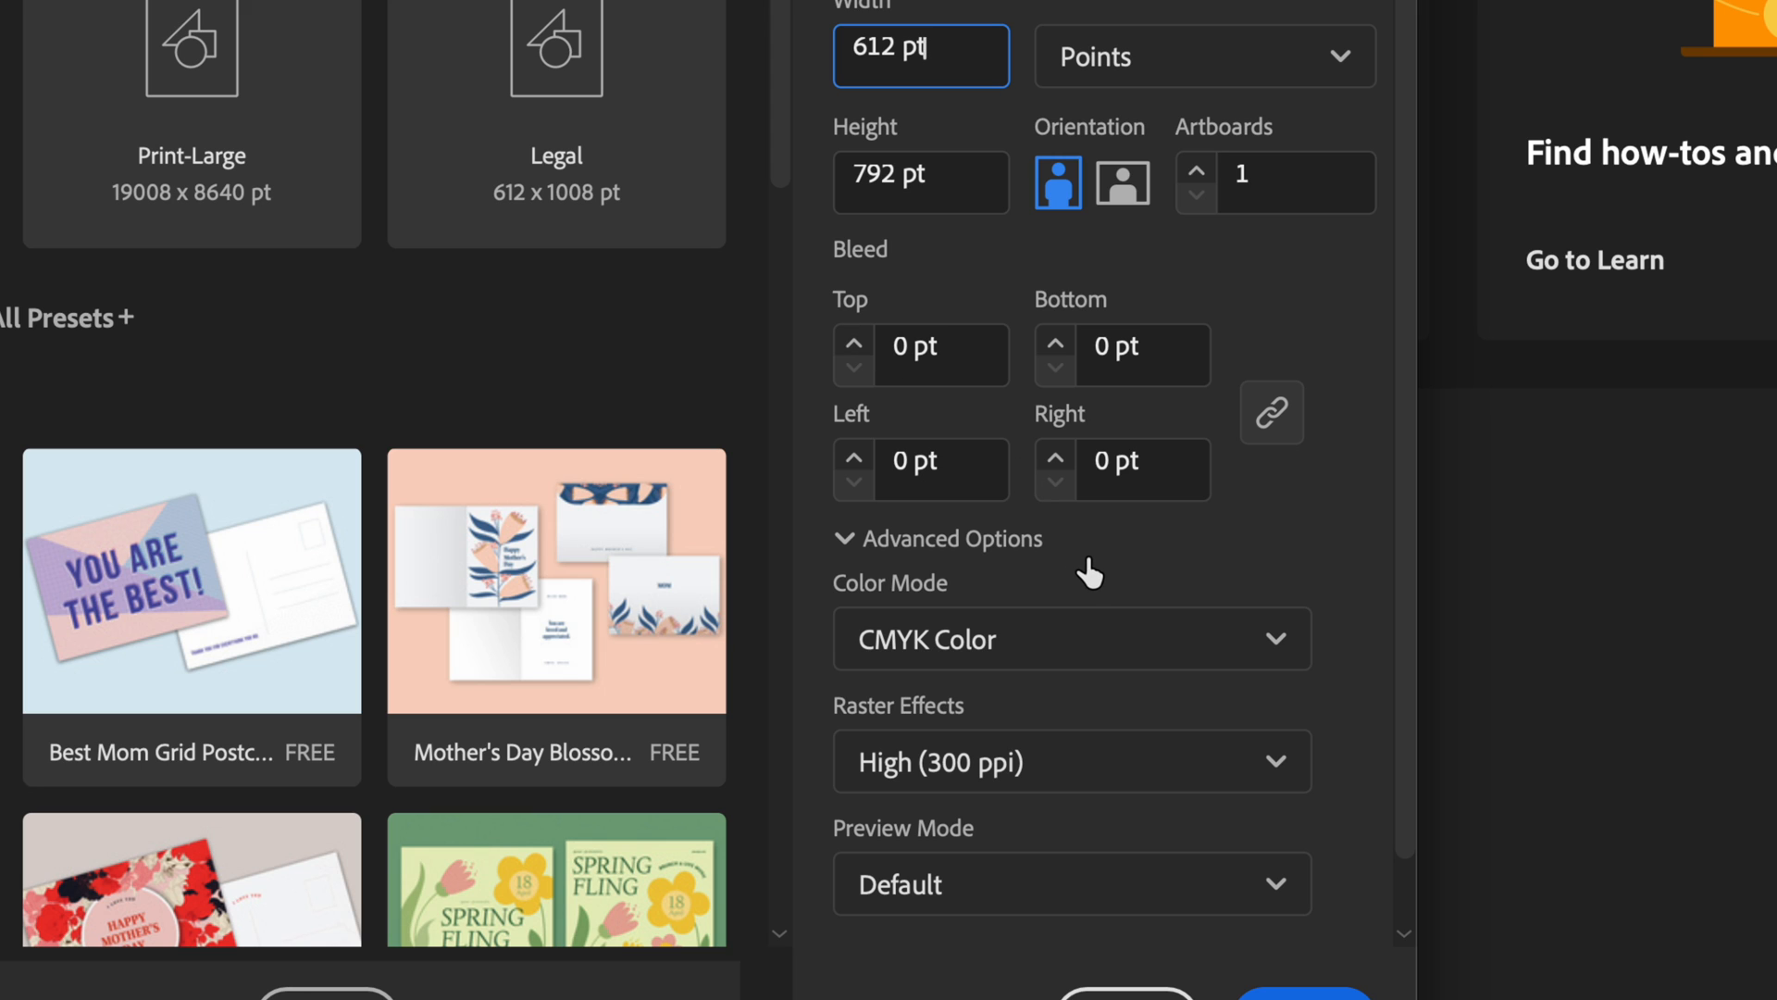
pyautogui.click(862, 544)
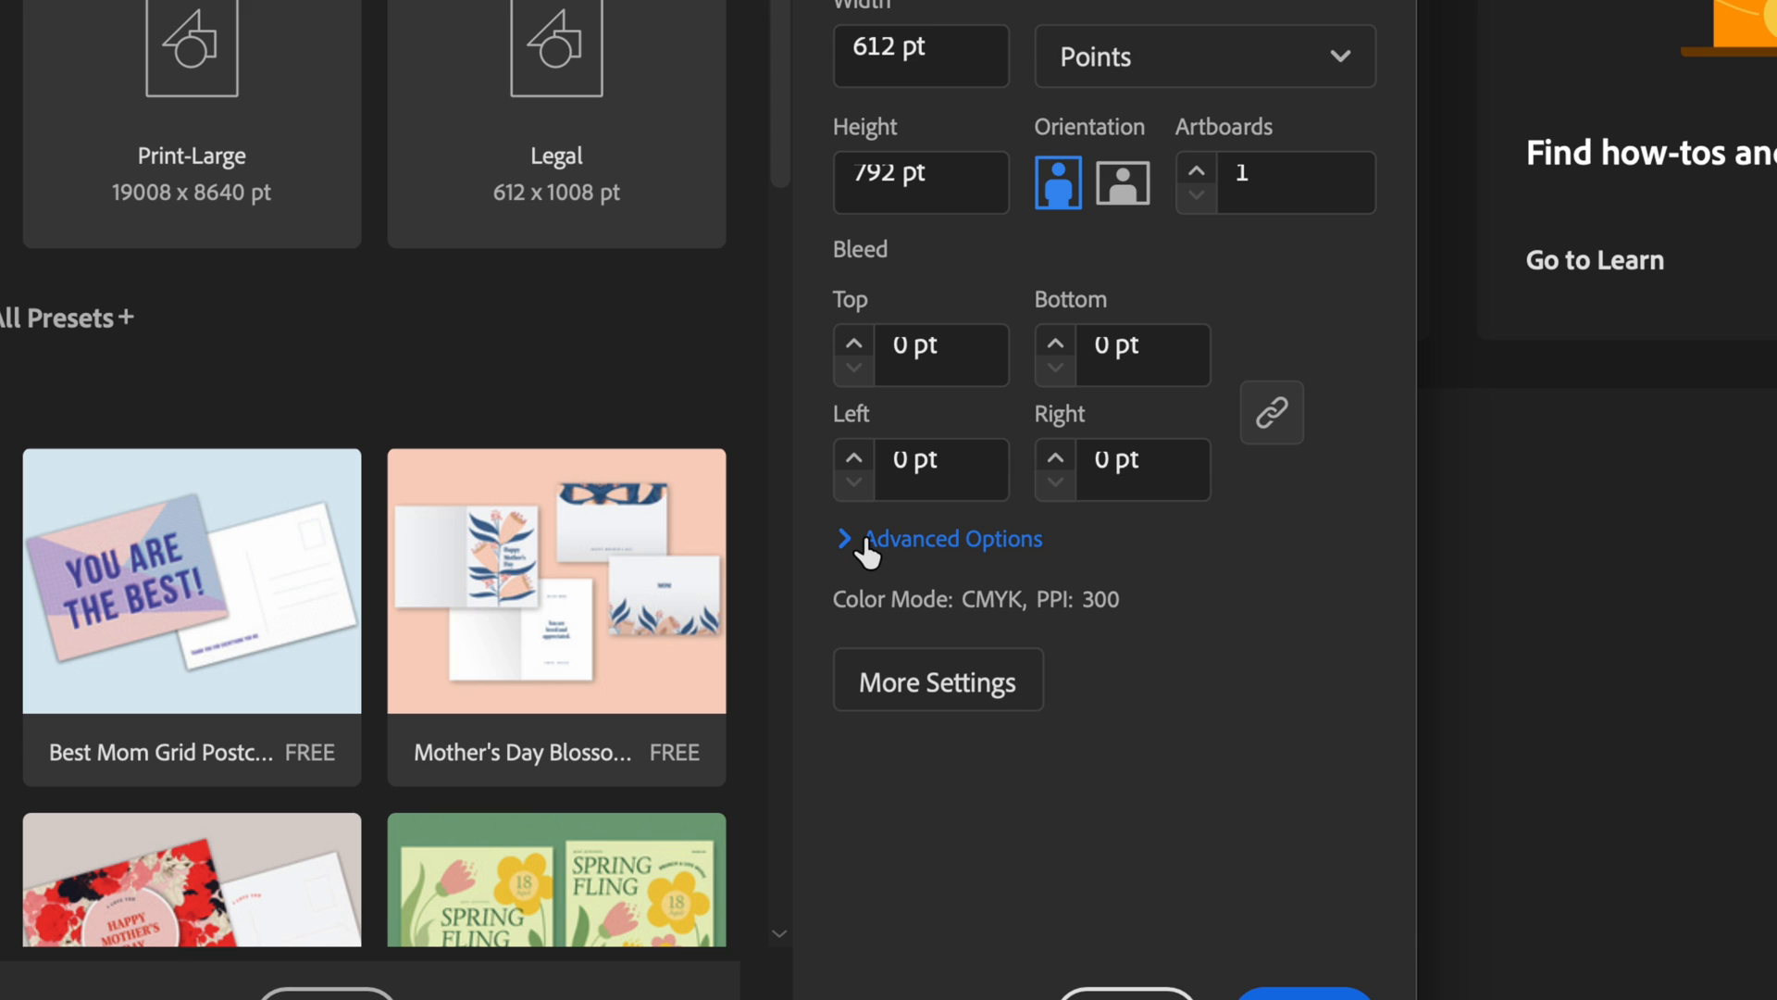
pyautogui.click(850, 537)
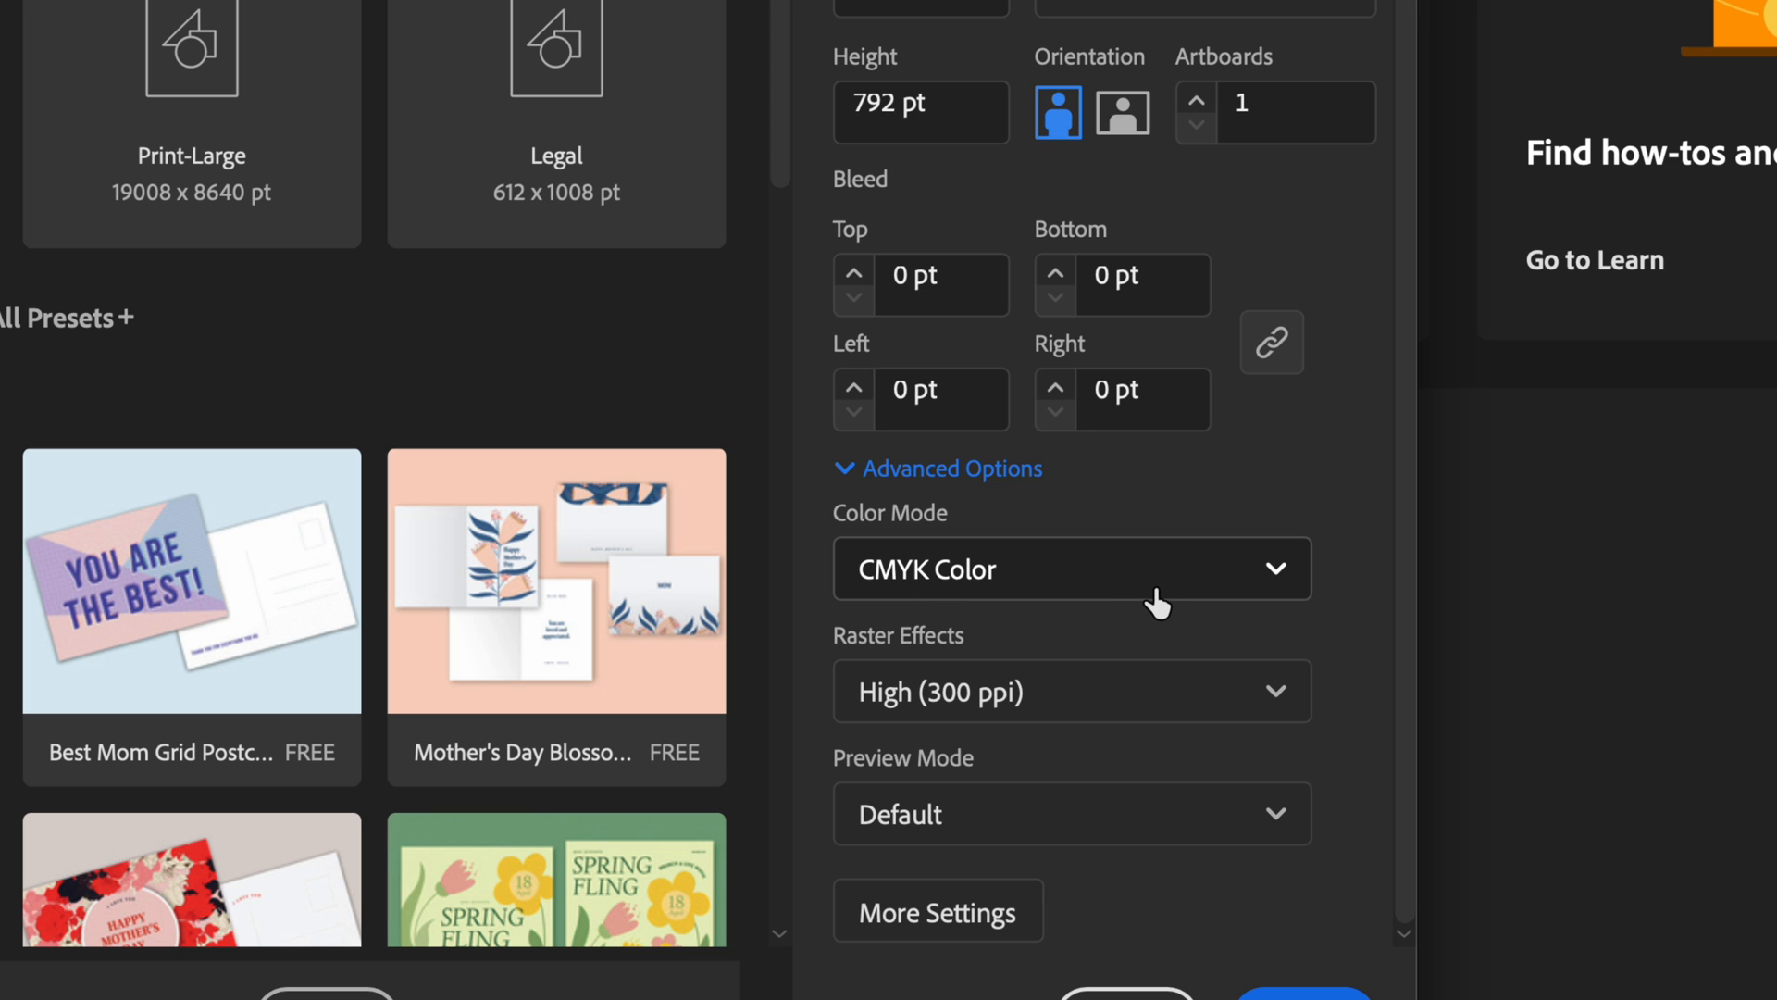
pyautogui.click(1020, 690)
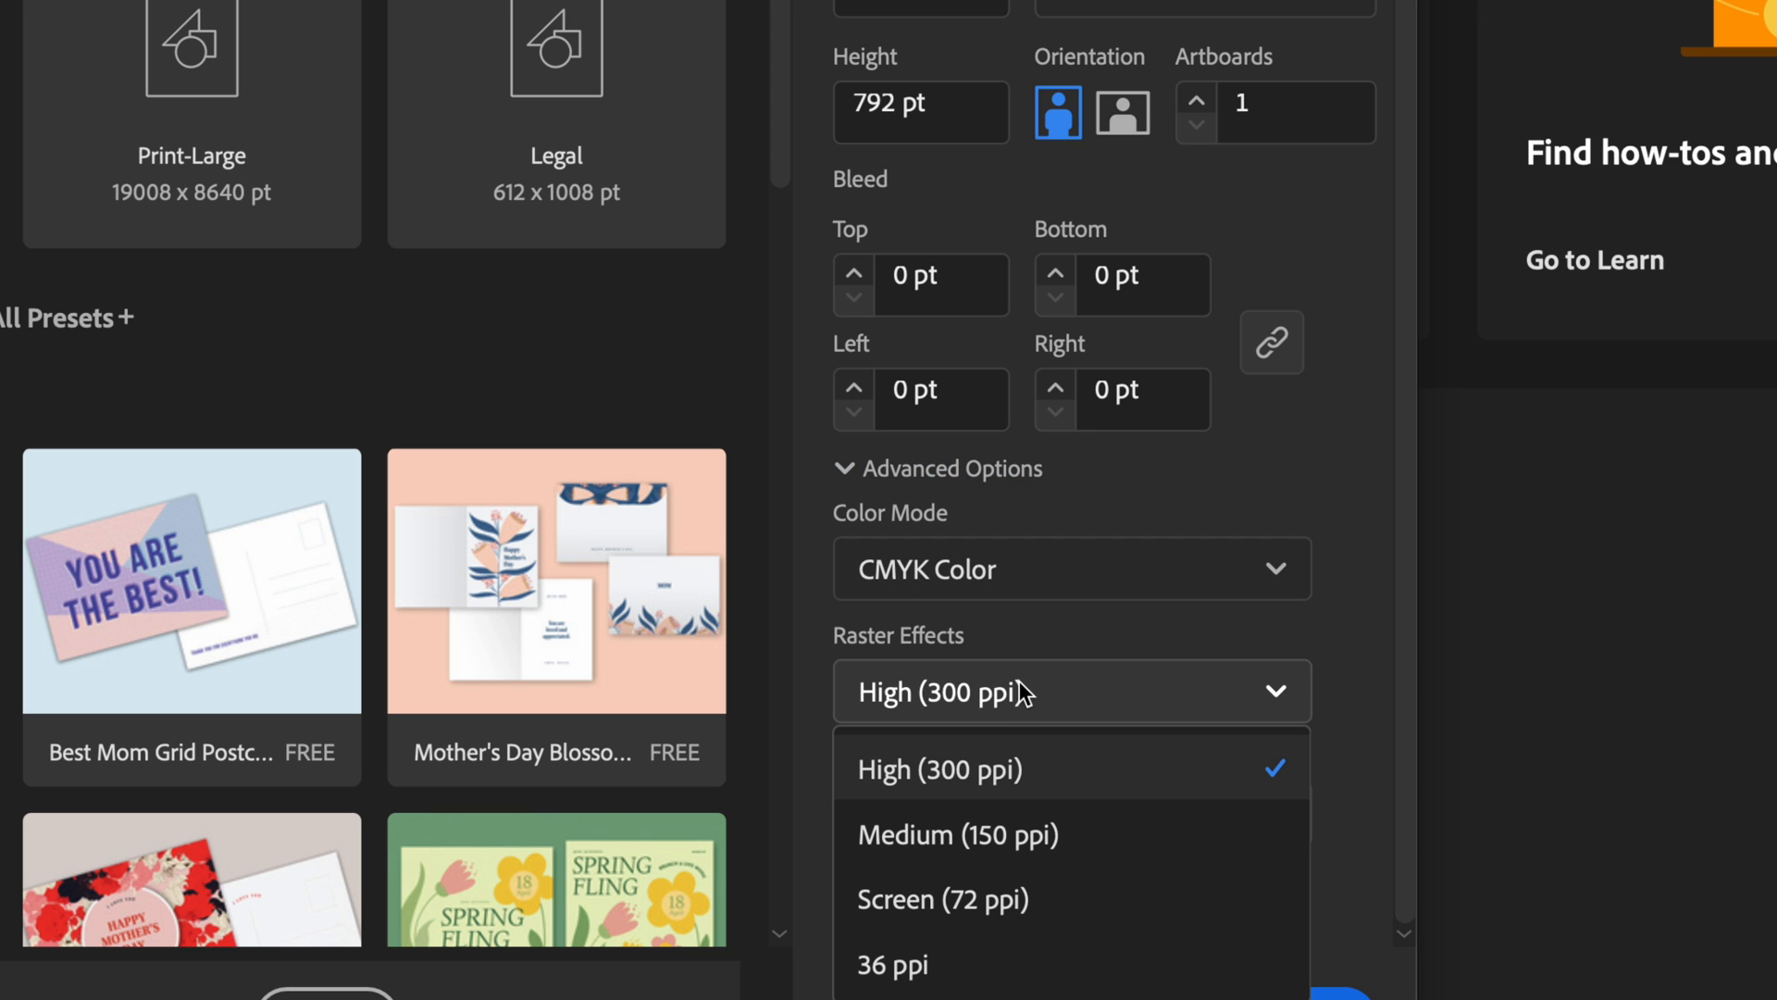
pyautogui.click(920, 771)
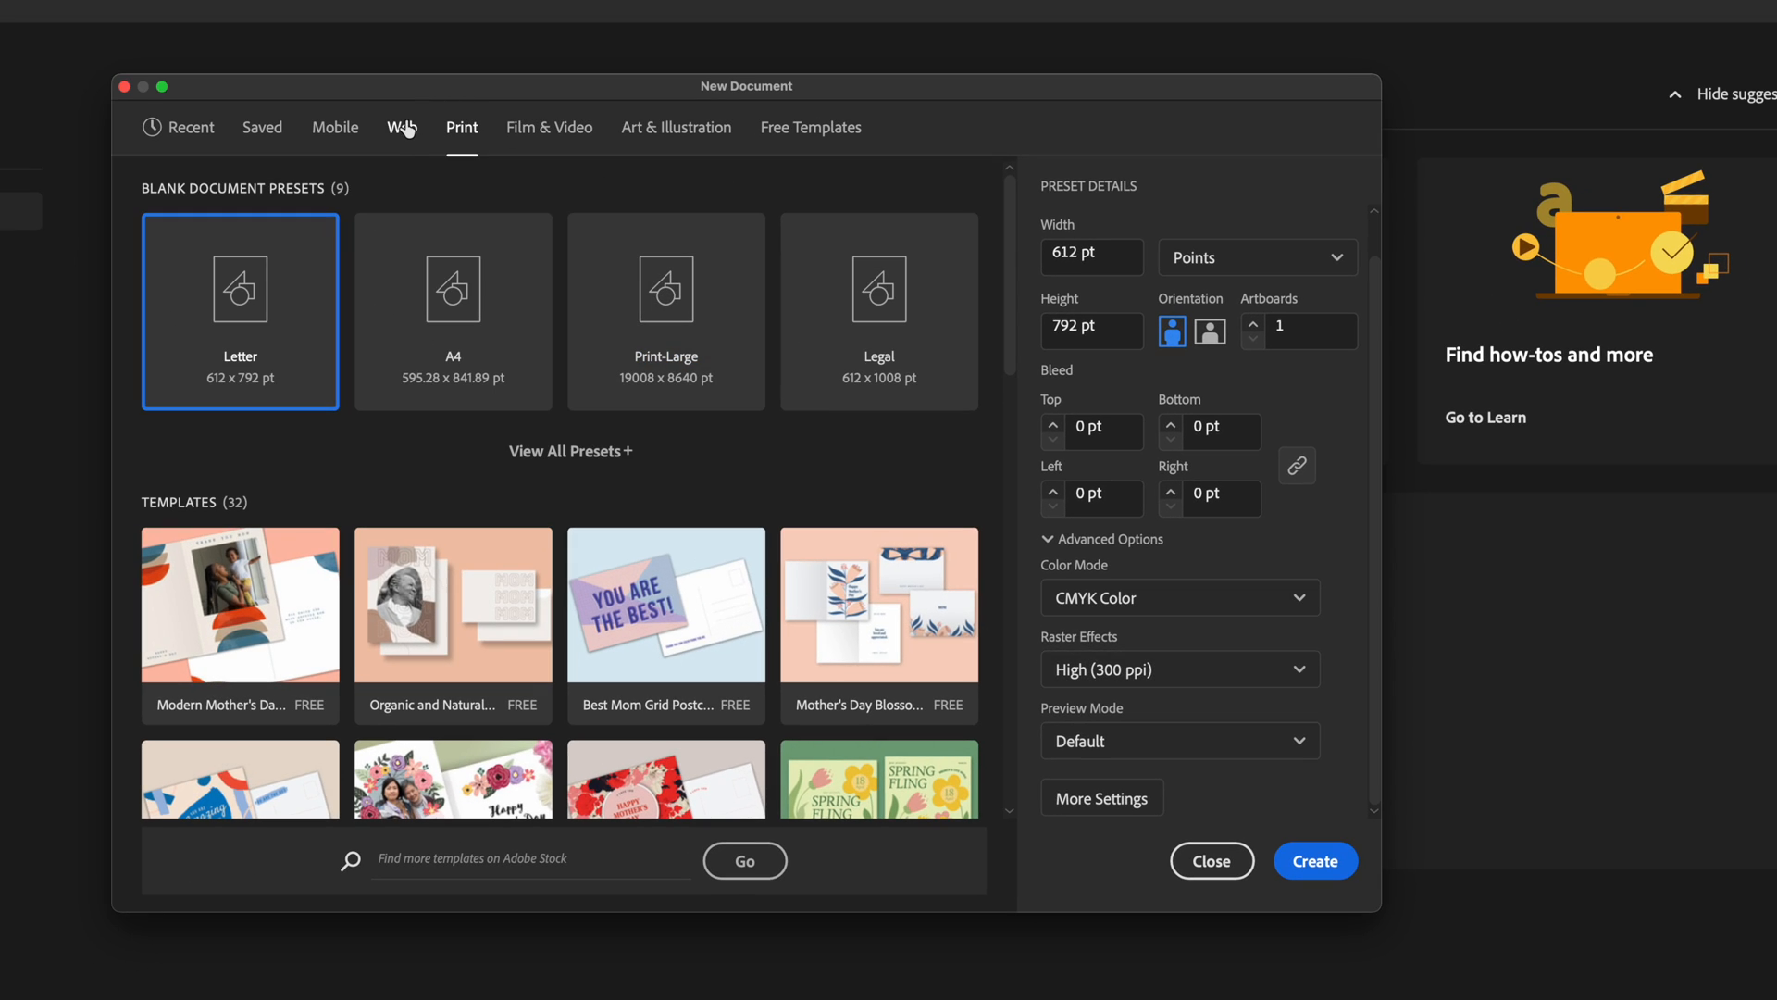
# Check the Web presets' color mode and create the document from the Print Letter preset, 612 x 792 pt, CMYK Color, 300 ppi.
pyautogui.click(405, 126)
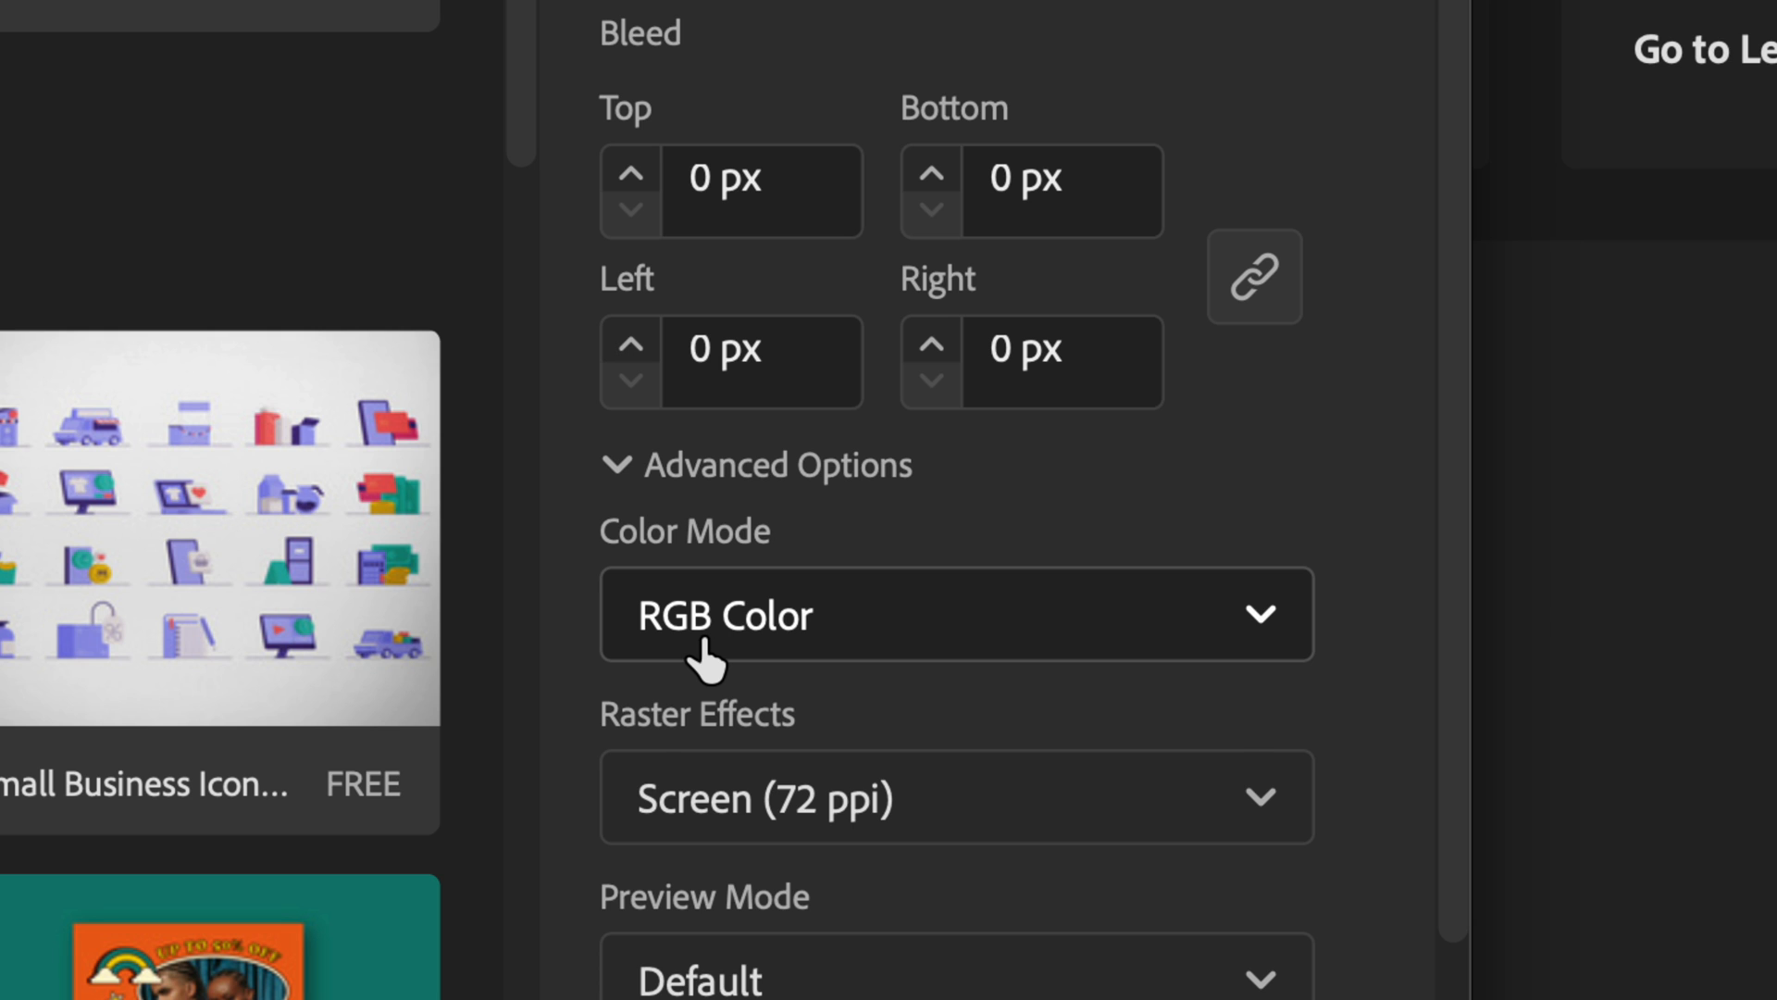
pyautogui.click(705, 659)
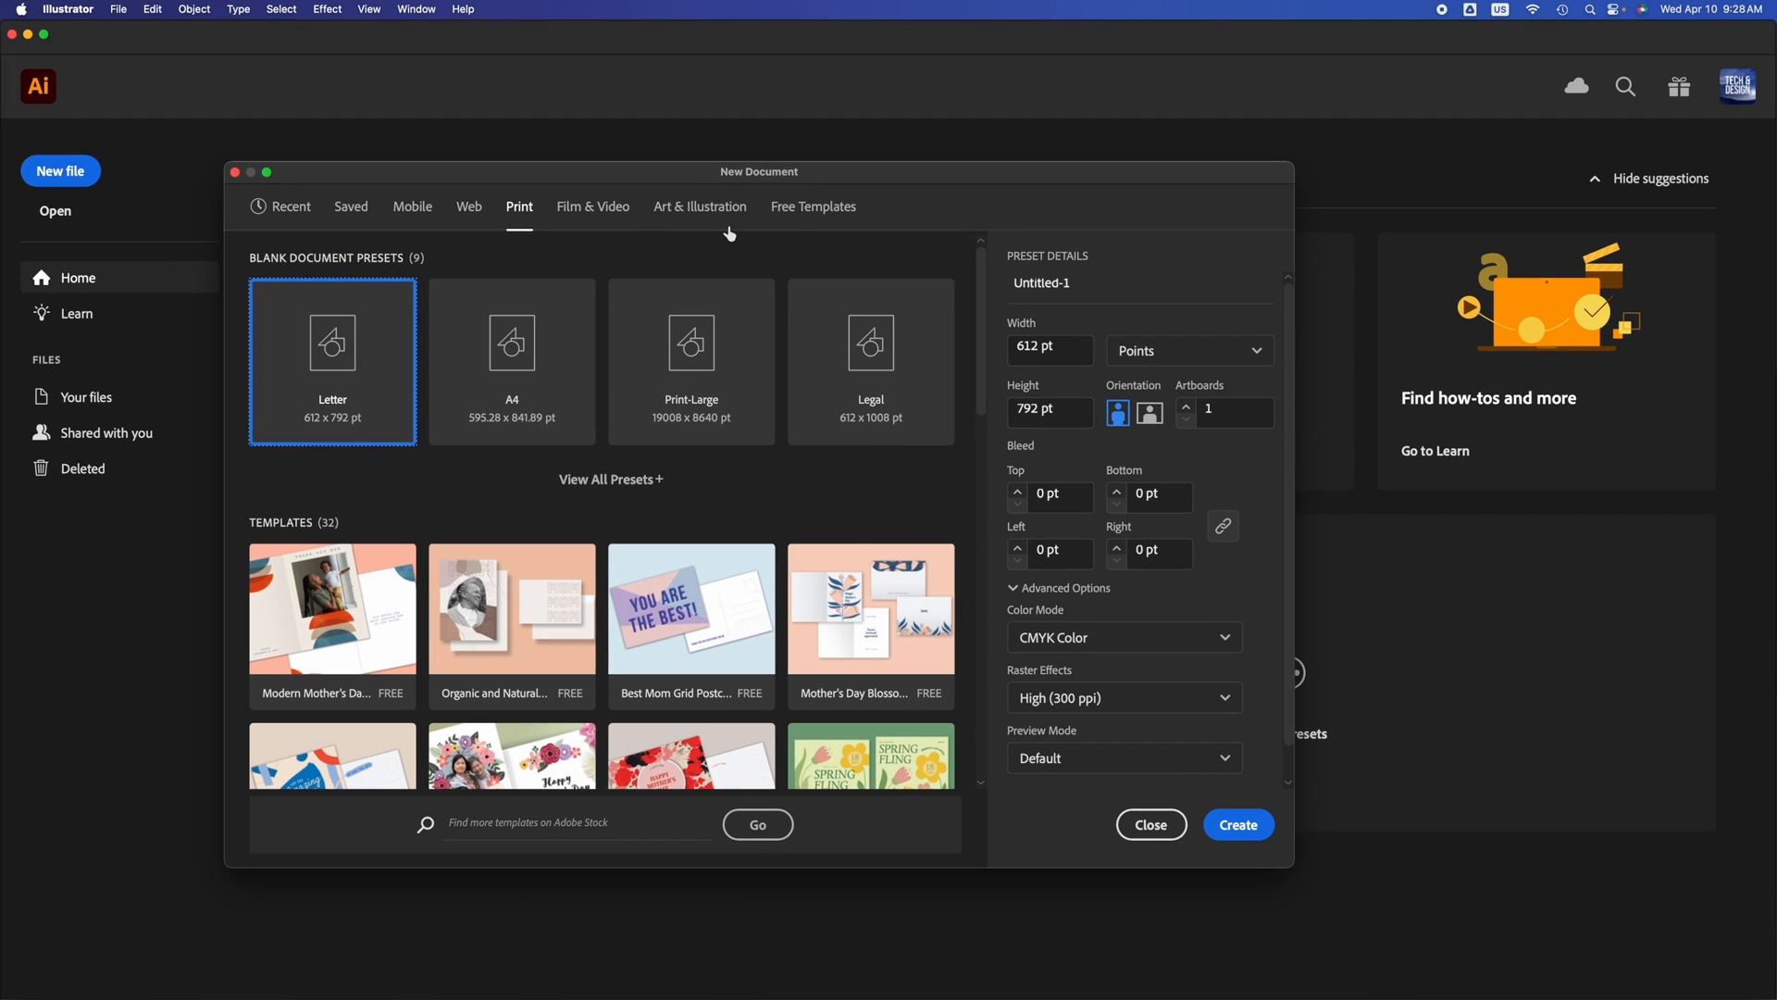
pyautogui.moveTo(833, 175); pyautogui.dragTo(807, 160)
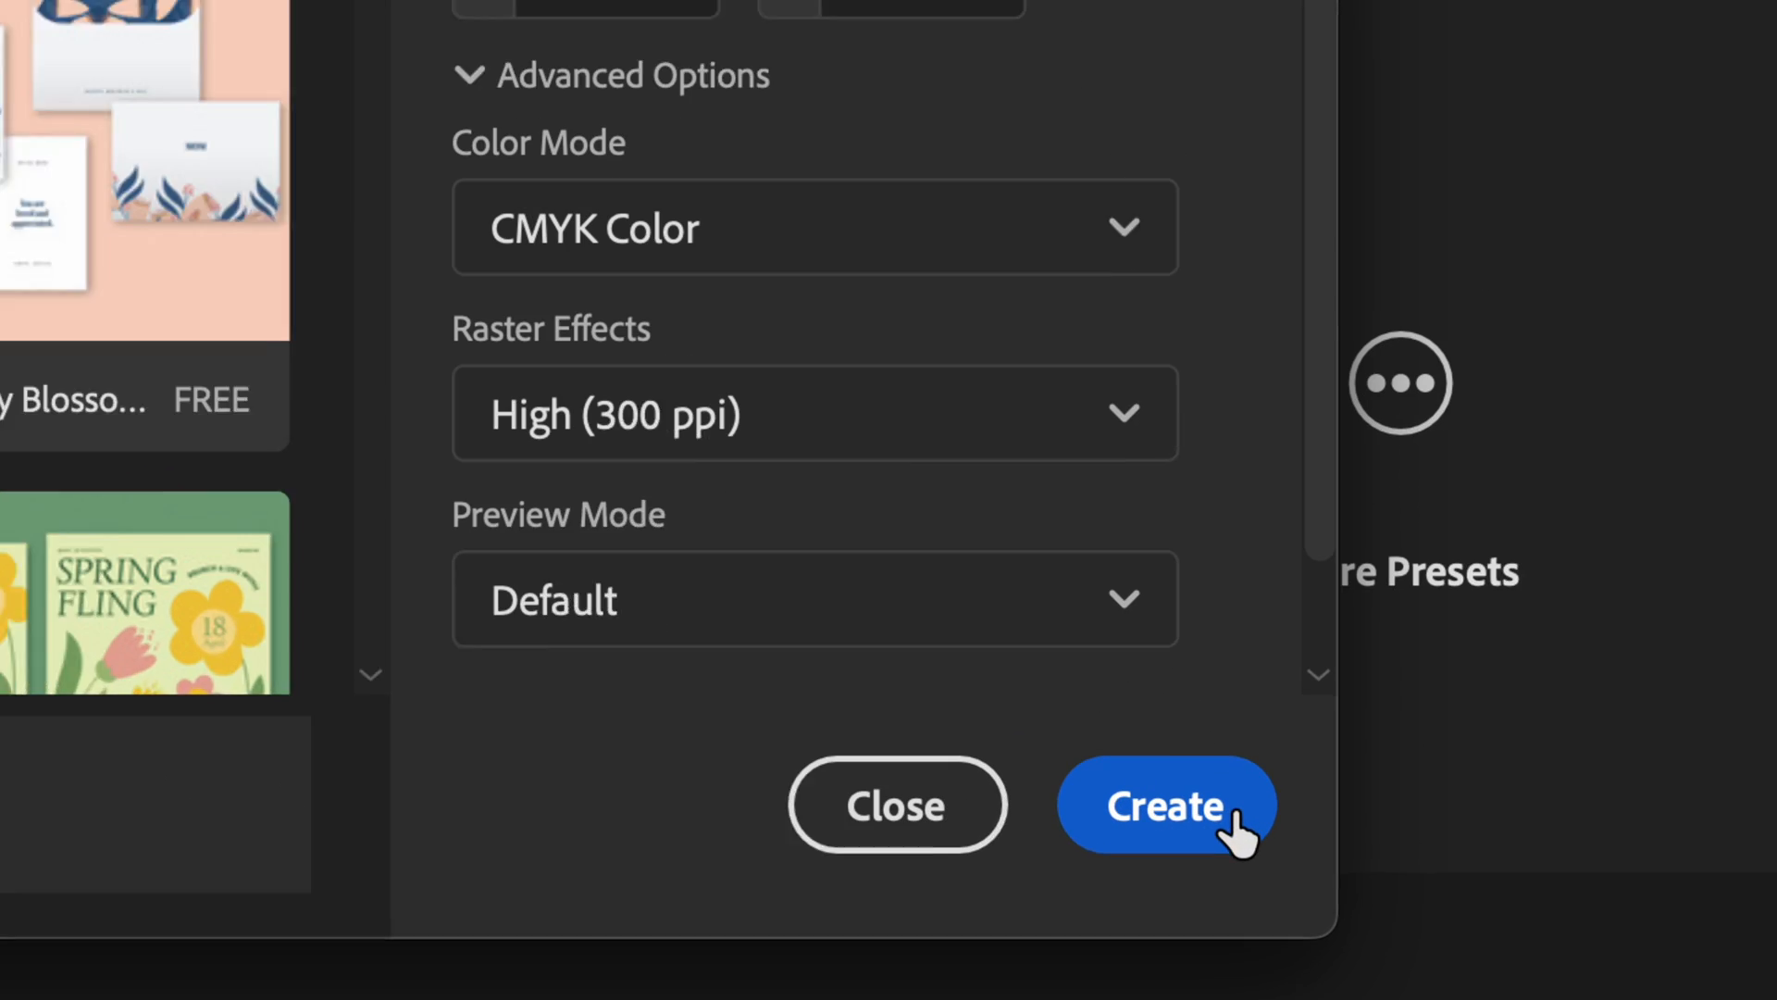
pyautogui.click(1133, 829)
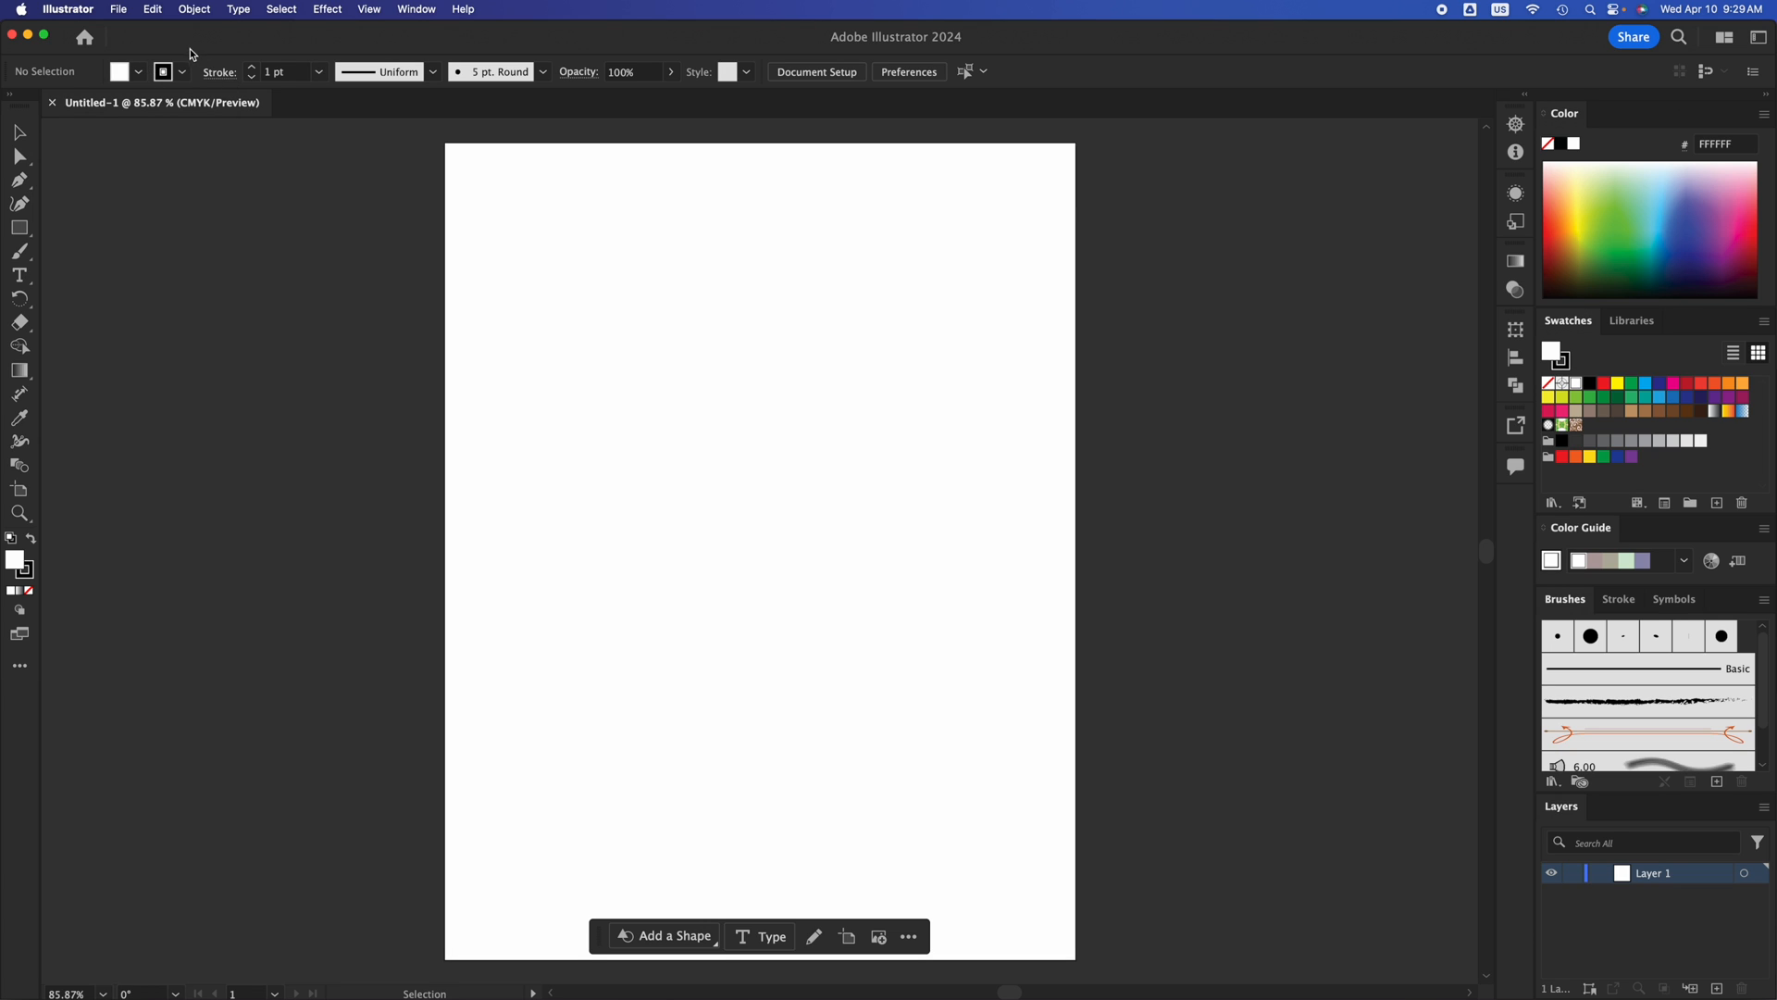
# Review the User Interface preferences for brightness, canvas color and UI scaling, and close the preferences.
pyautogui.click(83, 7)
pyautogui.moveTo(78, 63)
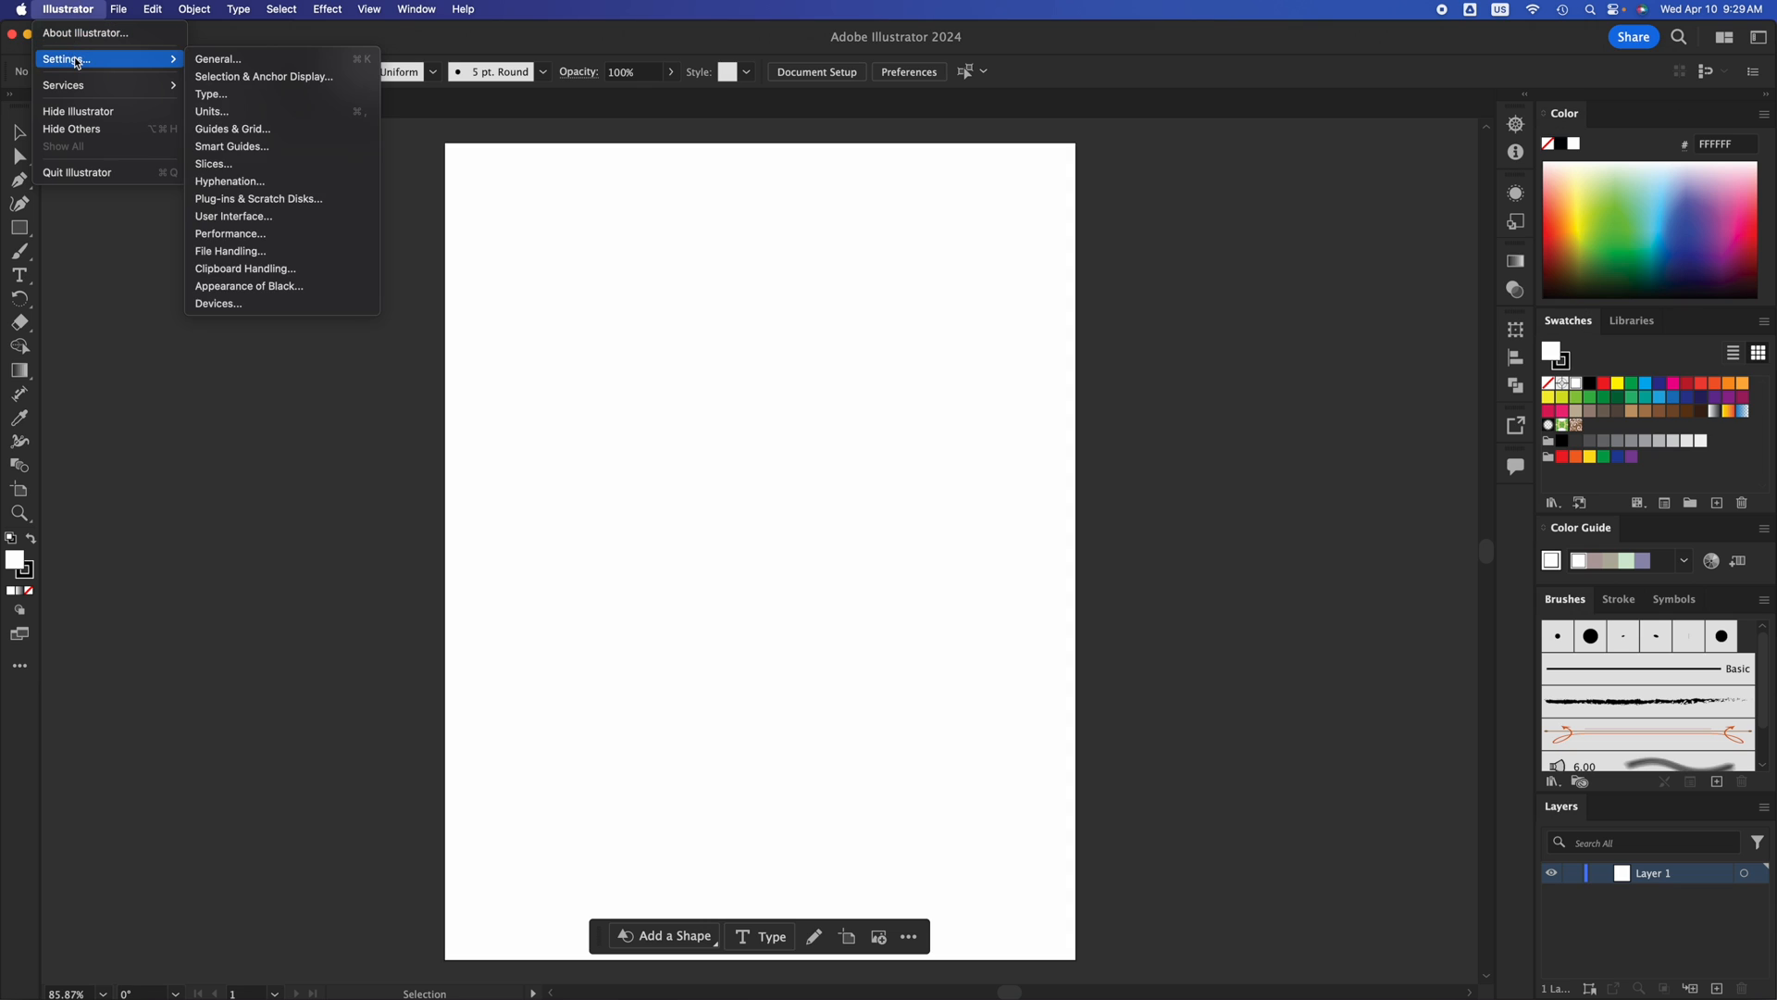
pyautogui.click(218, 60)
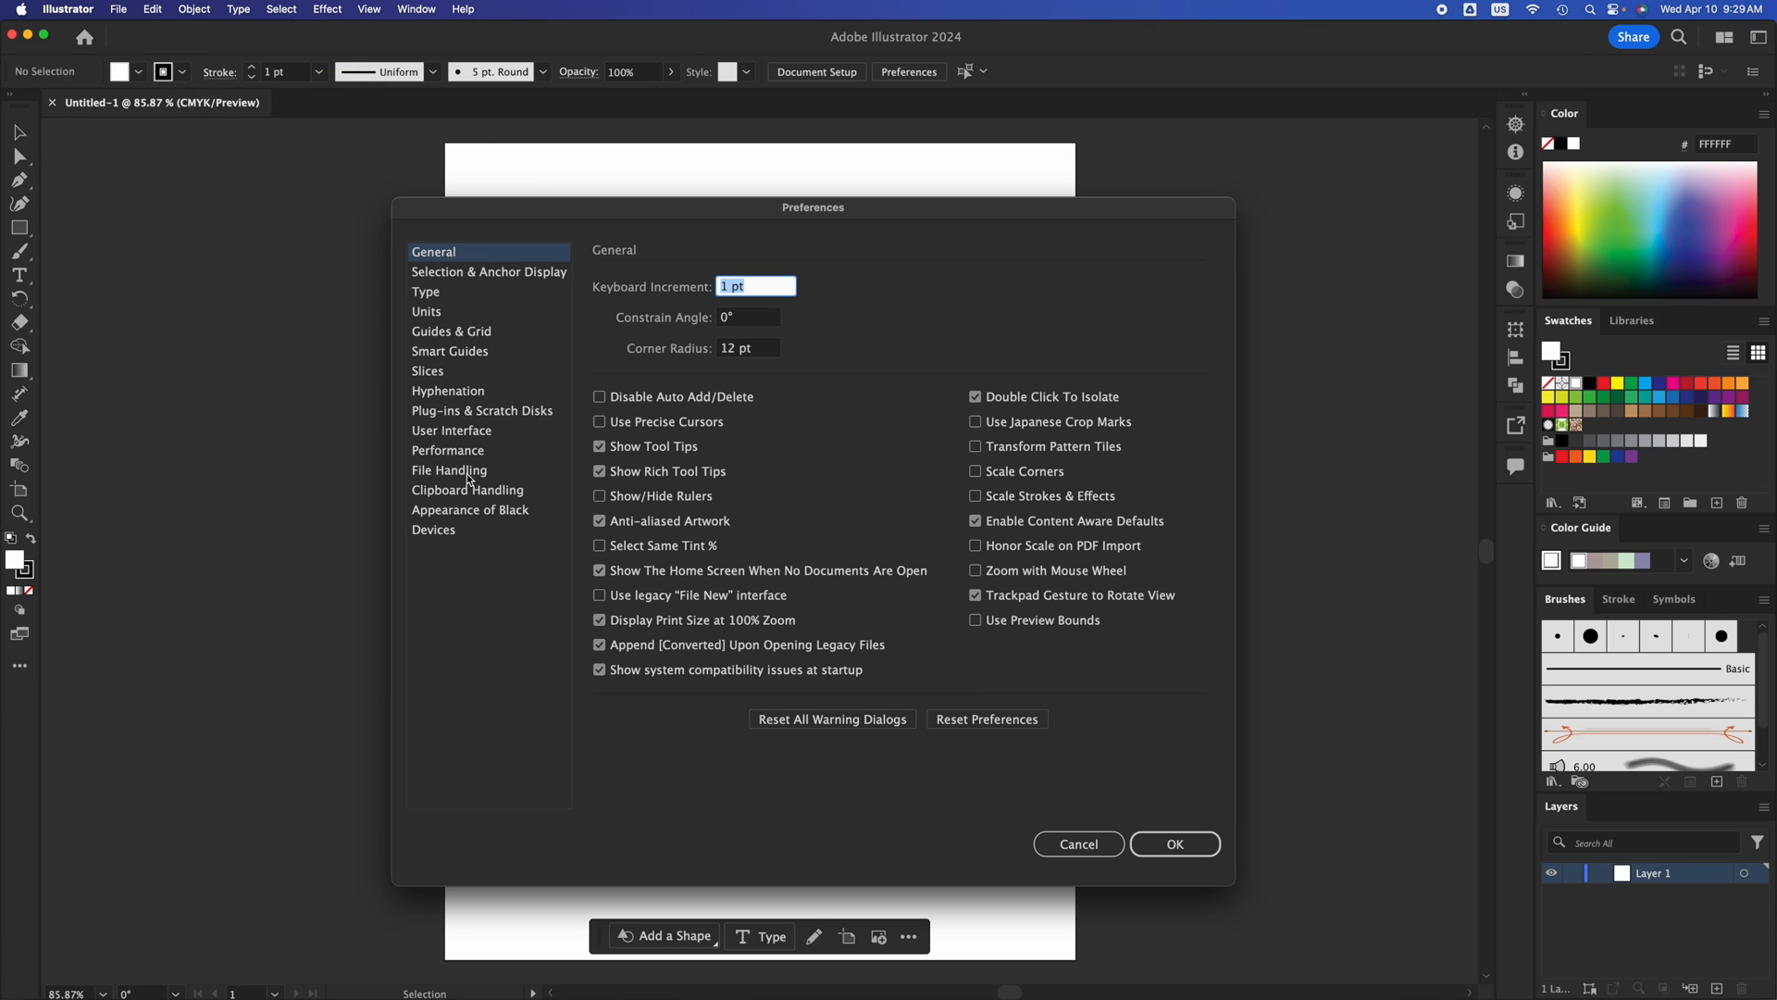
pyautogui.click(439, 431)
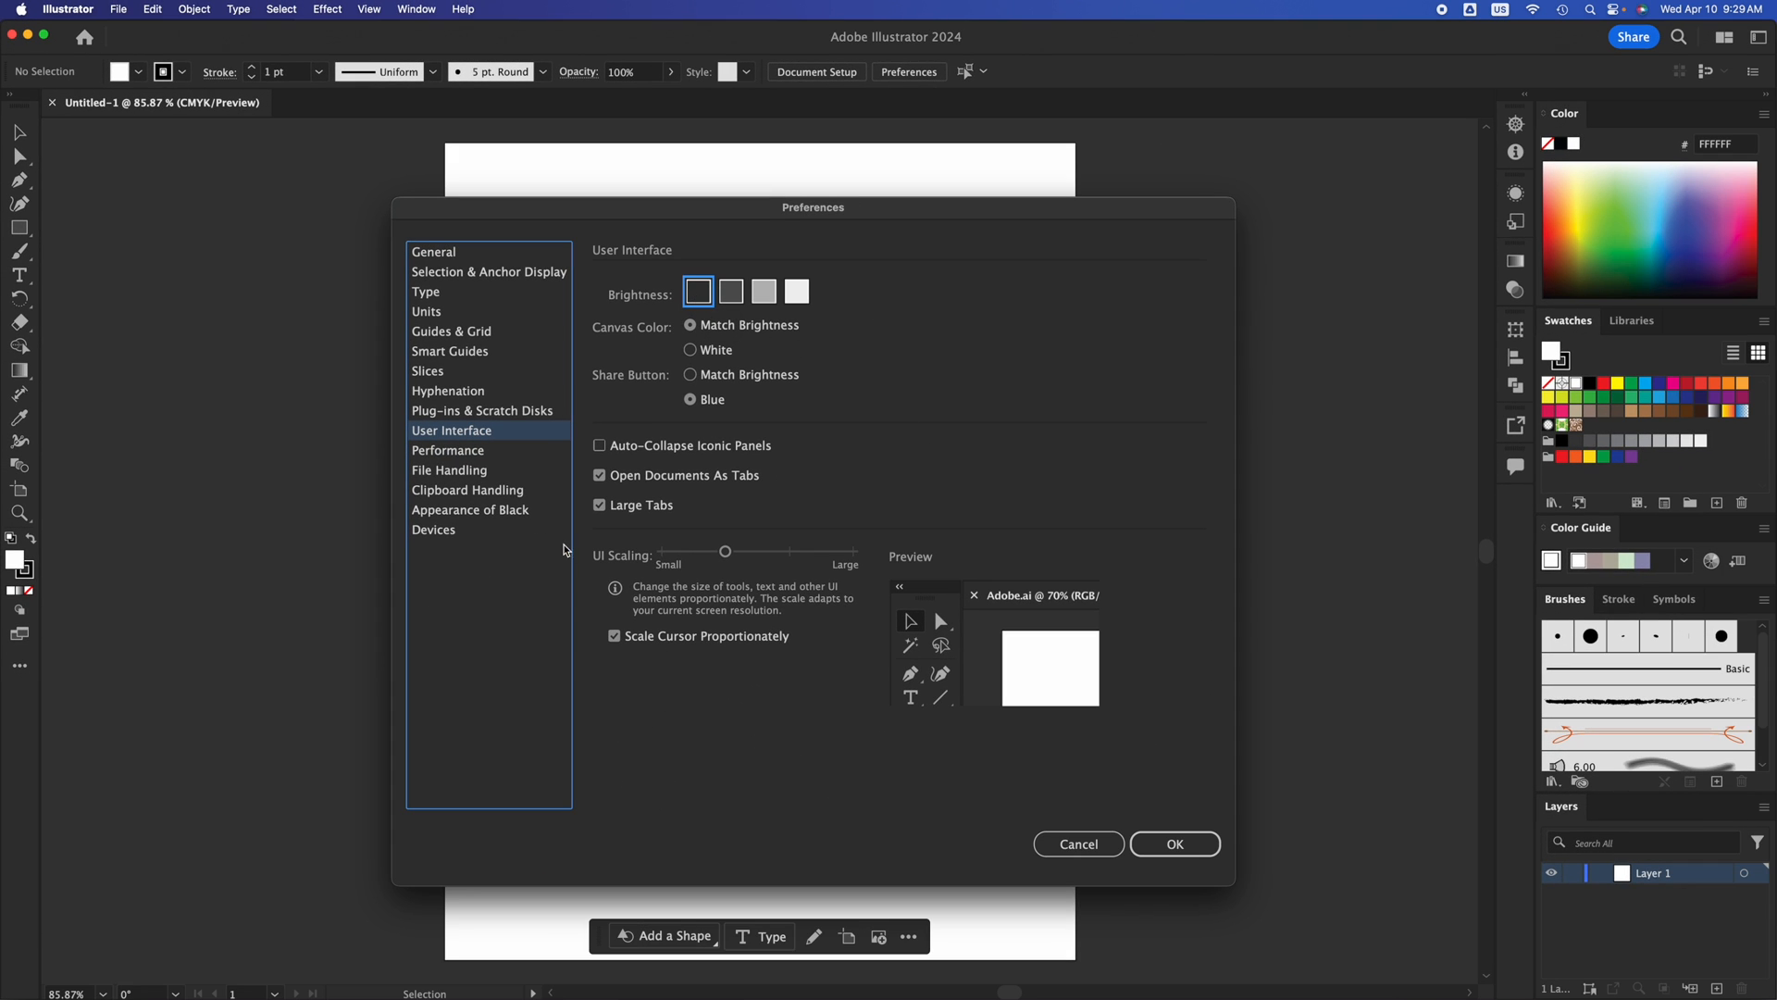
pyautogui.click(1168, 846)
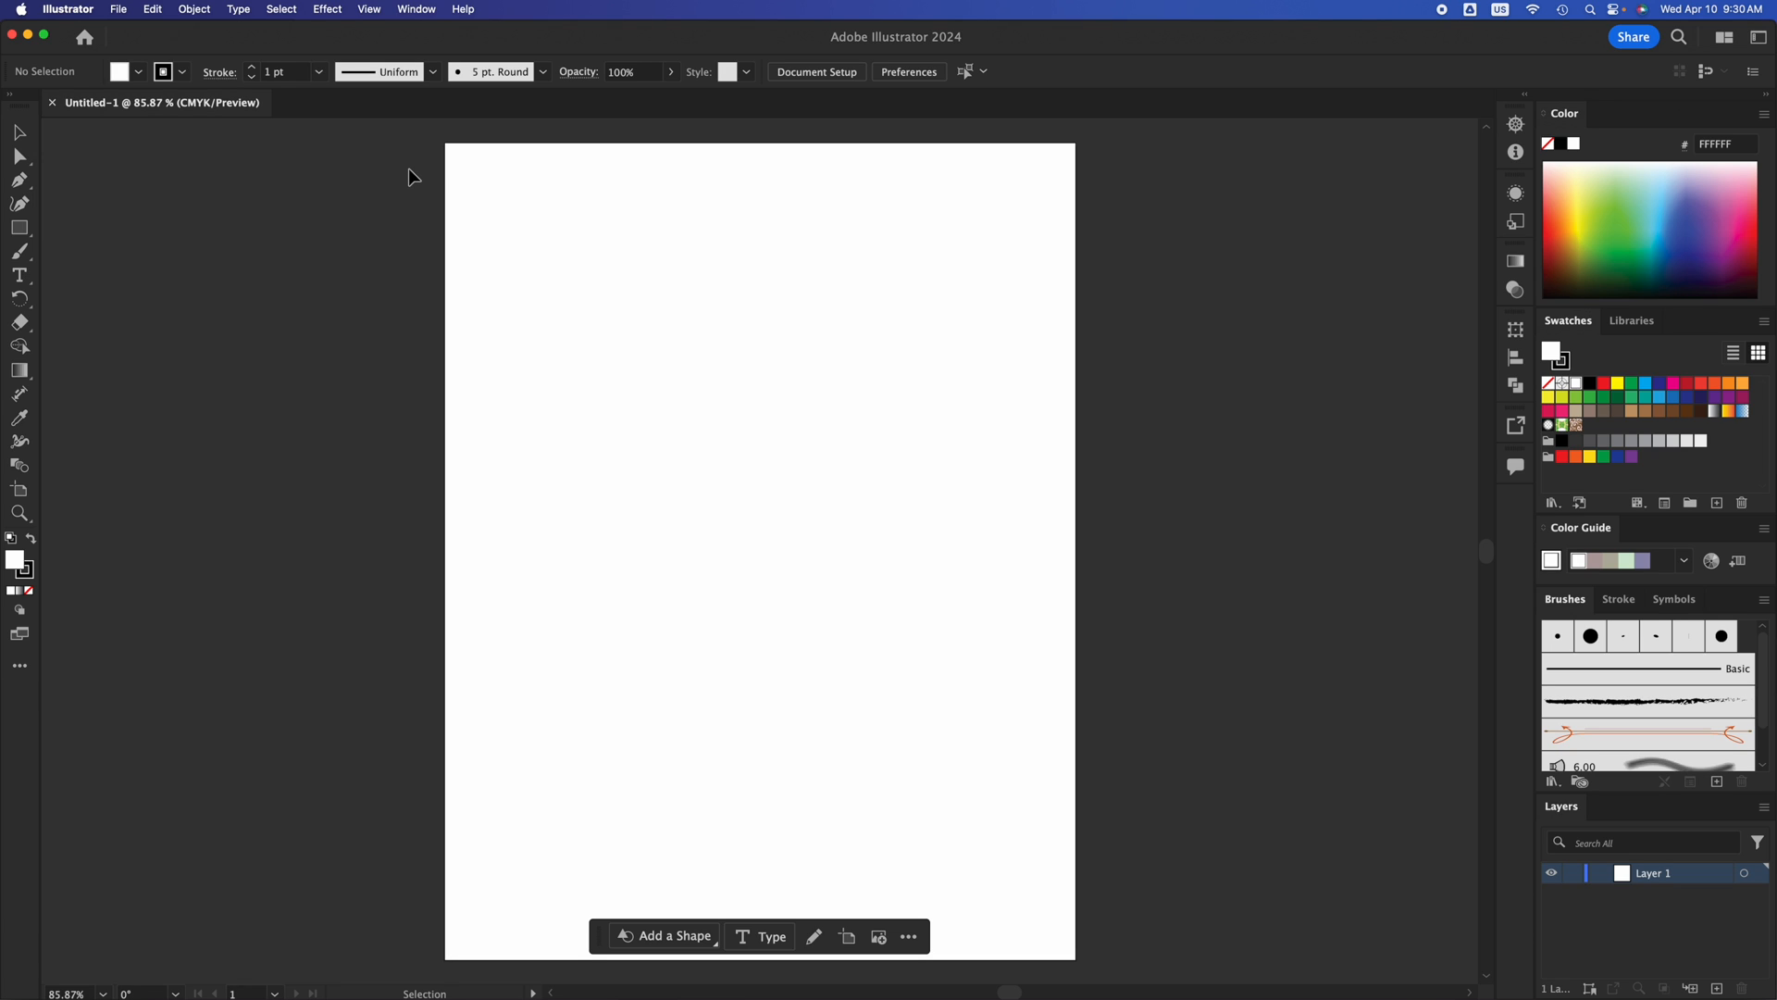
# Open the keyboard shortcut settings and search the menu commands for "trim".
pyautogui.click(369, 8)
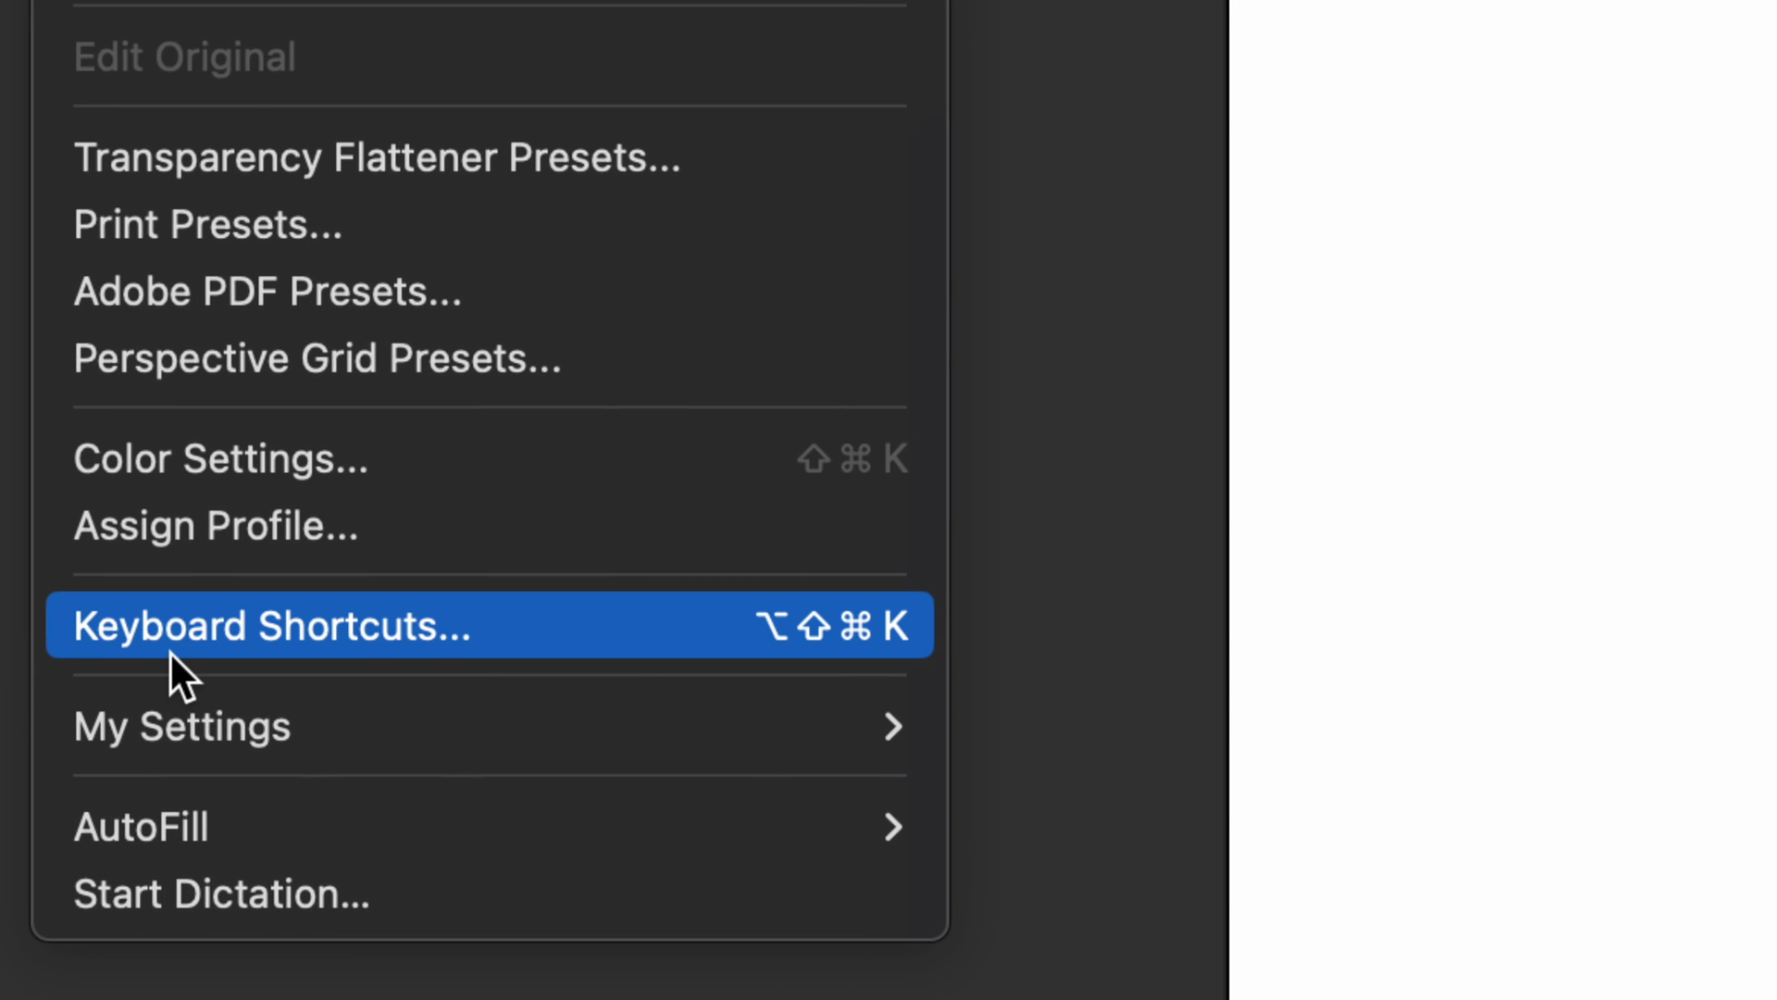
pyautogui.click(139, 639)
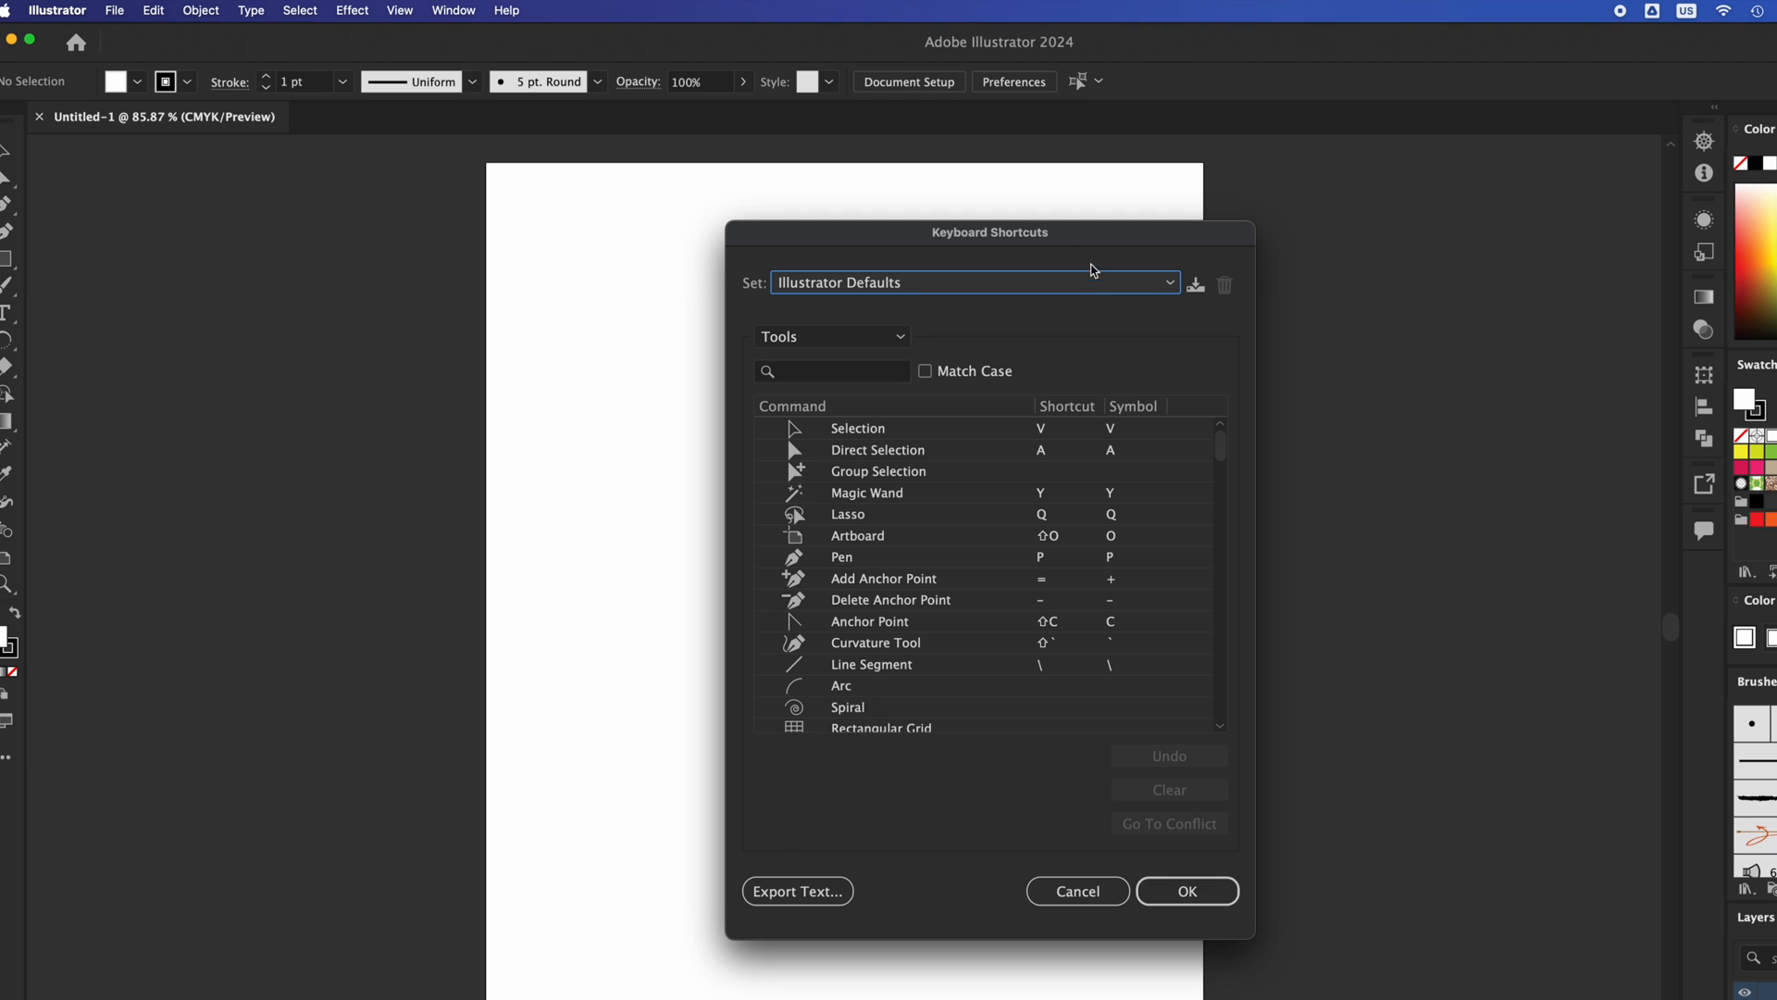
pyautogui.moveTo(1568, 146); pyautogui.dragTo(1039, 118)
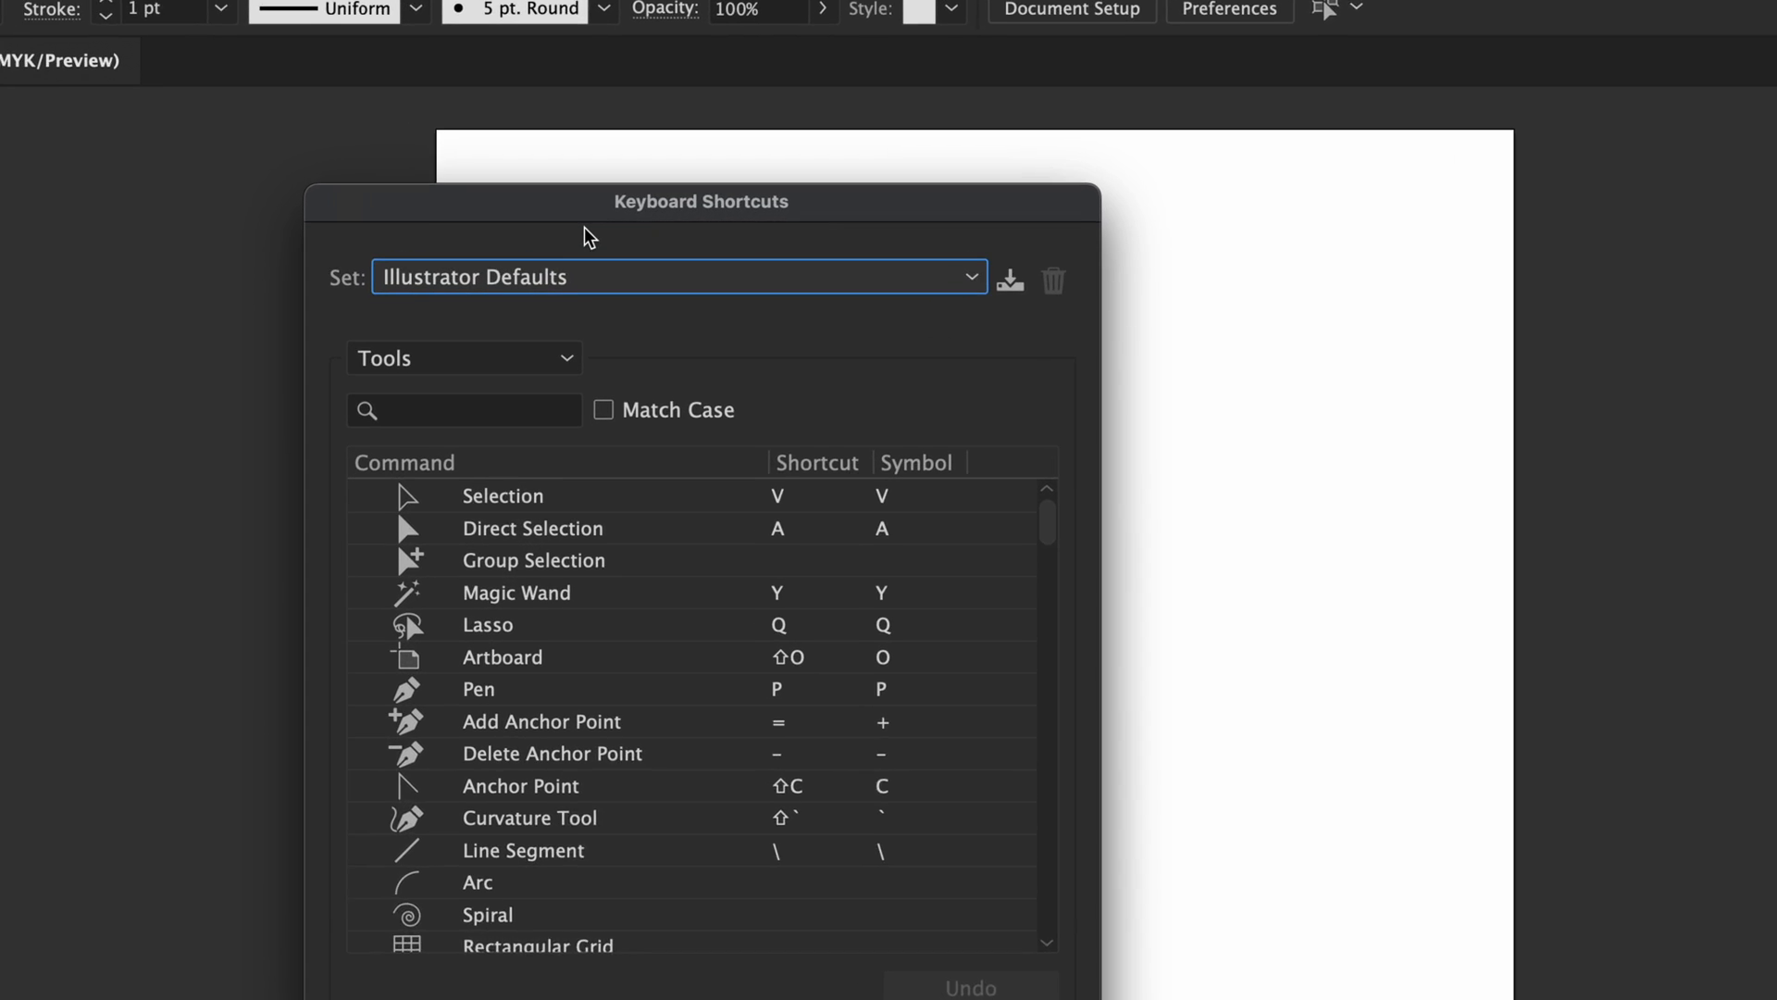
pyautogui.click(555, 393)
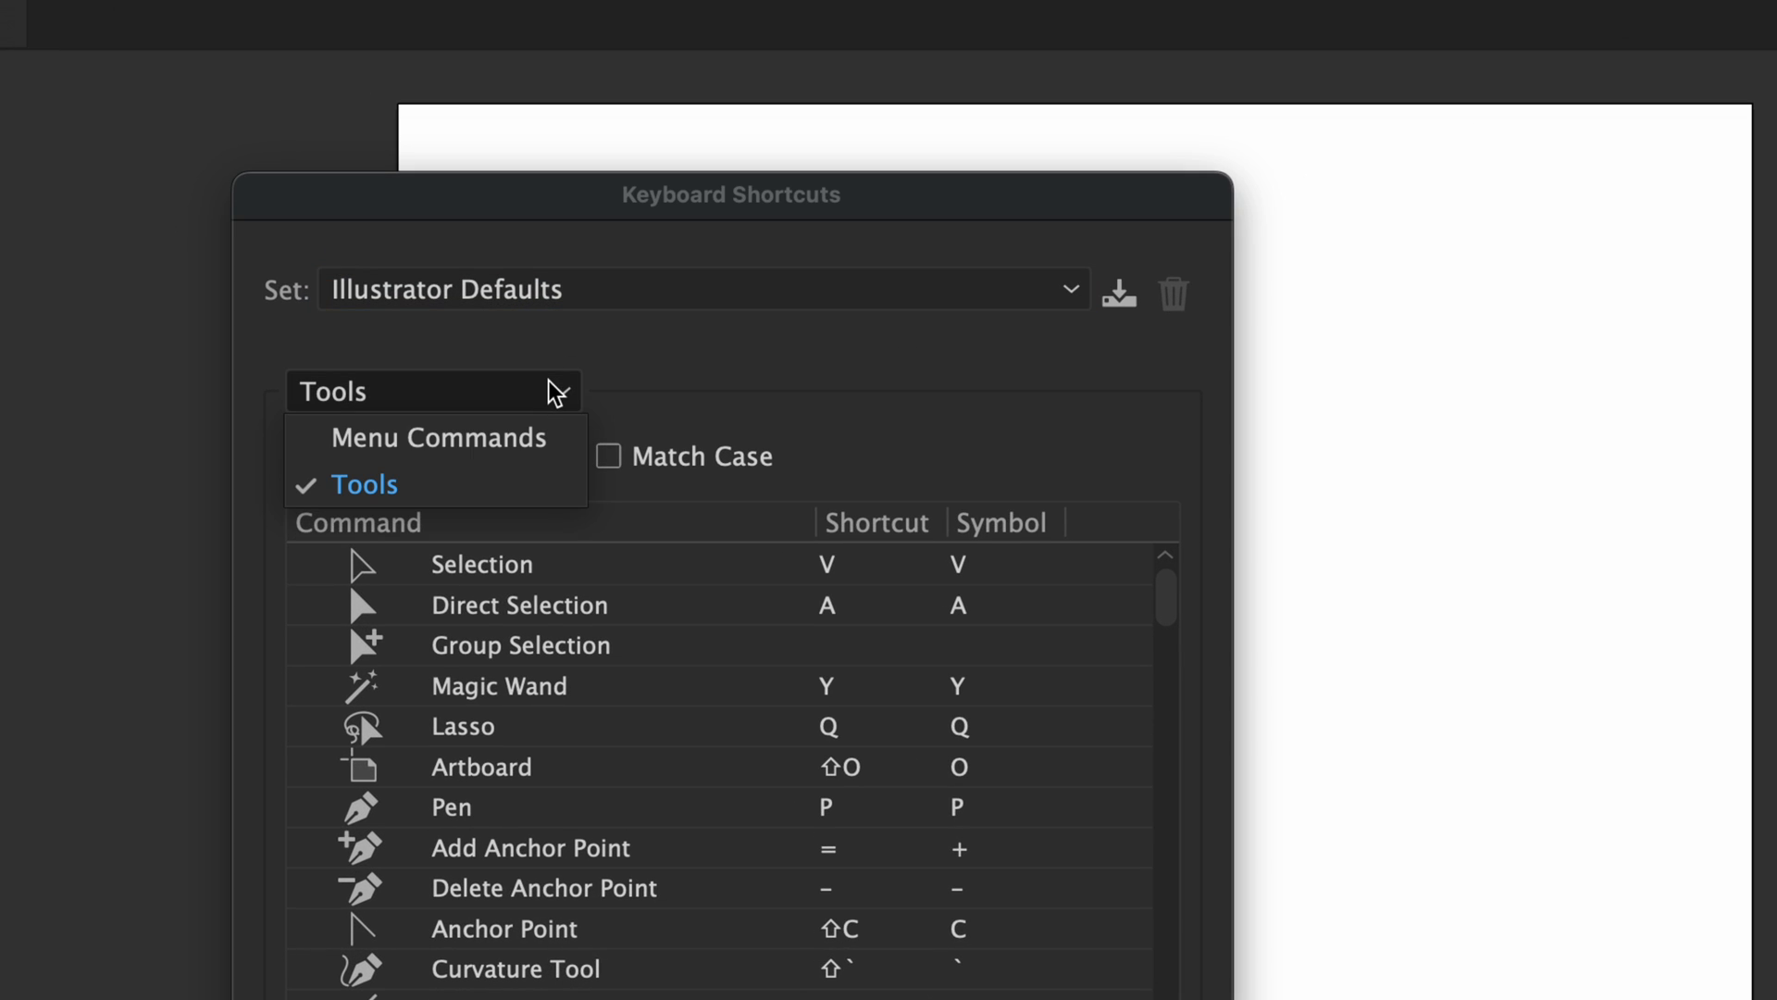
pyautogui.click(463, 438)
pyautogui.click(435, 451)
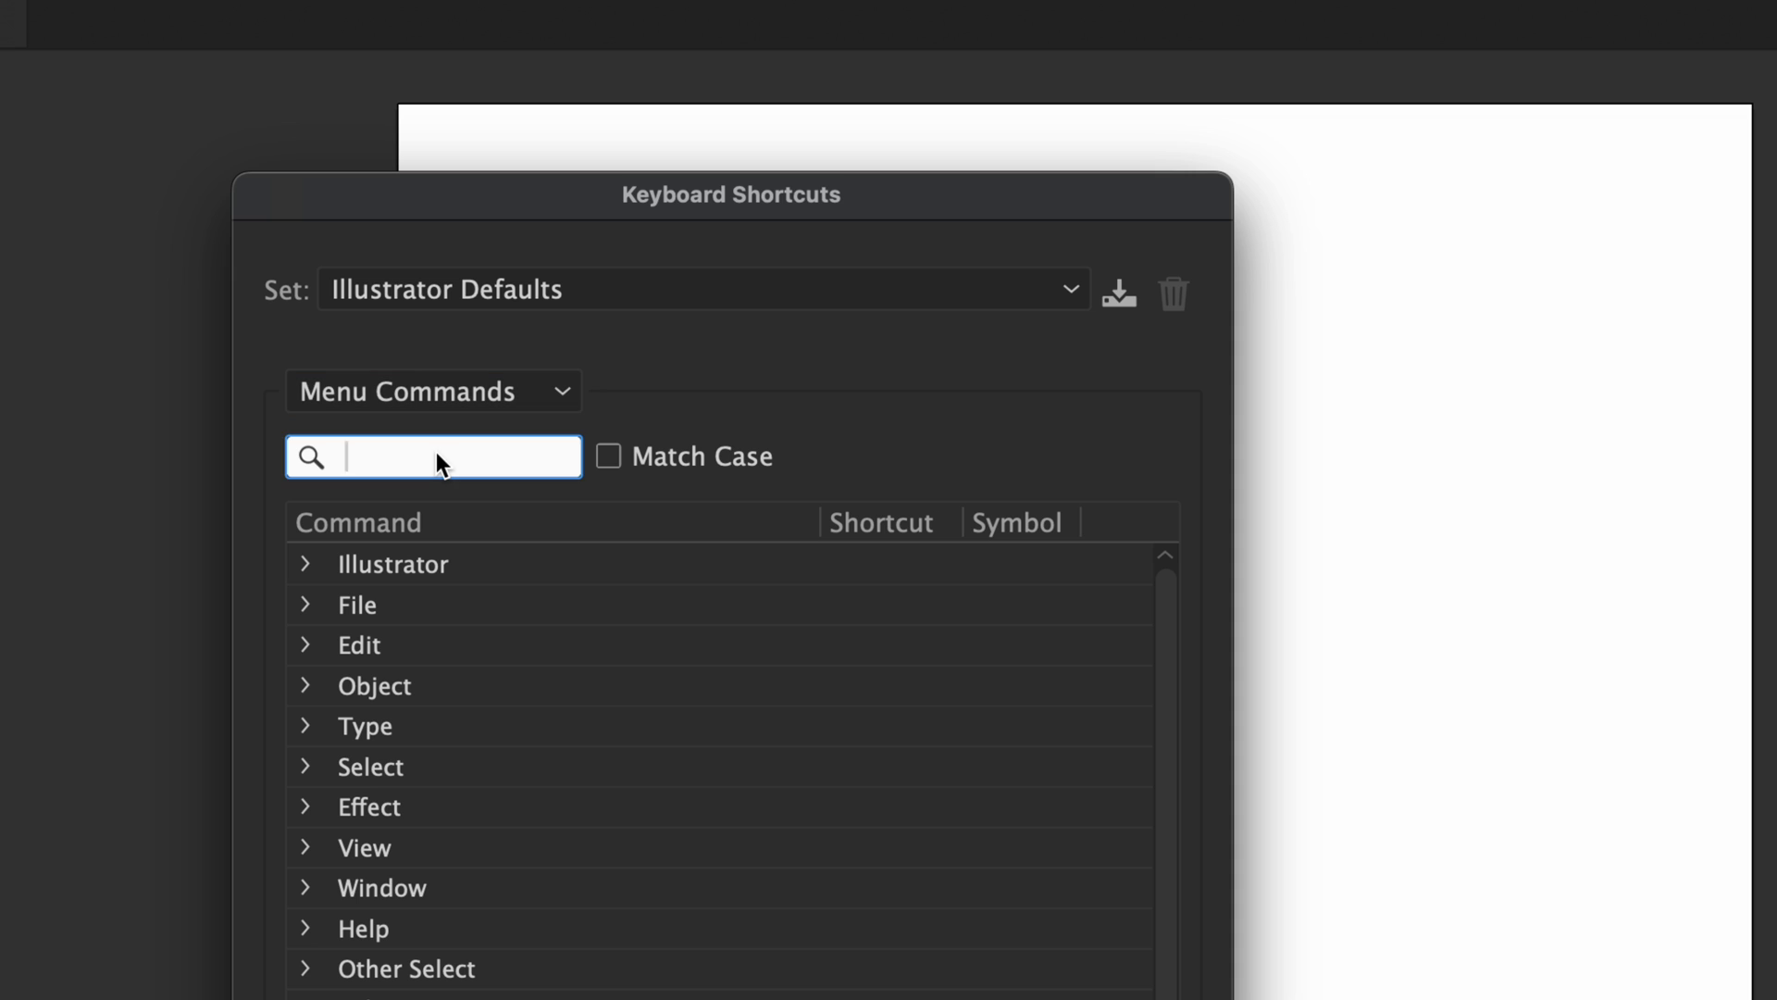
pyautogui.write('trim')
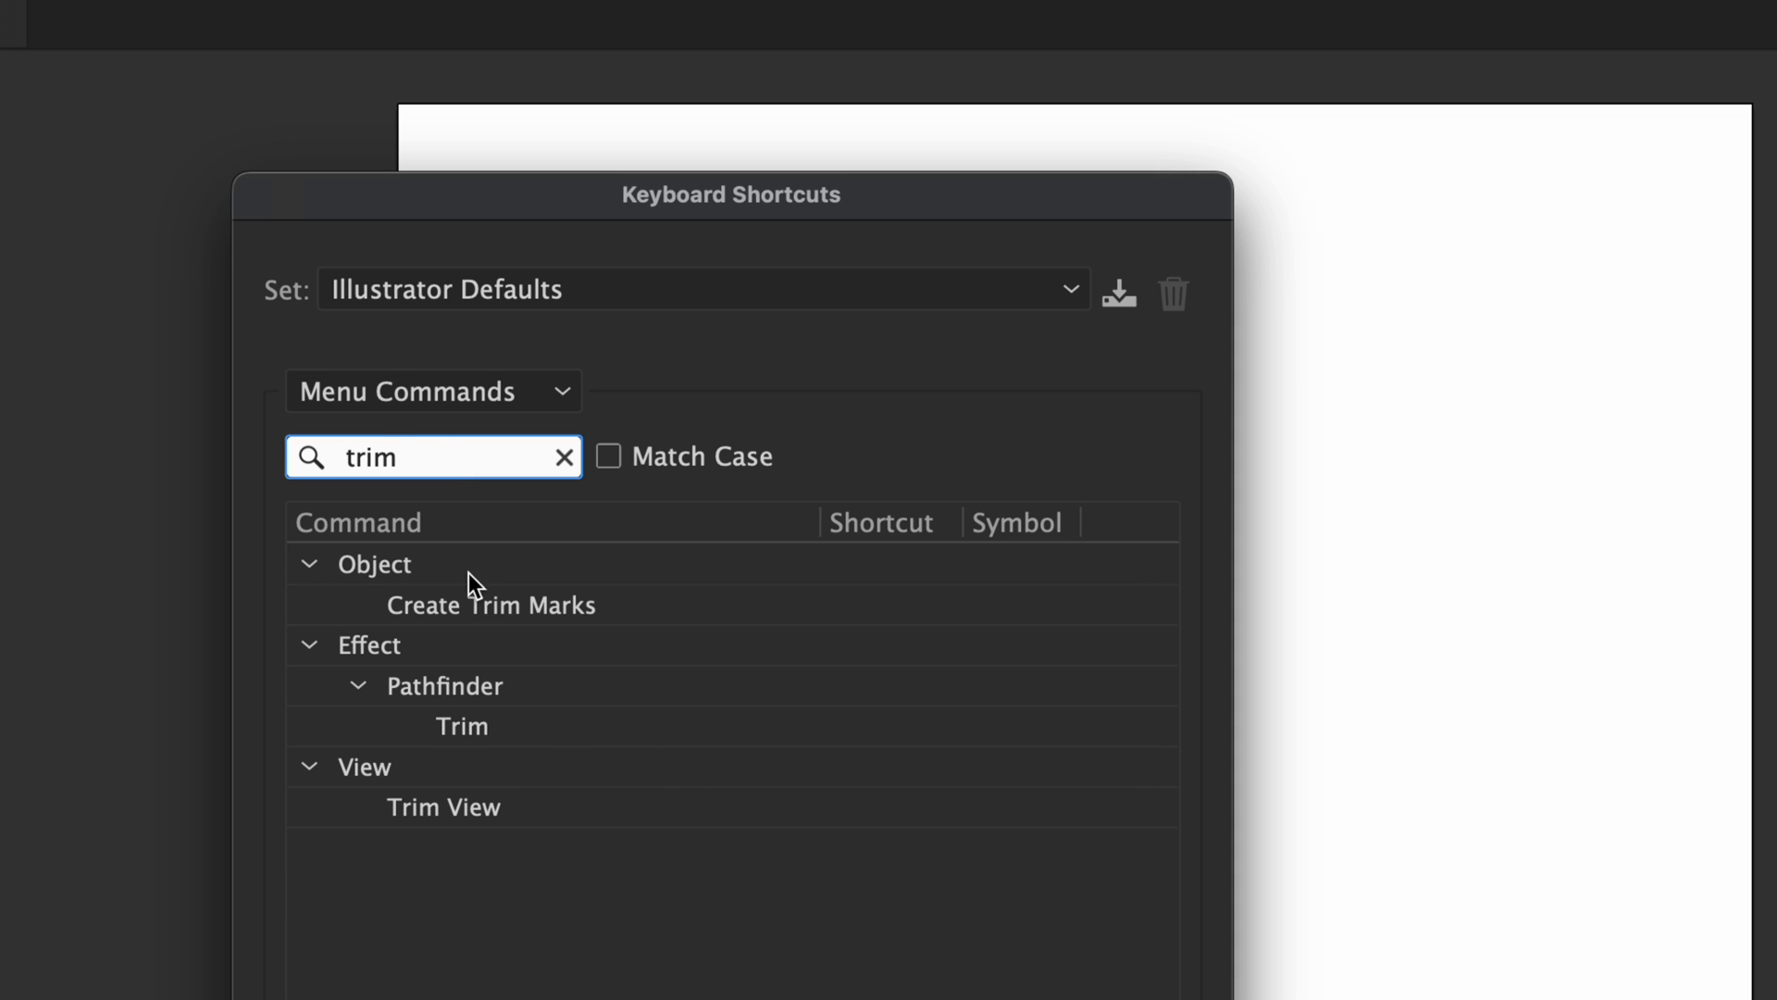
# Assign the grave accent (`) as the shortcut for Trim View and save the keyset as "Trim View".
pyautogui.click(433, 814)
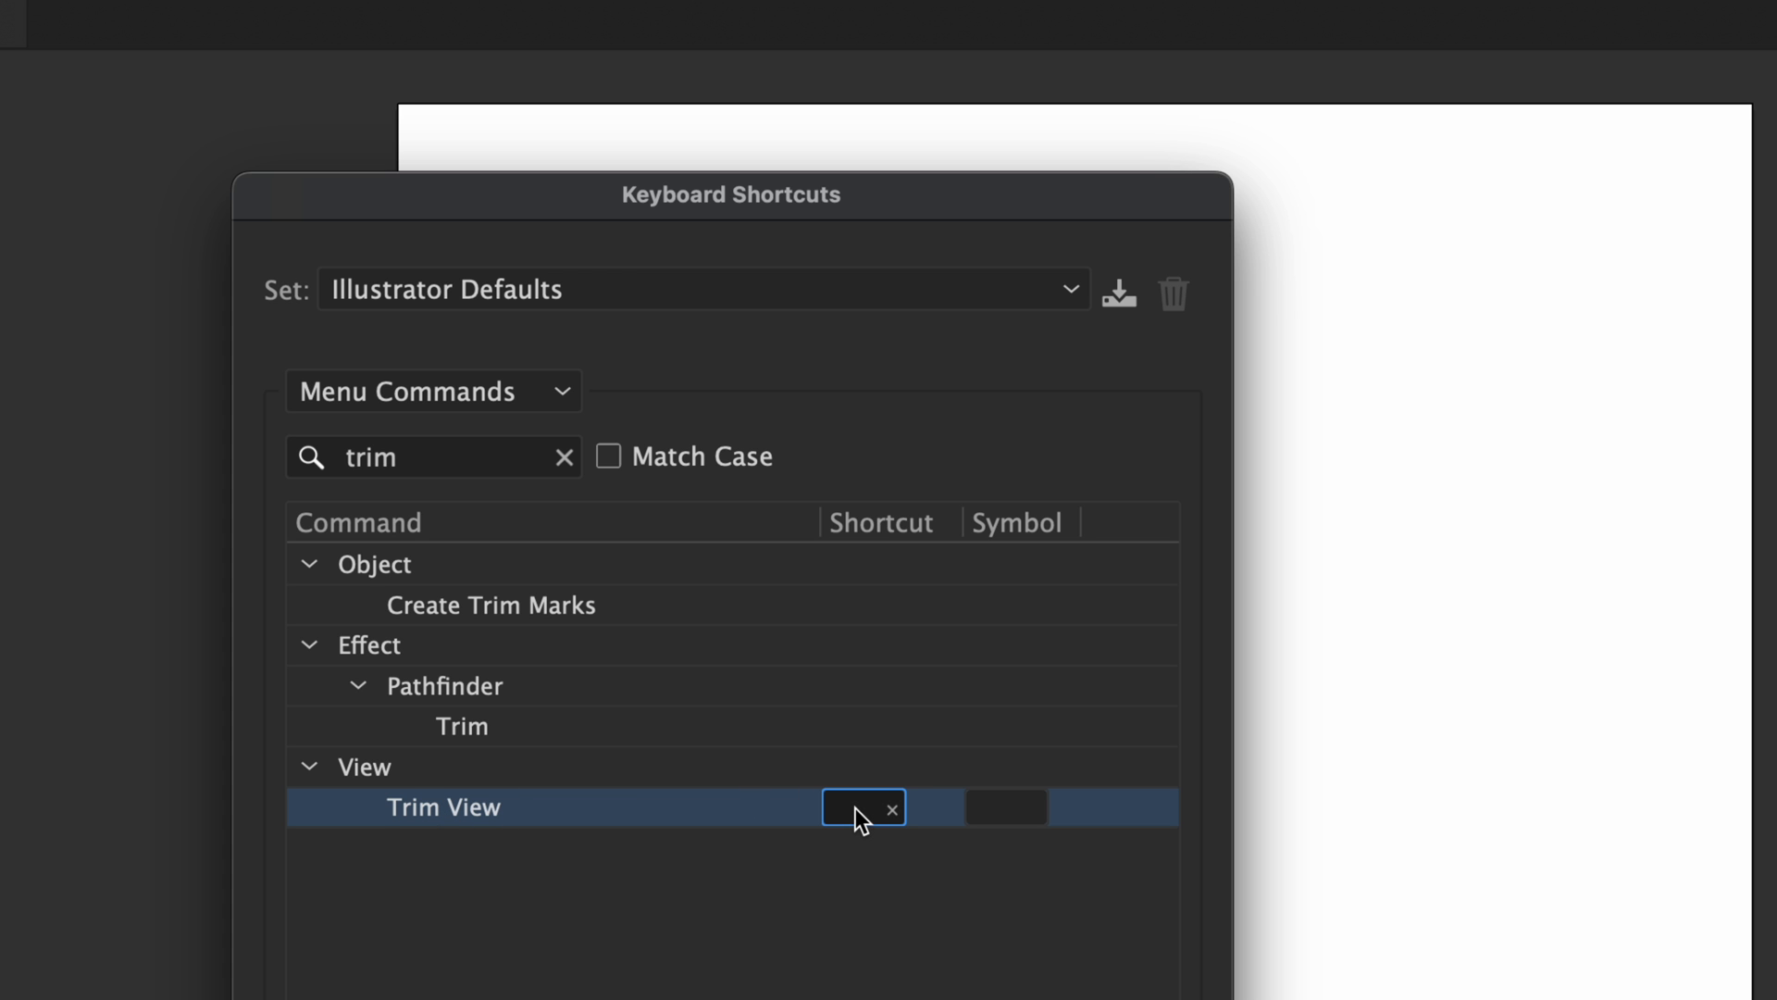
pyautogui.press('`')
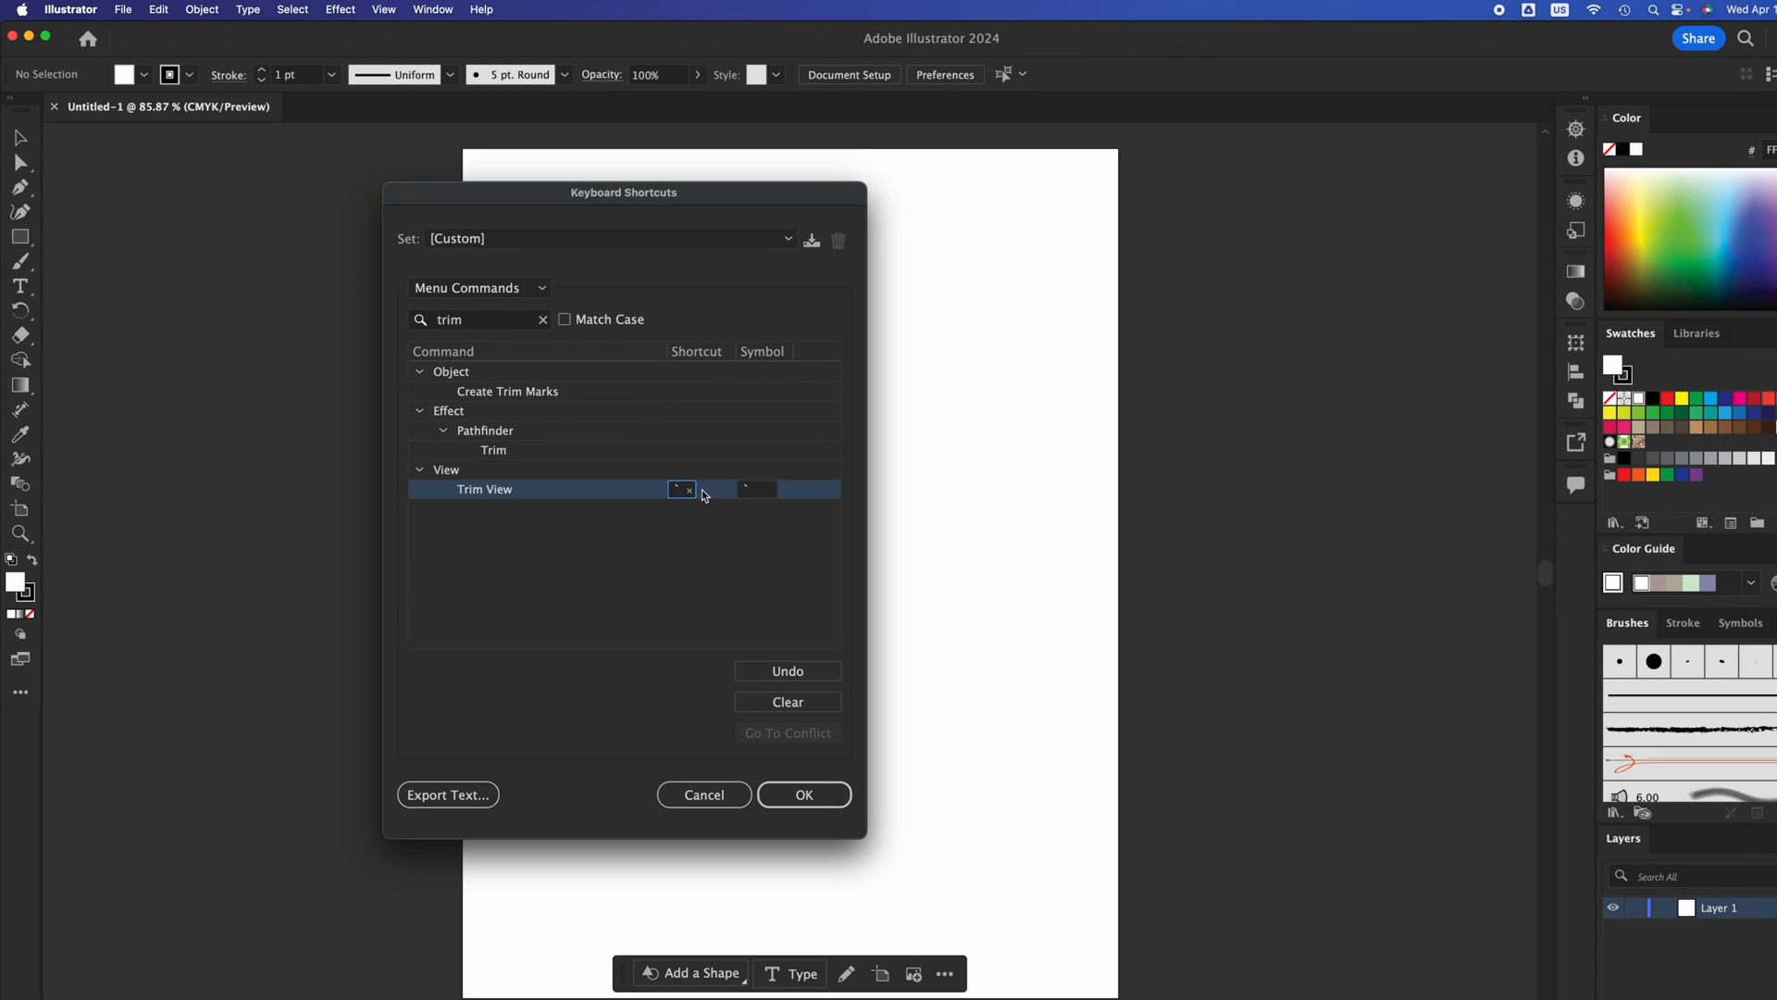
pyautogui.click(803, 794)
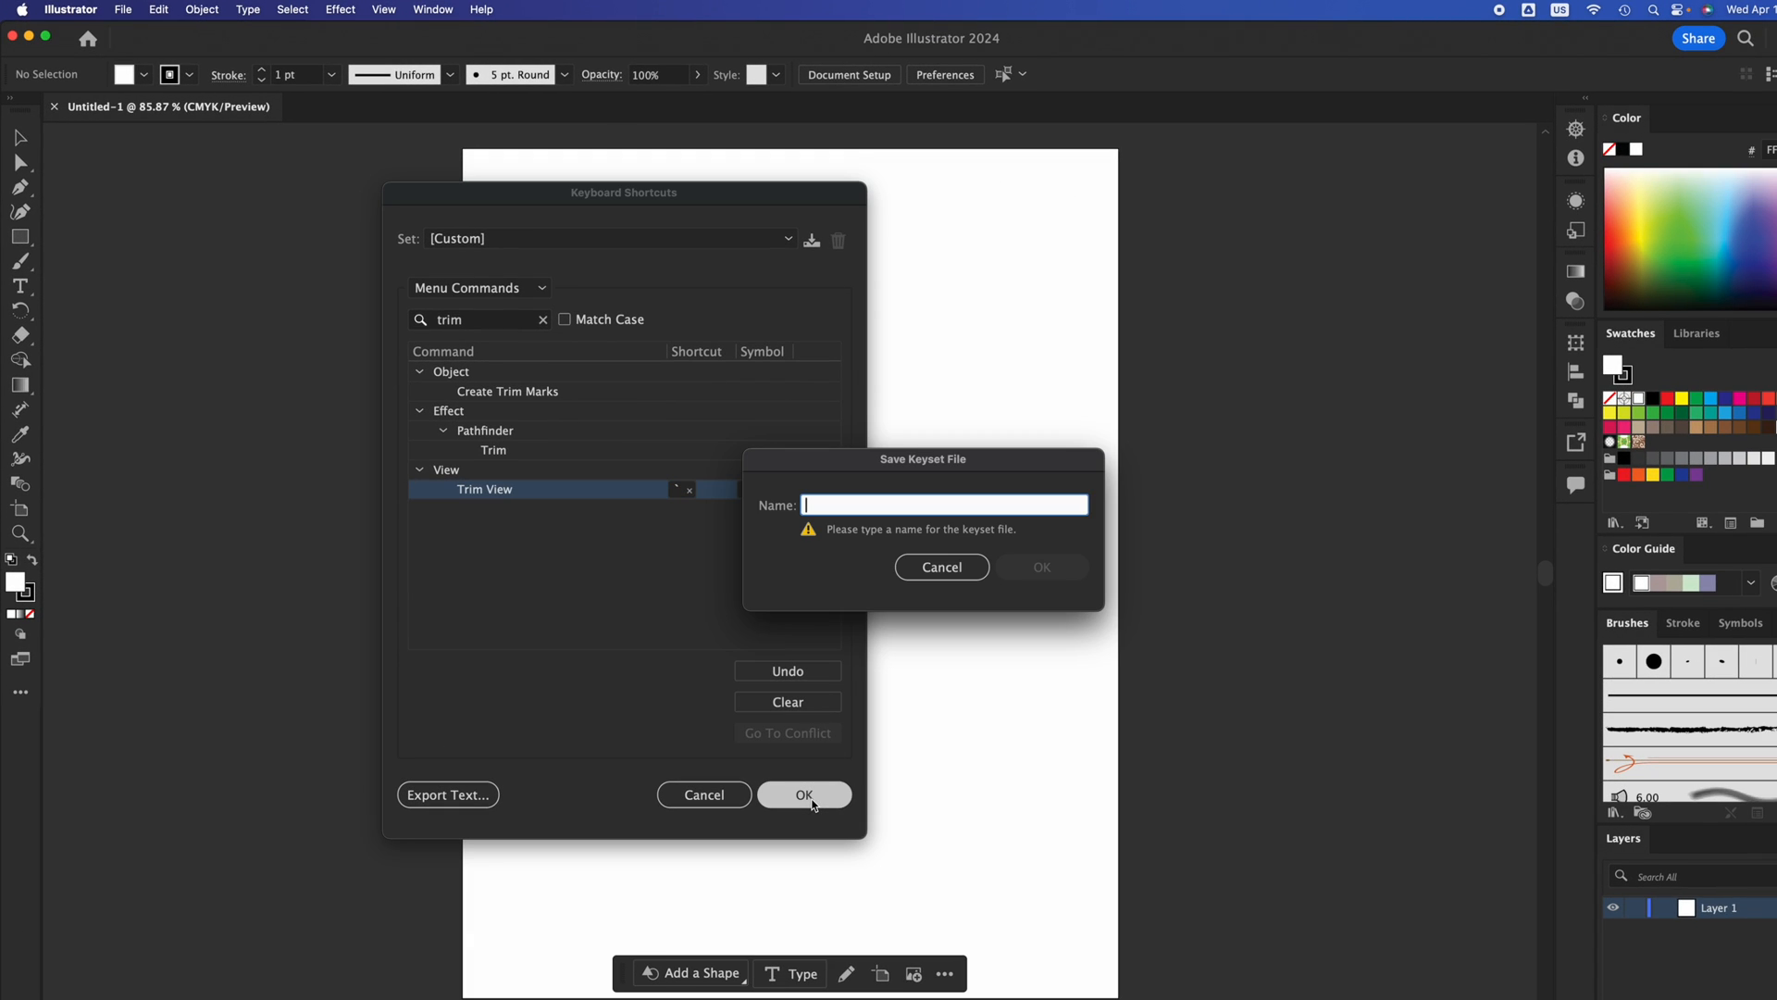
pyautogui.write('Trim View')
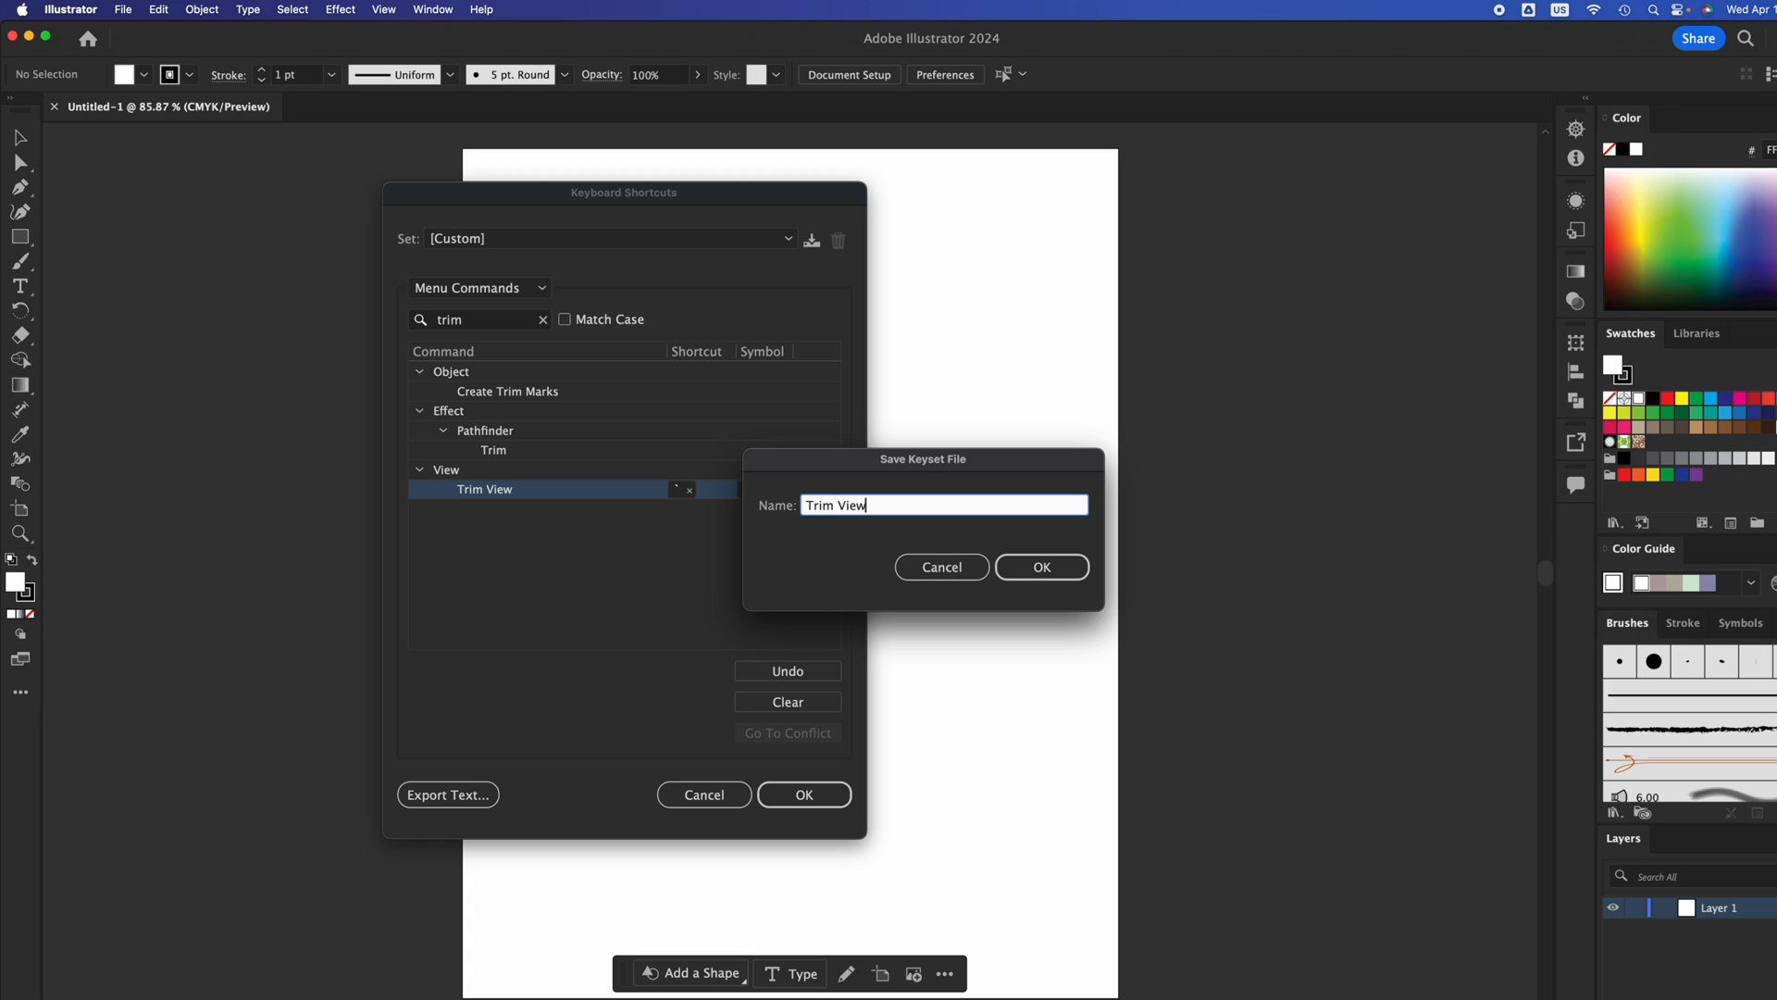
pyautogui.press('Return')
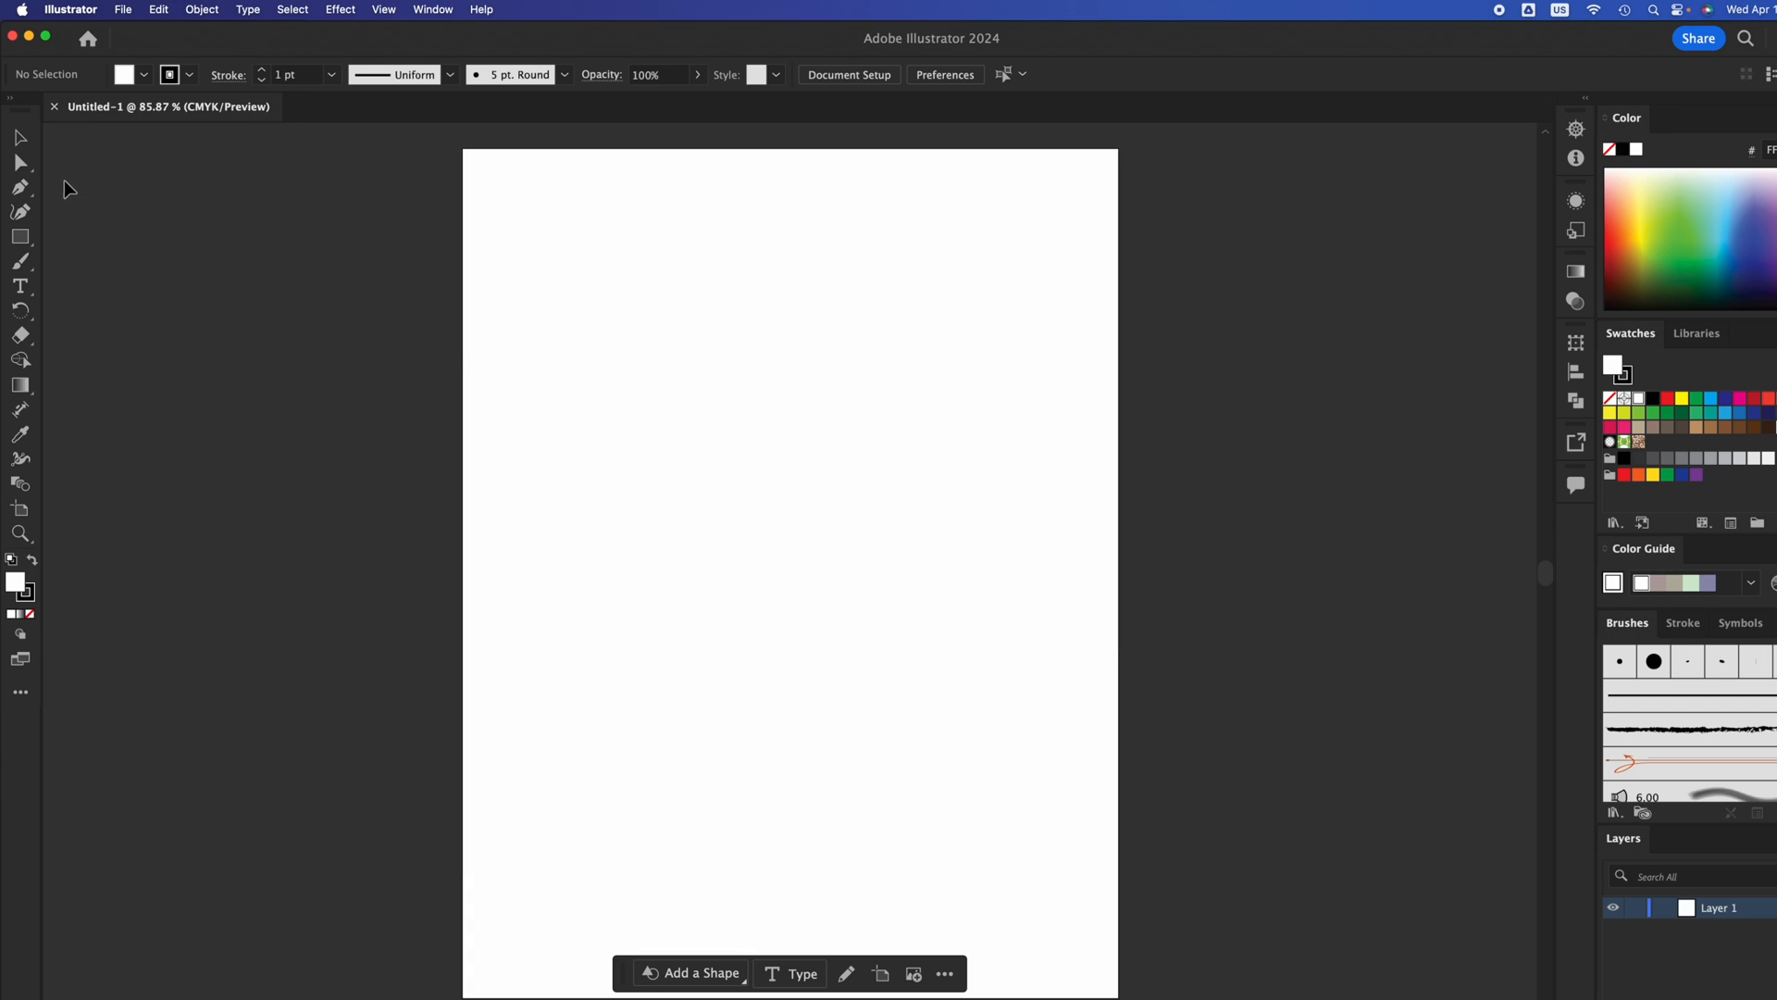
# Draw a rectangle with the Rectangle tool that extends across the artboard's left edge.
pyautogui.click(23, 242)
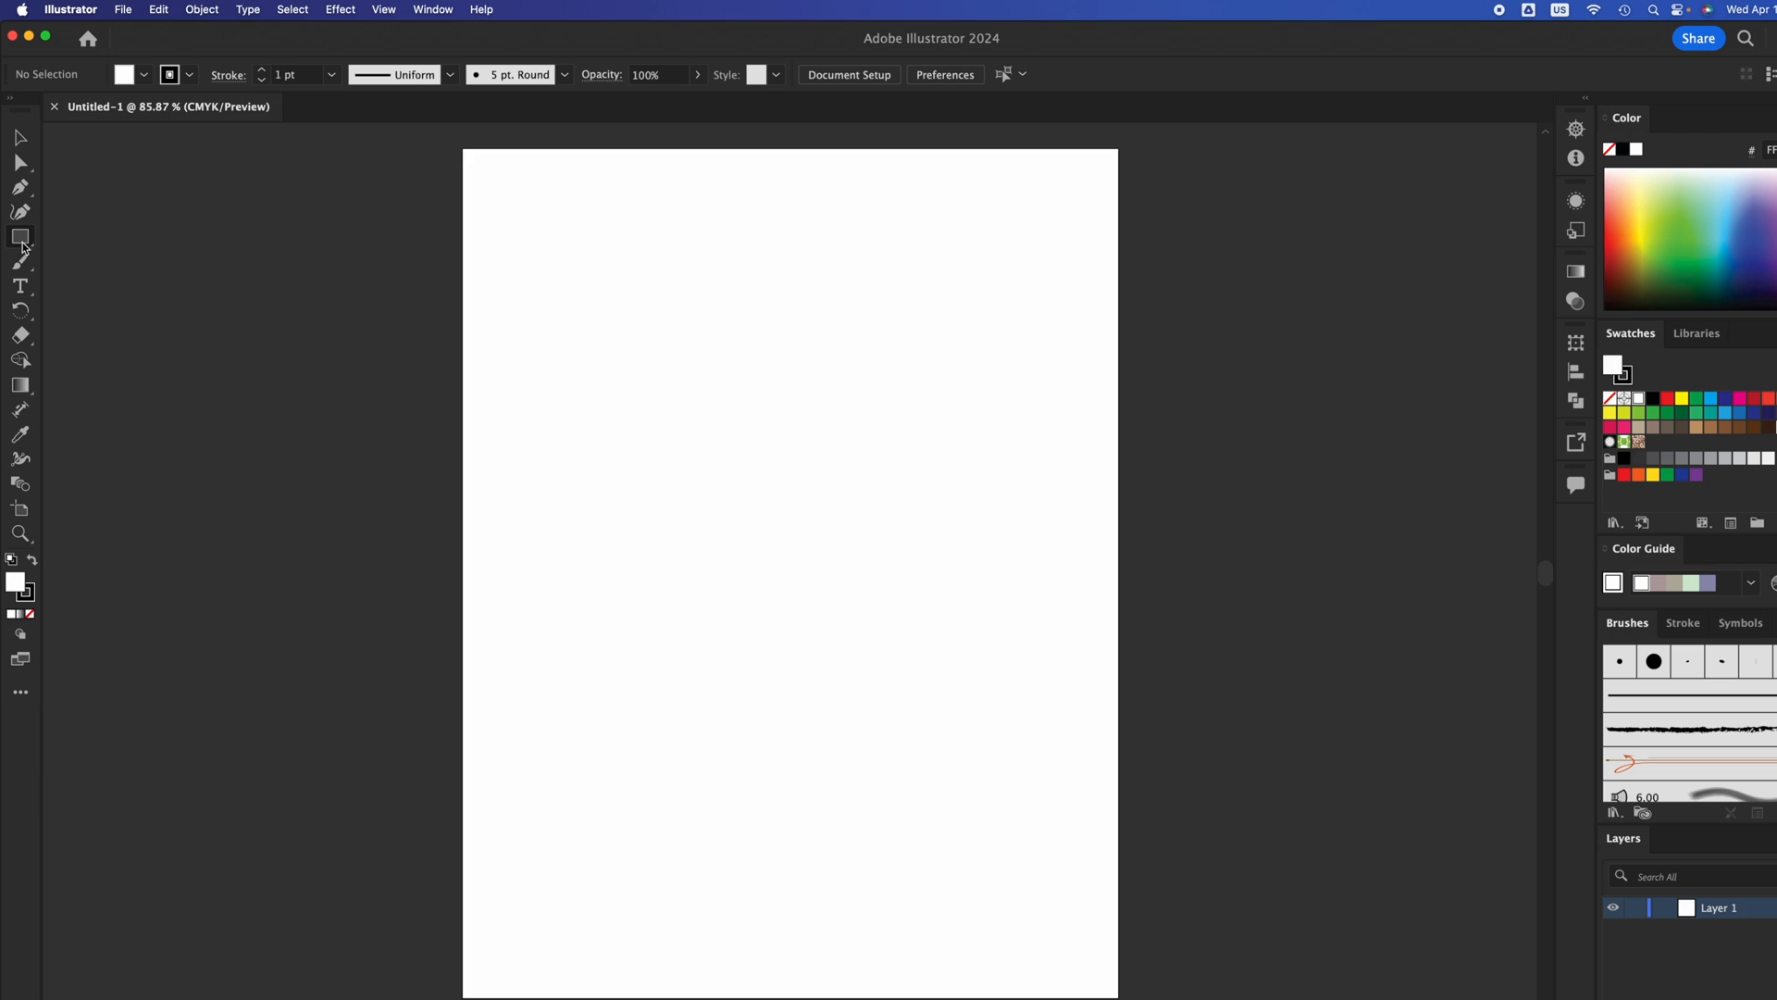
pyautogui.press('v')
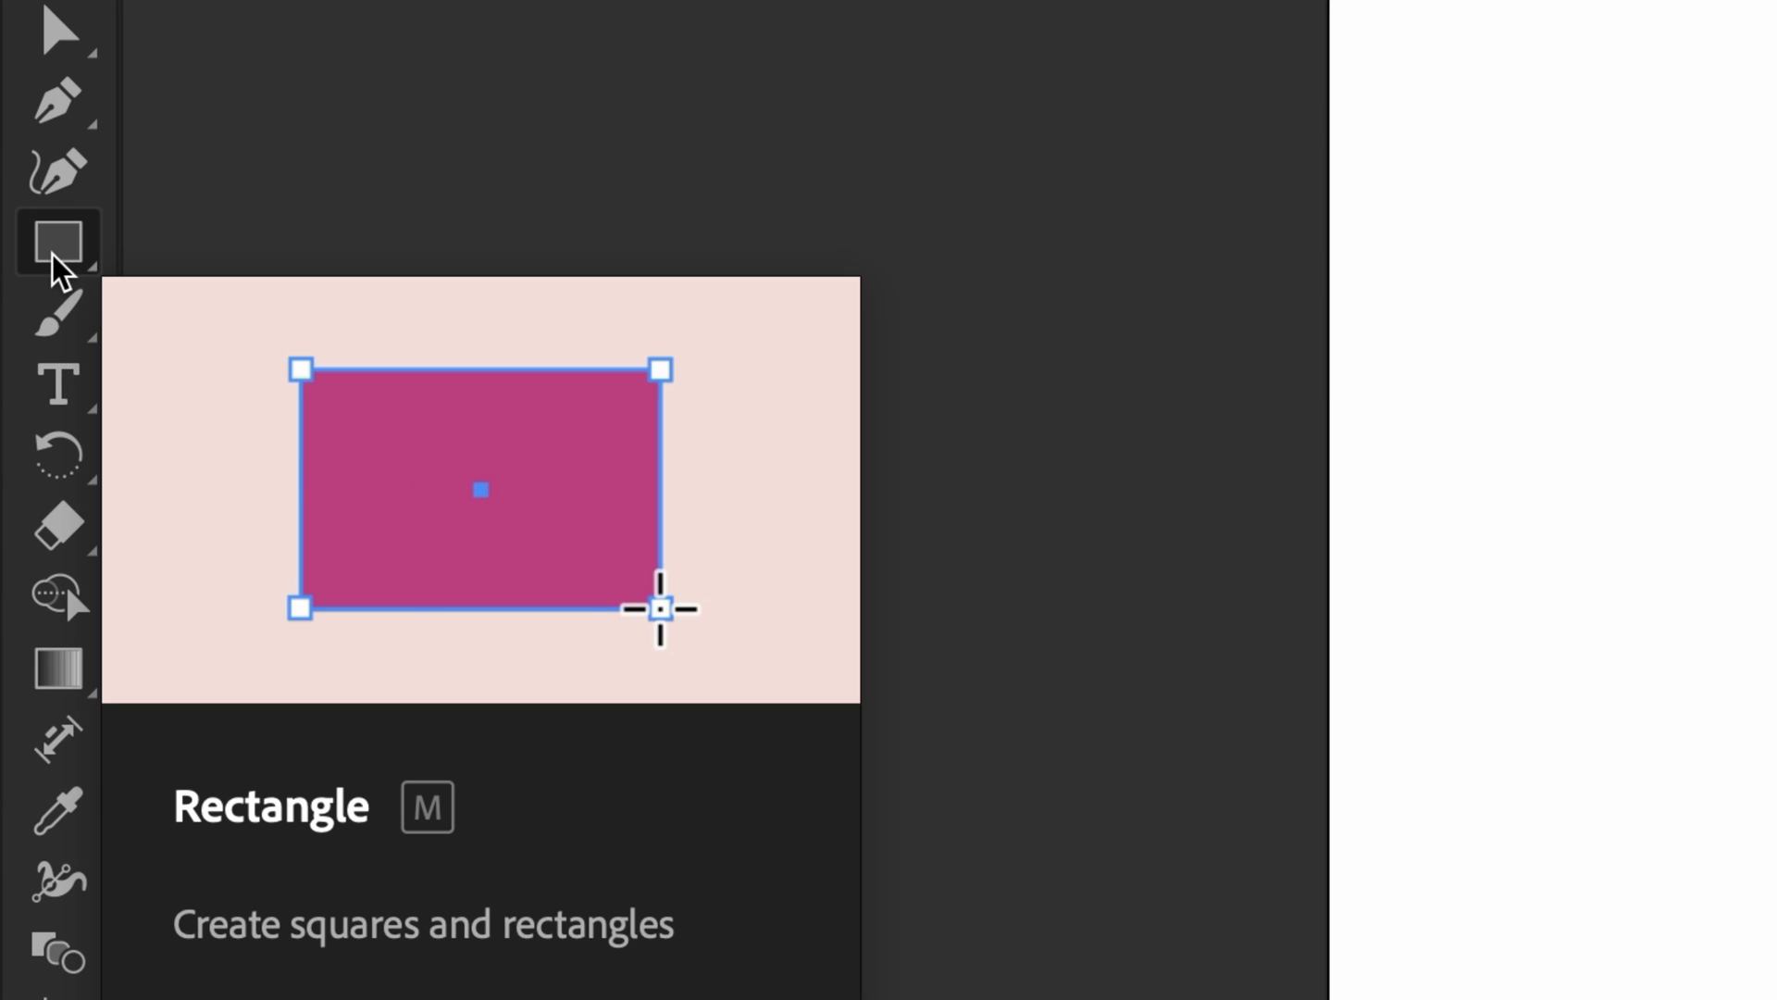
pyautogui.click(60, 266)
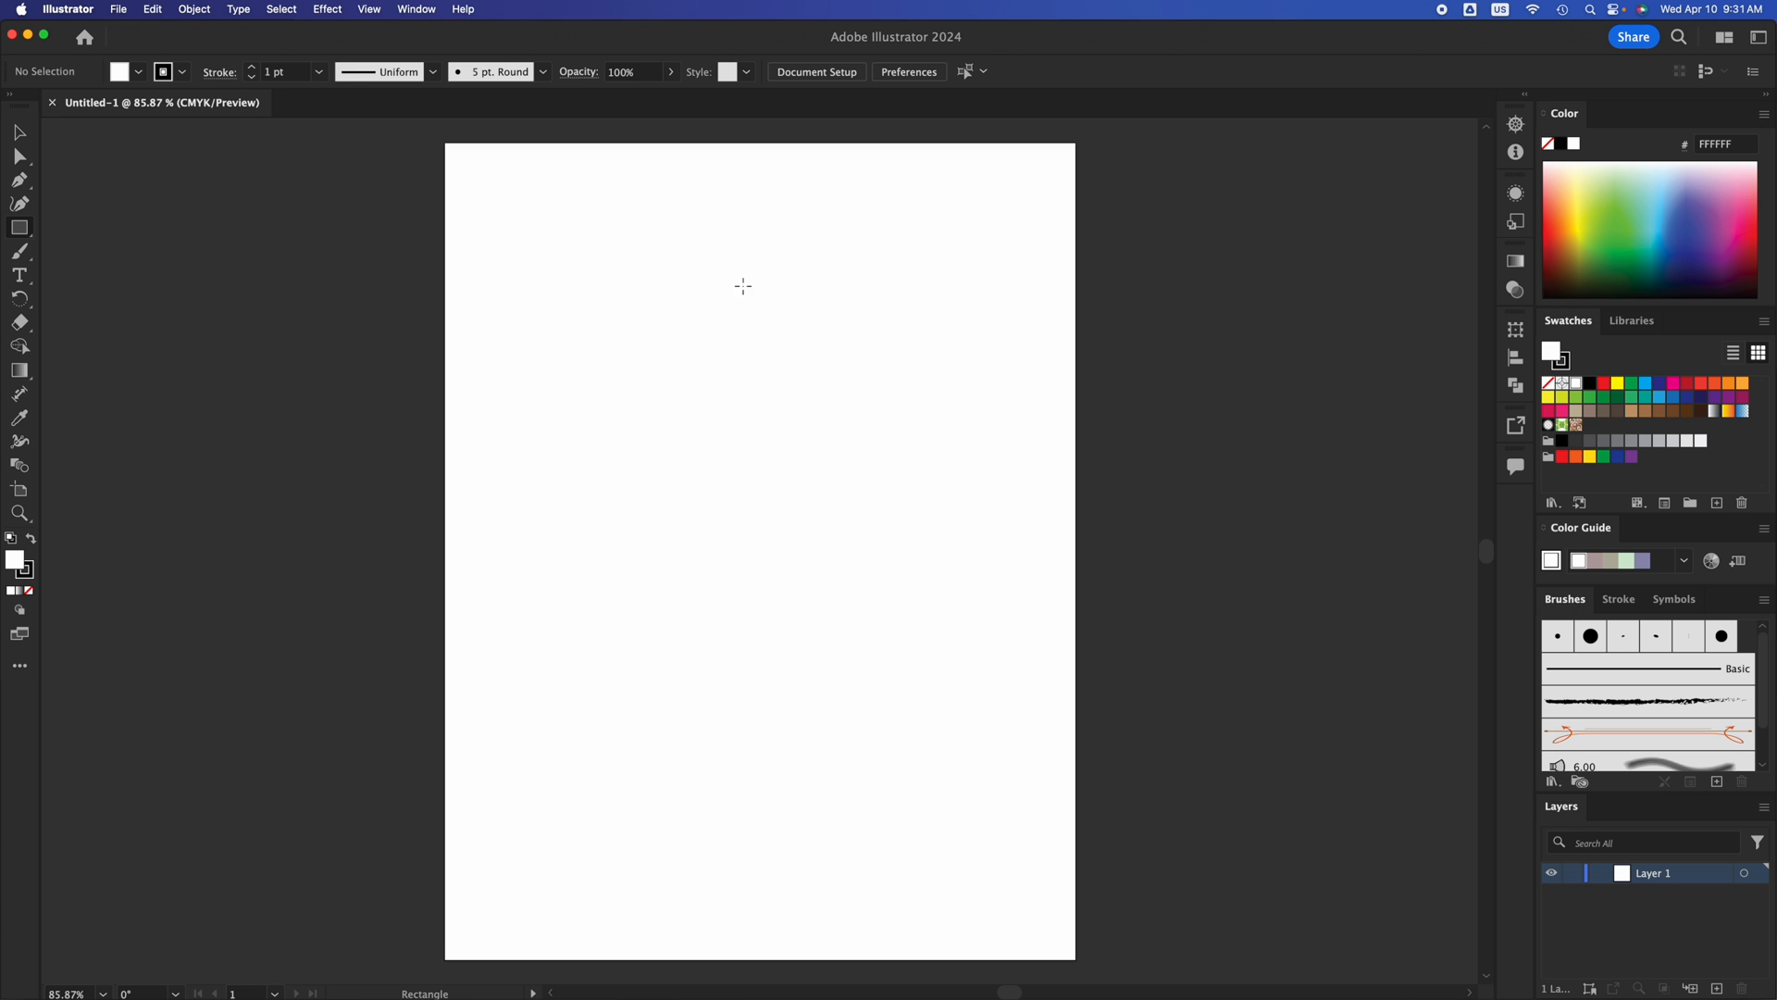
pyautogui.moveTo(306, 340)
pyautogui.mouseDown()
pyautogui.moveTo(480, 469)
pyautogui.moveTo(884, 685)
pyautogui.mouseUp()
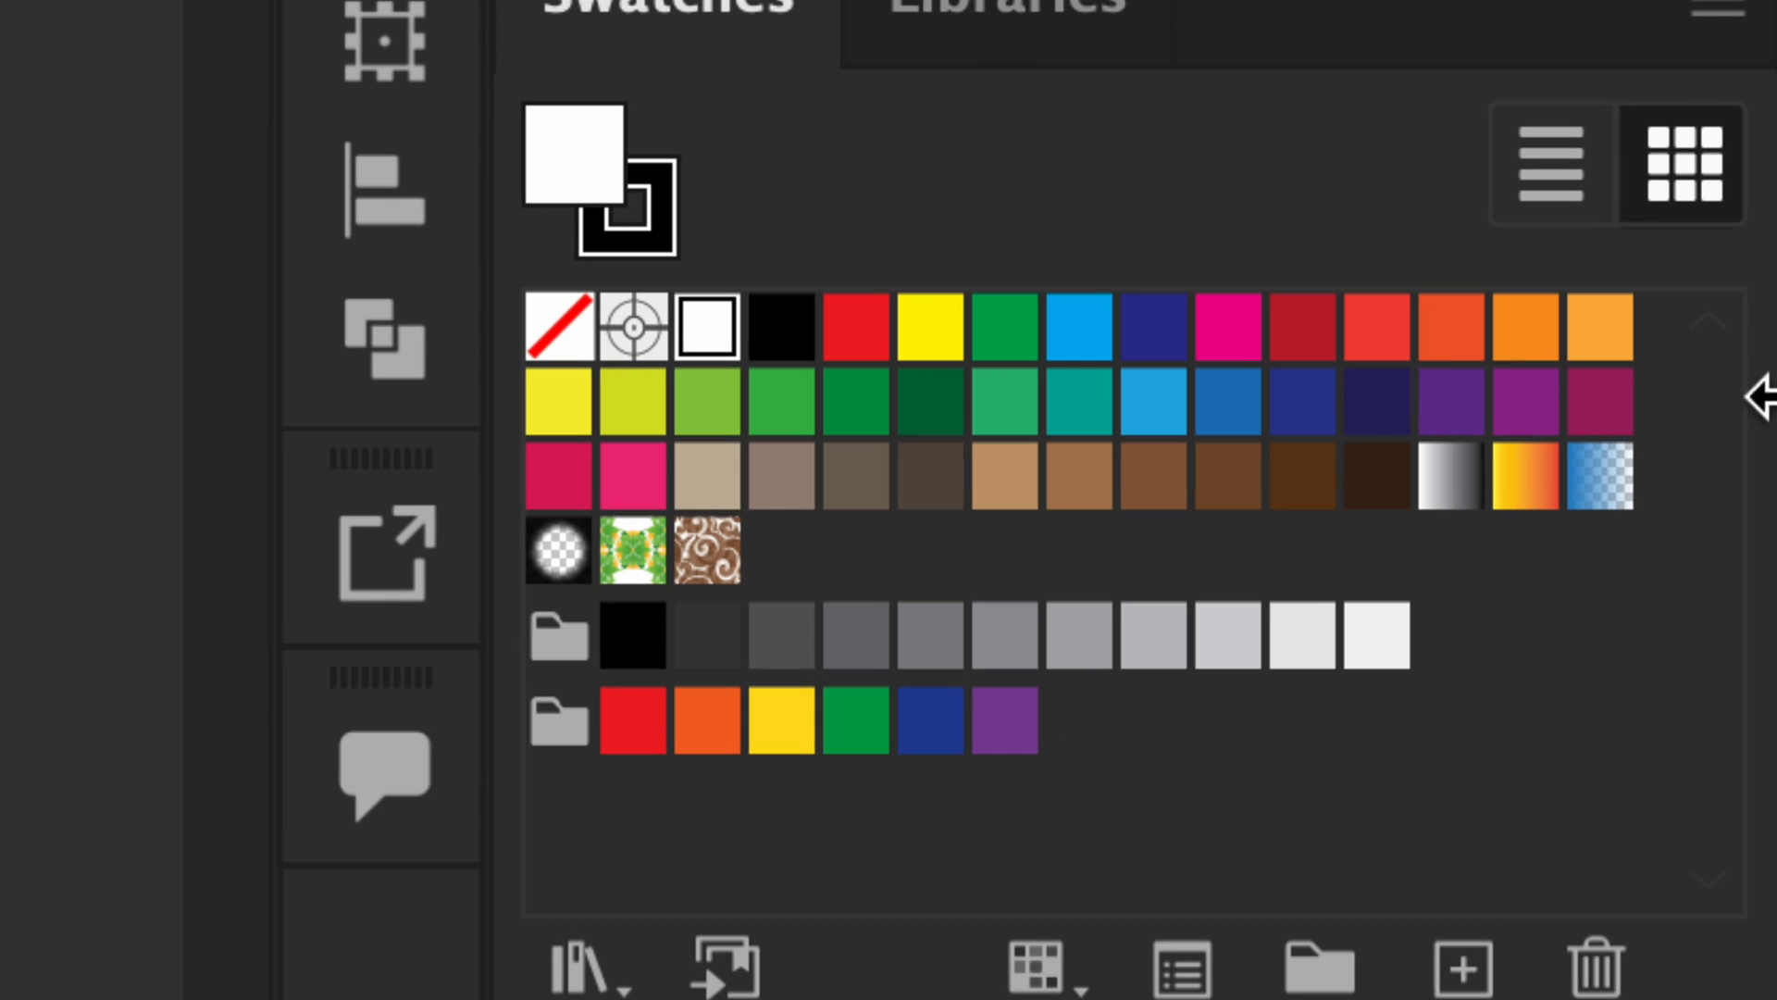
# Fill the rectangle with the magenta swatch, move it slightly farther past the artboard's left edge and deselect it.
pyautogui.click(1220, 338)
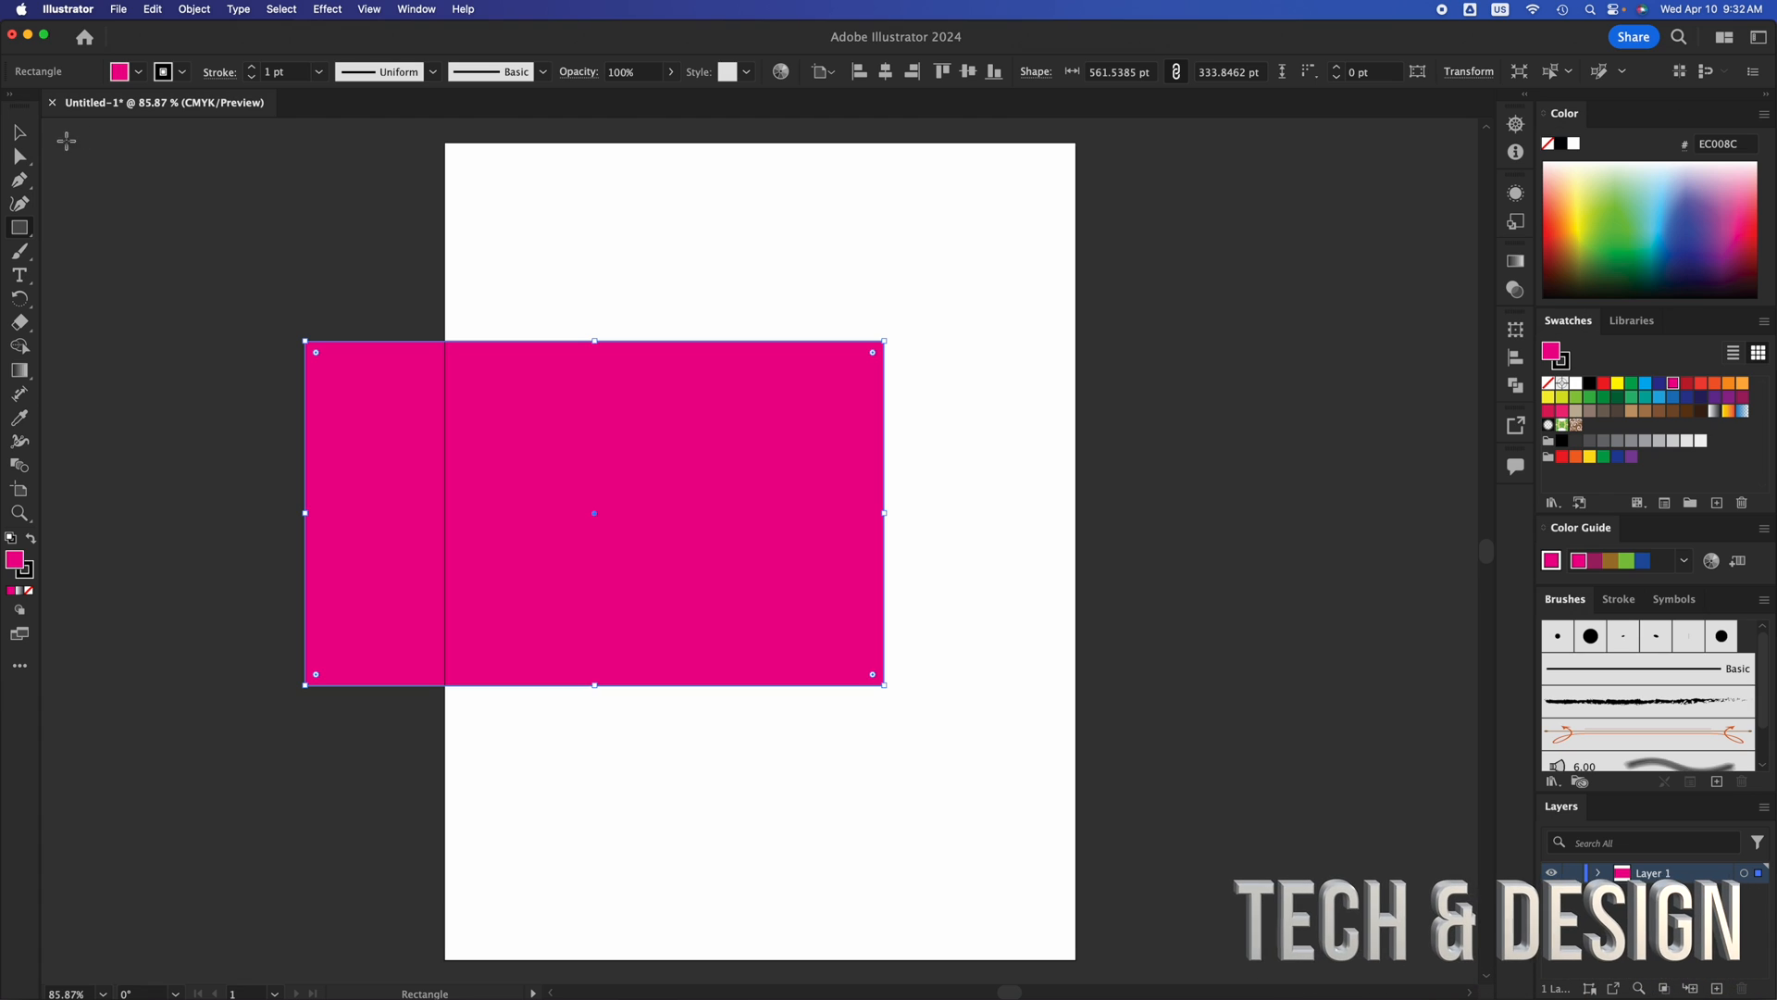
pyautogui.click(22, 135)
pyautogui.moveTo(654, 450); pyautogui.dragTo(588, 443)
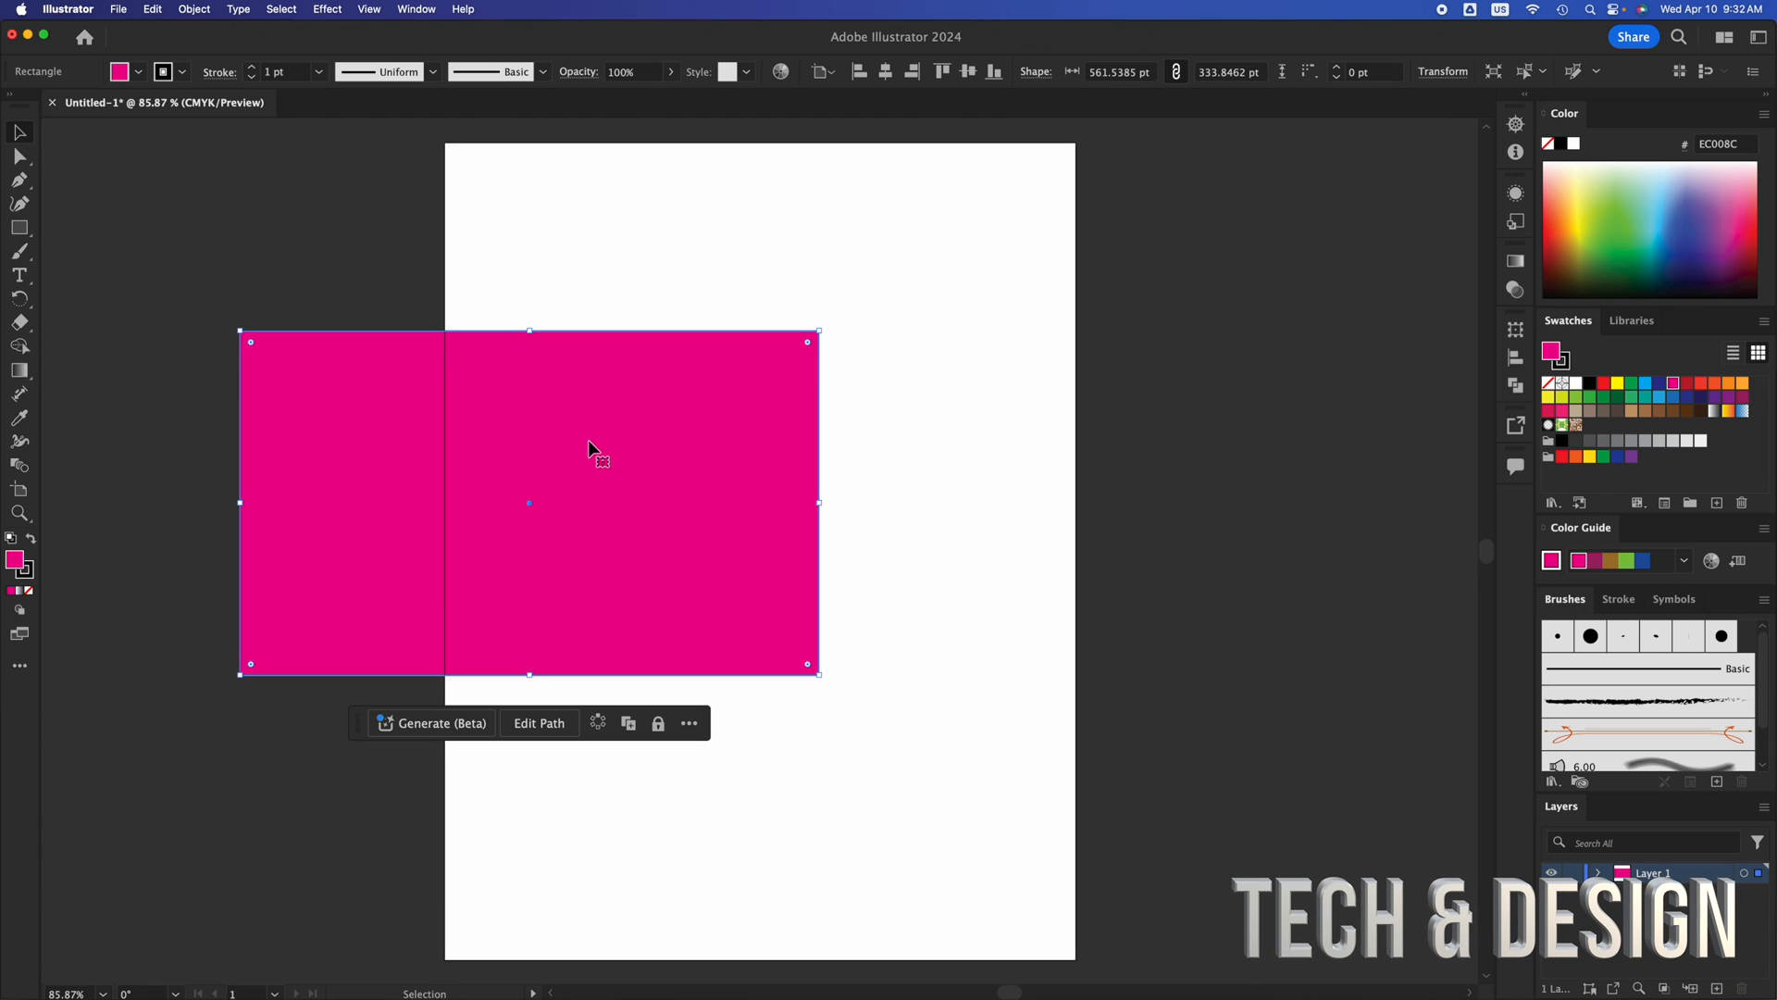
pyautogui.click(520, 202)
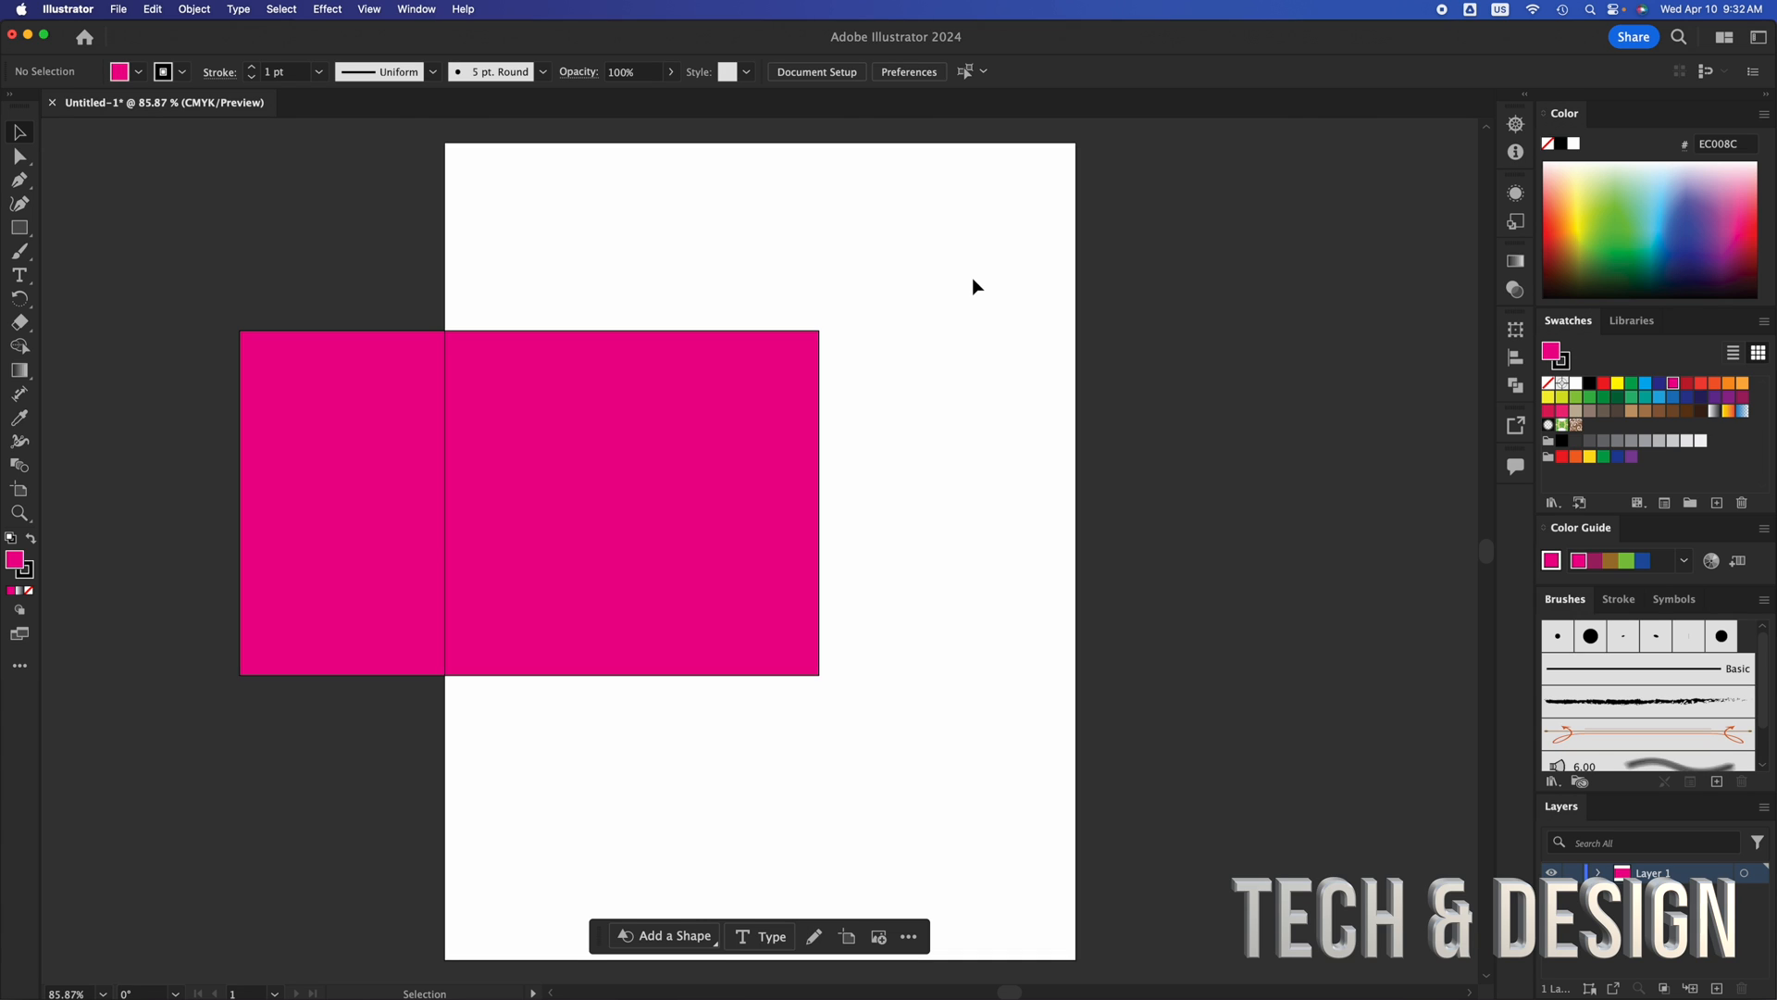
# Toggle Trim View on and off repeatedly to compare the full rectangle with its version cropped to the artboard.
pyautogui.press('super+shift+t')
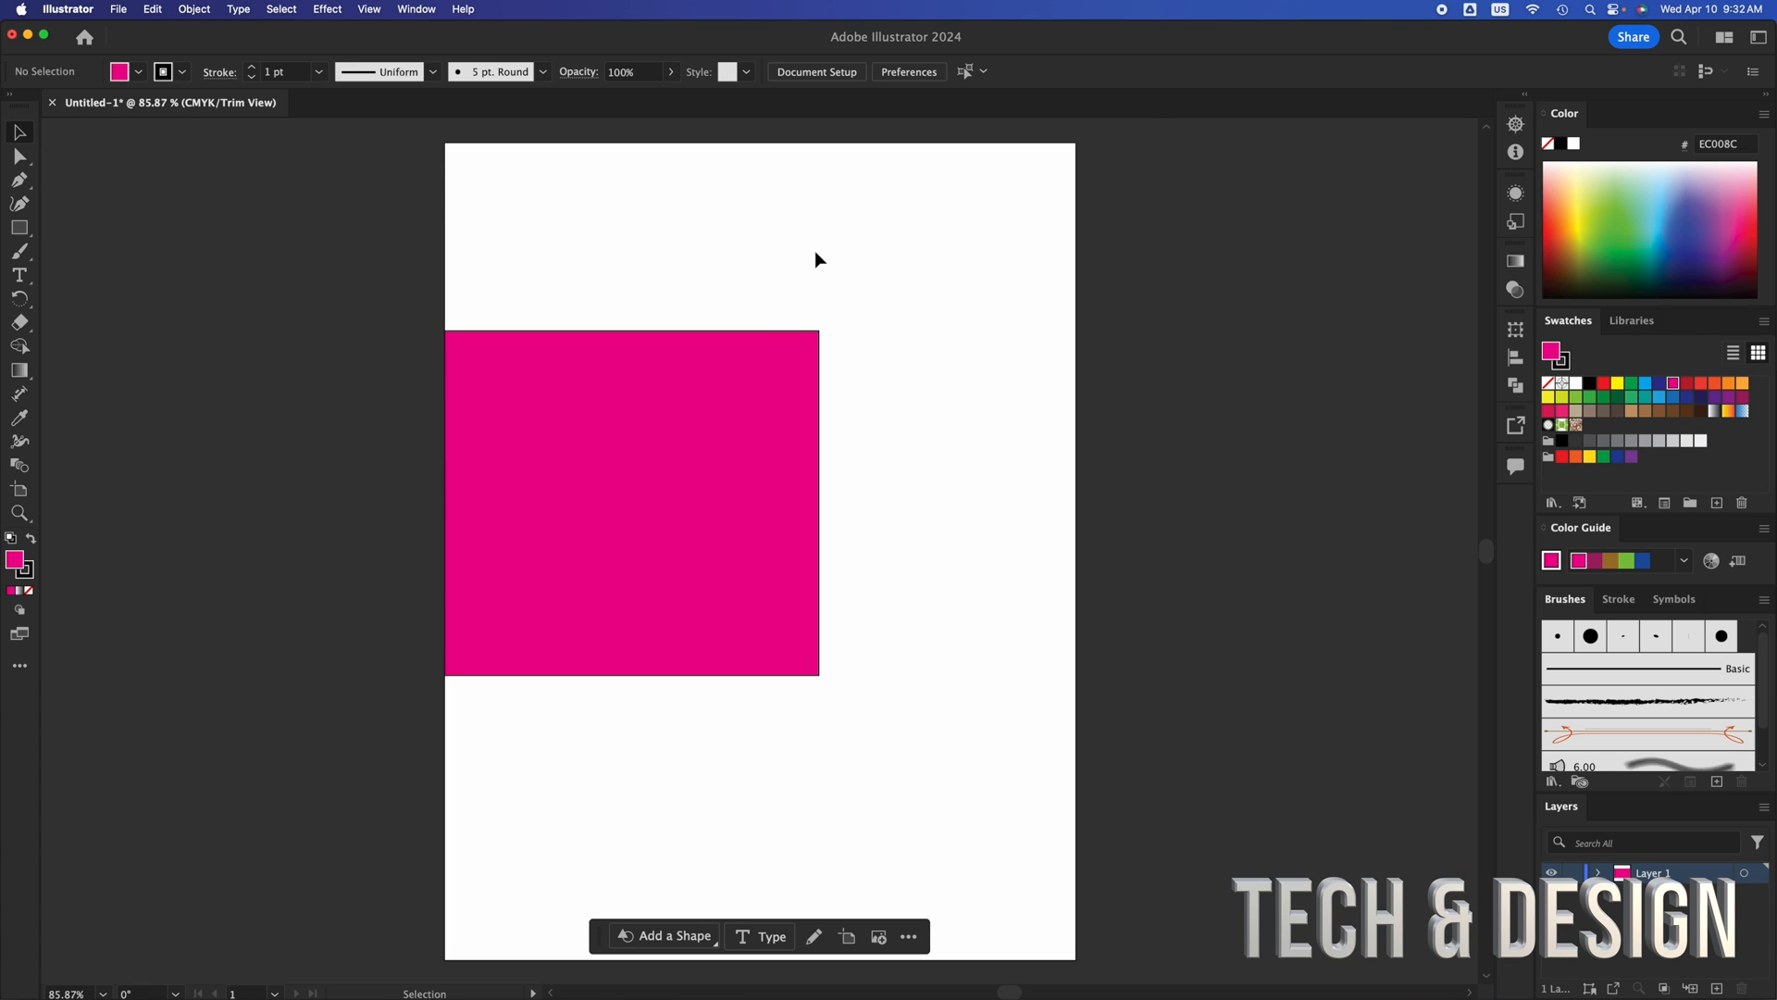
pyautogui.press('super+shift+t')
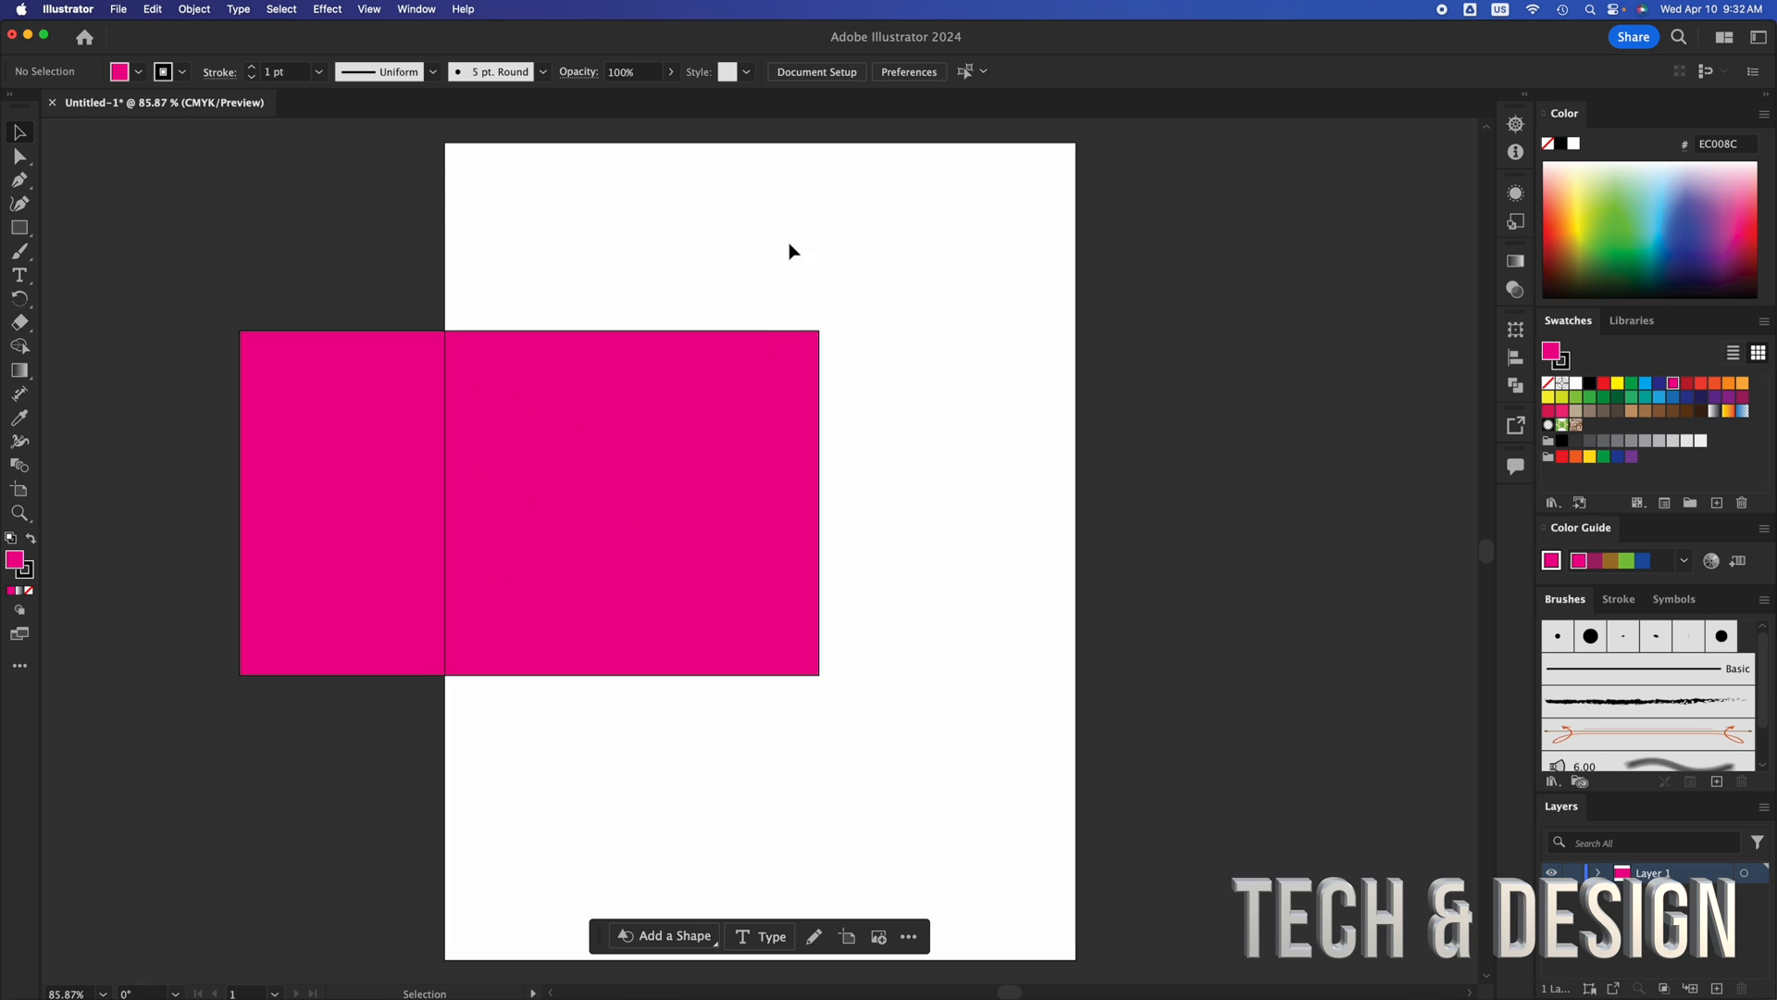
pyautogui.click(372, 9)
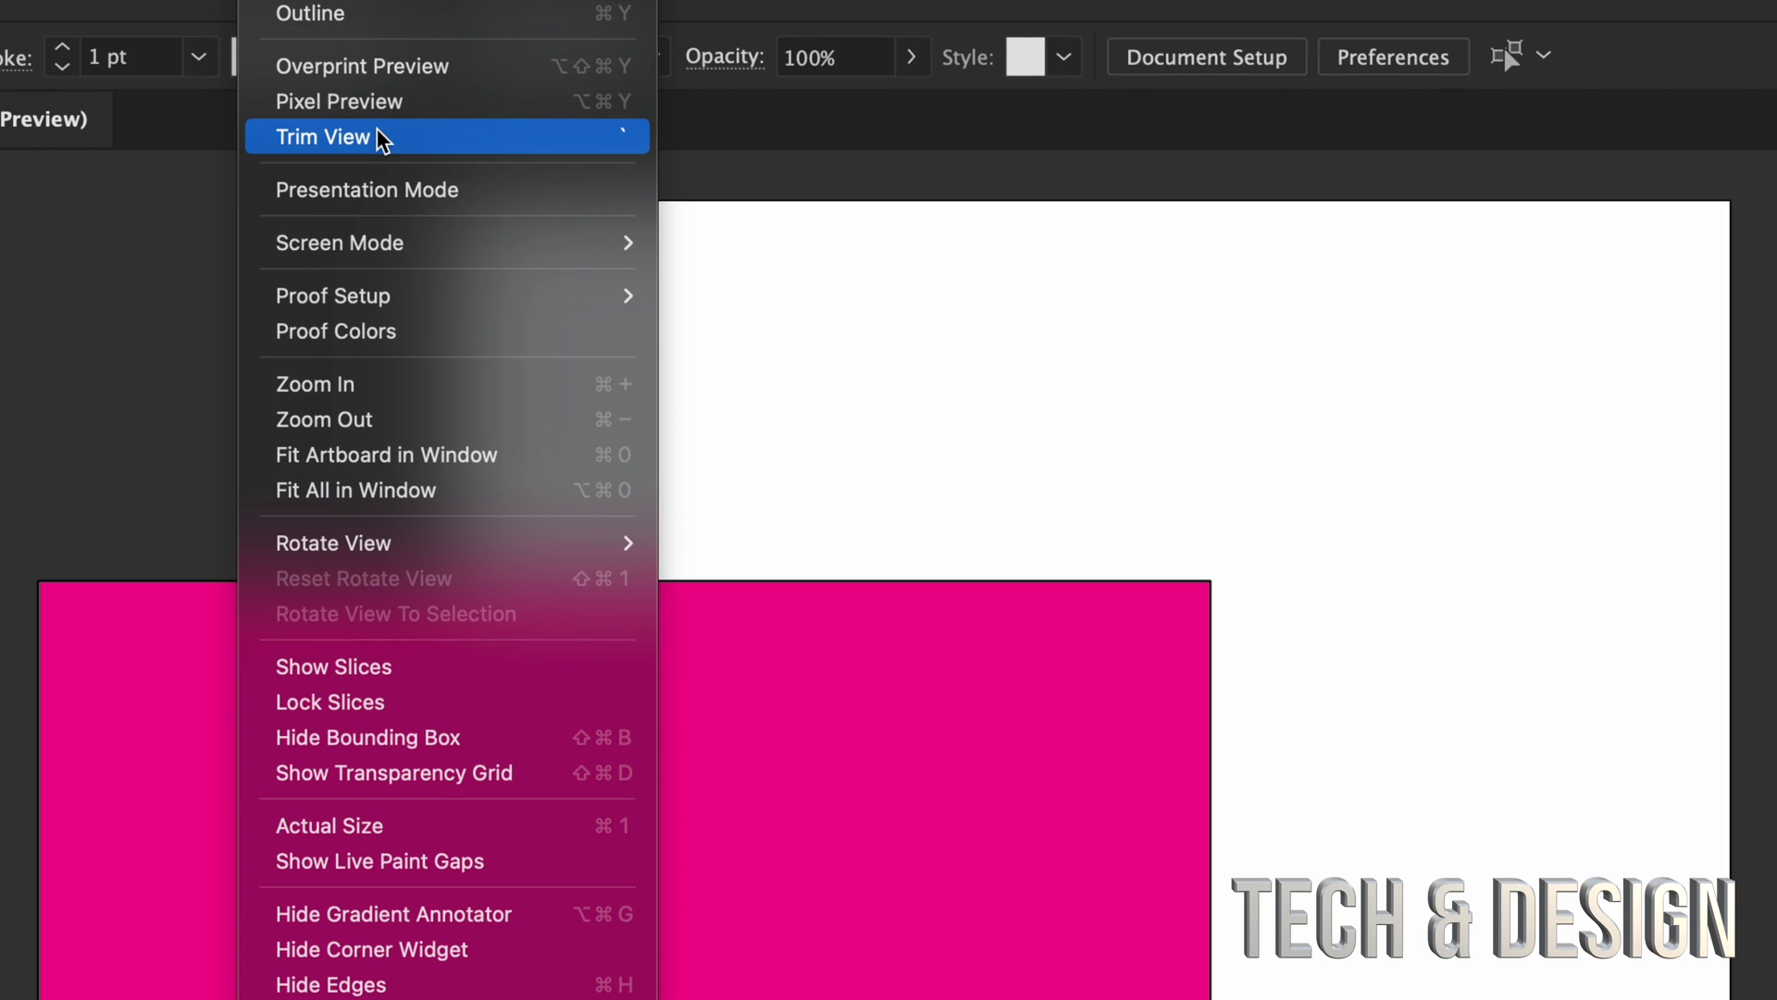
pyautogui.click(378, 131)
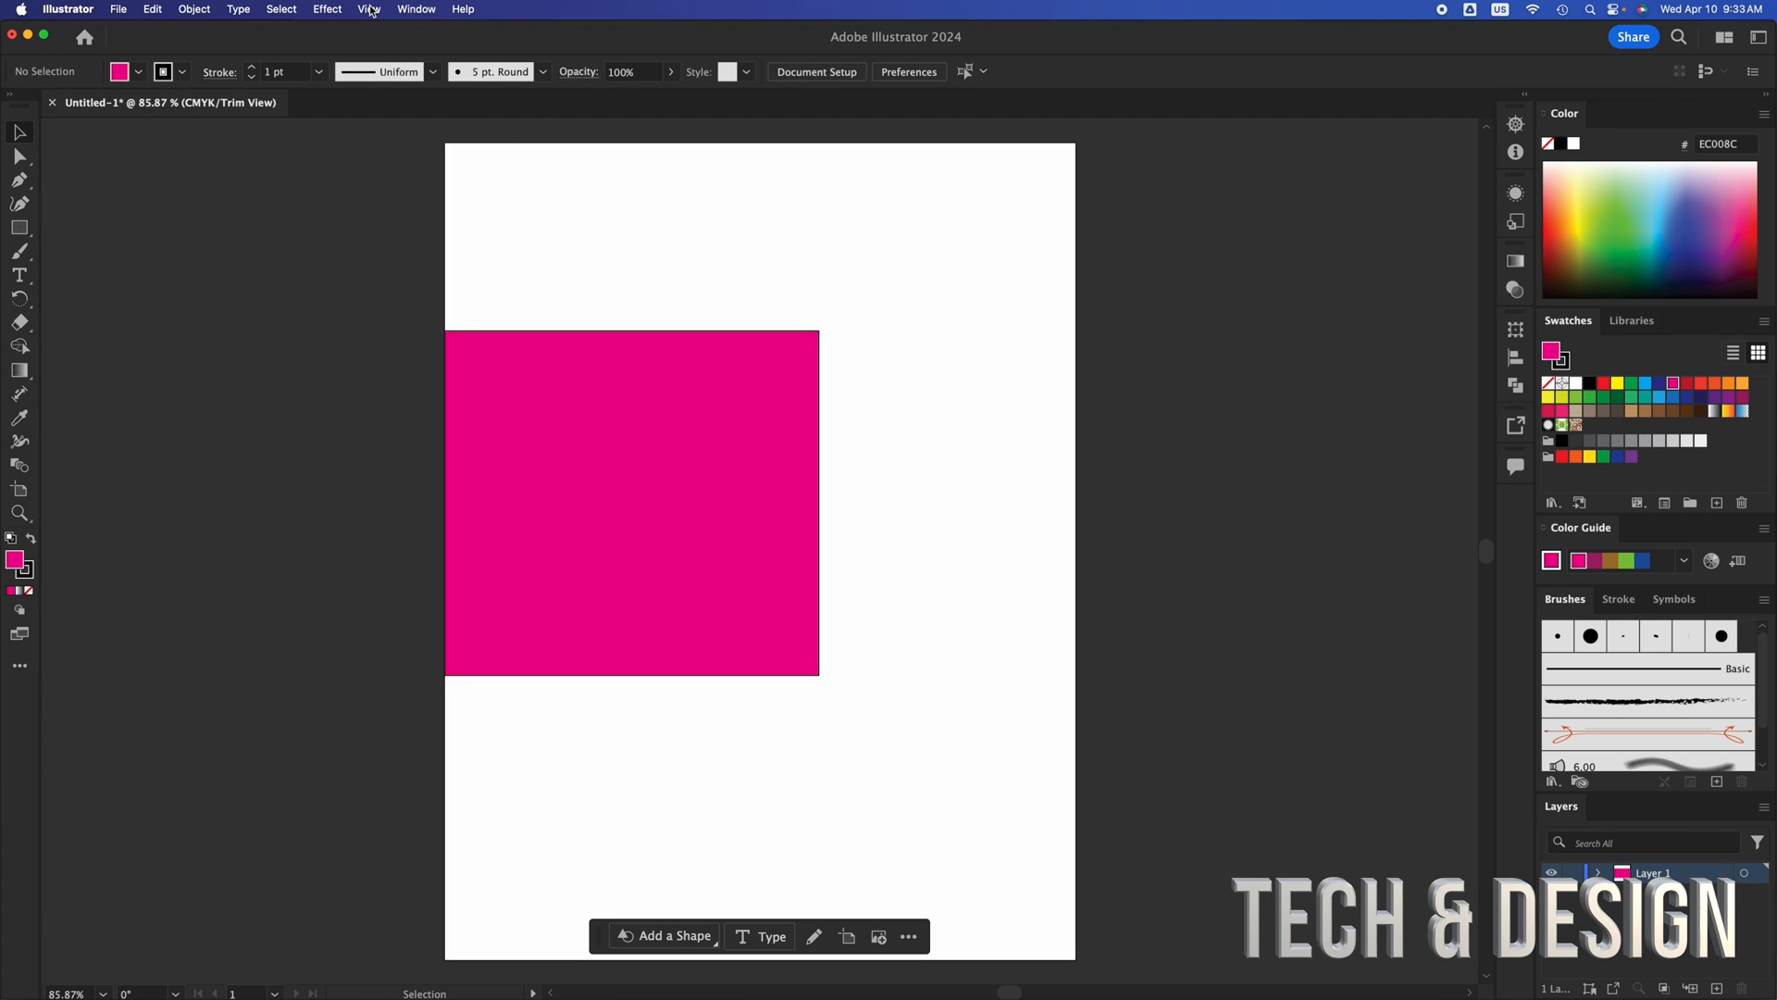
pyautogui.click(371, 11)
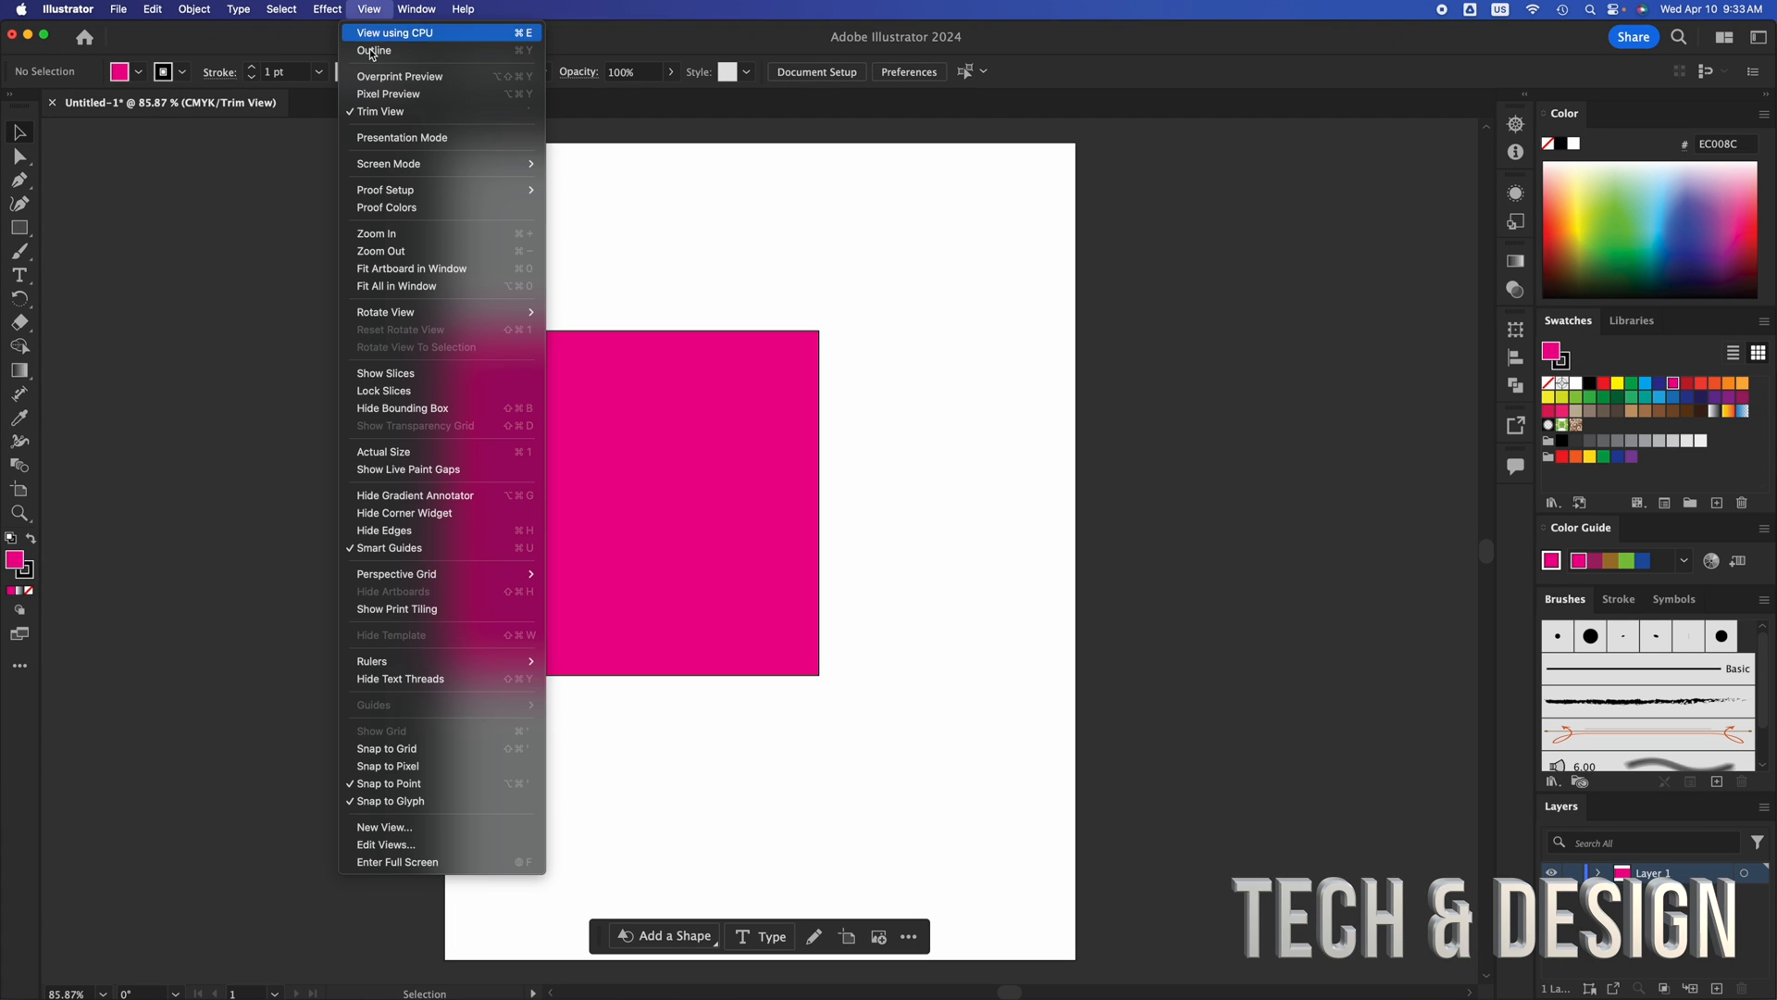
pyautogui.click(379, 122)
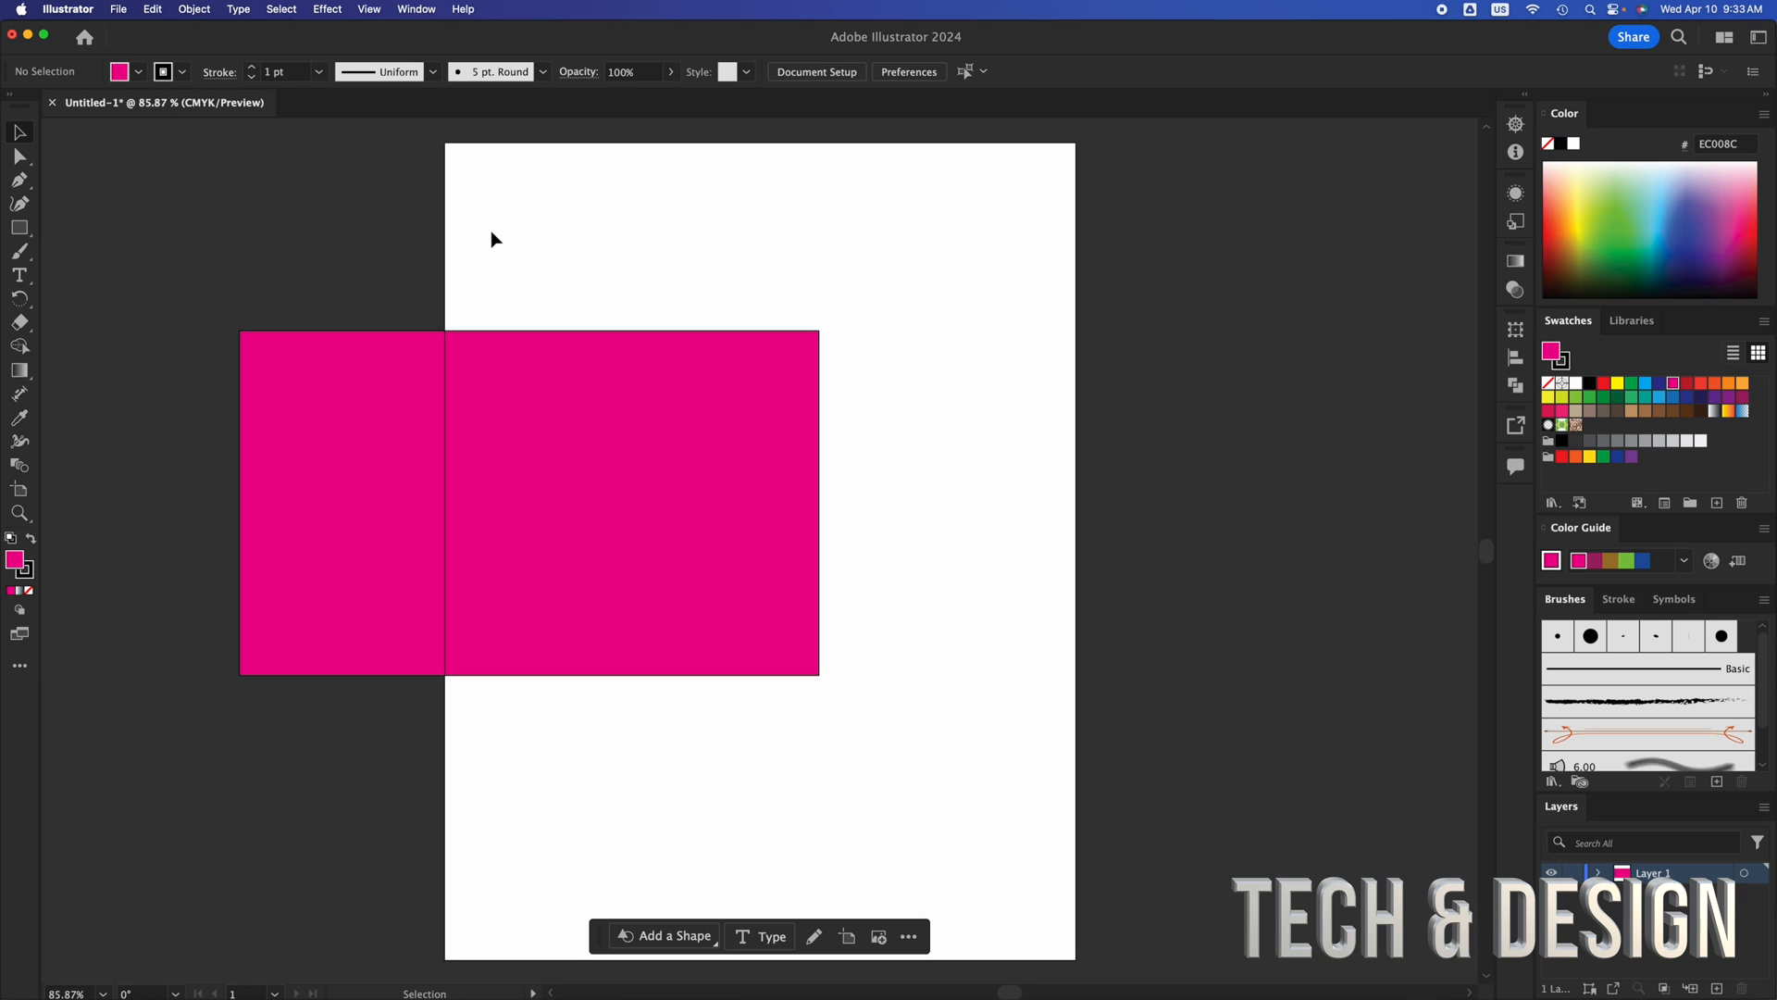
pyautogui.press('super+shift+t')
pyautogui.press('super+shift+t')
pyautogui.press('super+shift+t')
pyautogui.press('super+shift+t')
pyautogui.press('super+shift+t')
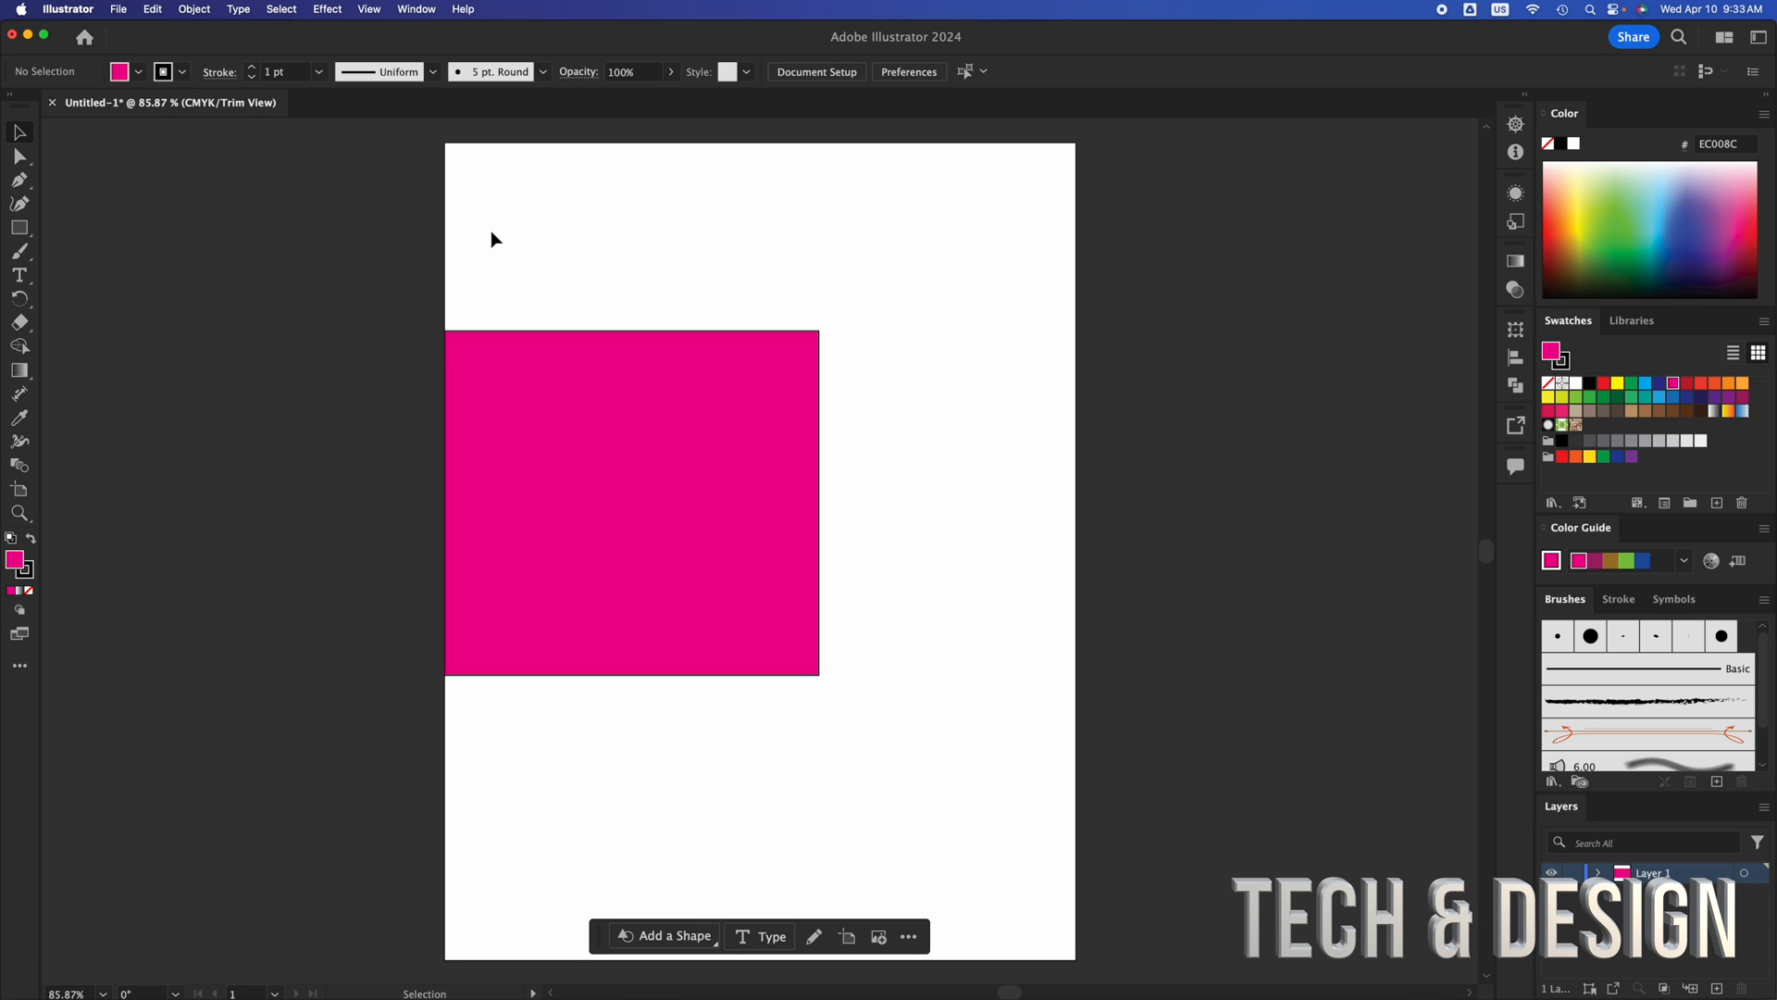
pyautogui.press('super+shift+t')
pyautogui.press('super+shift+t')
pyautogui.press('super+shift+t')
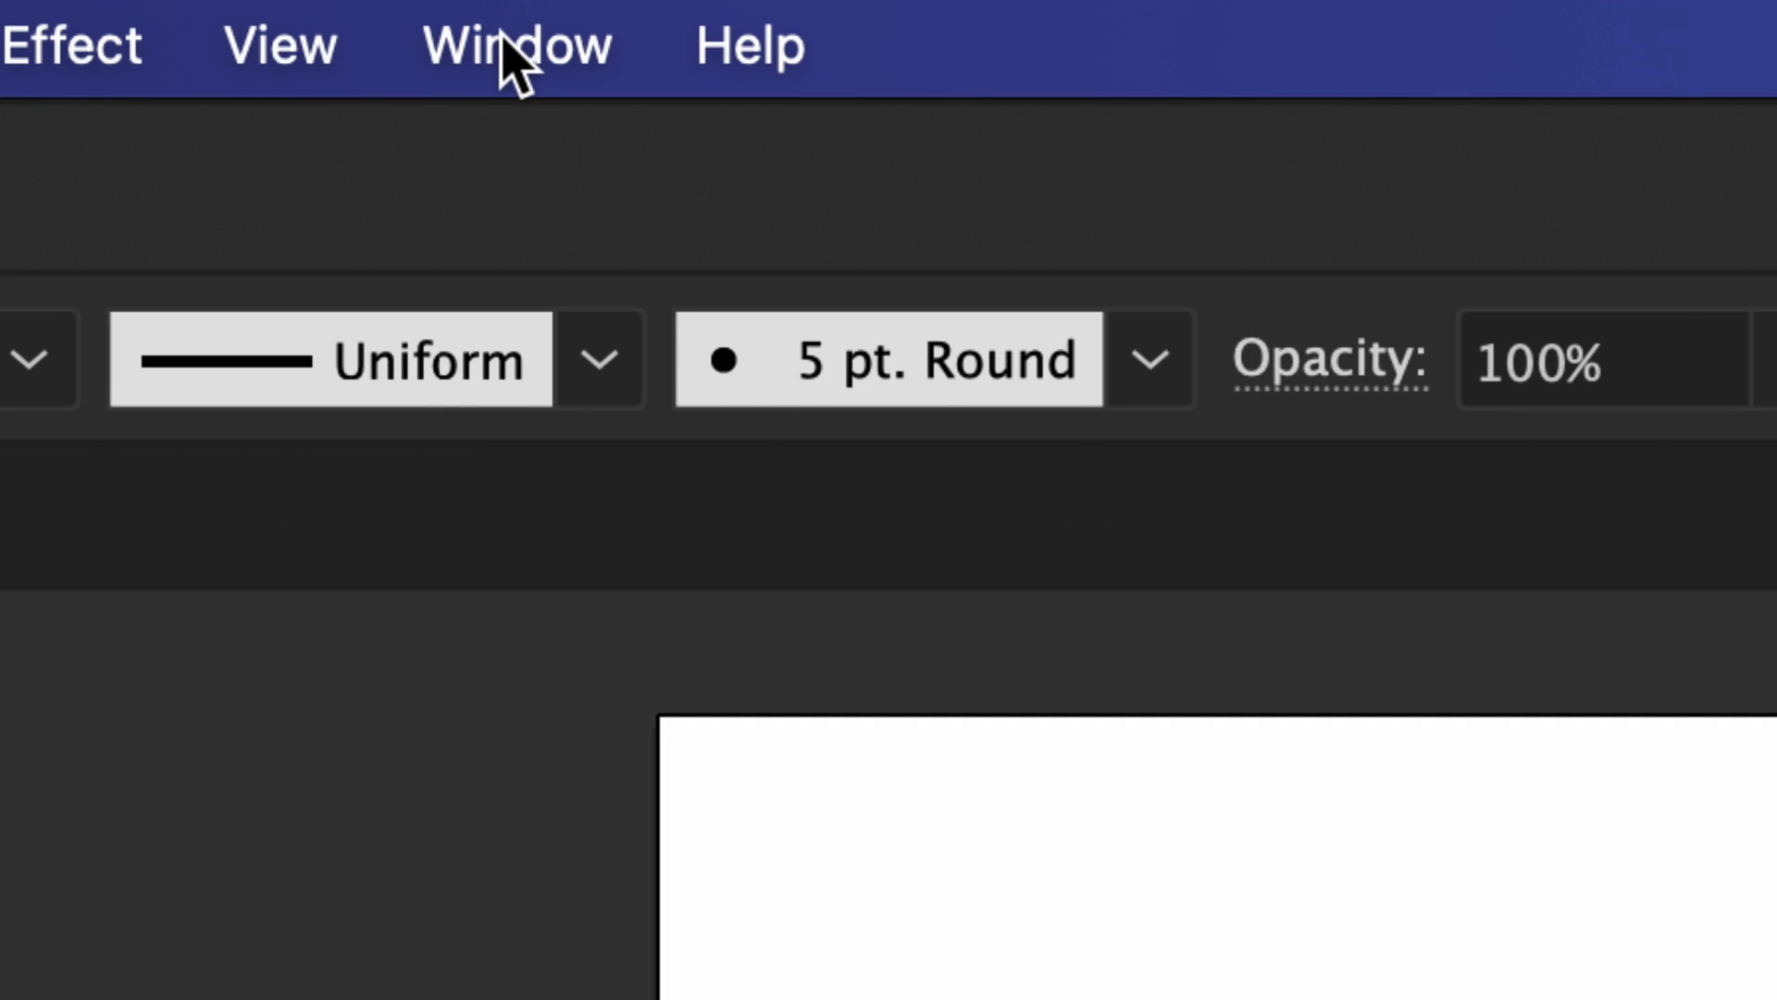
# Switch the workspace to Essentials Classic and move the magenta rectangle slightly up.
pyautogui.click(446, 22)
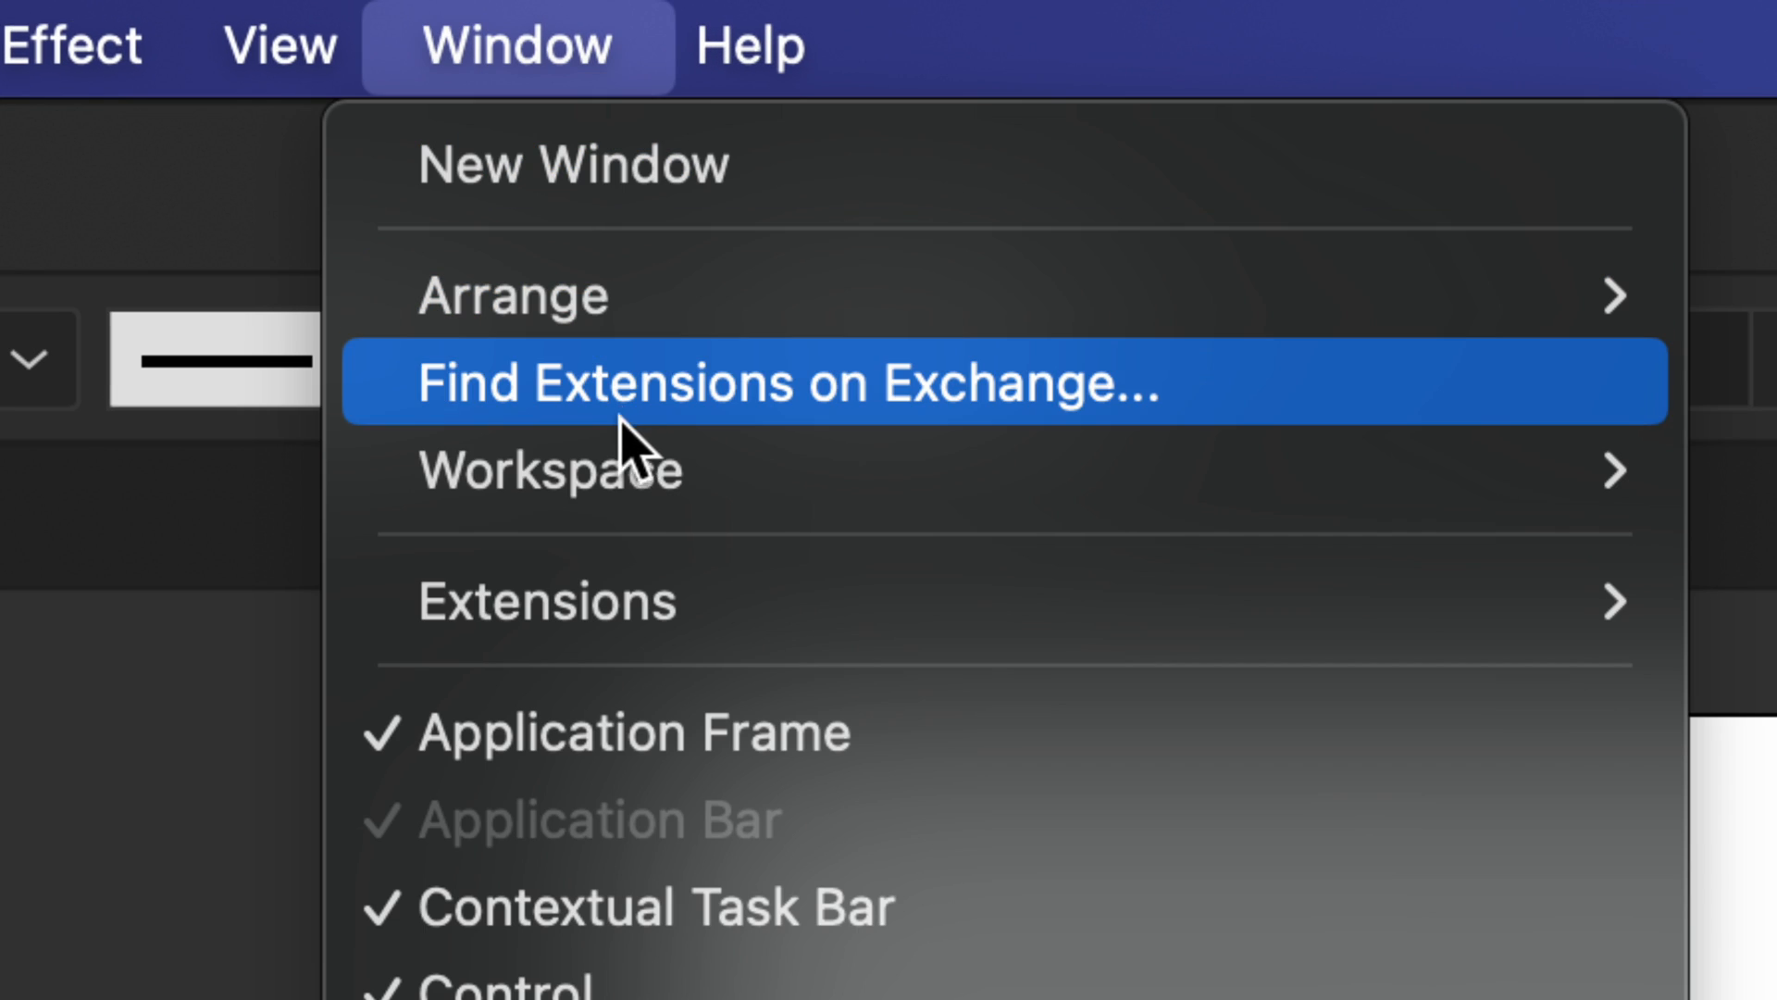
pyautogui.moveTo(504, 230)
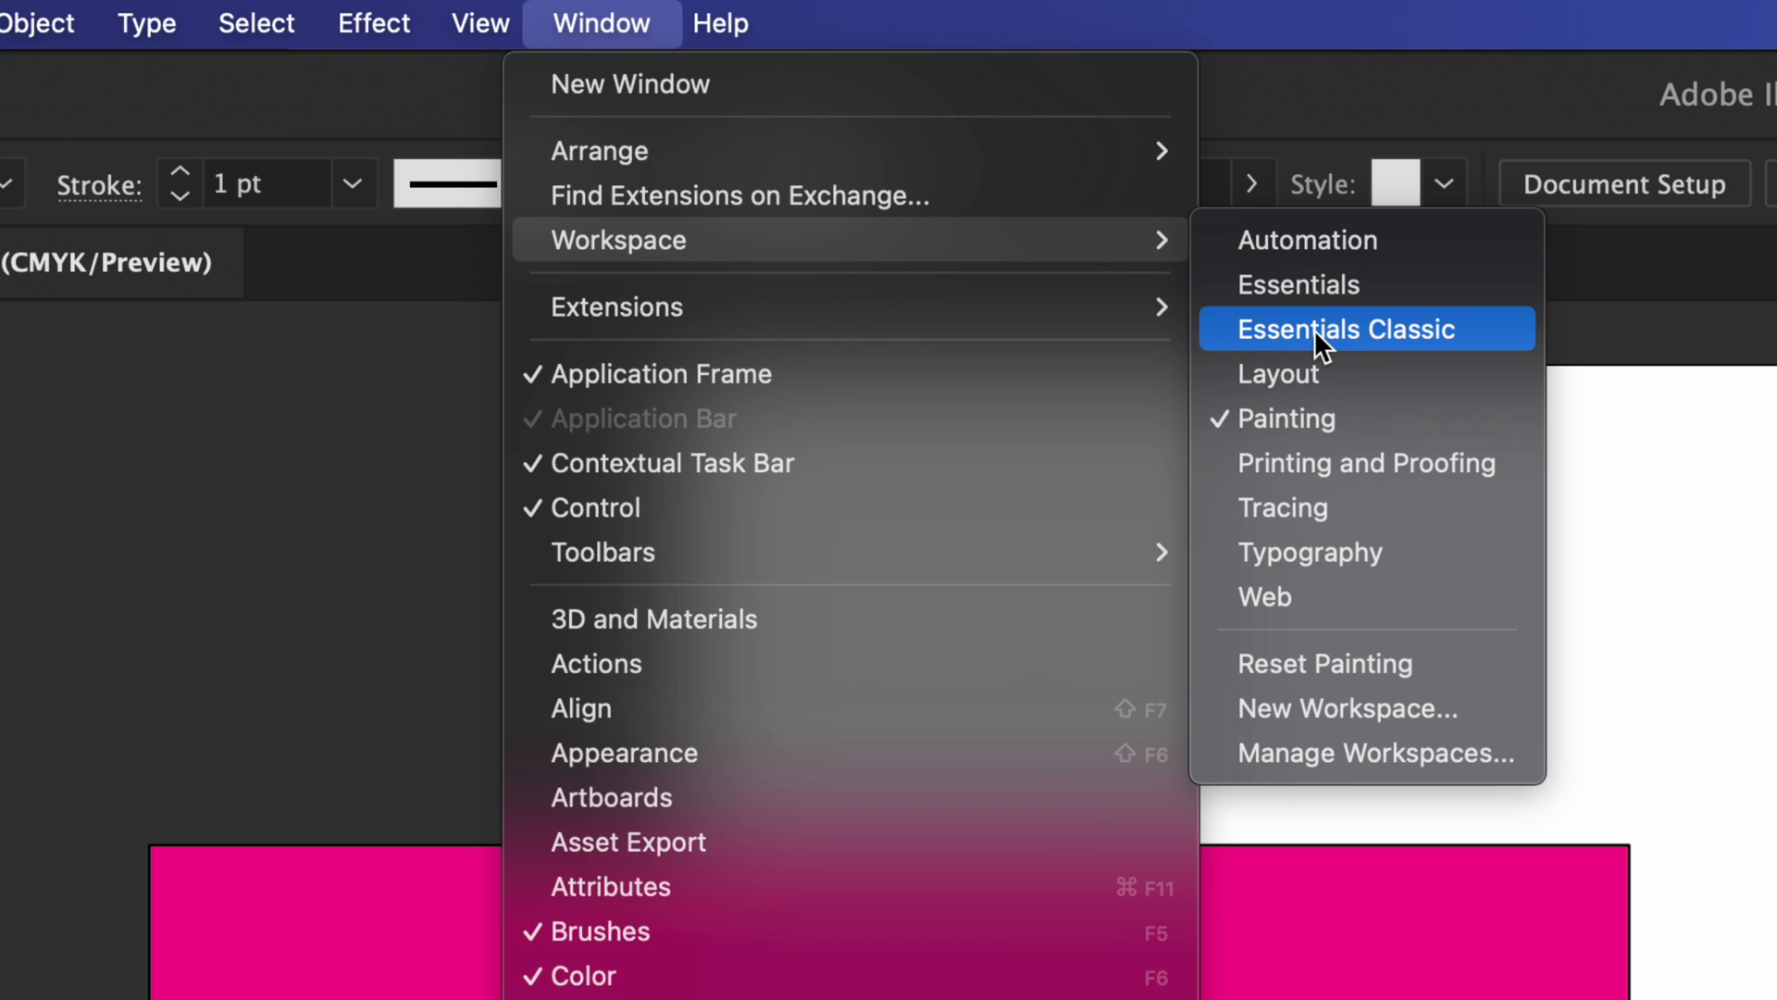
pyautogui.click(1360, 335)
pyautogui.click(412, 512)
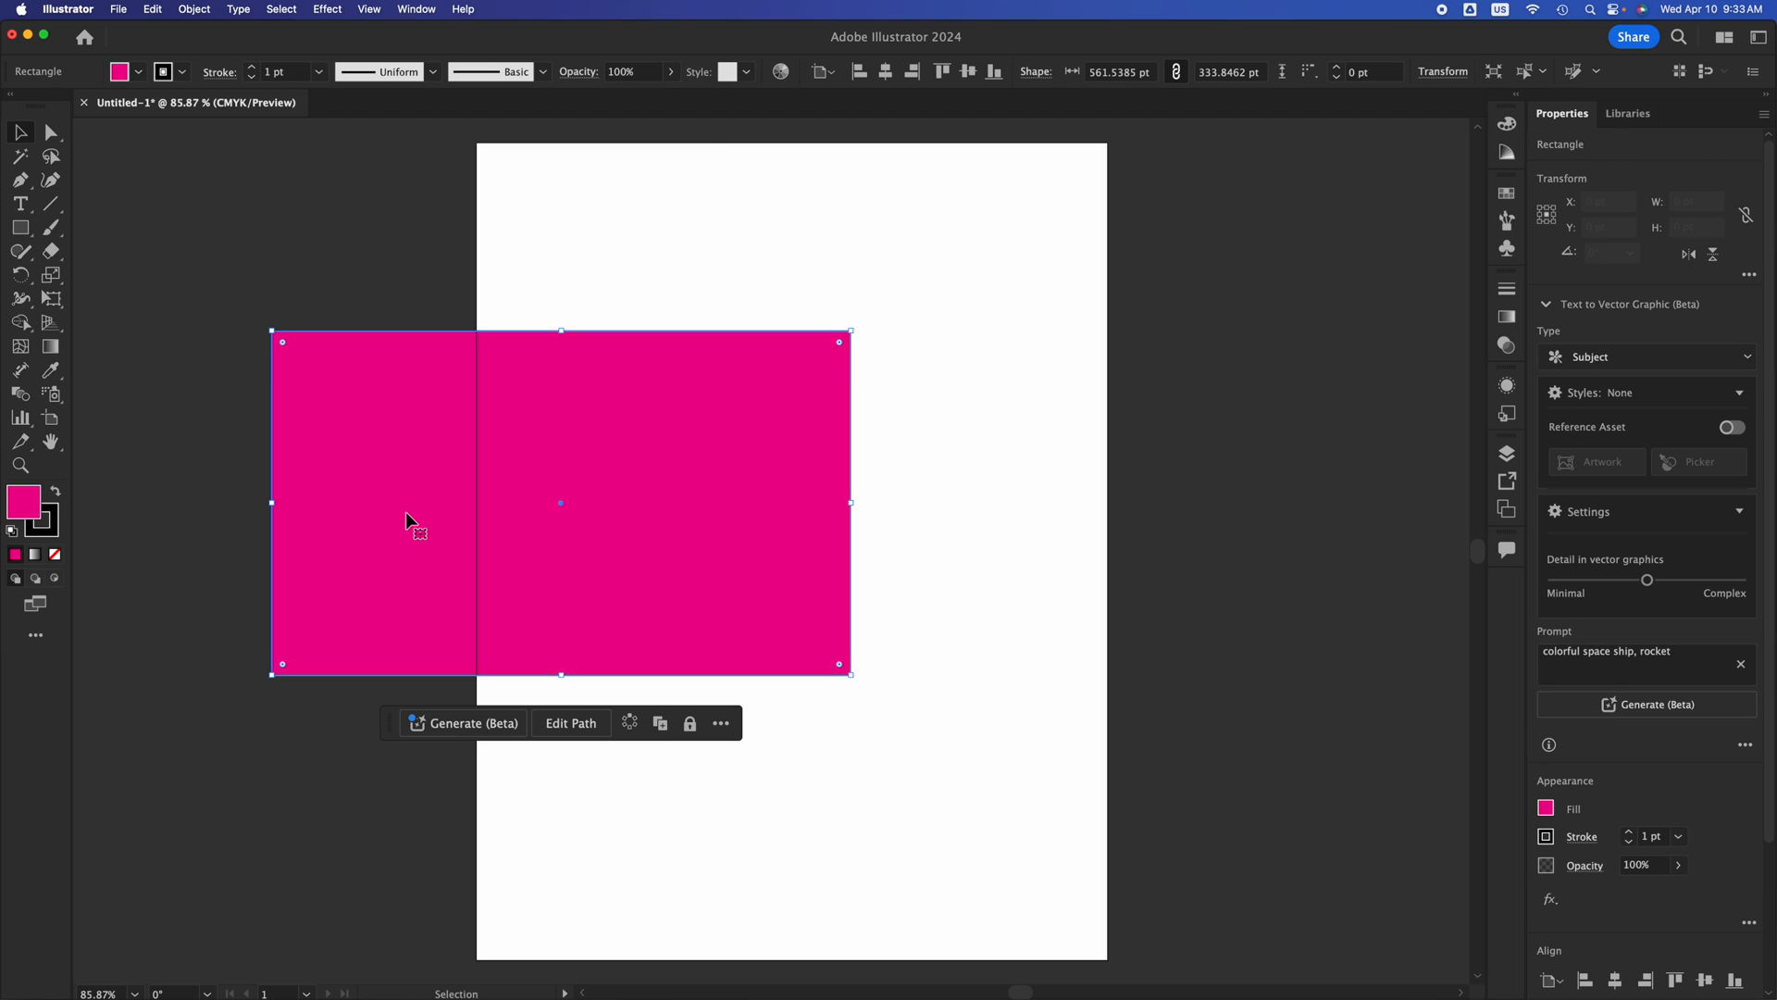
pyautogui.moveTo(507, 508); pyautogui.dragTo(500, 436)
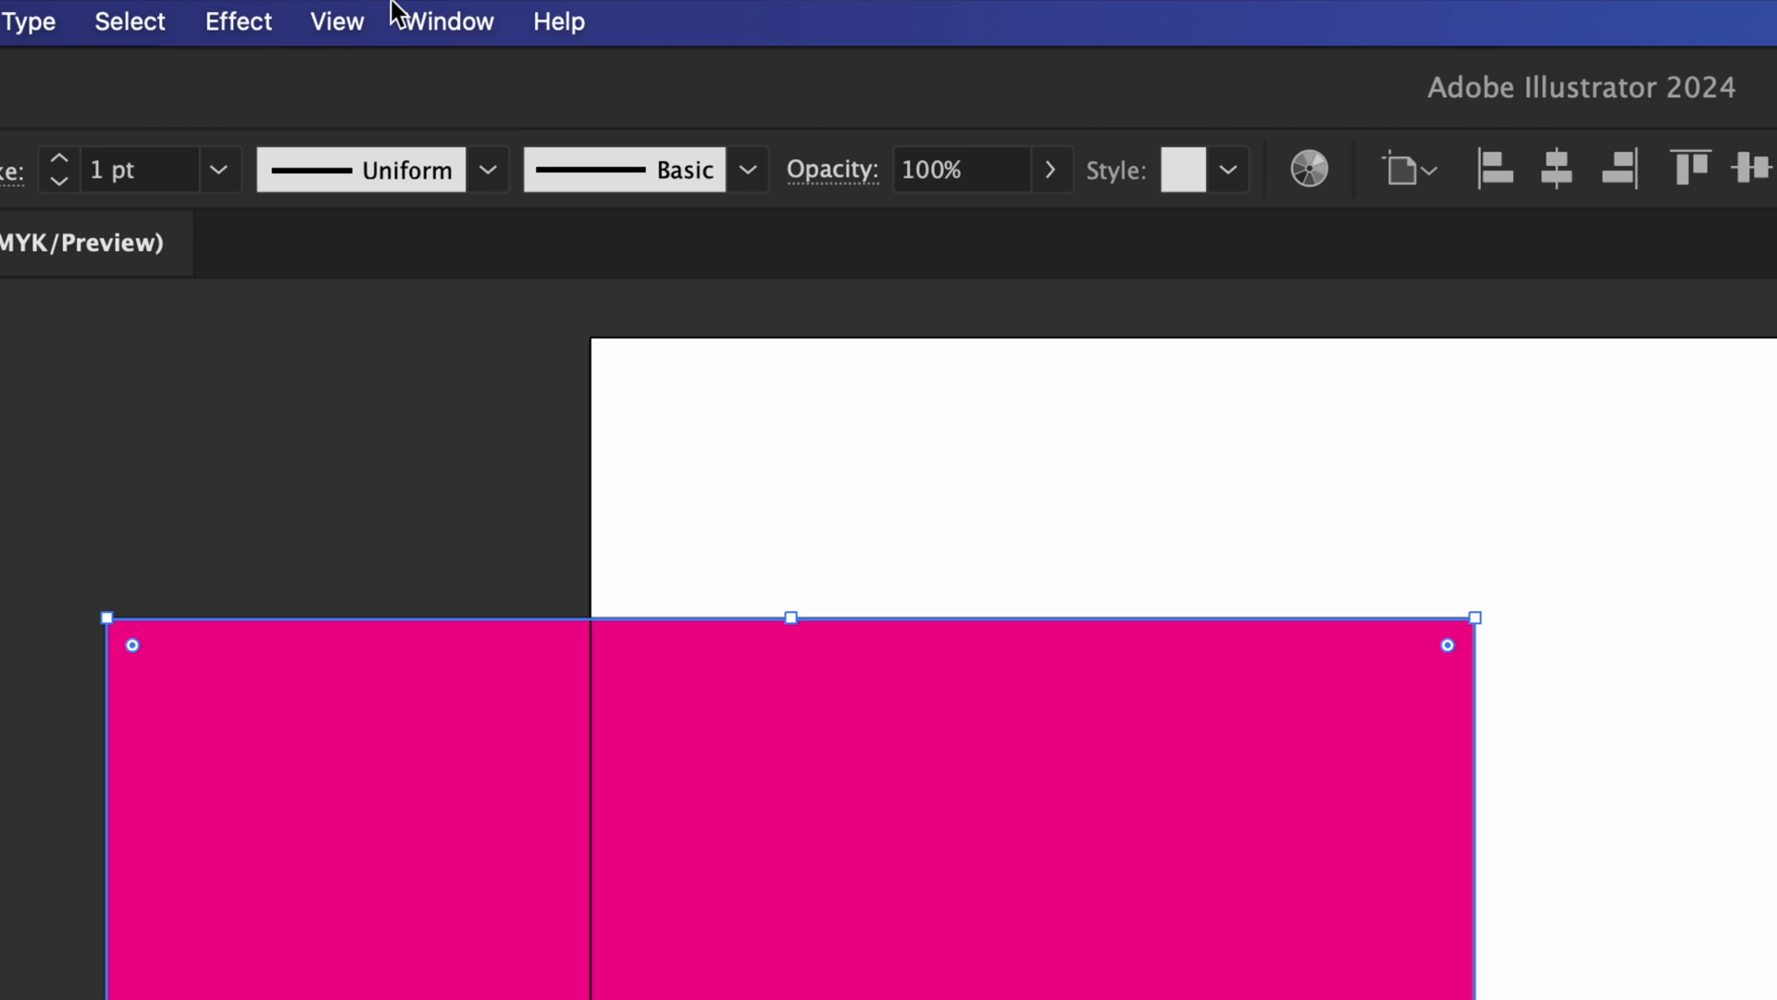
# Switch the workspace to Painting to compare its panel layout, and return to Essentials Classic.
pyautogui.click(441, 22)
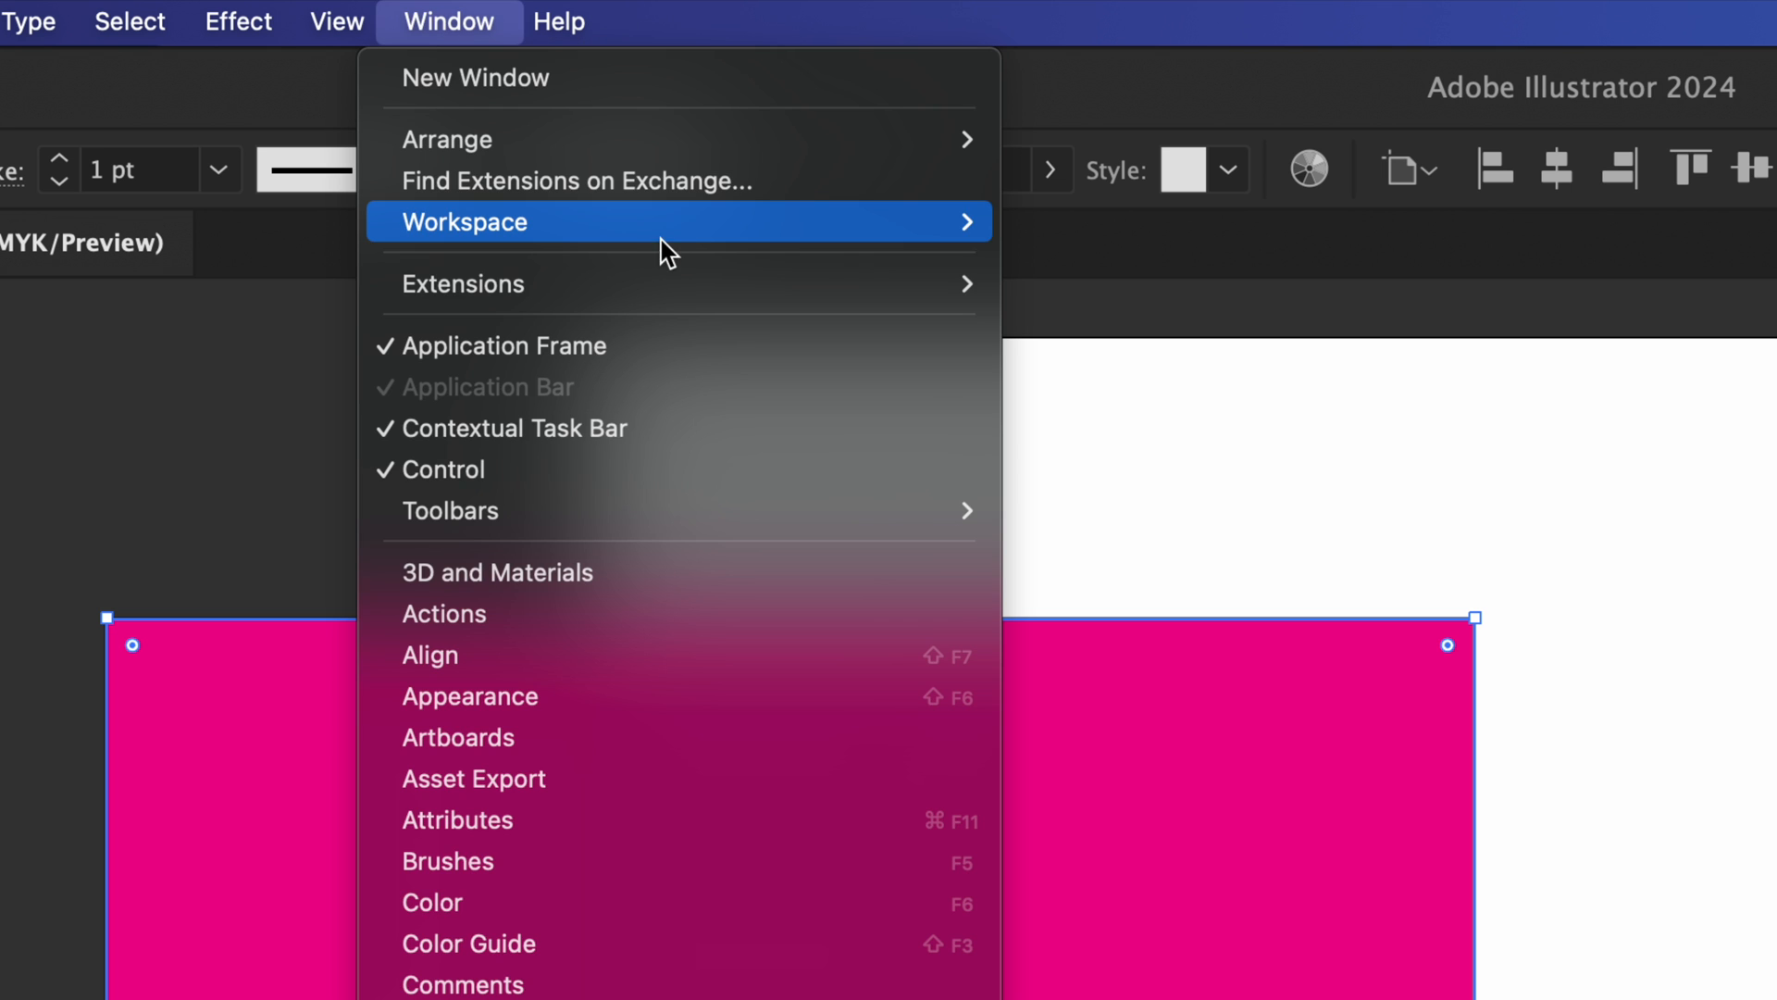
pyautogui.moveTo(663, 243)
pyautogui.click(1130, 391)
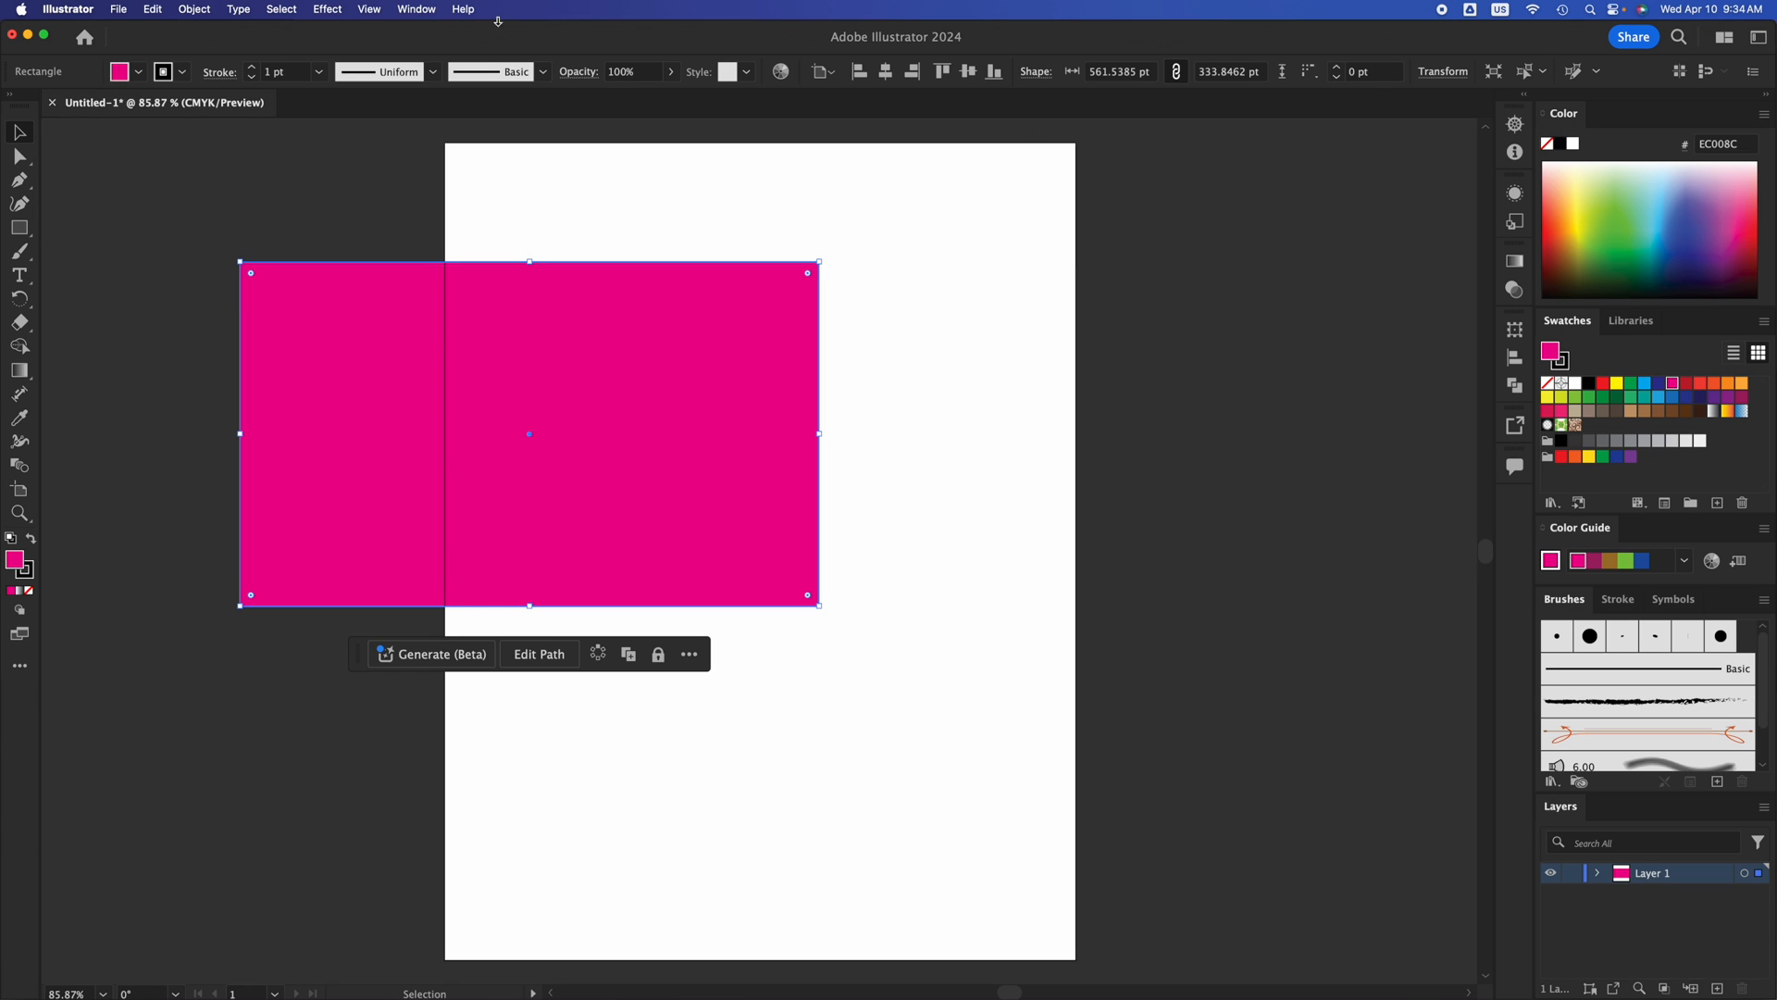
pyautogui.click(416, 10)
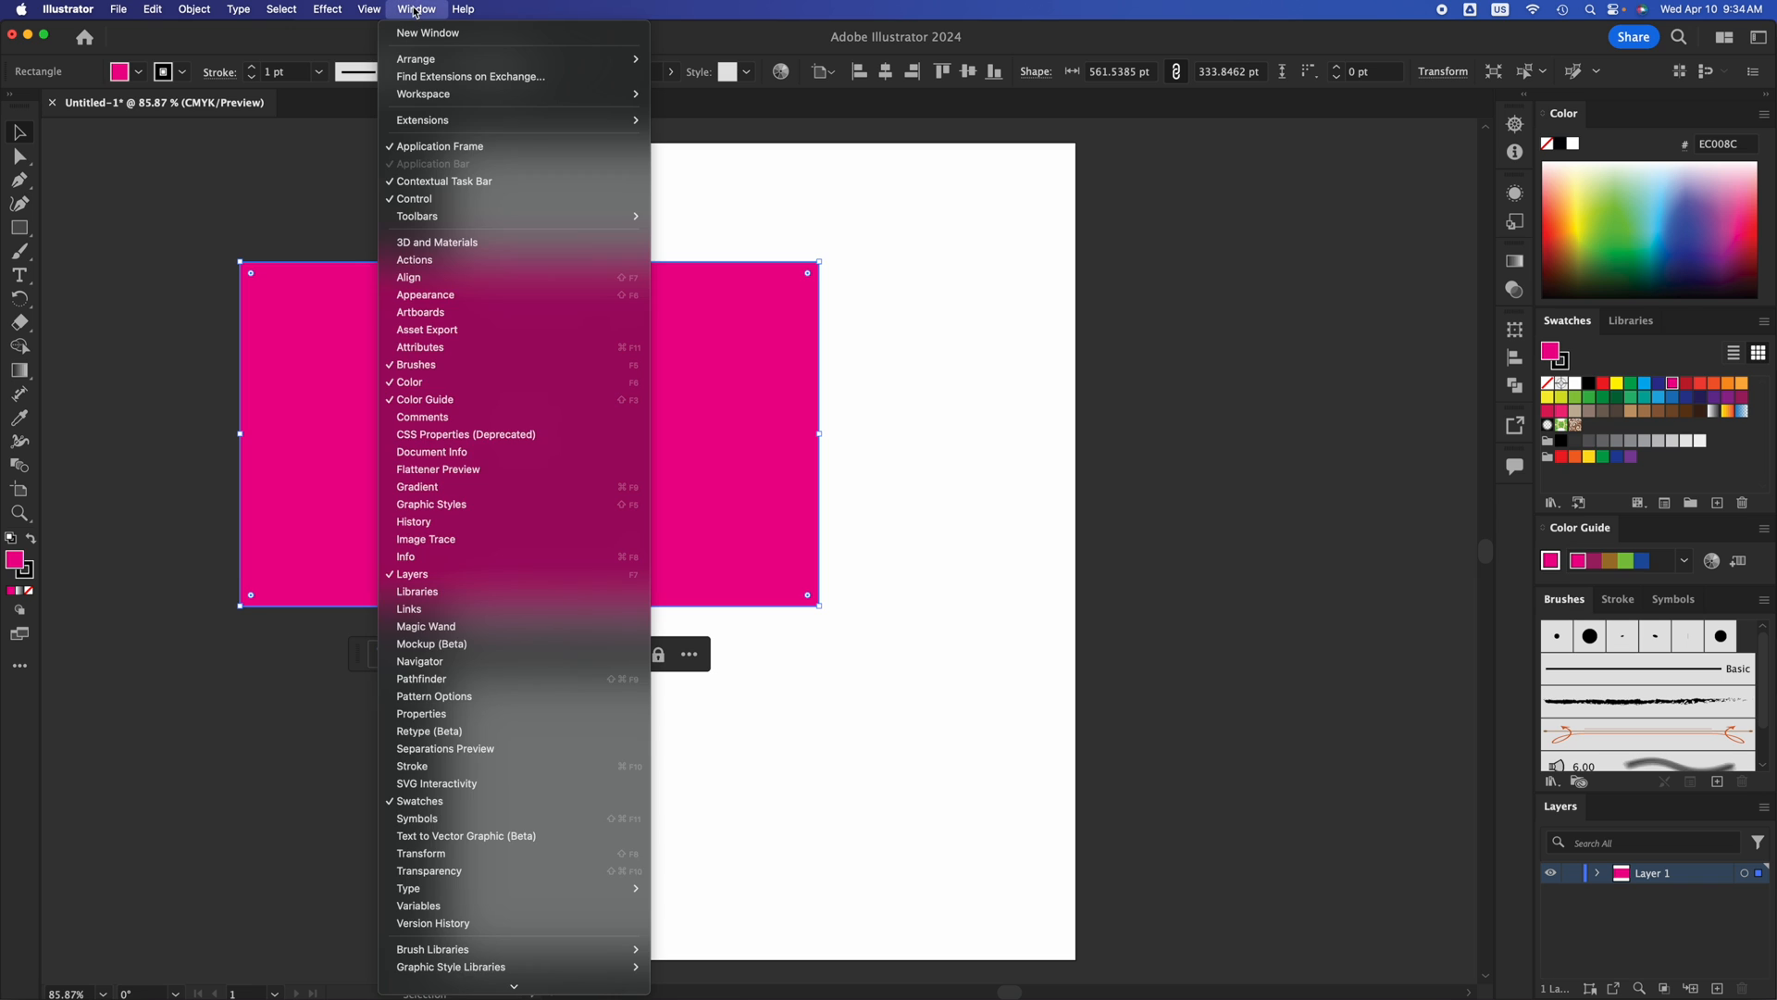
pyautogui.moveTo(588, 93)
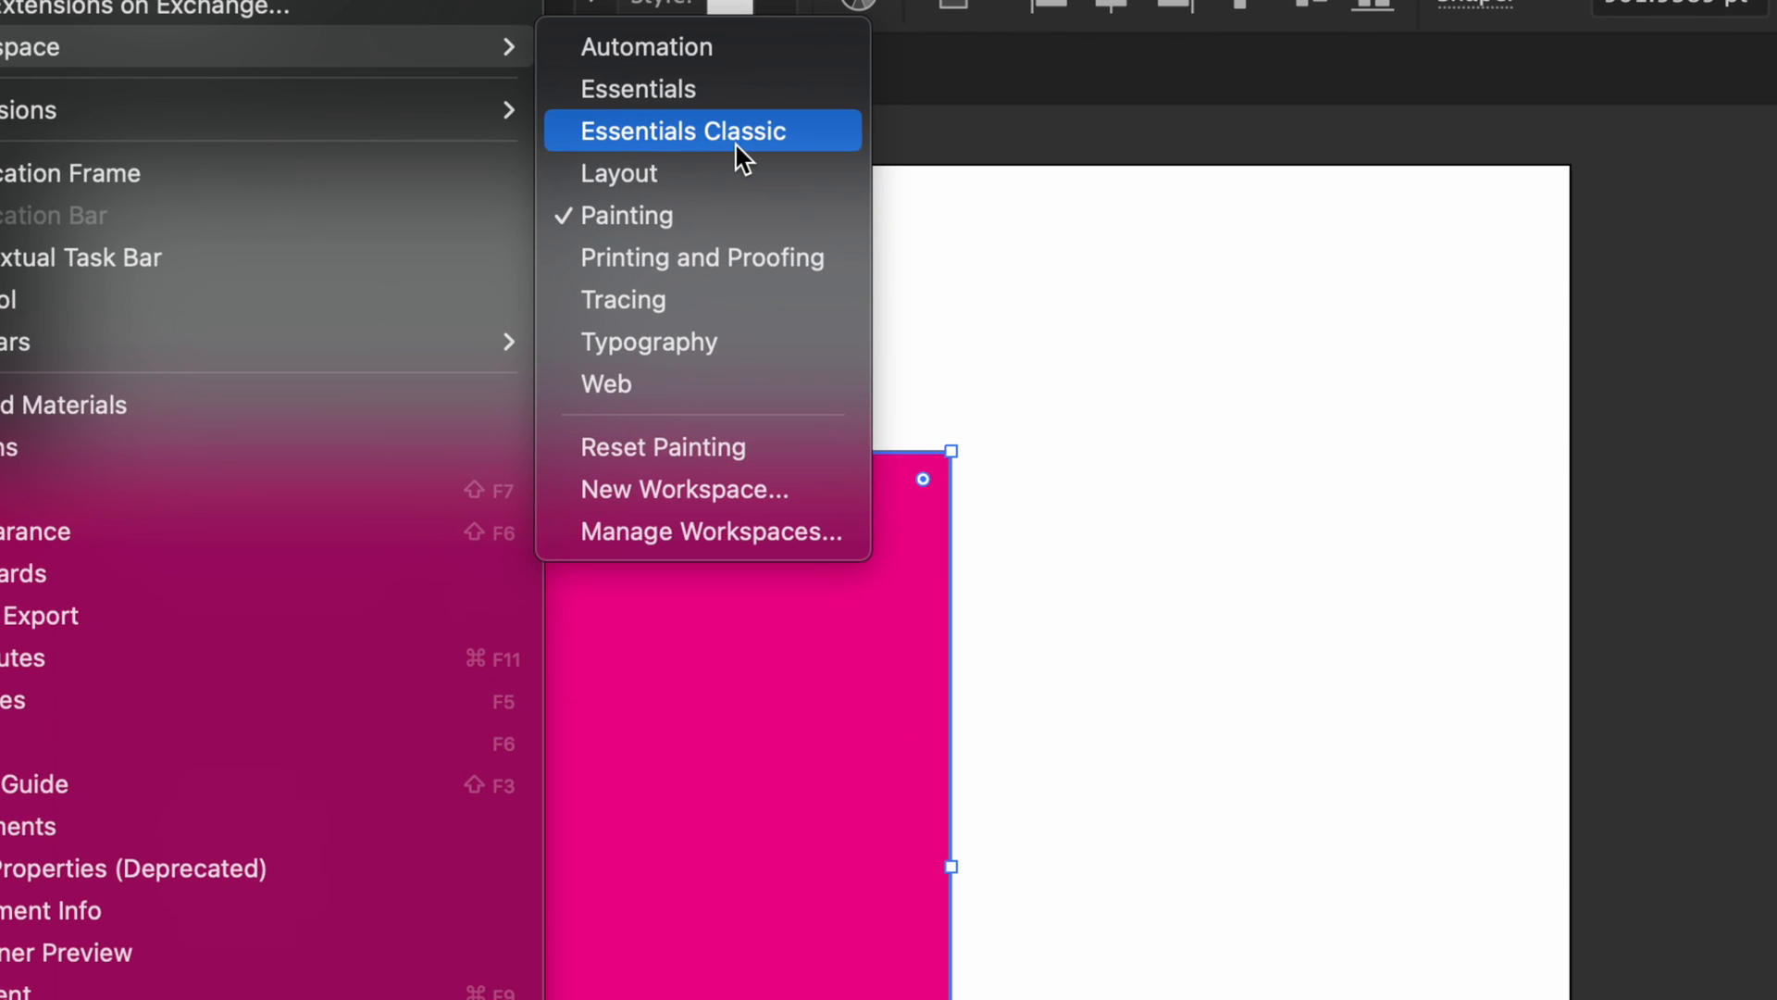
pyautogui.click(682, 134)
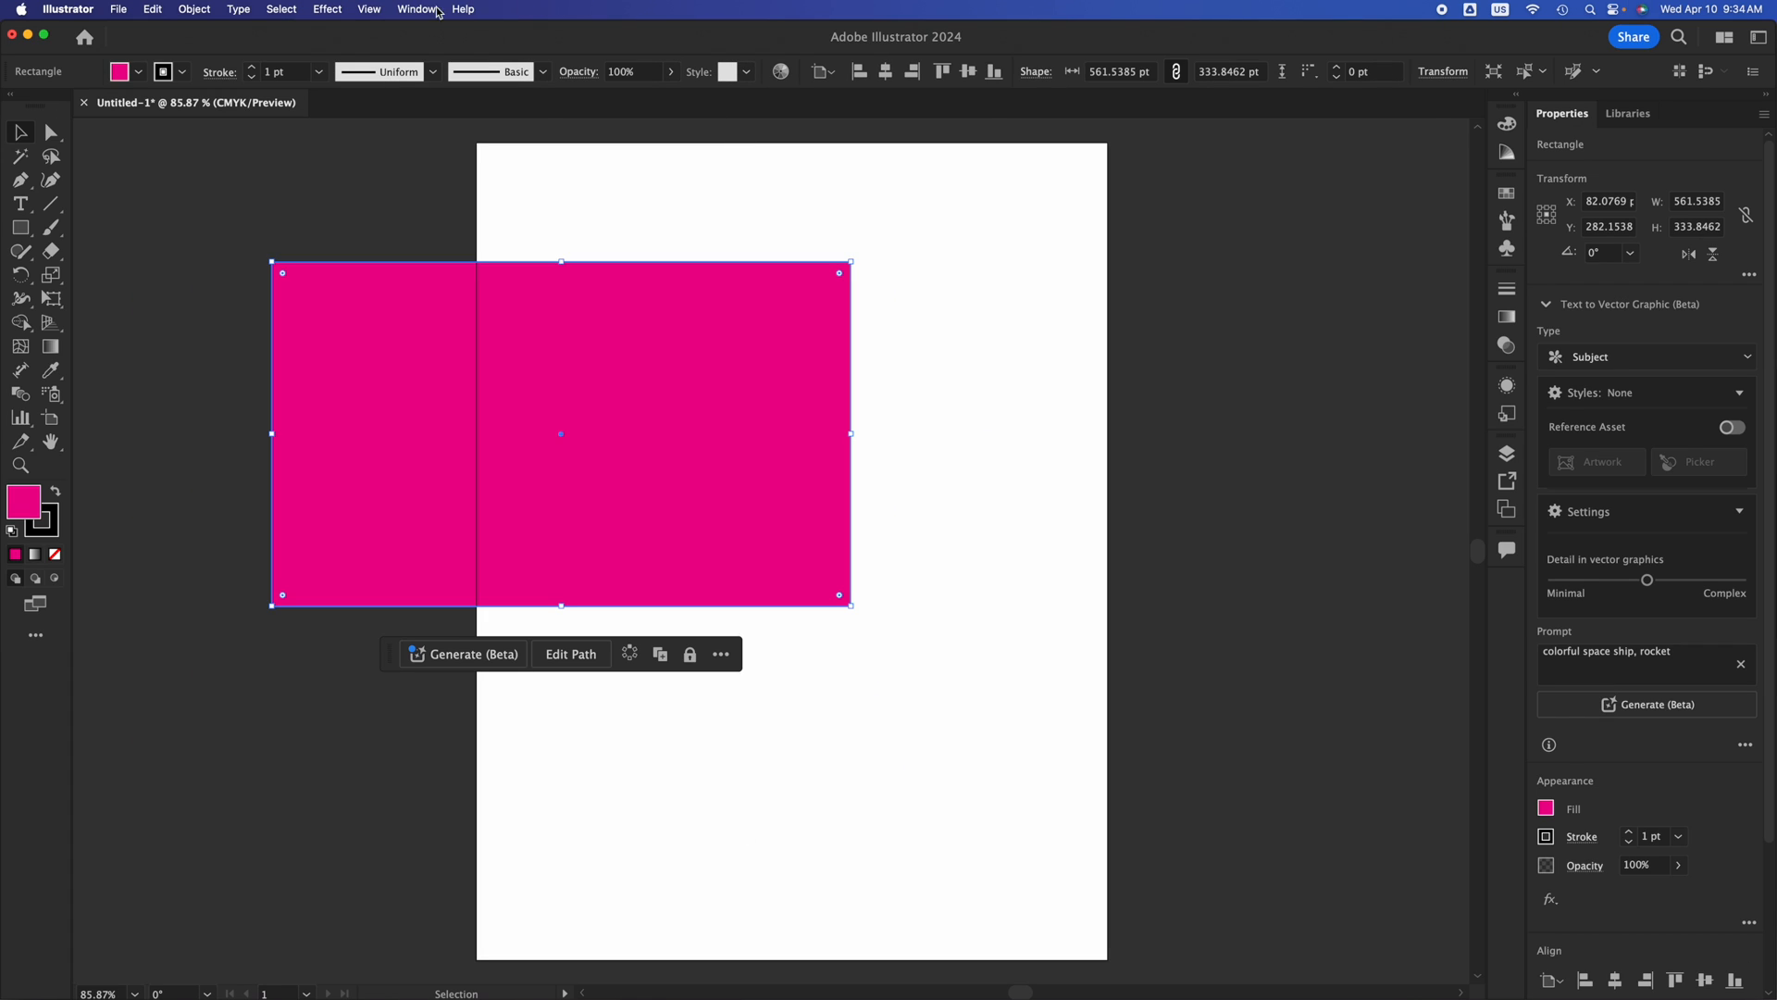
# Try the Essentials workspace and switch back to Essentials Classic.
pyautogui.click(370, 9)
pyautogui.moveTo(407, 10)
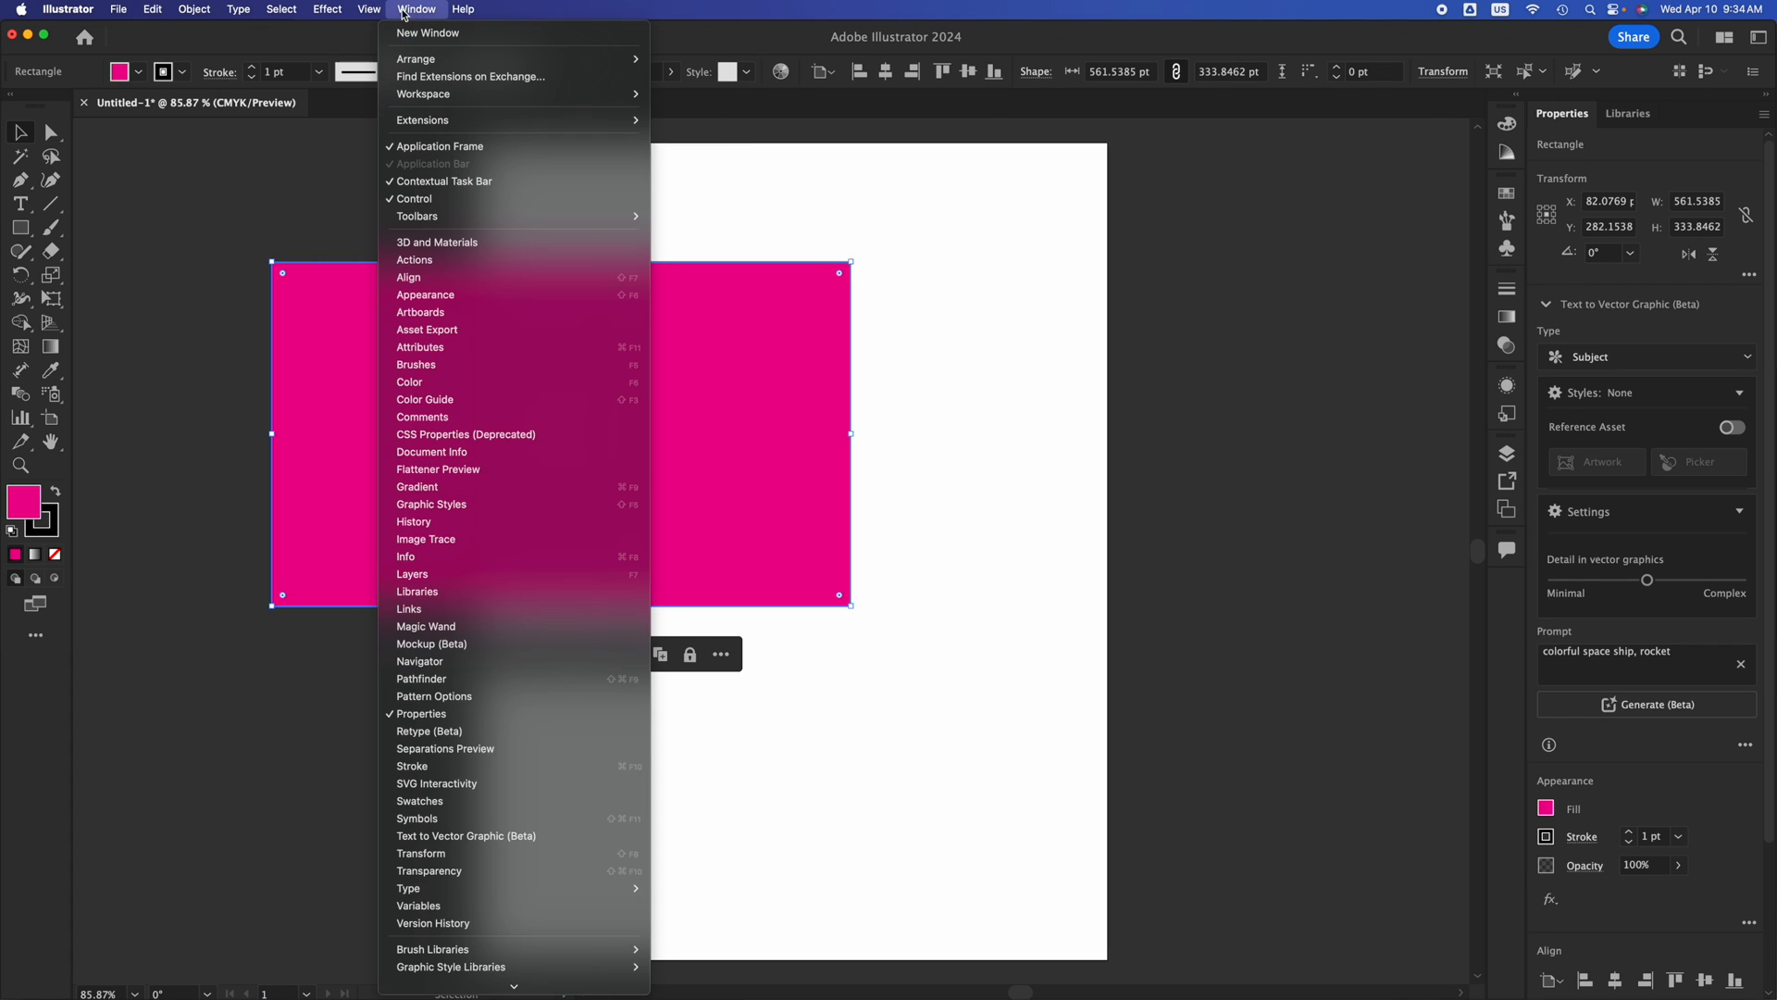
pyautogui.moveTo(620, 105)
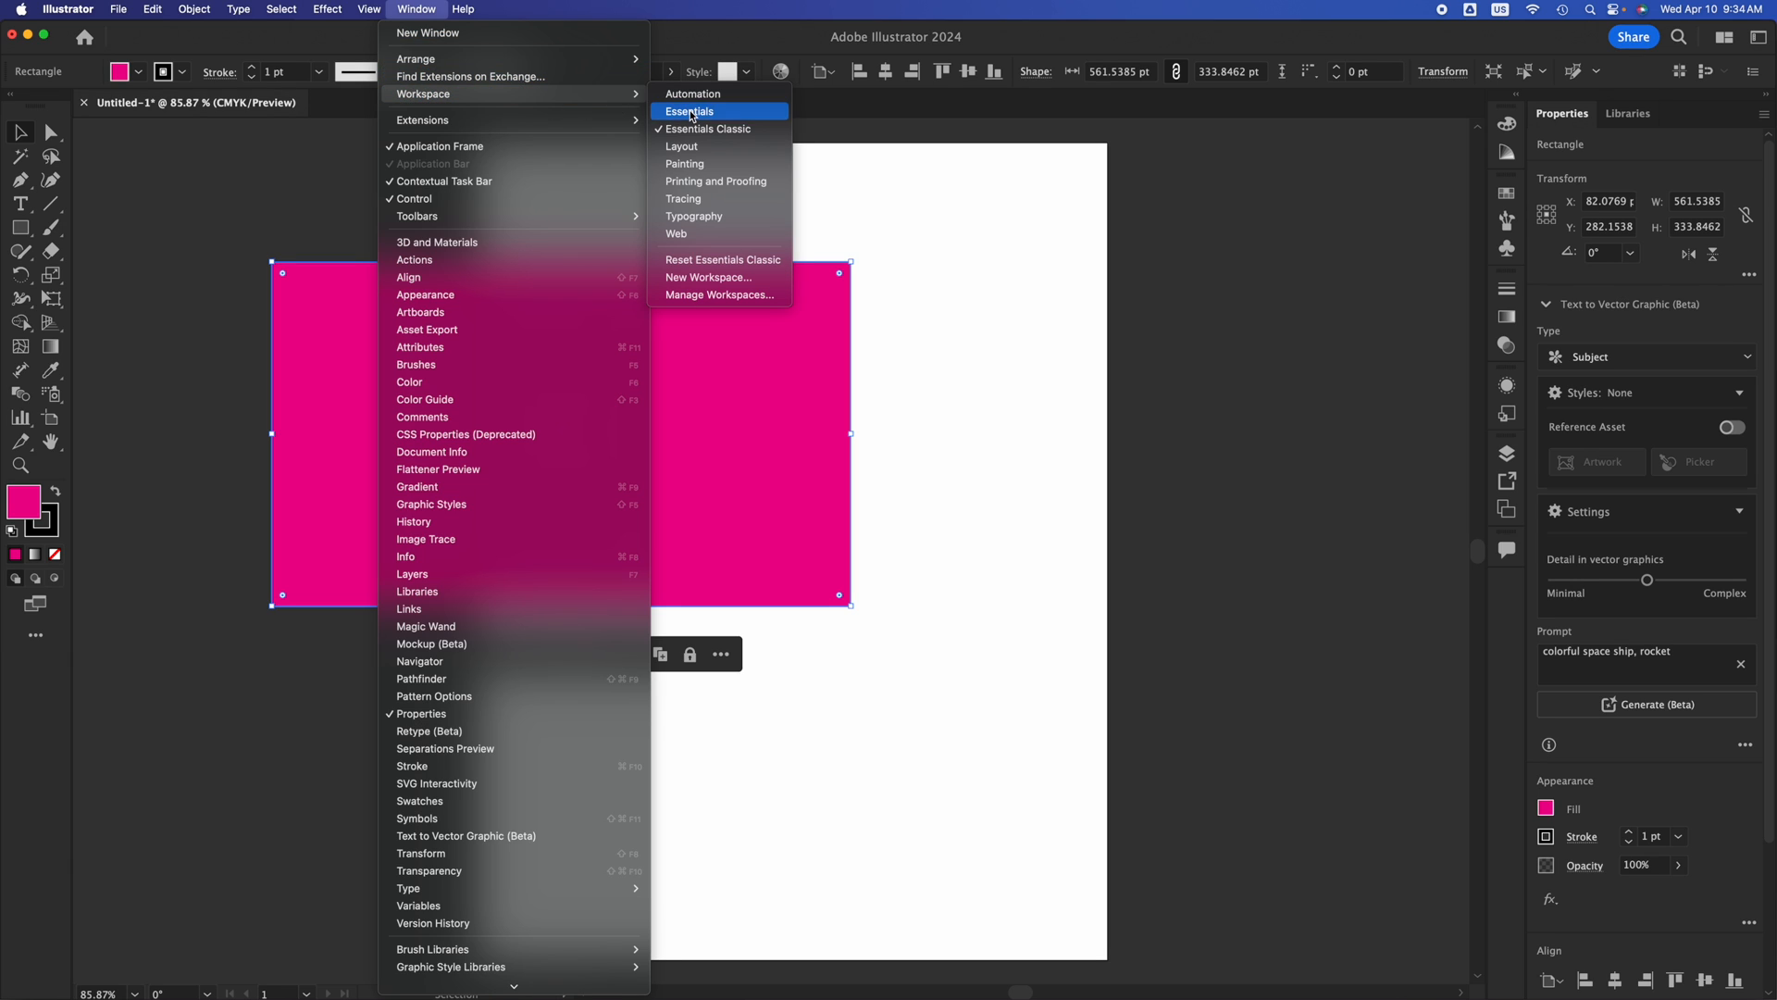
pyautogui.click(690, 109)
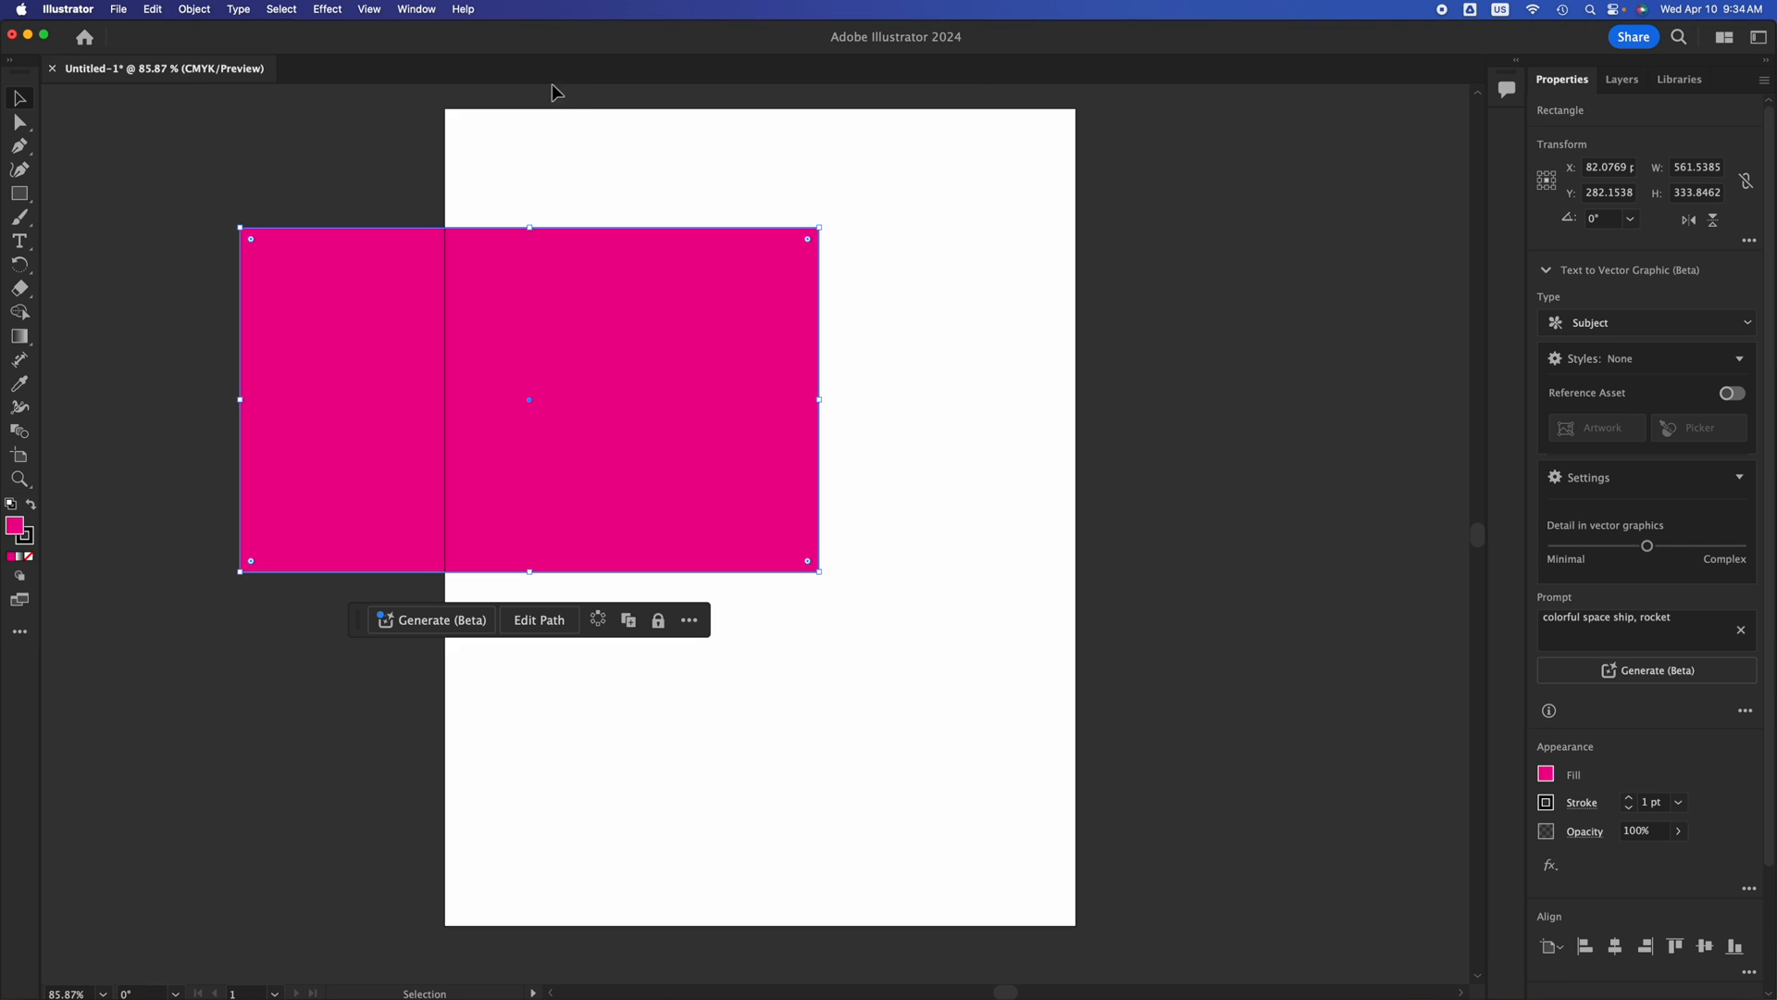
pyautogui.click(369, 9)
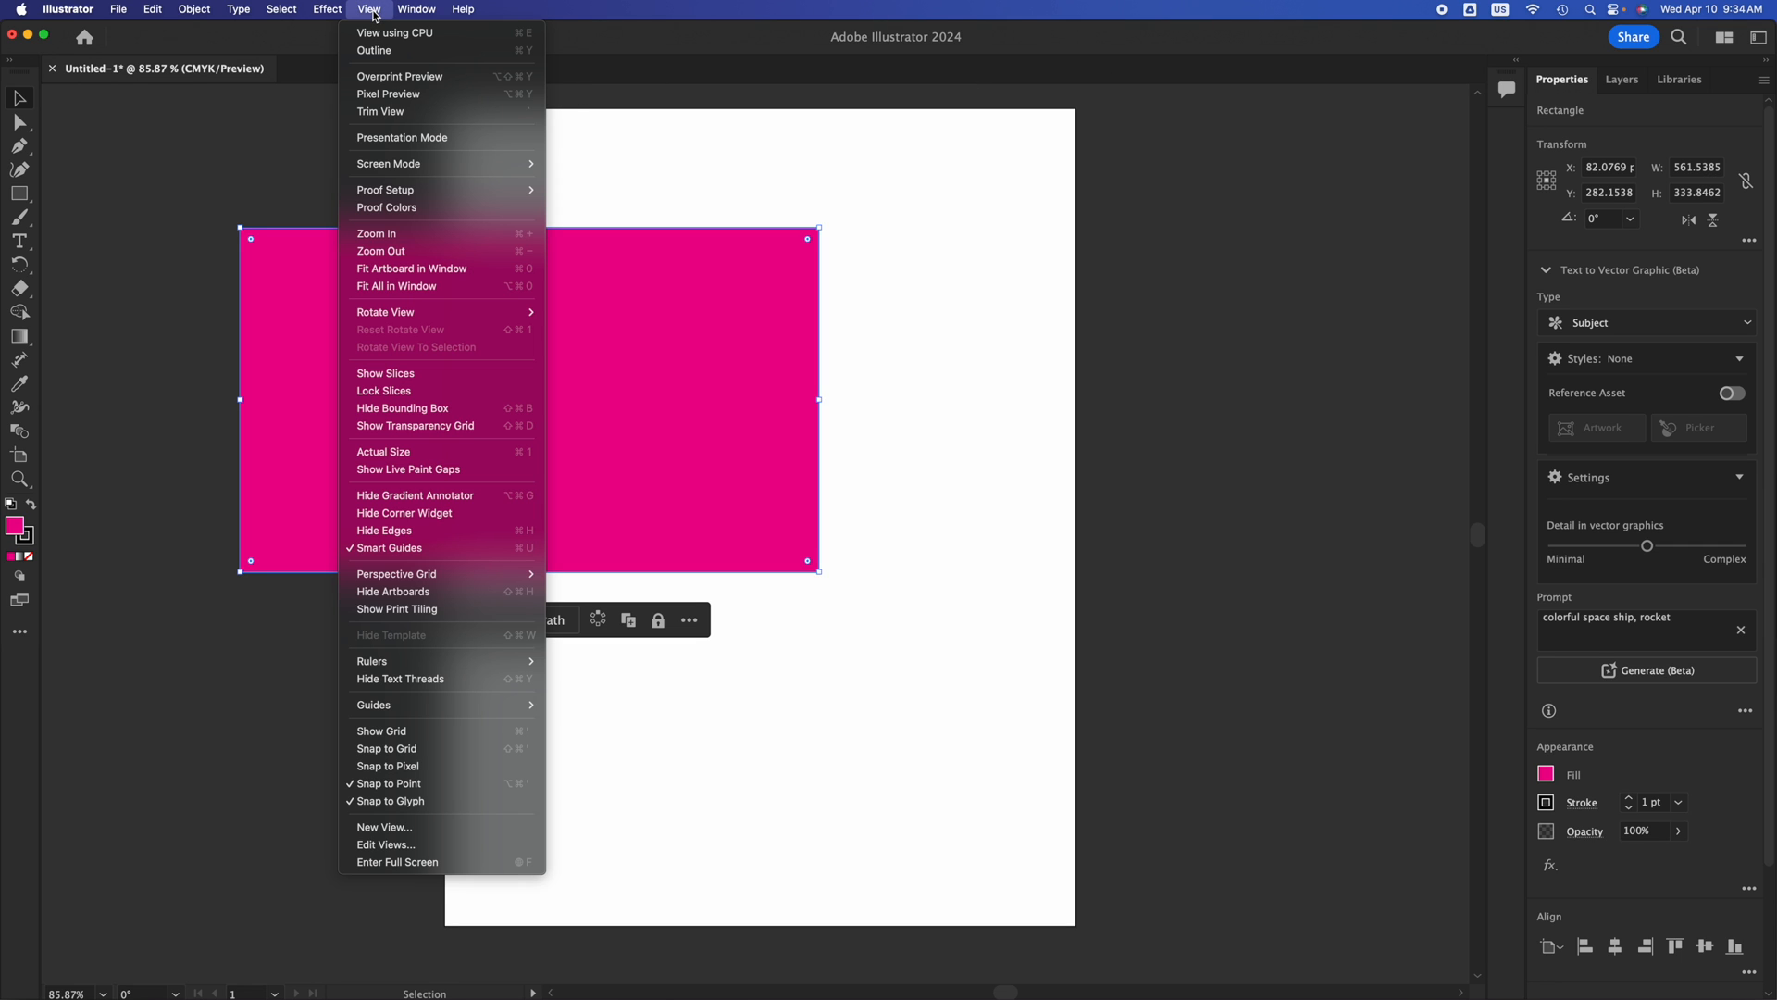
pyautogui.moveTo(416, 10)
pyautogui.moveTo(573, 94)
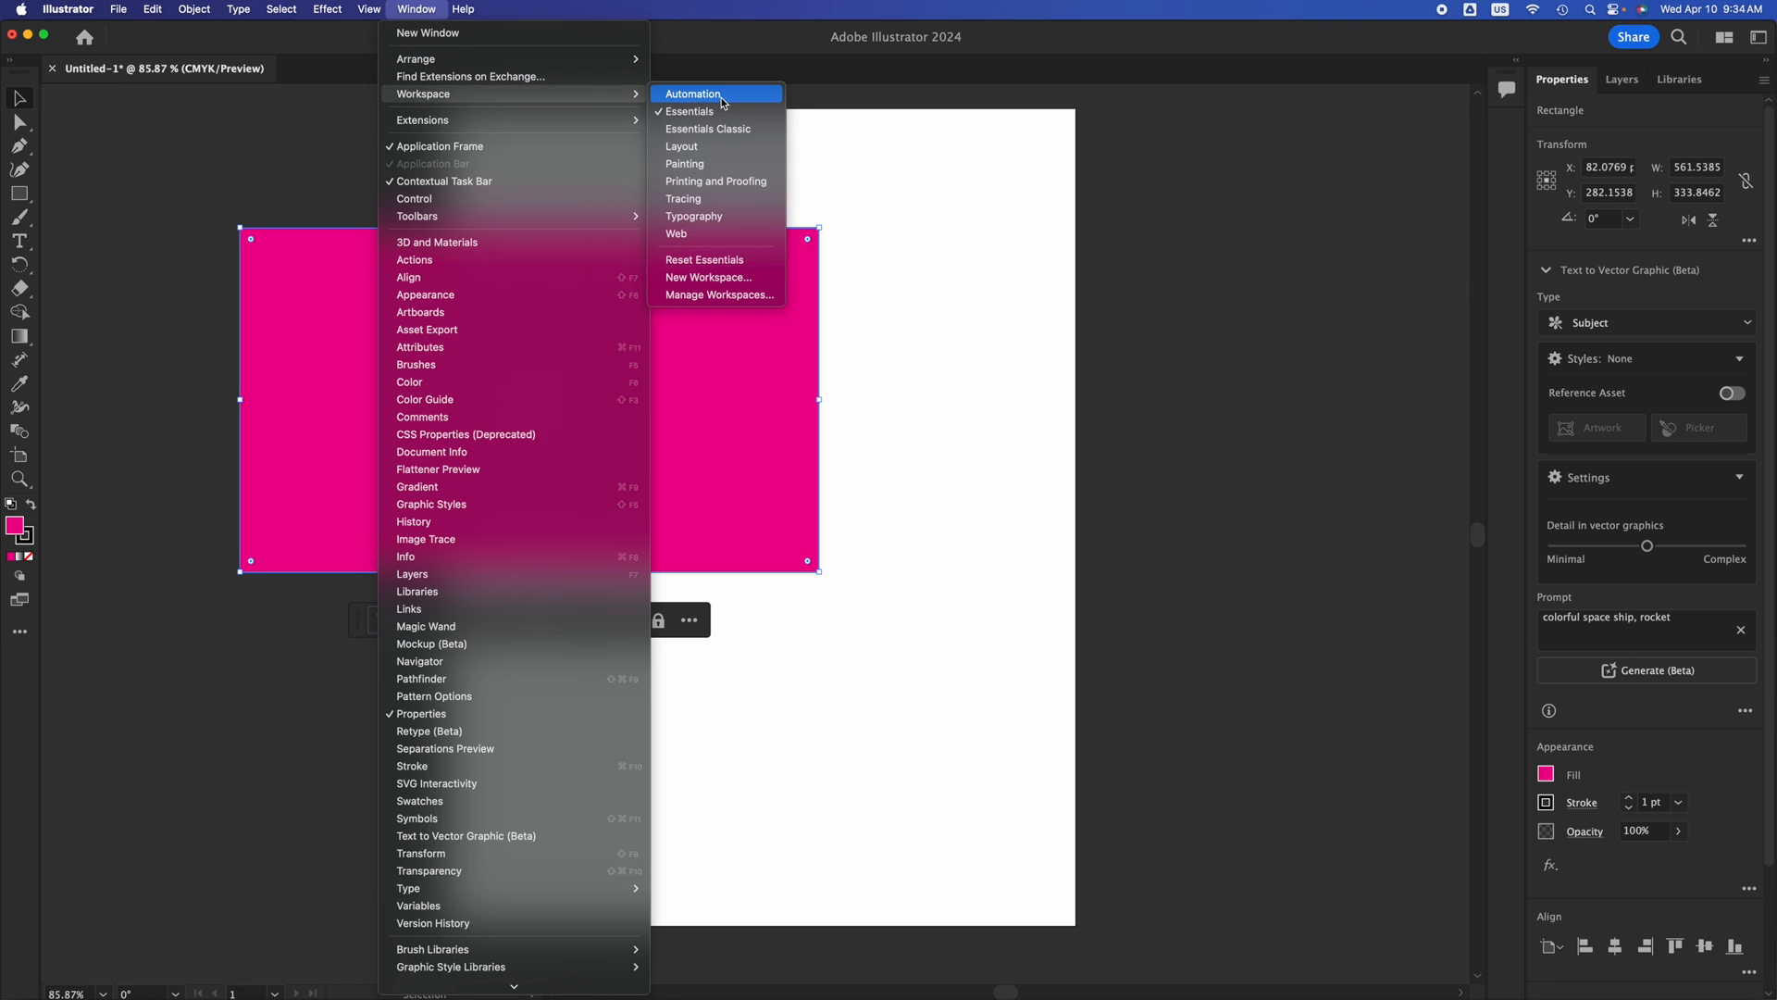
pyautogui.click(744, 129)
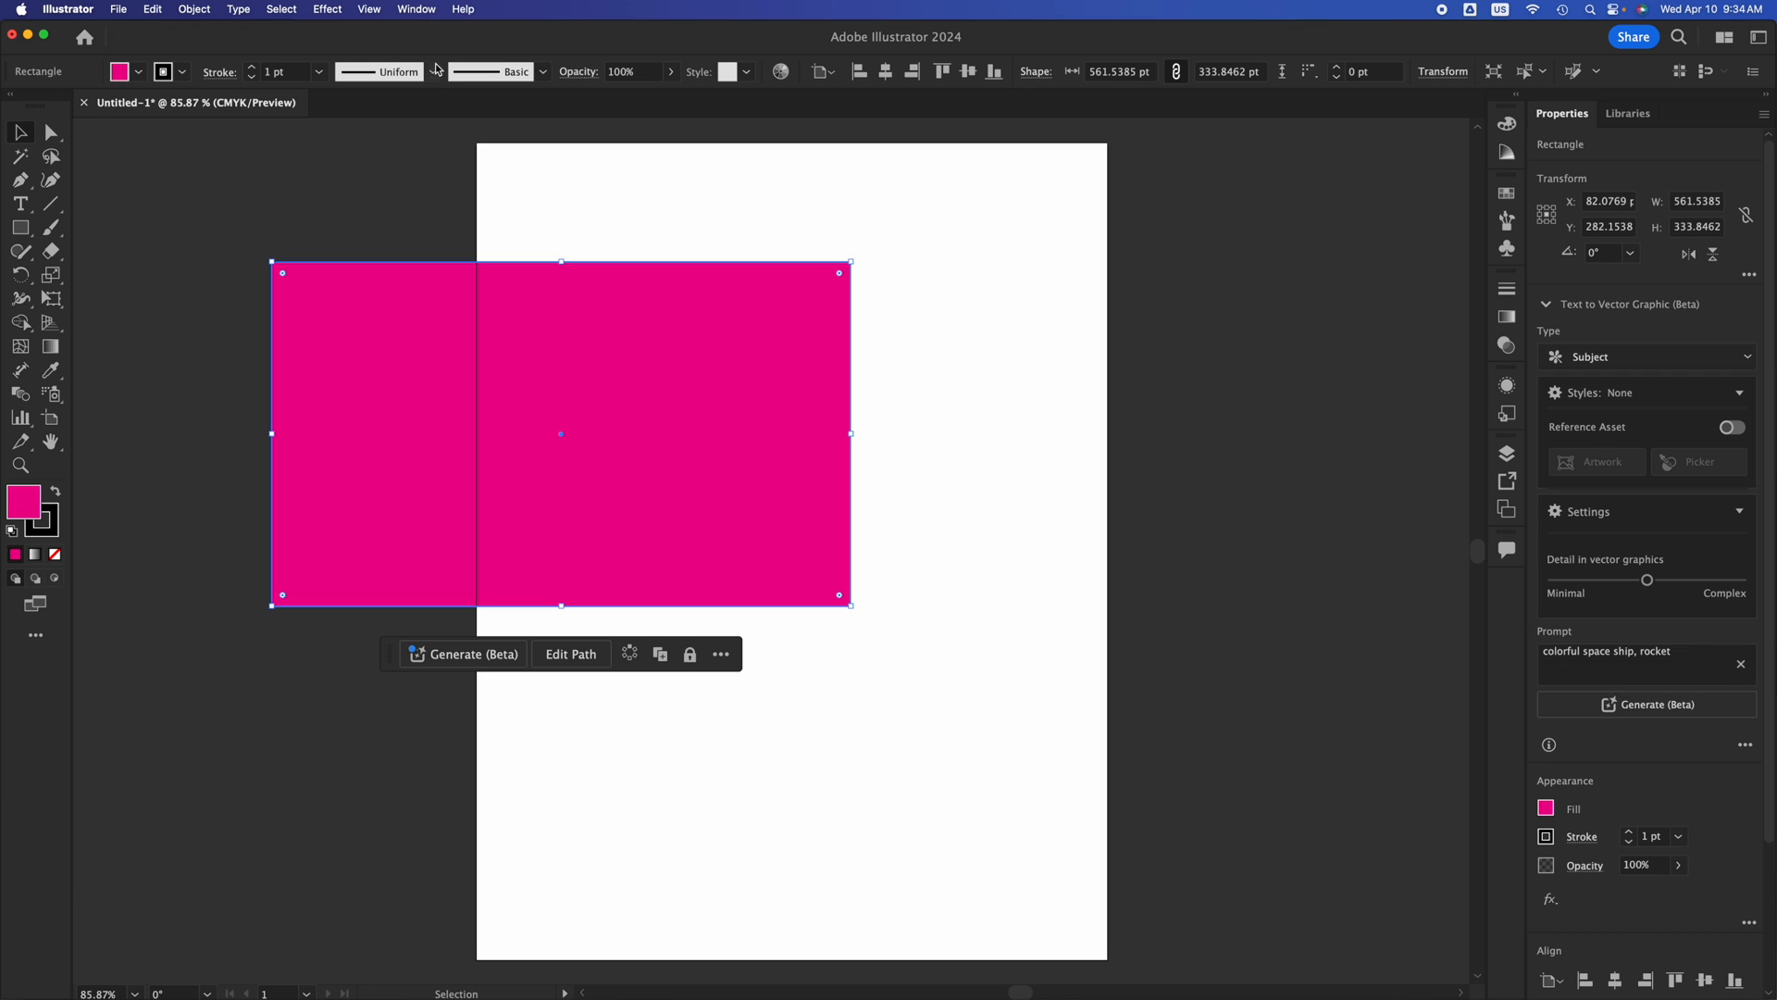
# Locate the Swatches panel, expand it to view its colors, collapse it again and deselect the rectangle.
pyautogui.click(416, 11)
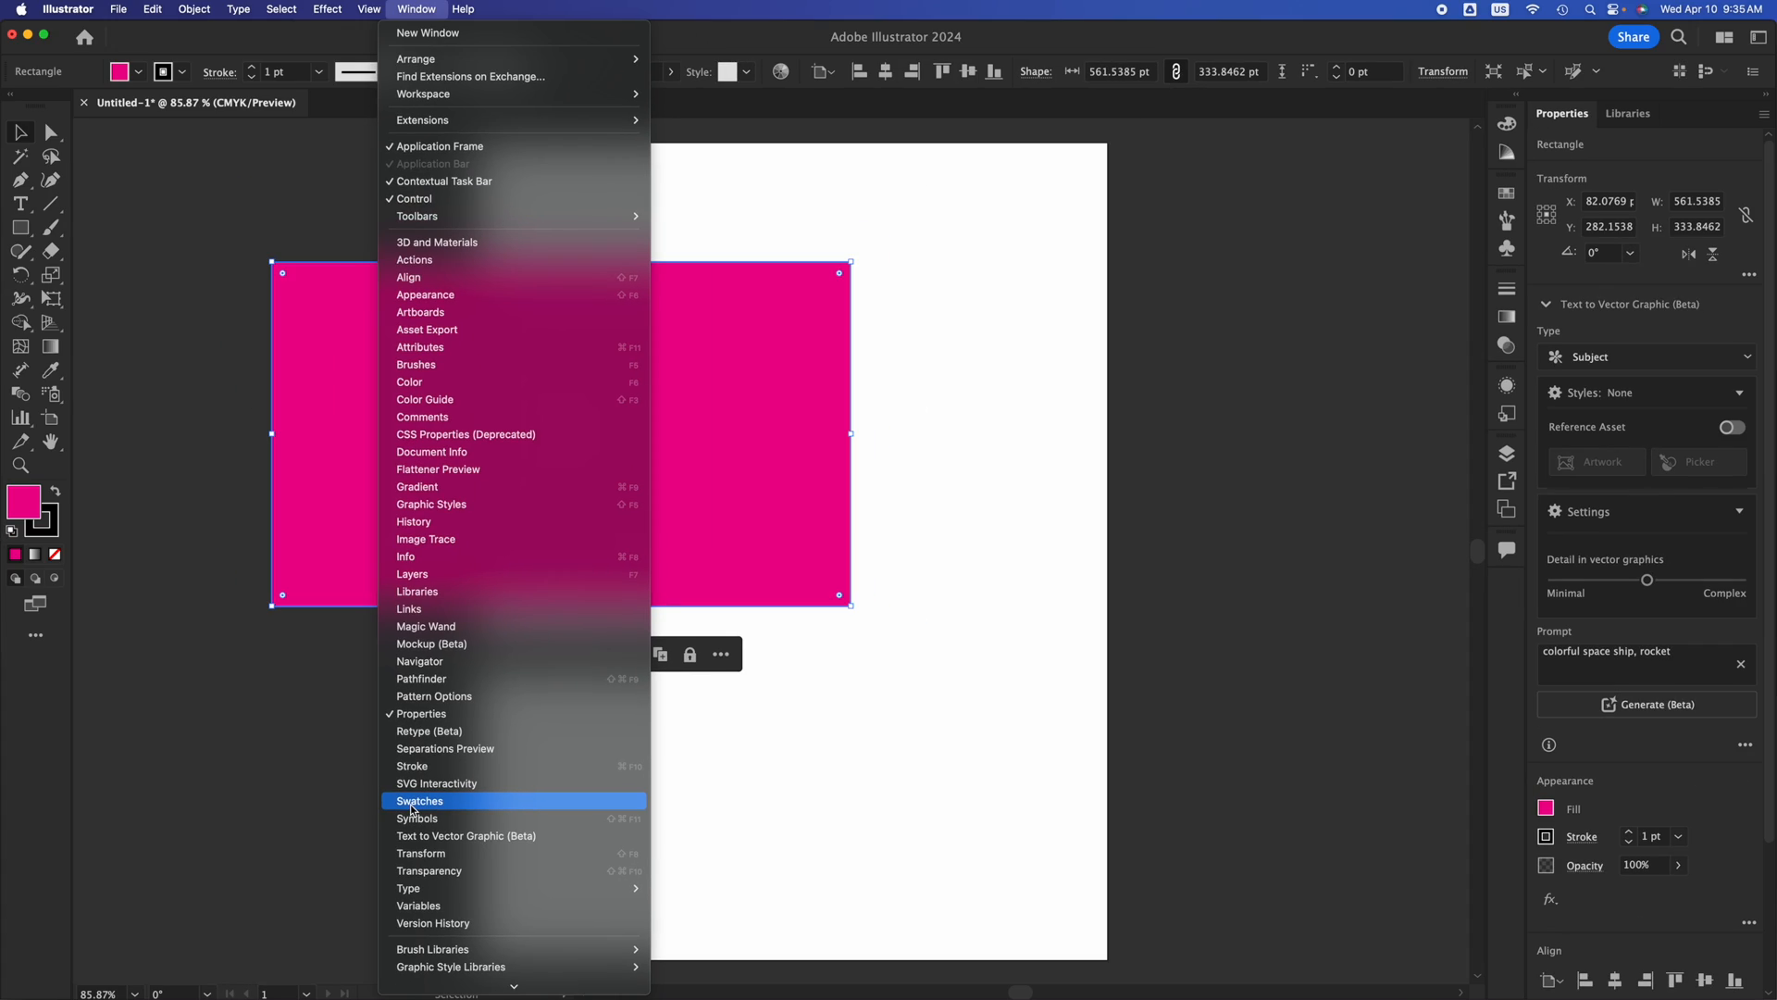
pyautogui.click(1299, 430)
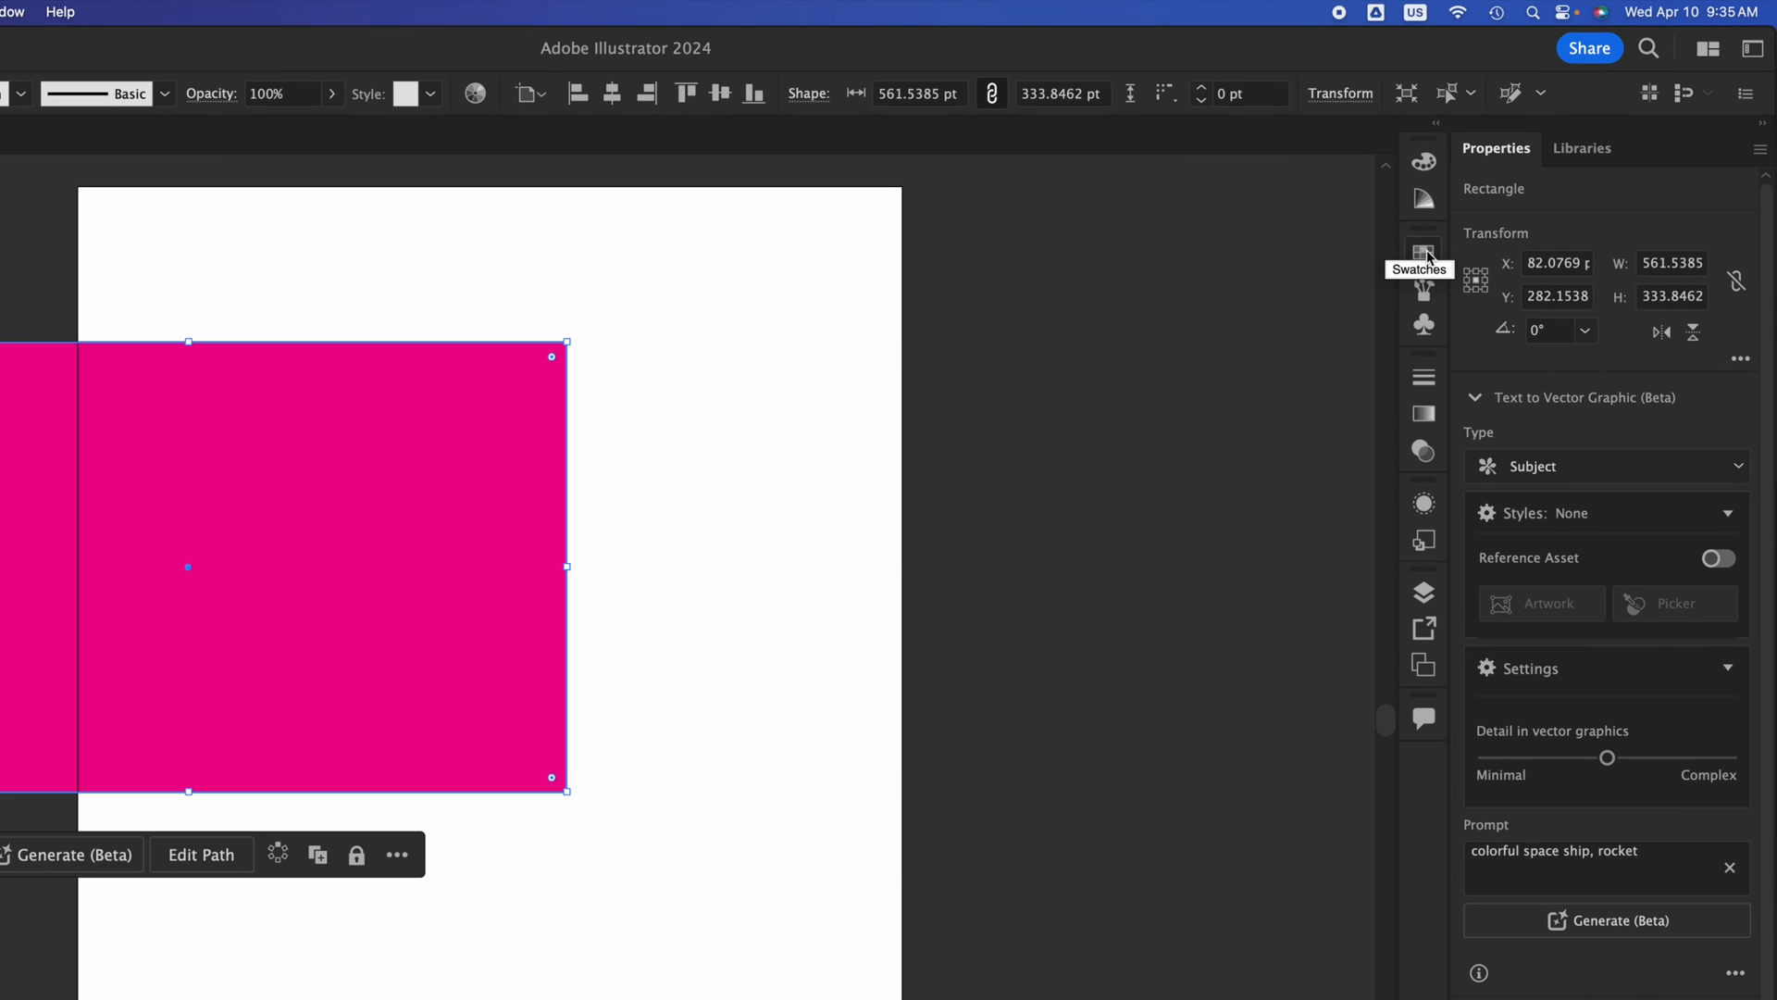
pyautogui.click(745, 449)
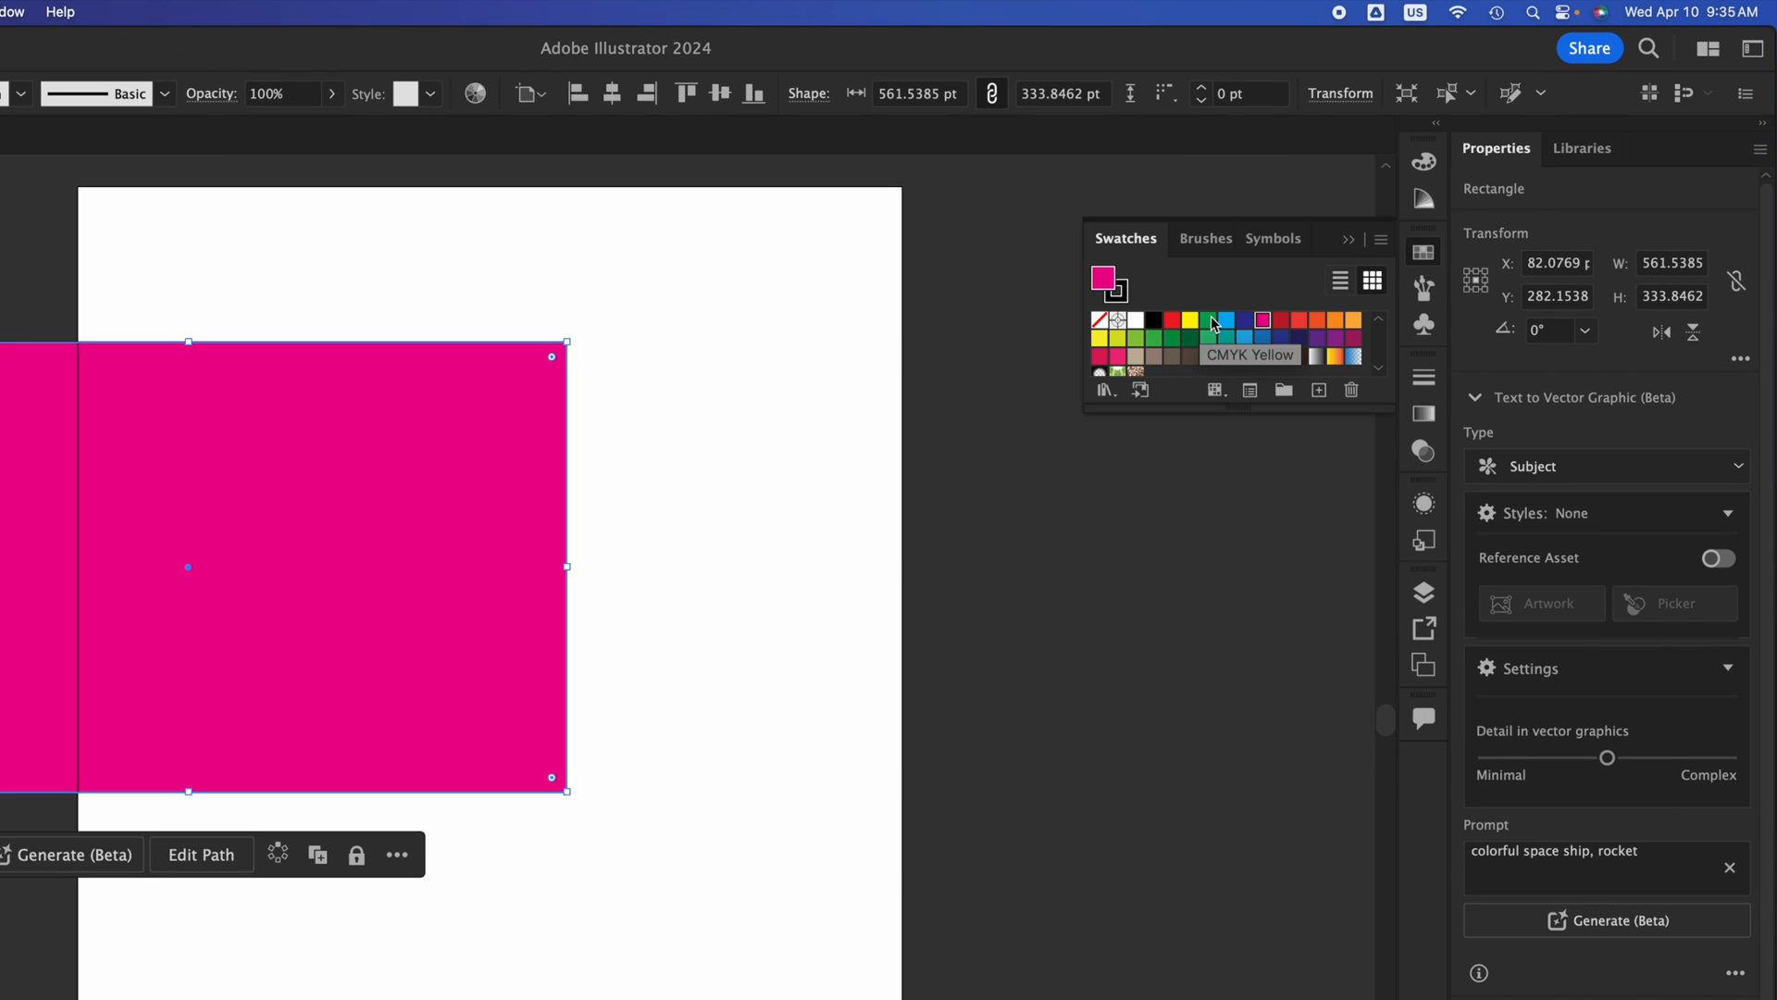
pyautogui.click(1427, 256)
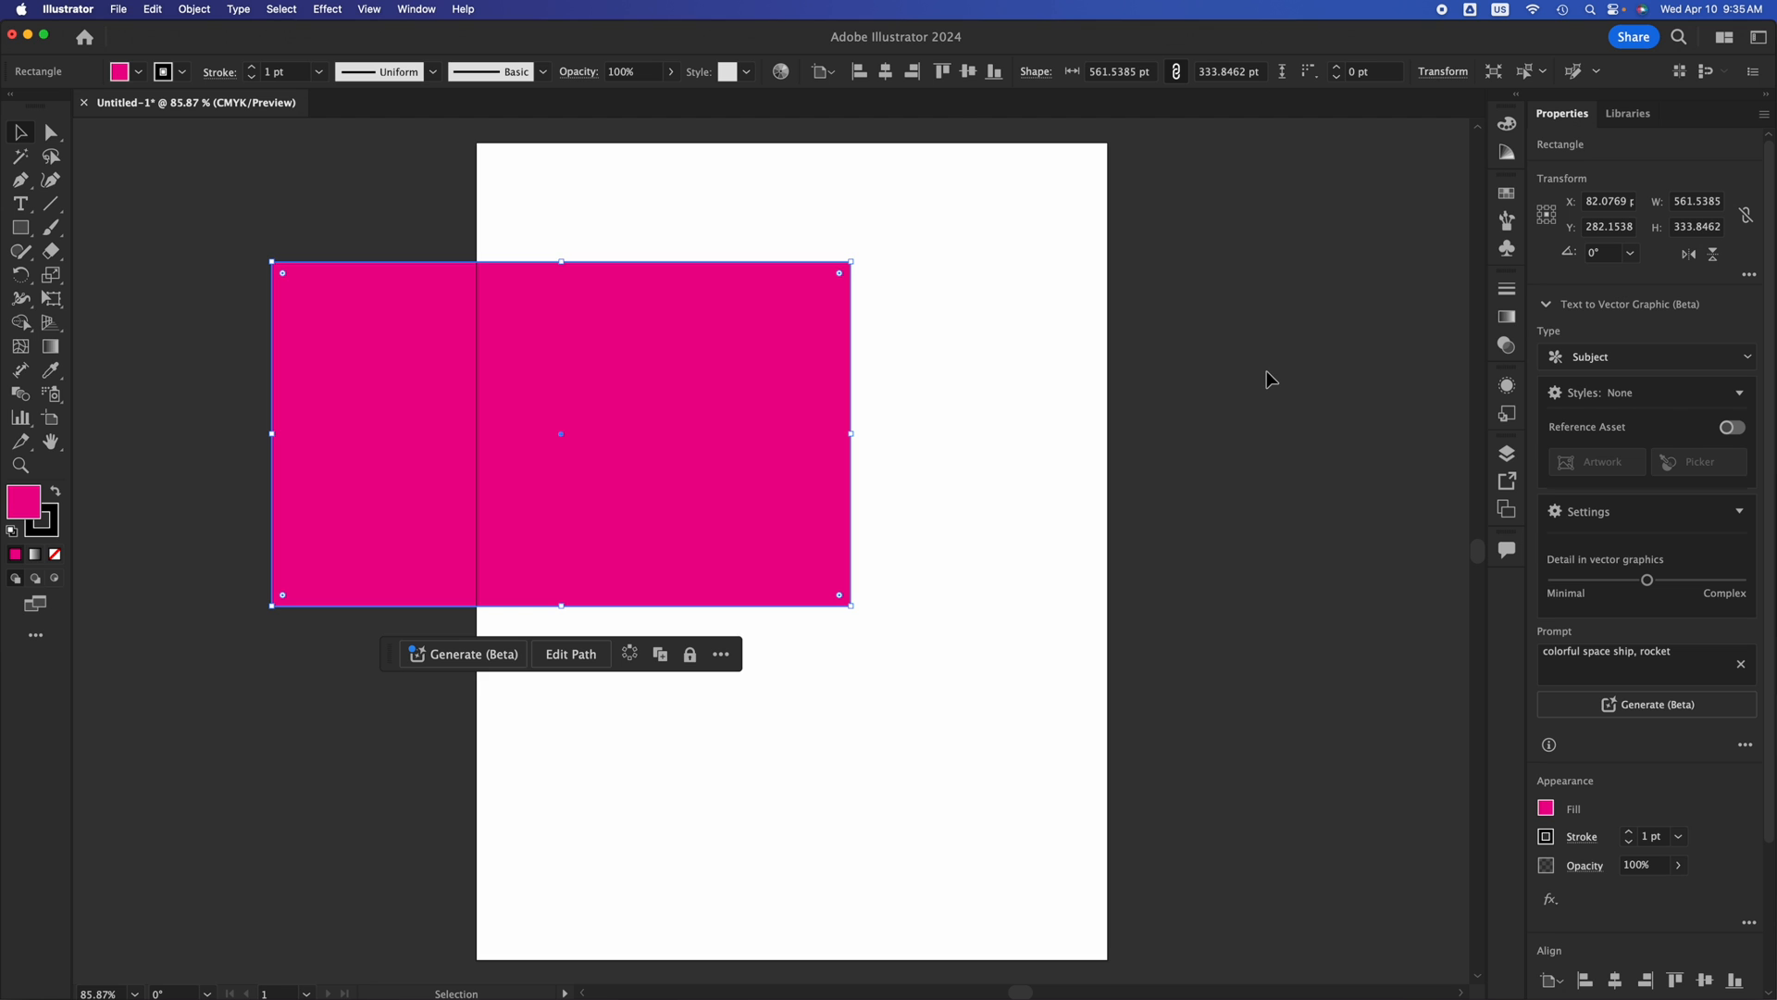
pyautogui.click(802, 163)
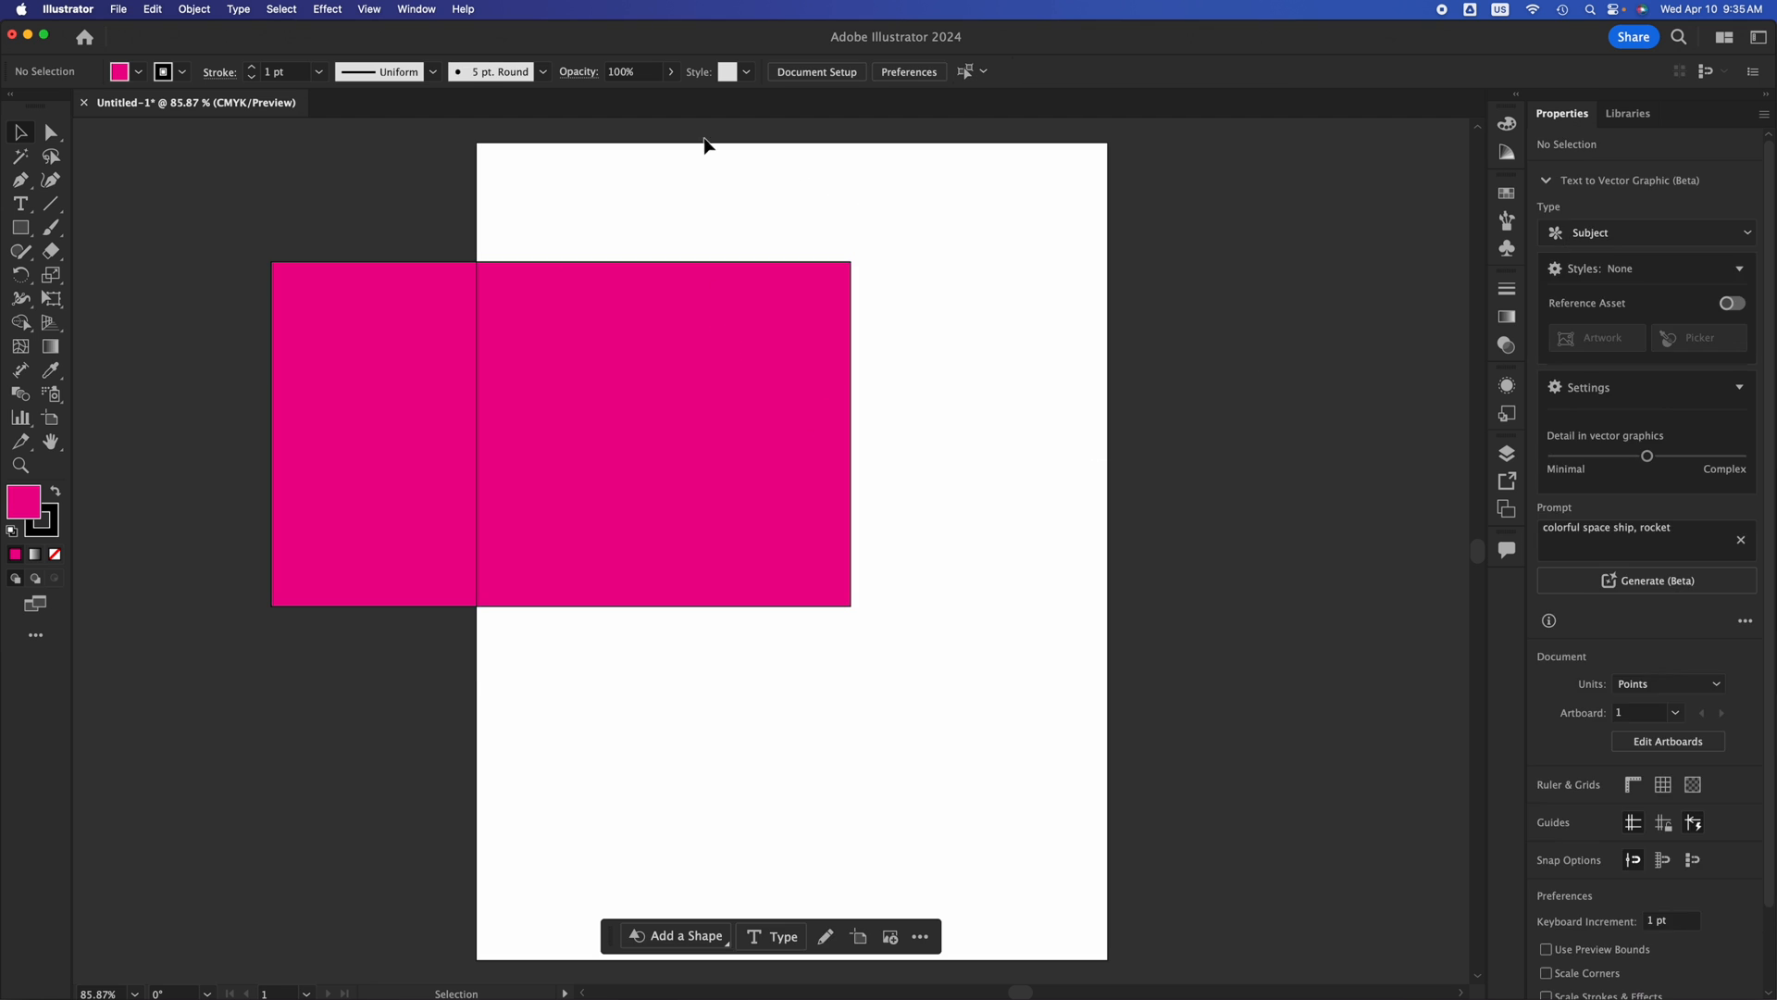
# Switch the workspace to Typography.
pyautogui.click(417, 9)
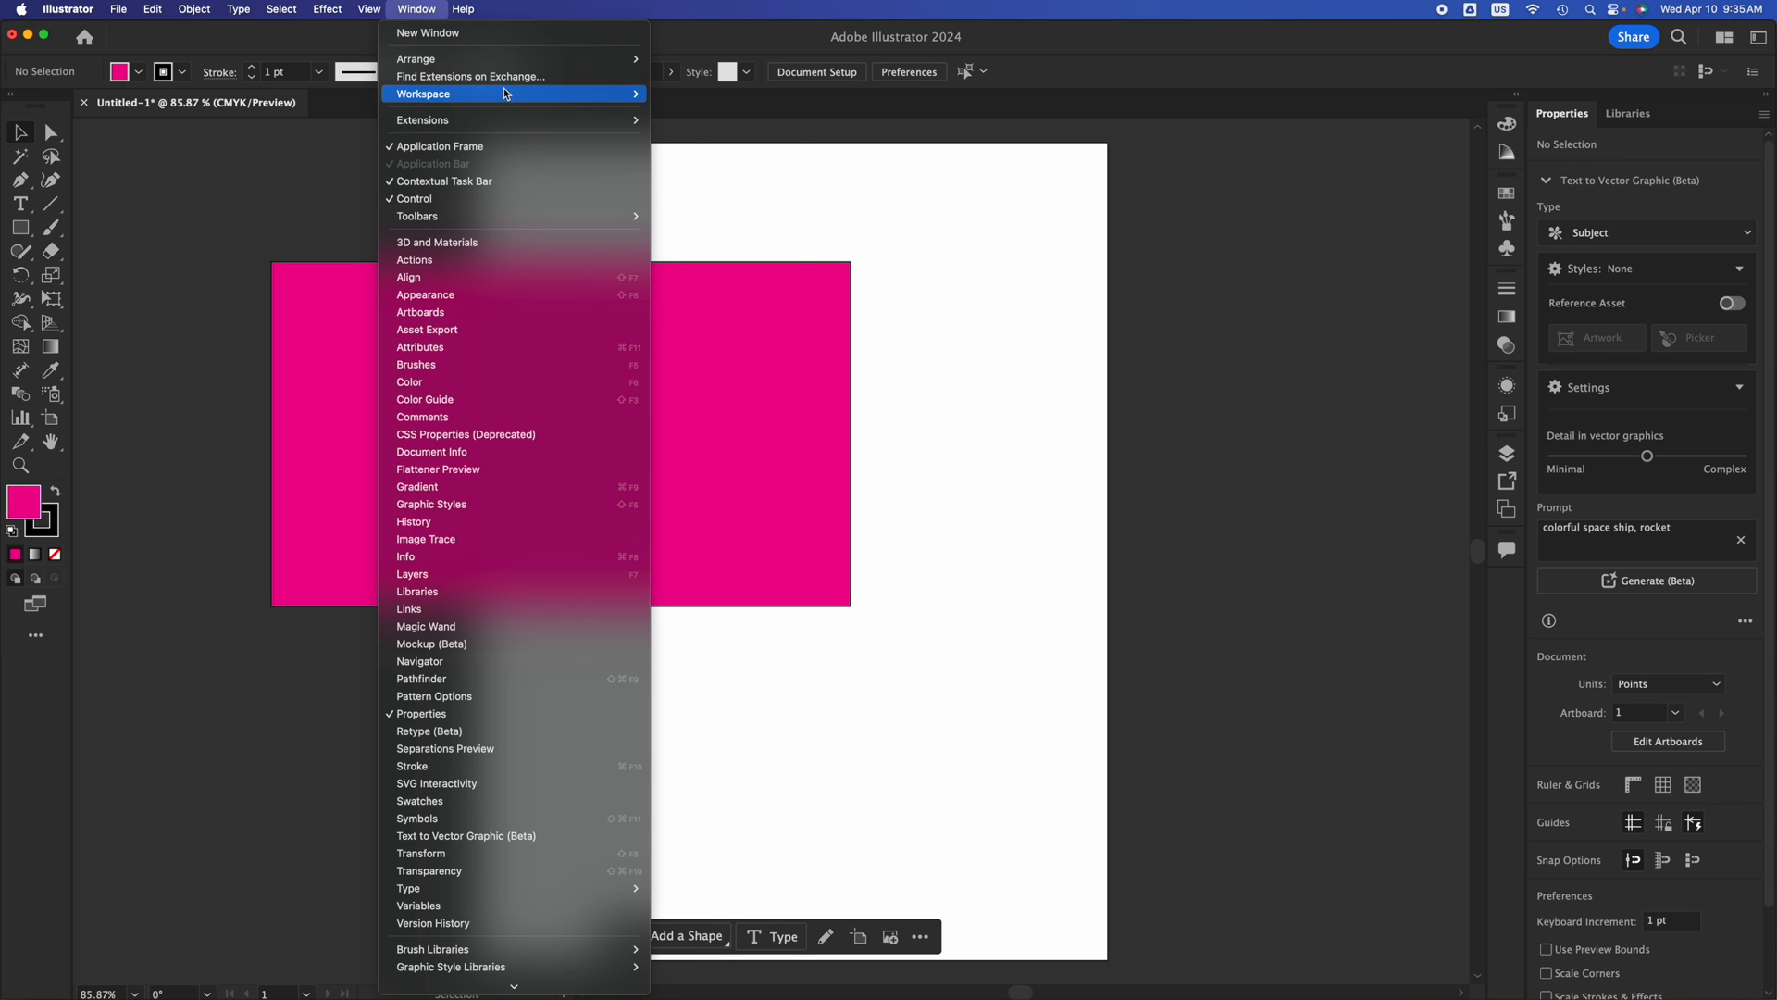
pyautogui.moveTo(518, 94)
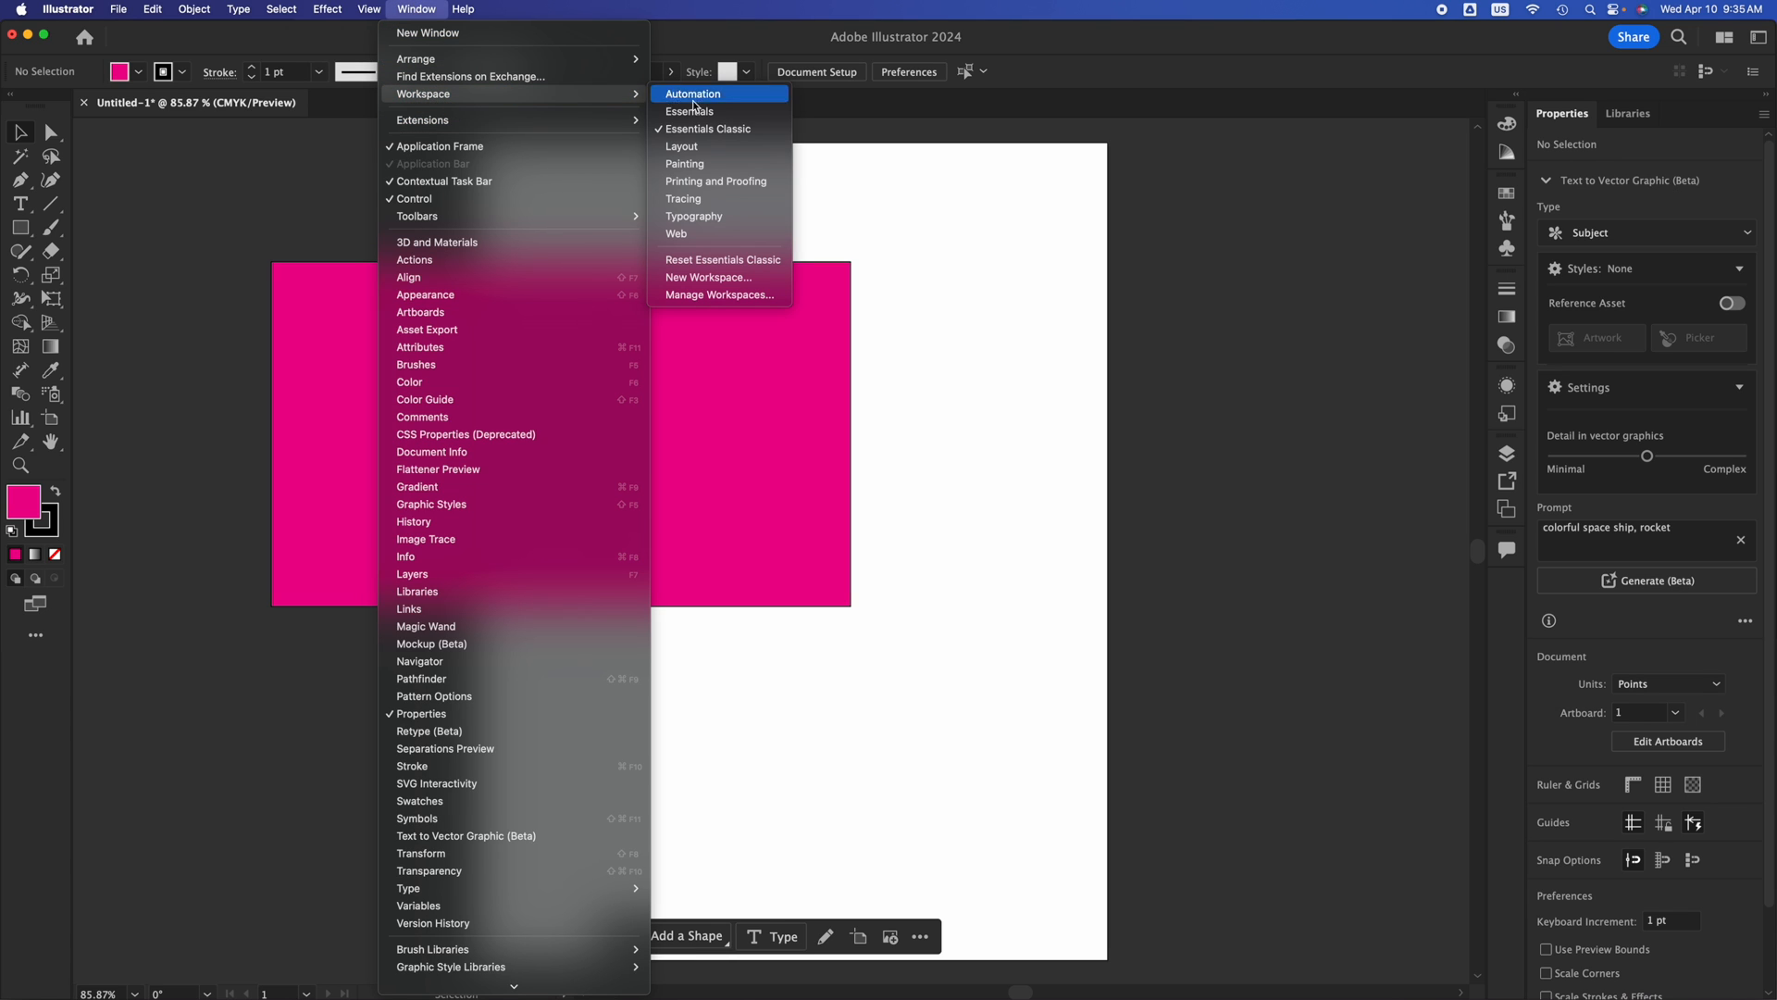
pyautogui.click(693, 216)
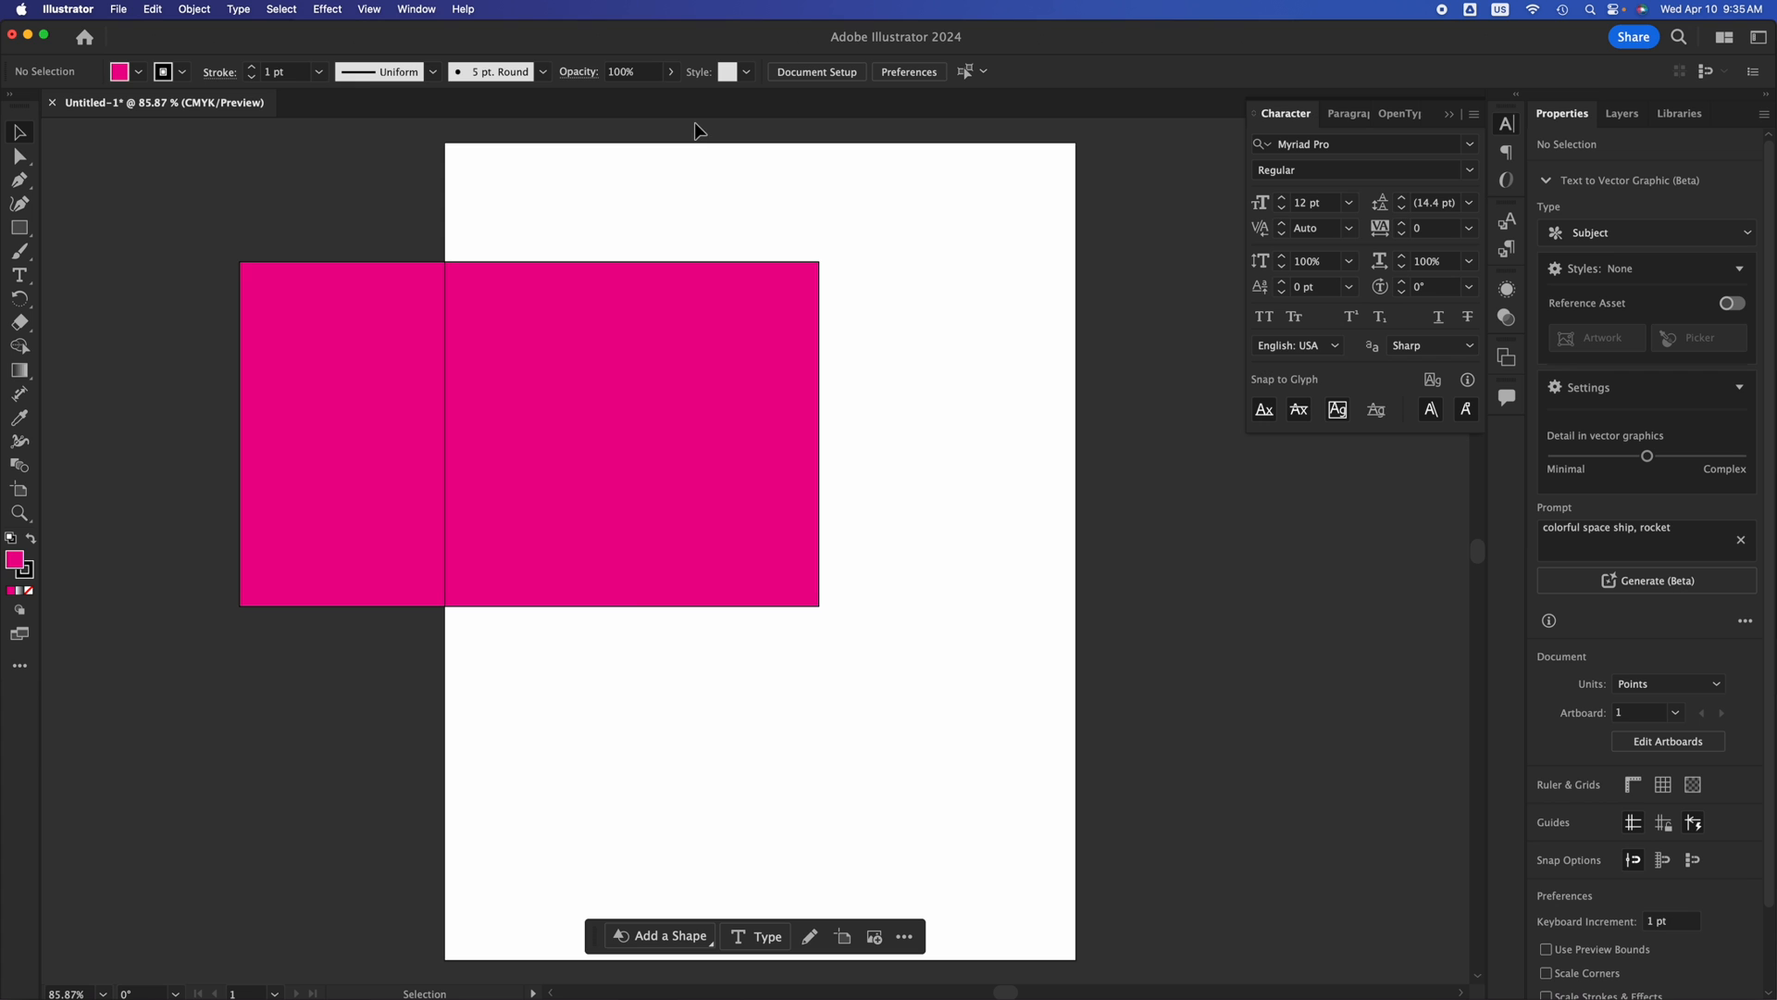
# Switch the workspace from Typography to Essentials Classic.
pyautogui.click(408, 15)
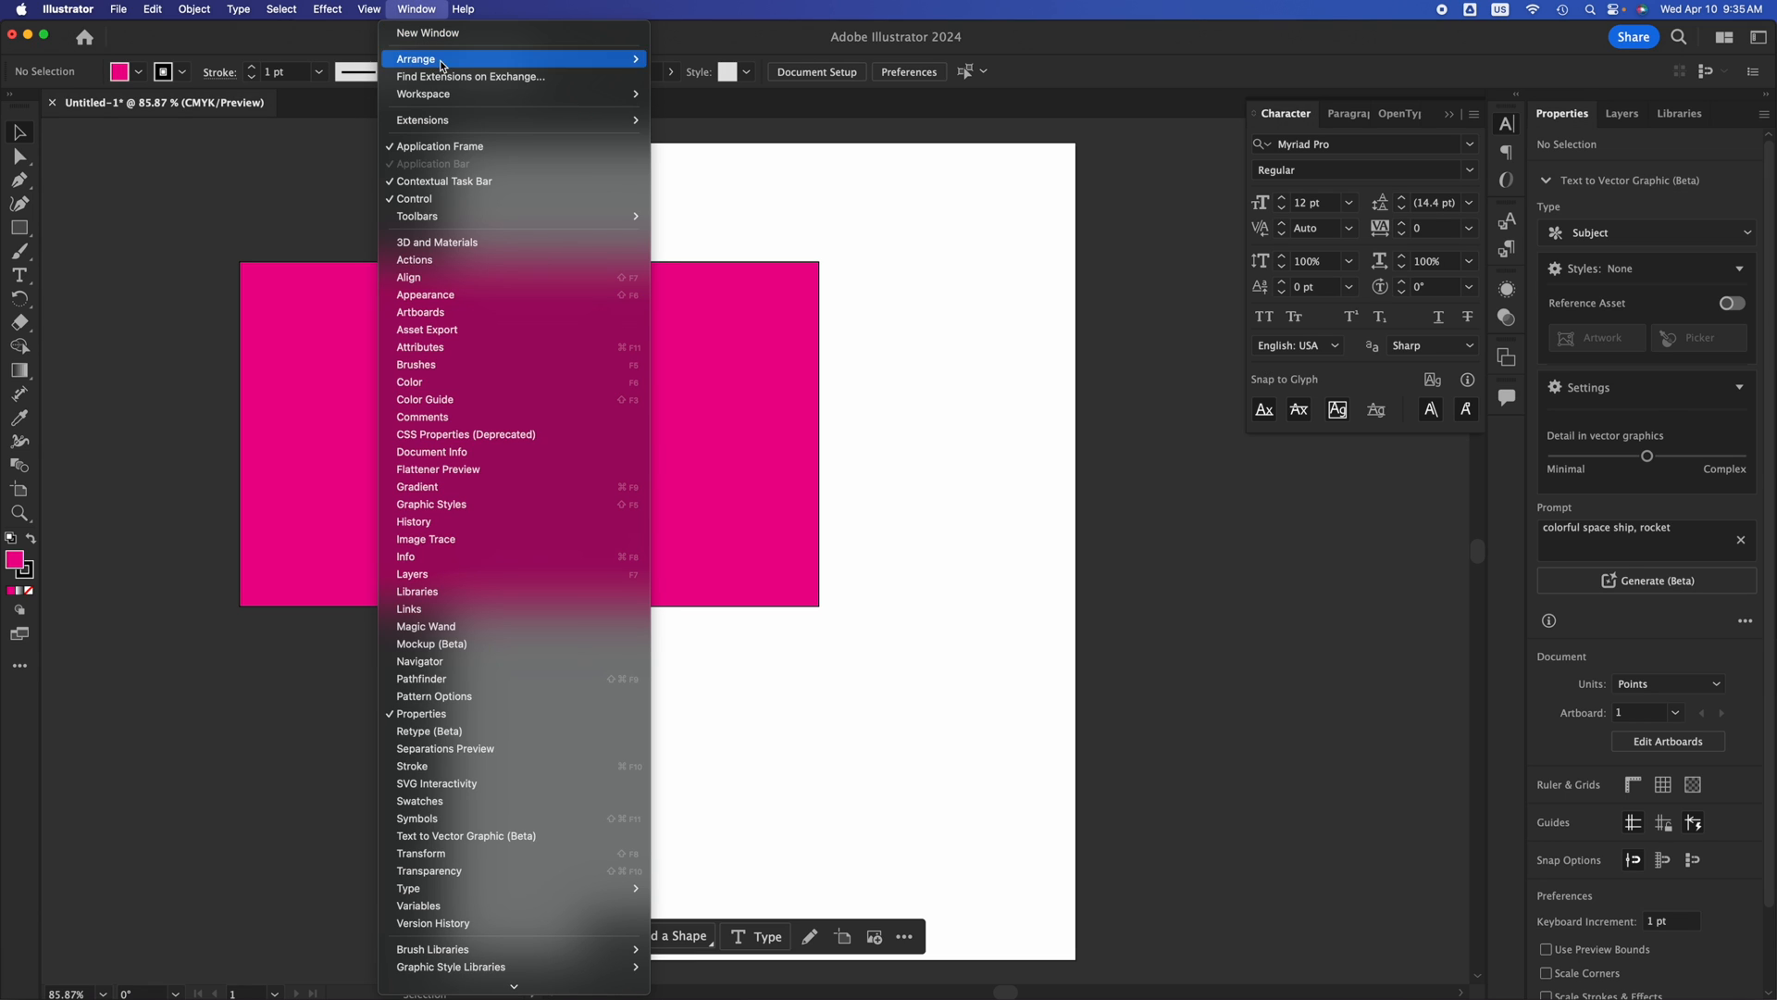
pyautogui.moveTo(543, 99)
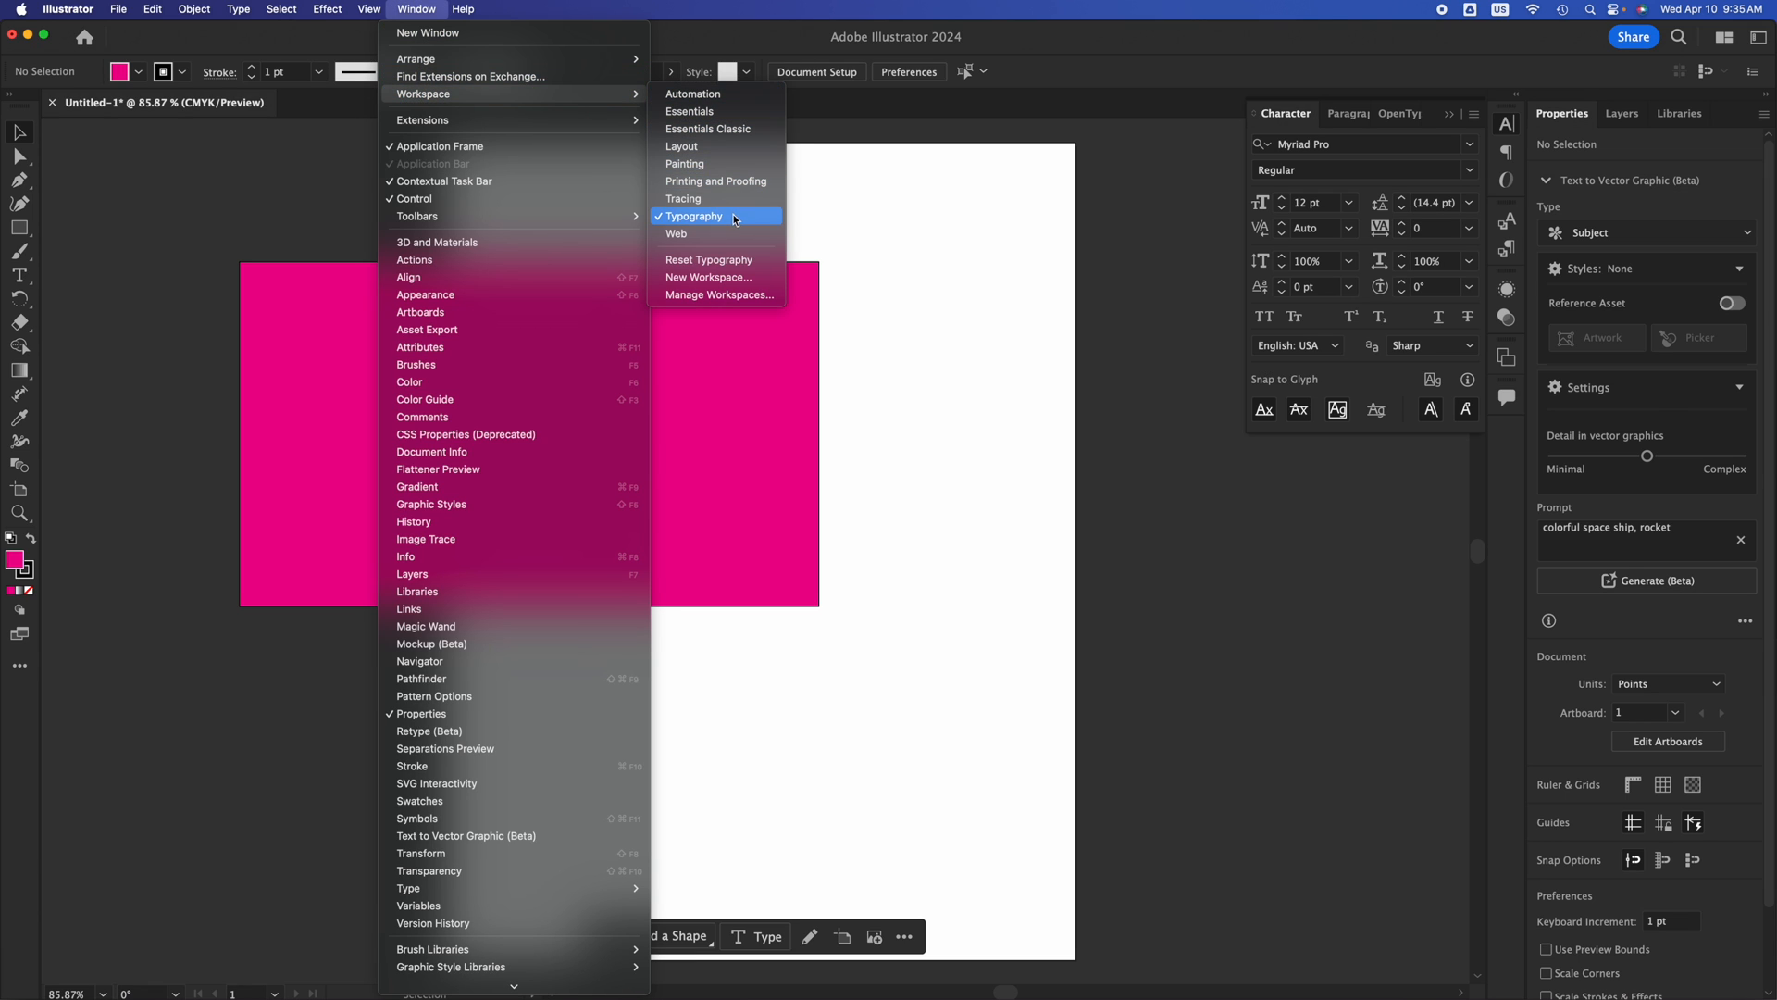
pyautogui.click(723, 129)
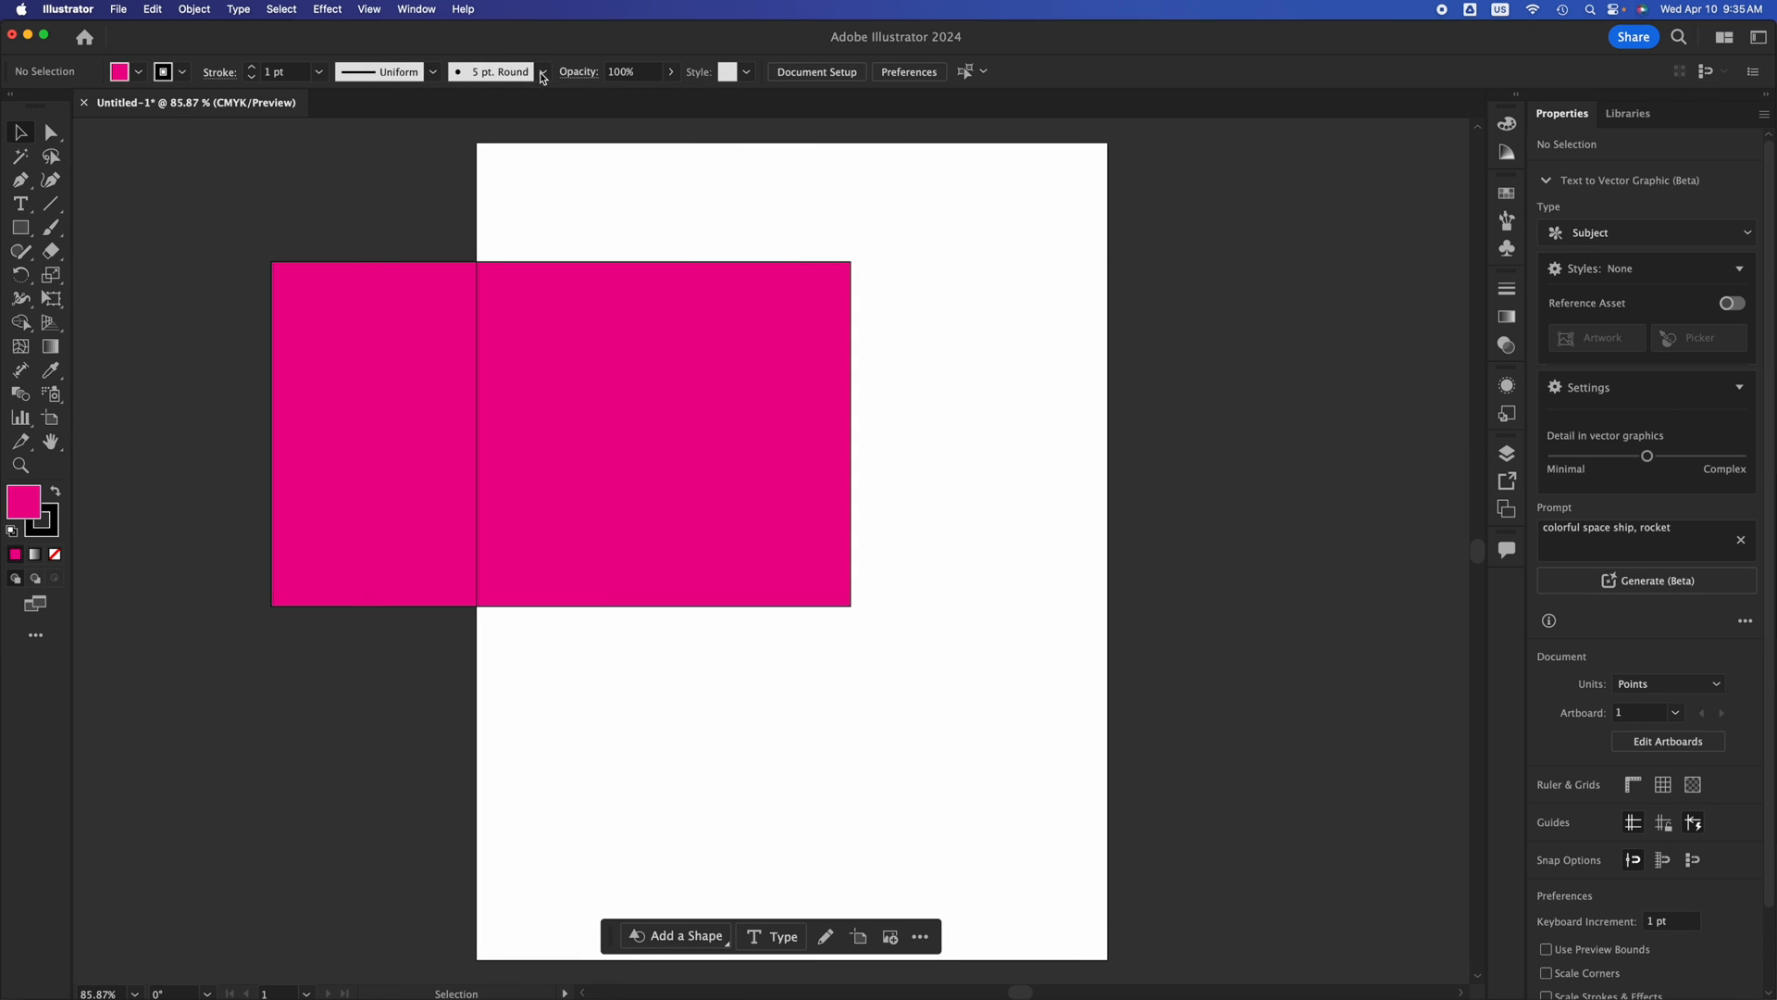
# View the list of available workspaces in the workspace switcher and close it without choosing another one.
pyautogui.click(417, 10)
pyautogui.moveTo(463, 9)
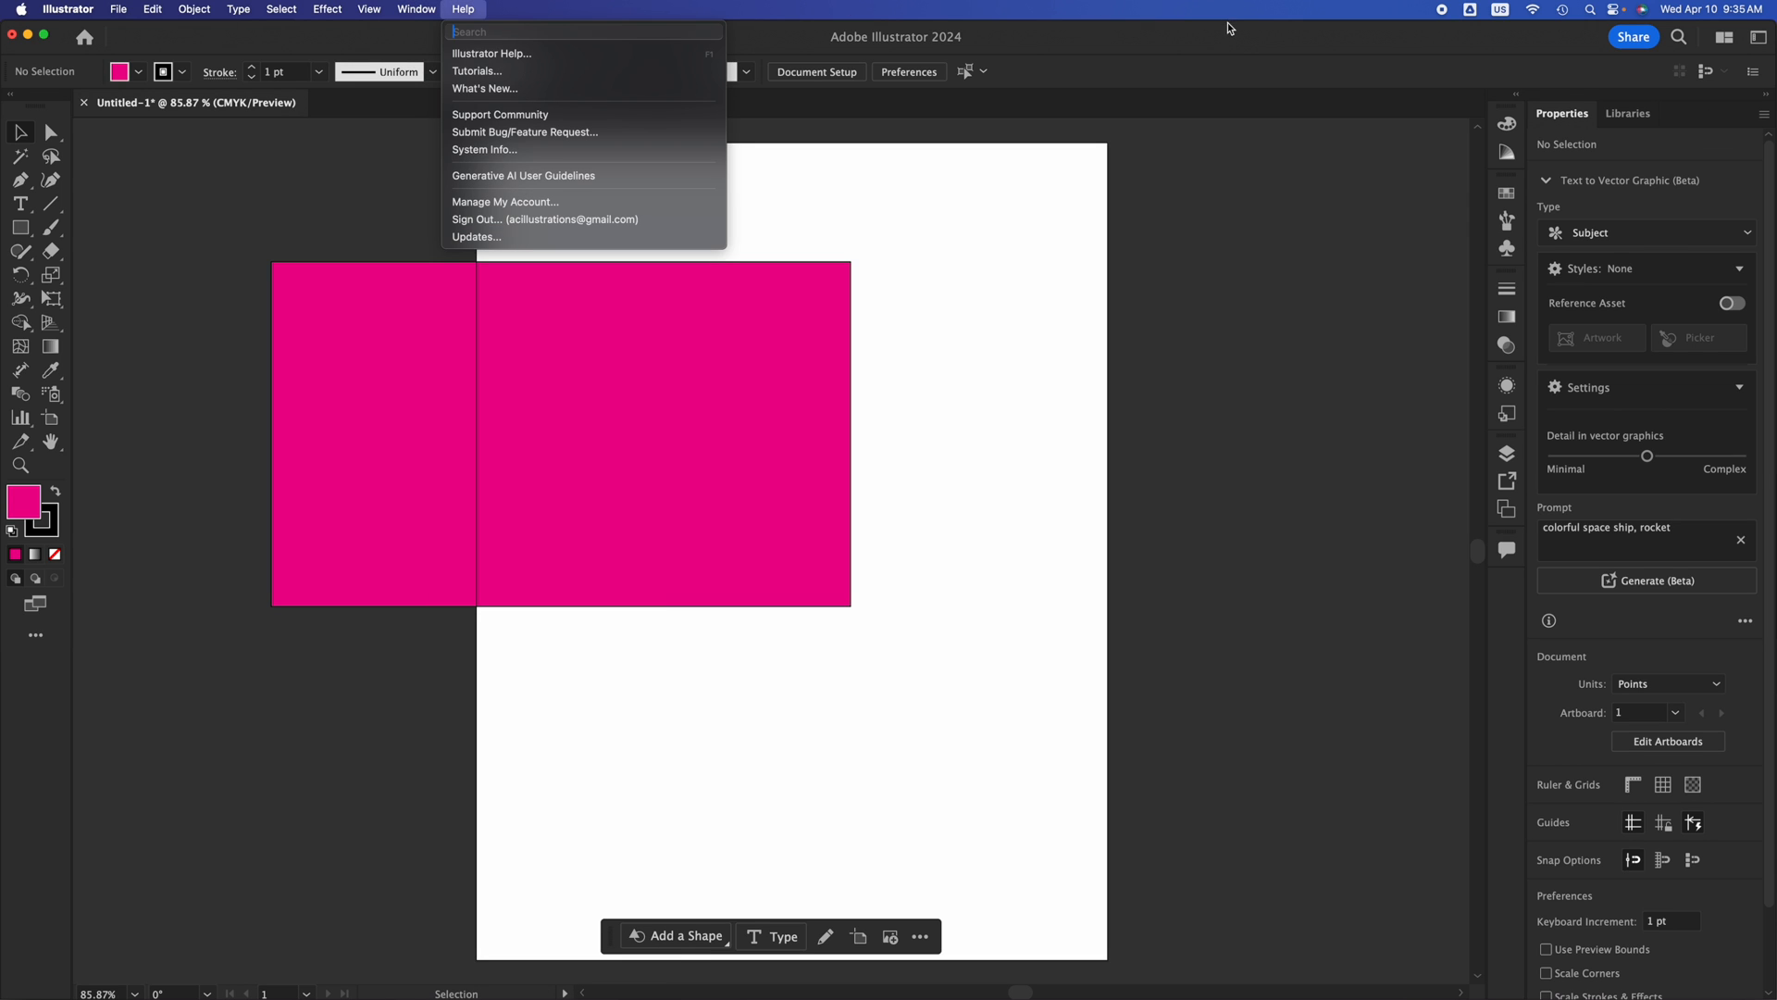
pyautogui.click(1240, 39)
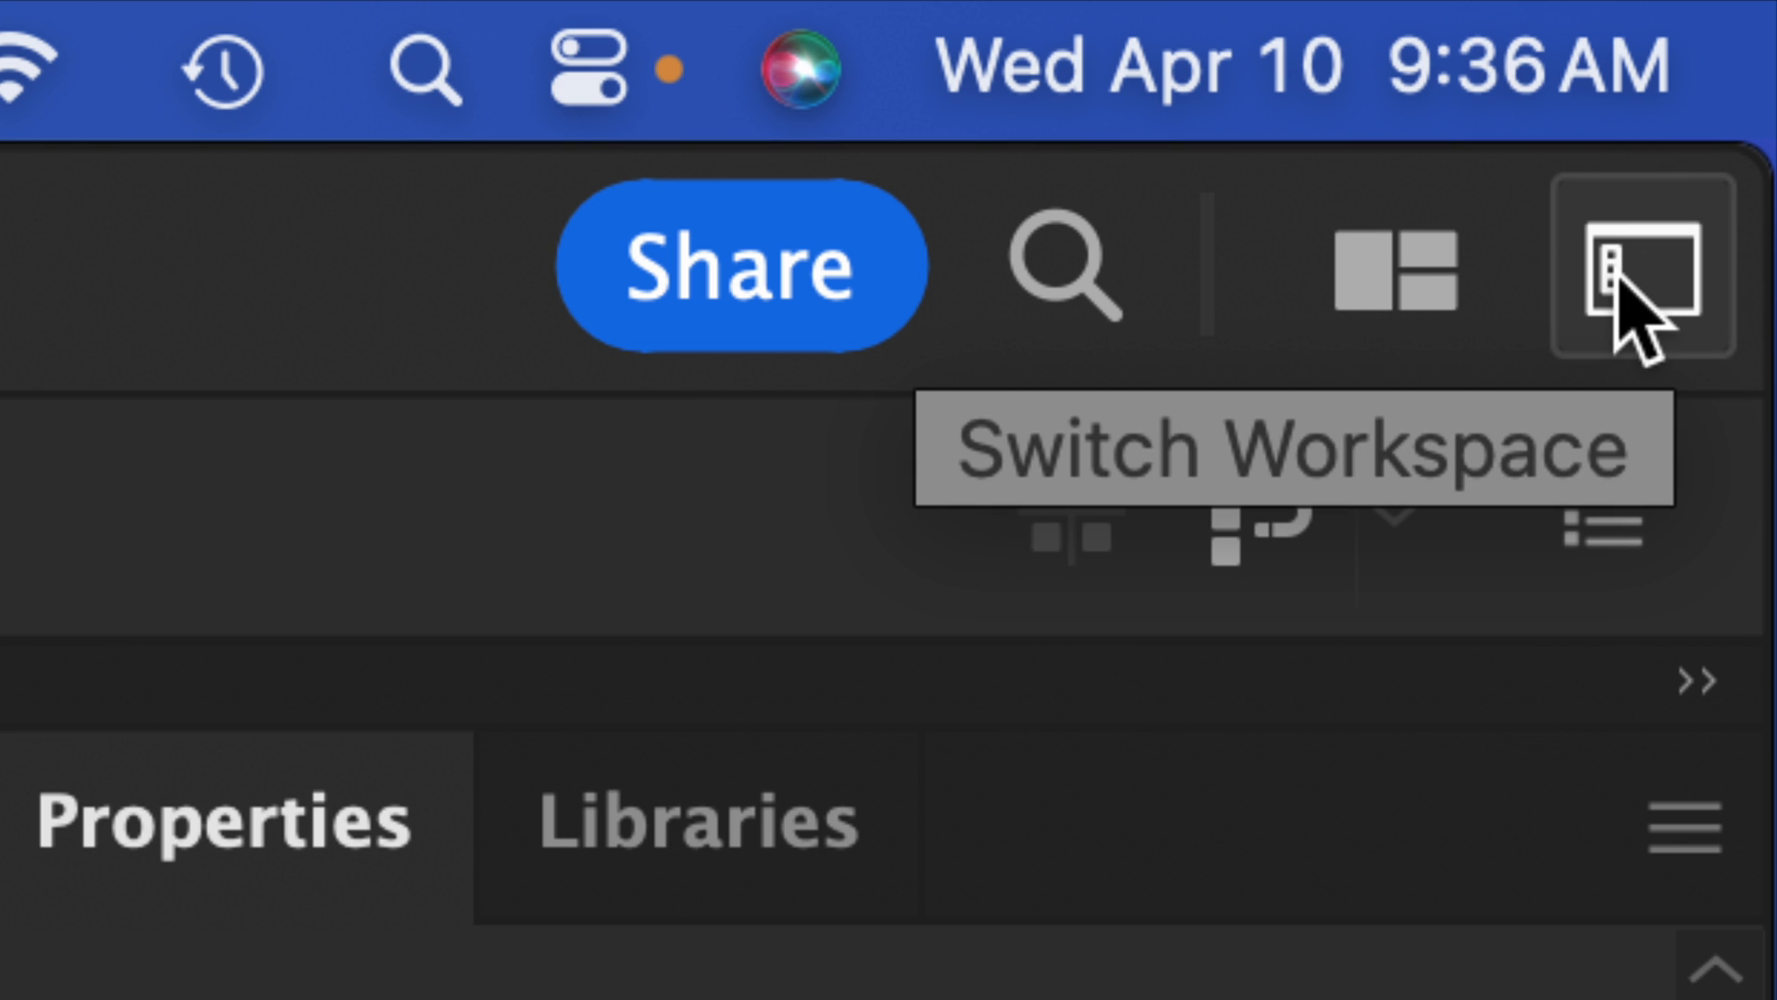
pyautogui.click(1618, 280)
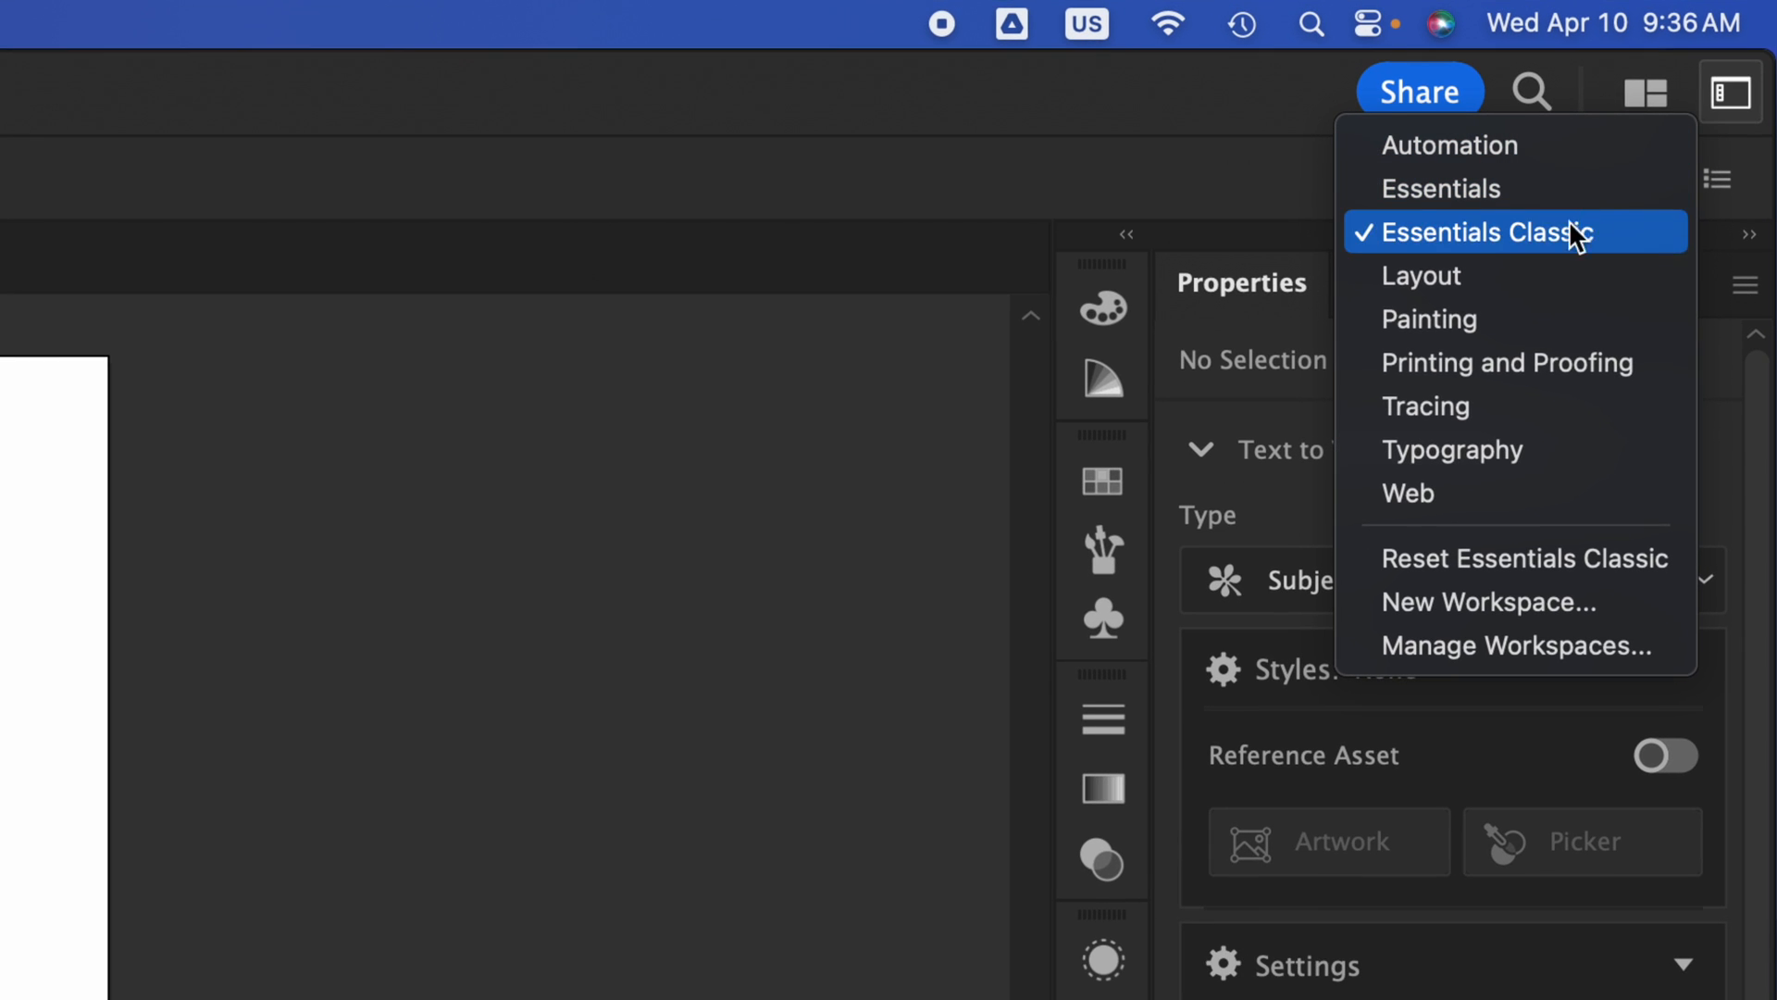
pyautogui.click(1157, 162)
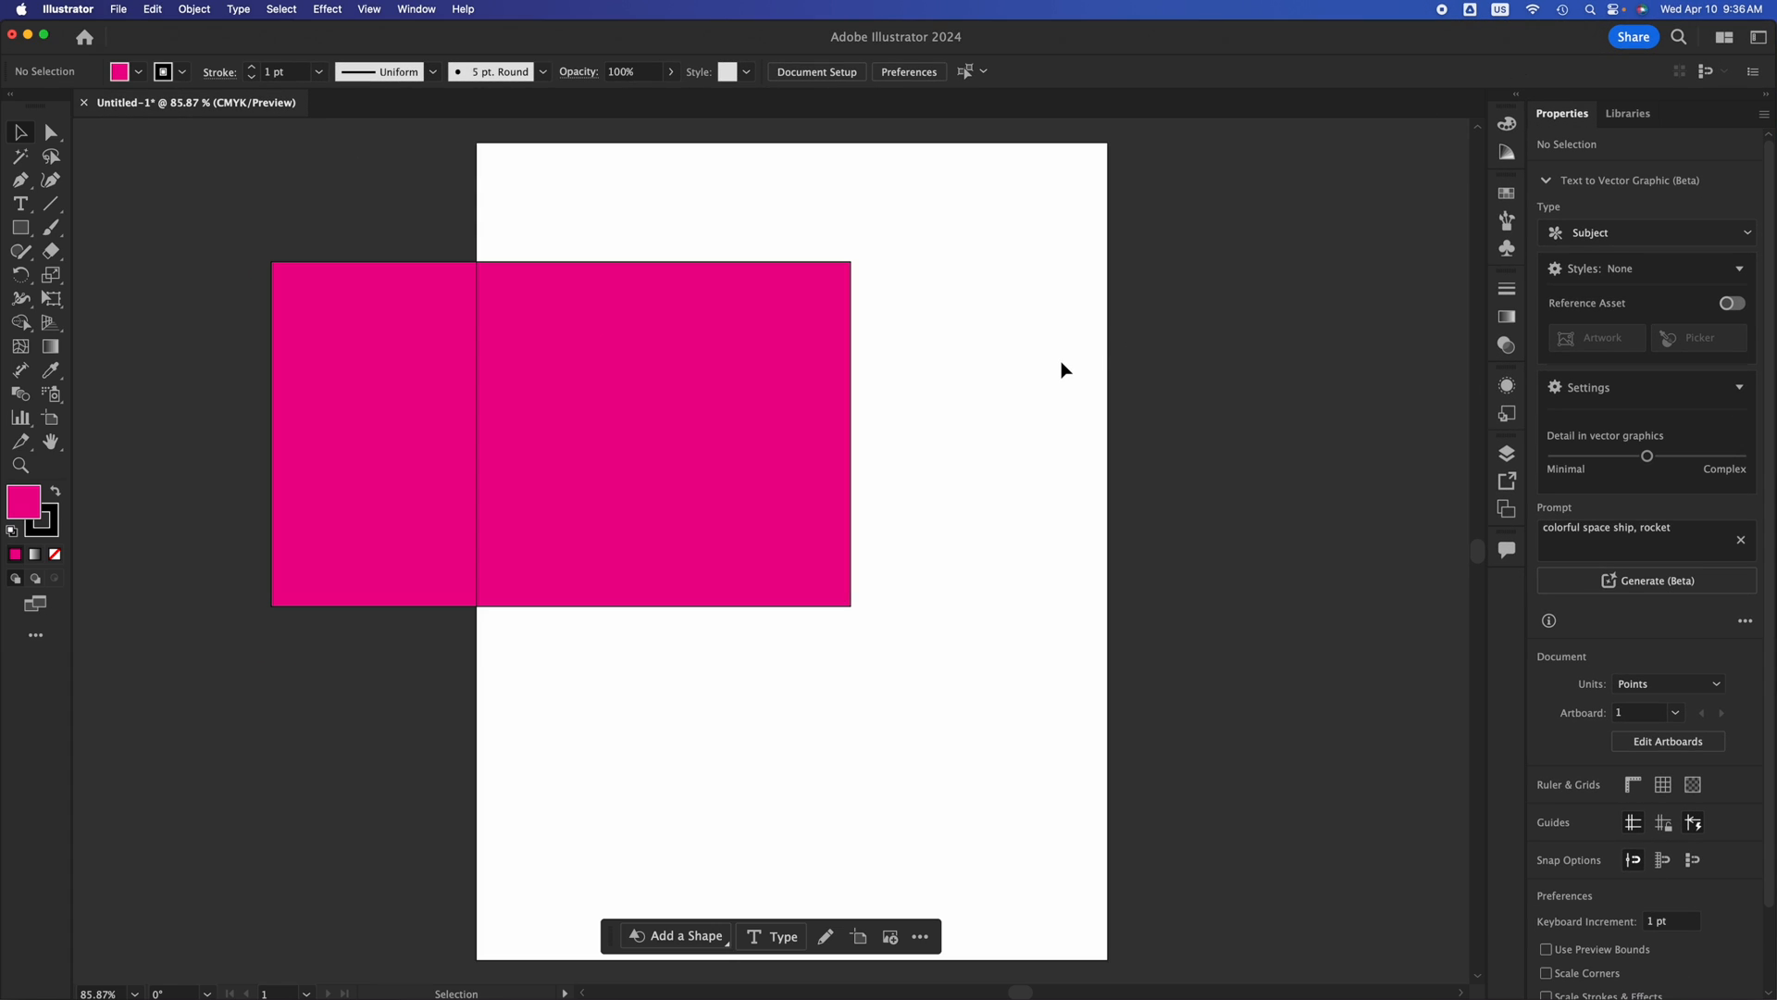
# Resize the Letter artboard with the Artboard tool to a landscape format of about 791 × 464 pt and move it closer to the canvas centre.
pyautogui.click(819, 475)
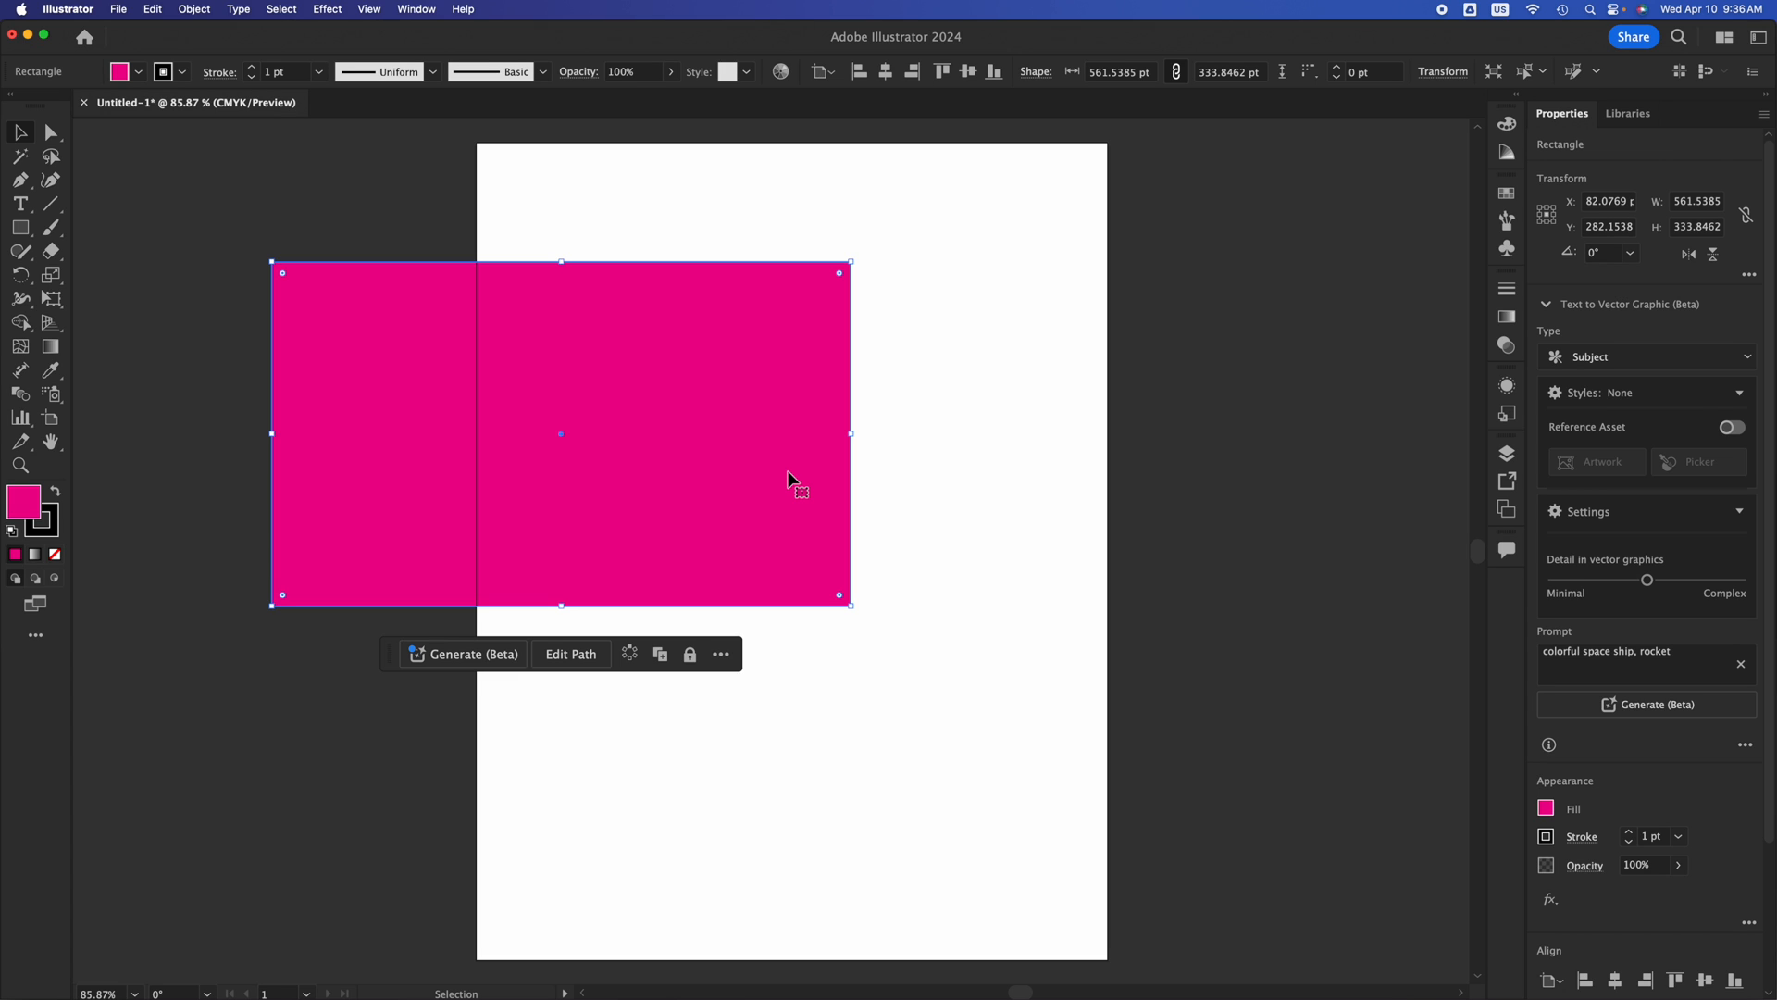
pyautogui.click(607, 182)
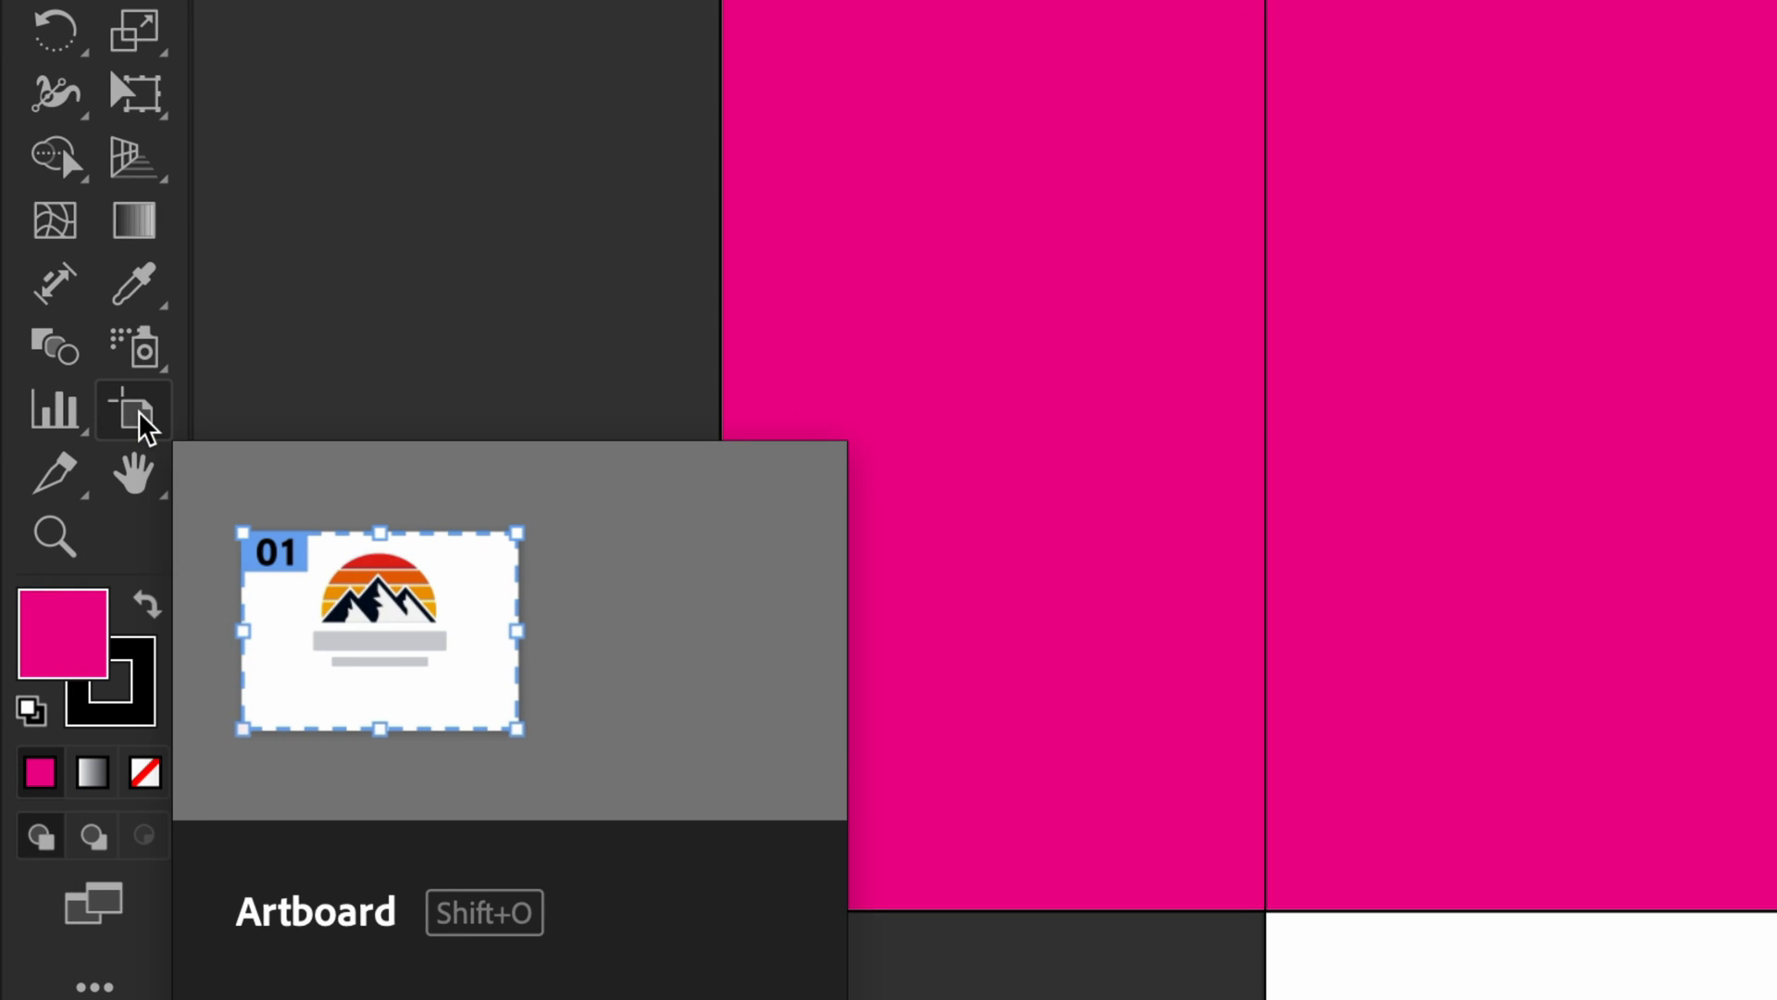
pyautogui.click(139, 413)
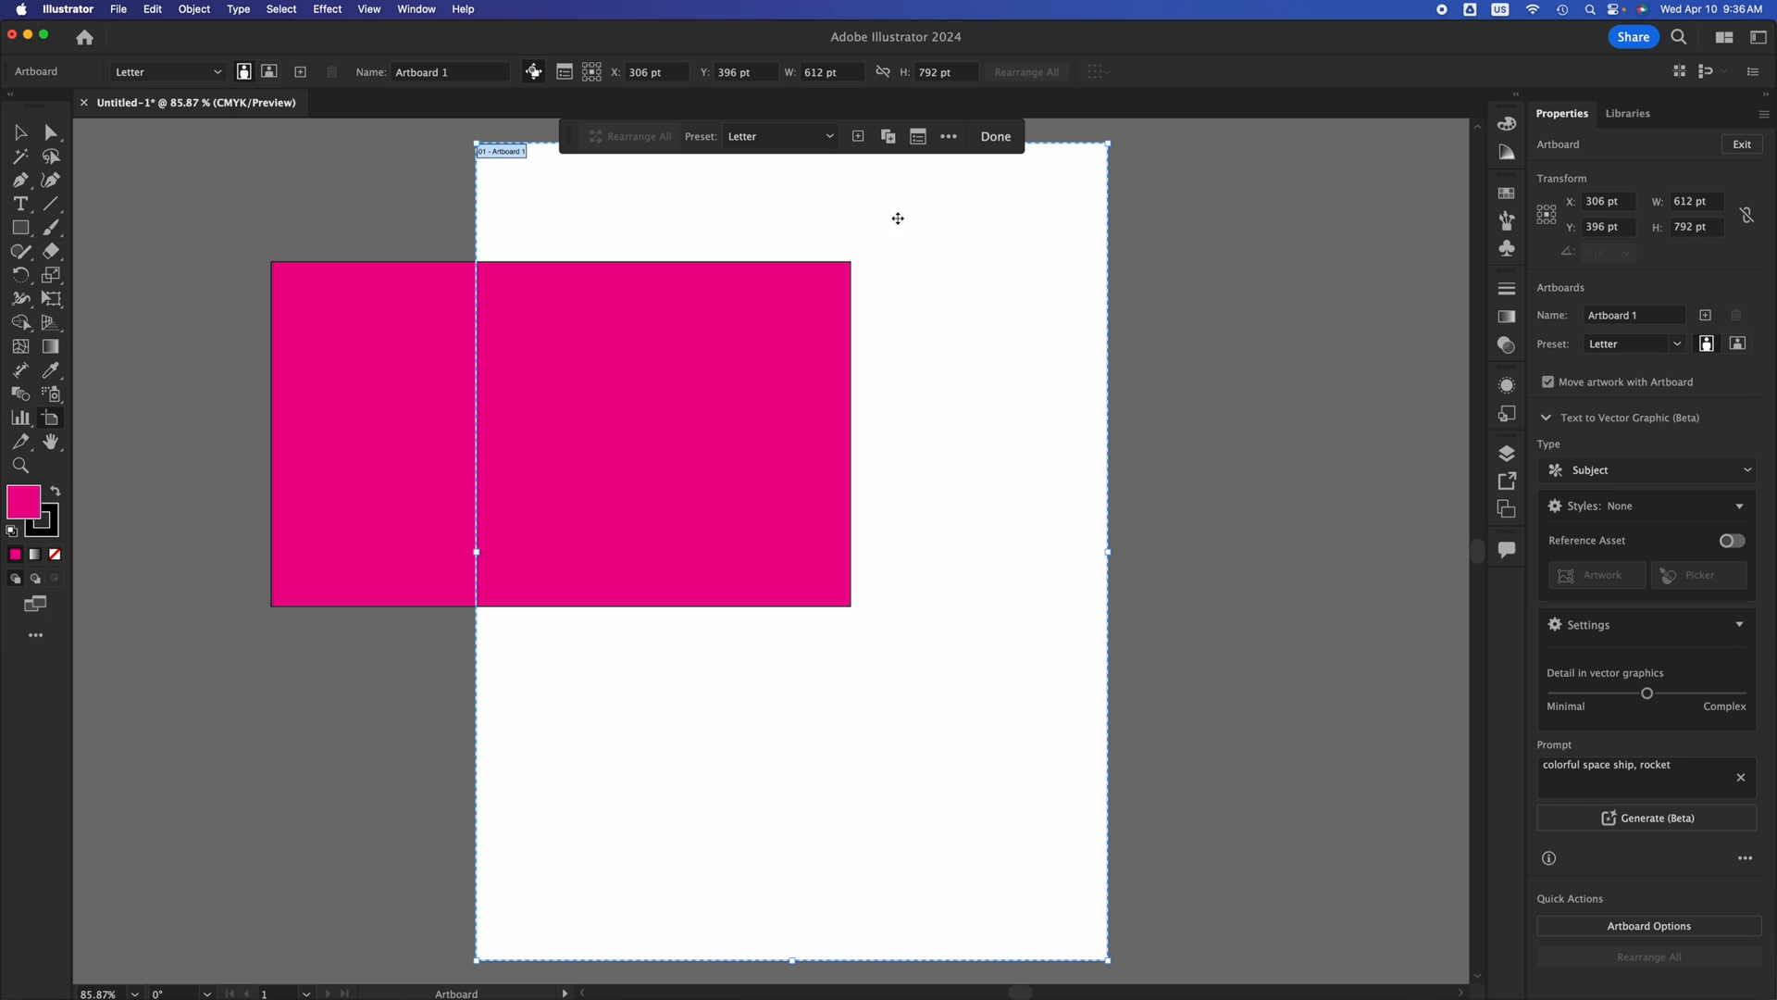
pyautogui.moveTo(1106, 146); pyautogui.dragTo(1292, 482)
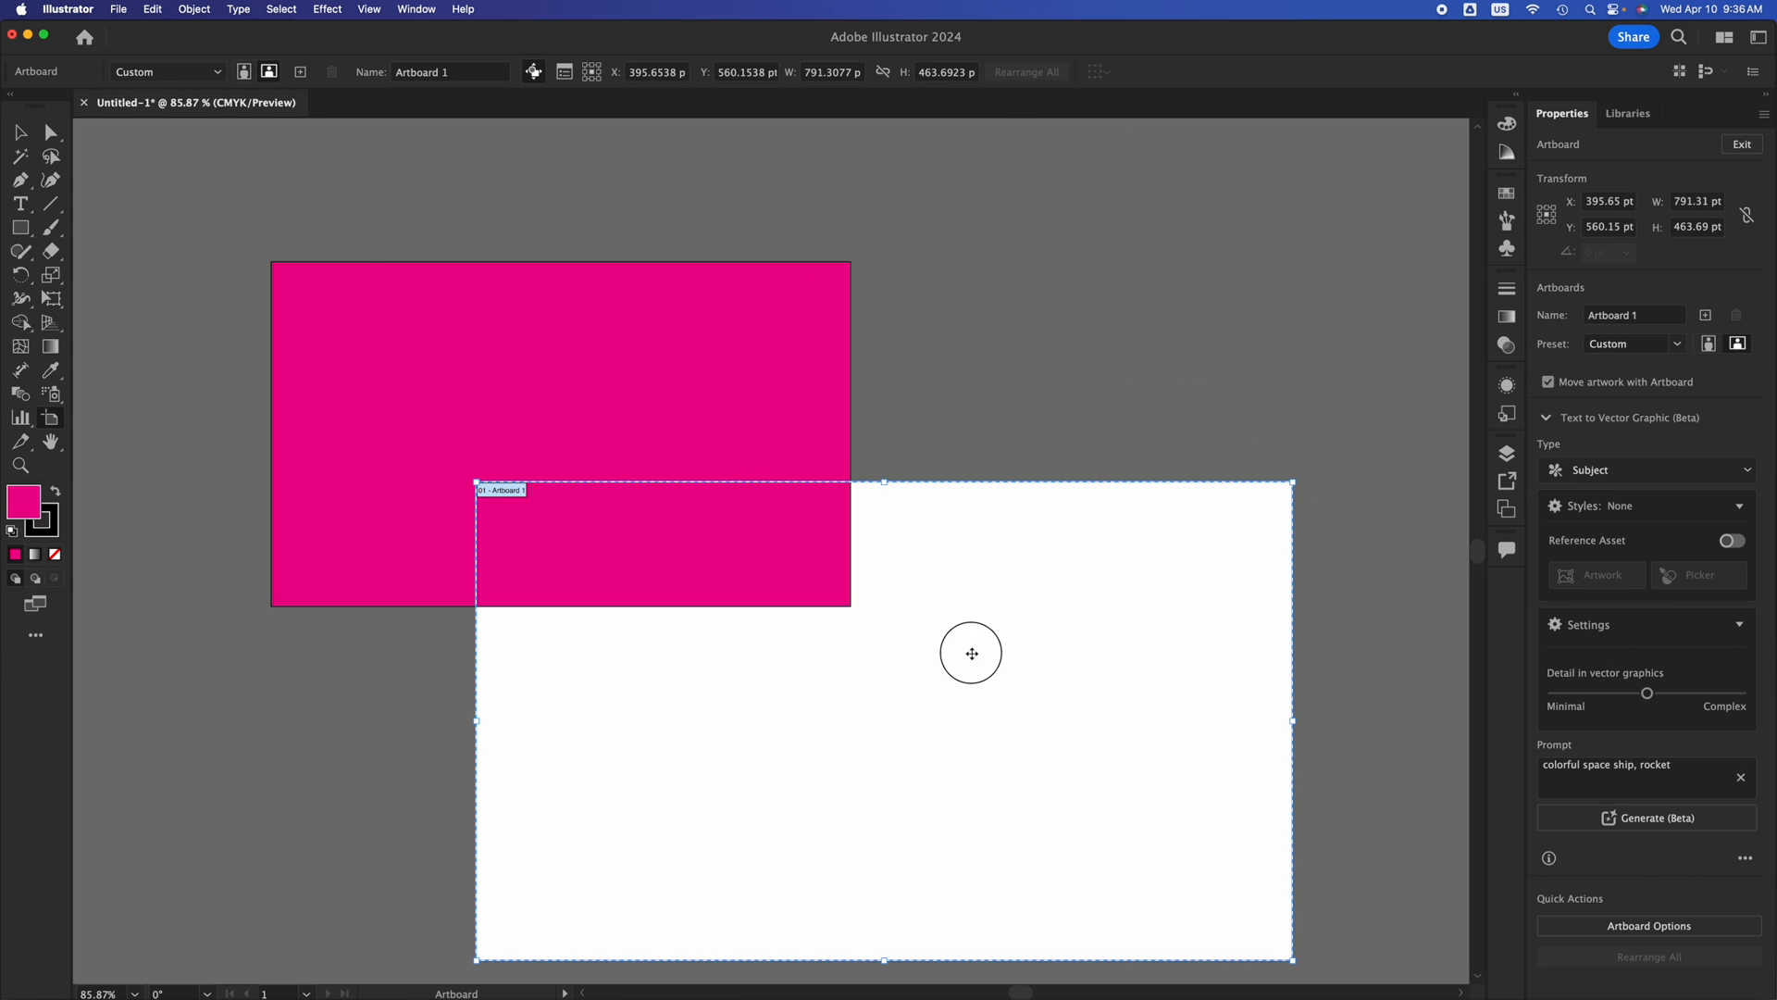
pyautogui.moveTo(962, 646); pyautogui.dragTo(864, 489)
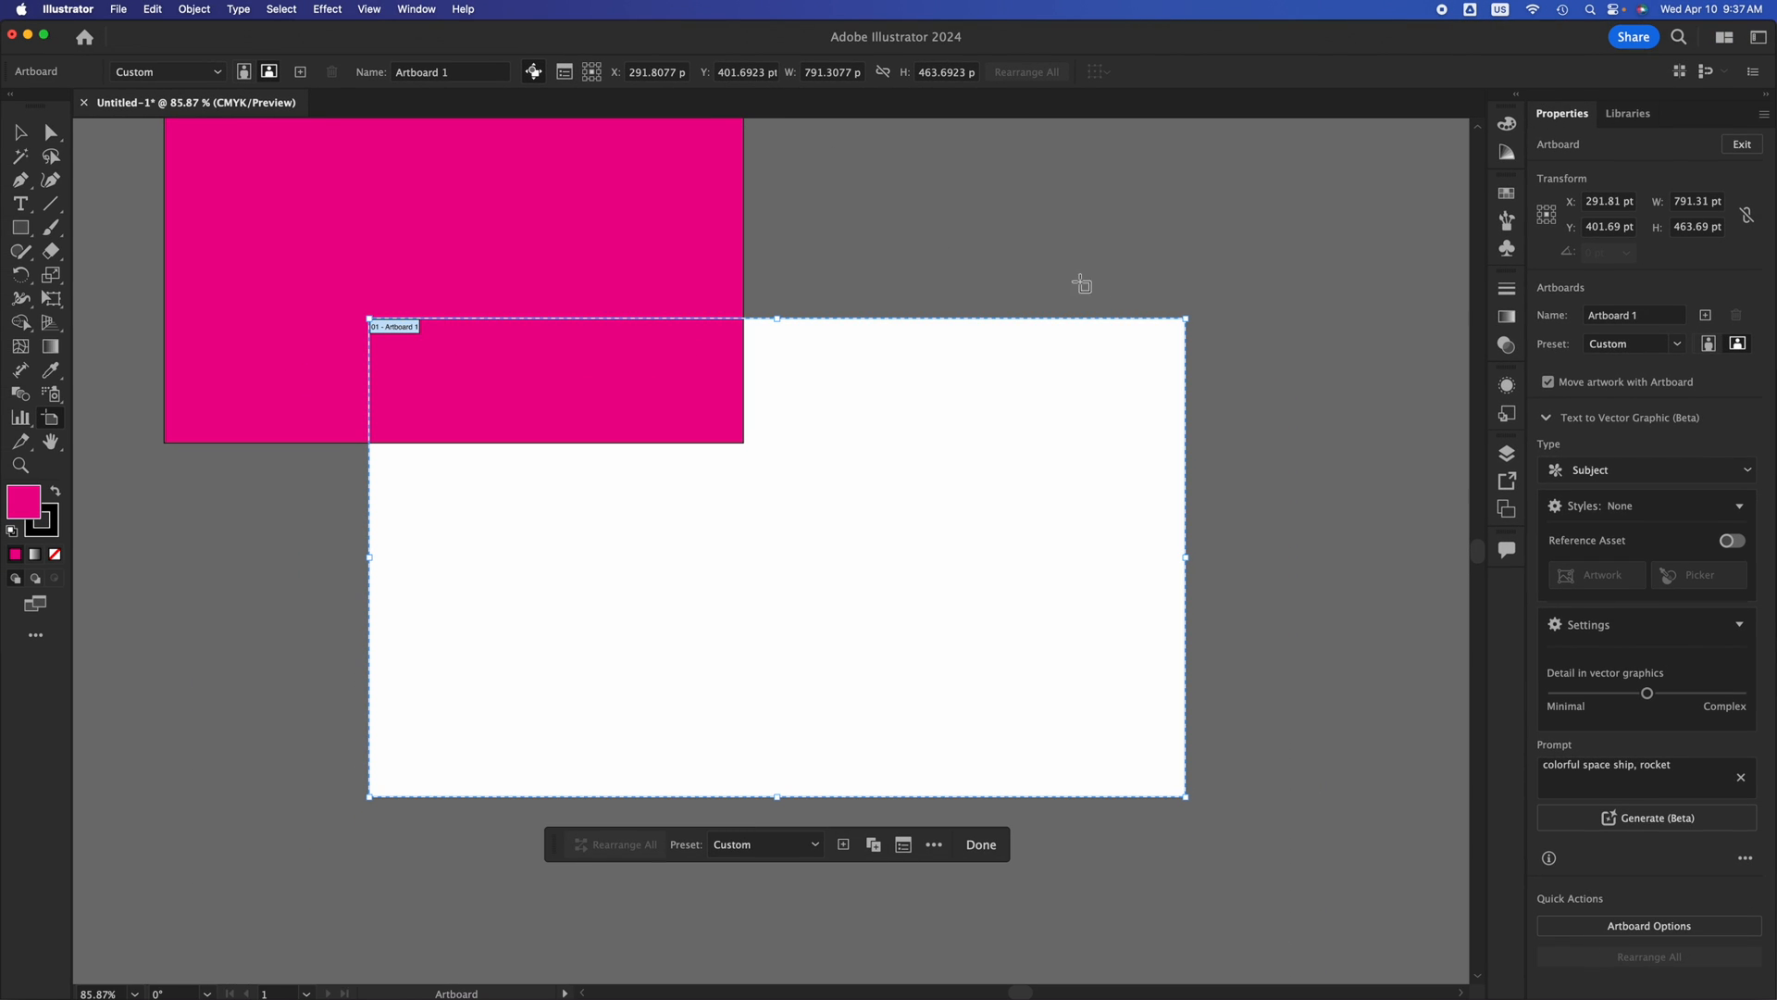
# Shrink and shift the first artboard to free up space, and draw a second artboard about 484 × 404 pt to its right.
pyautogui.moveTo(1186, 320); pyautogui.dragTo(1059, 380)
pyautogui.moveTo(897, 501); pyautogui.dragTo(740, 483)
pyautogui.moveTo(928, 361); pyautogui.dragTo(1428, 776)
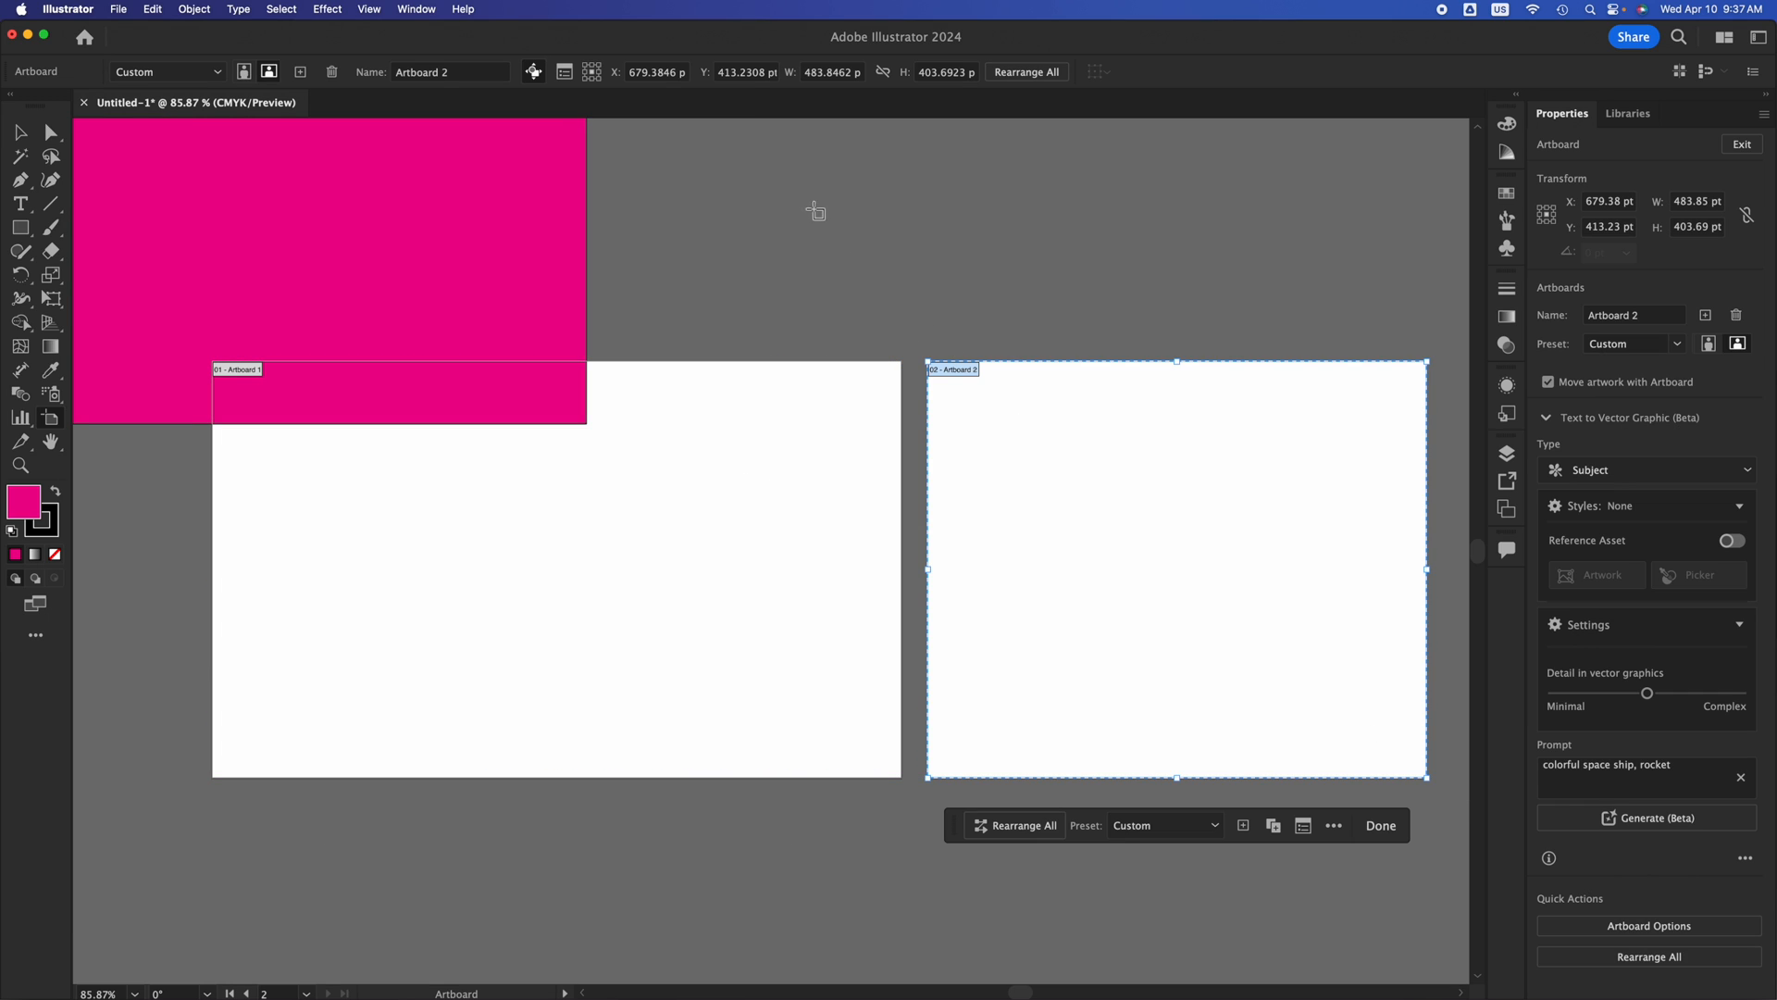
# Draw two small artboards about 136 × 112 pt and 142 × 134 pt above the large ones, and select the magenta rectangle.
pyautogui.moveTo(791, 187)
pyautogui.mouseDown()
pyautogui.moveTo(881, 286)
pyautogui.moveTo(932, 302)
pyautogui.mouseUp()
pyautogui.moveTo(1008, 182)
pyautogui.mouseDown()
pyautogui.moveTo(1067, 301)
pyautogui.moveTo(1157, 320)
pyautogui.mouseUp()
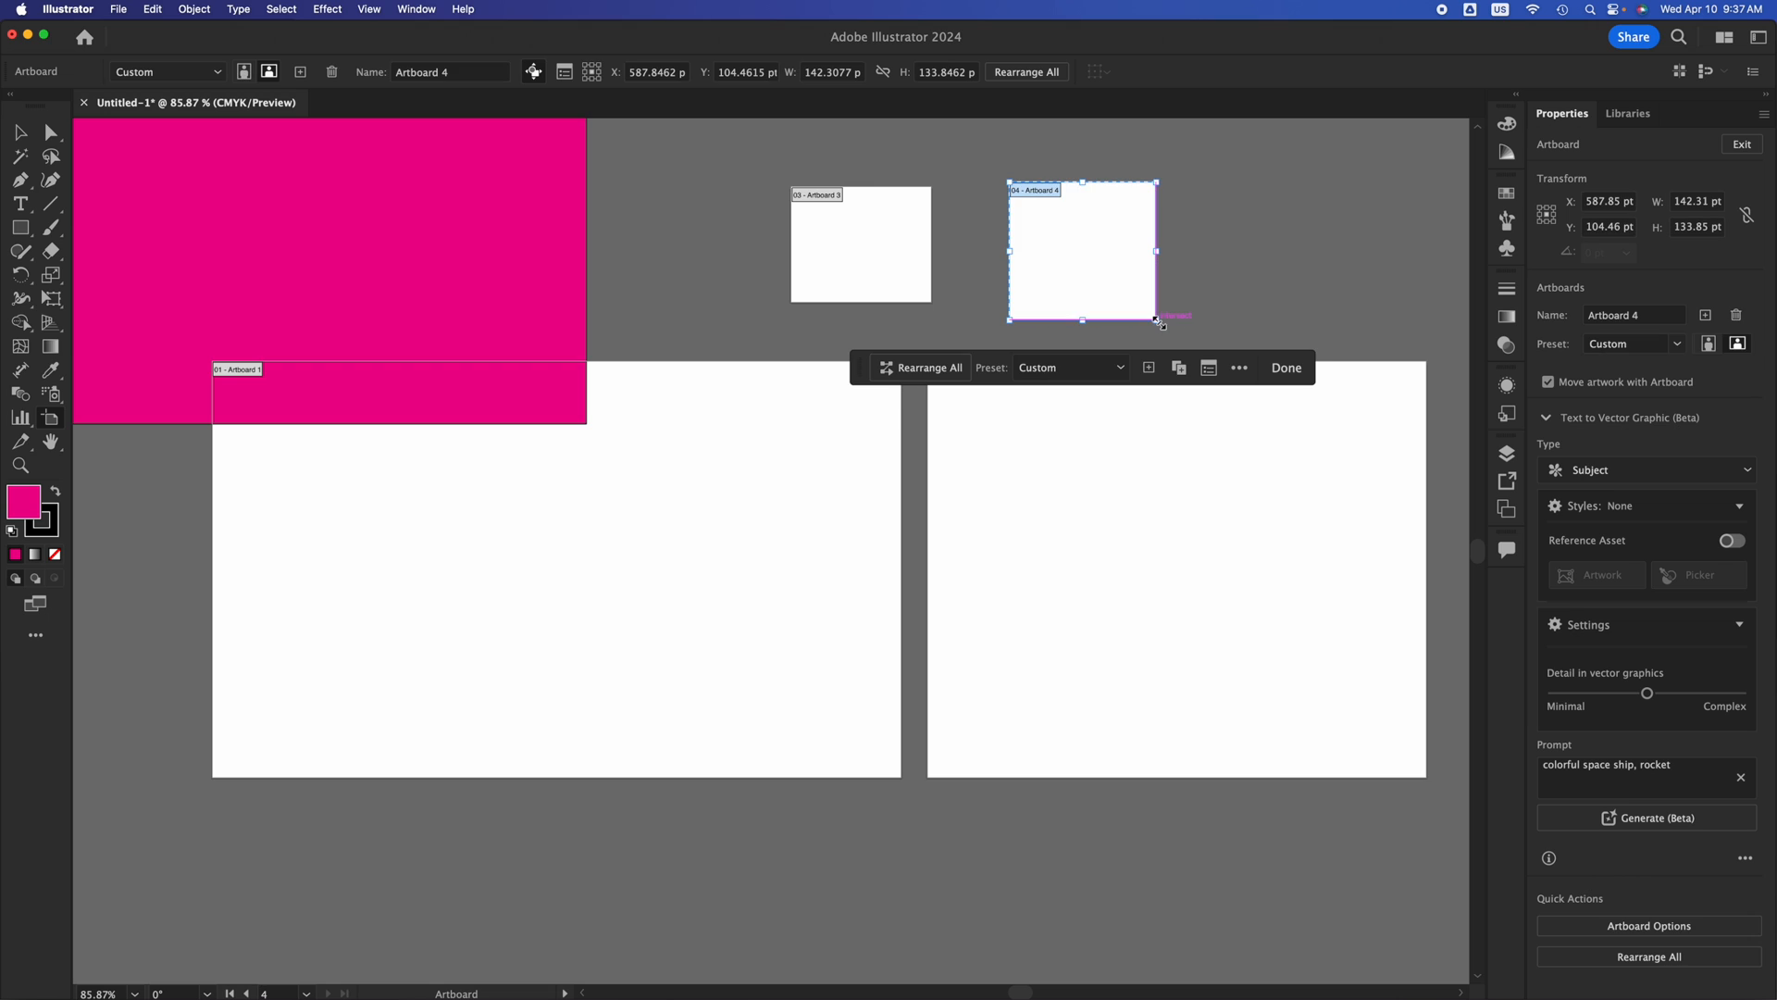
pyautogui.click(23, 132)
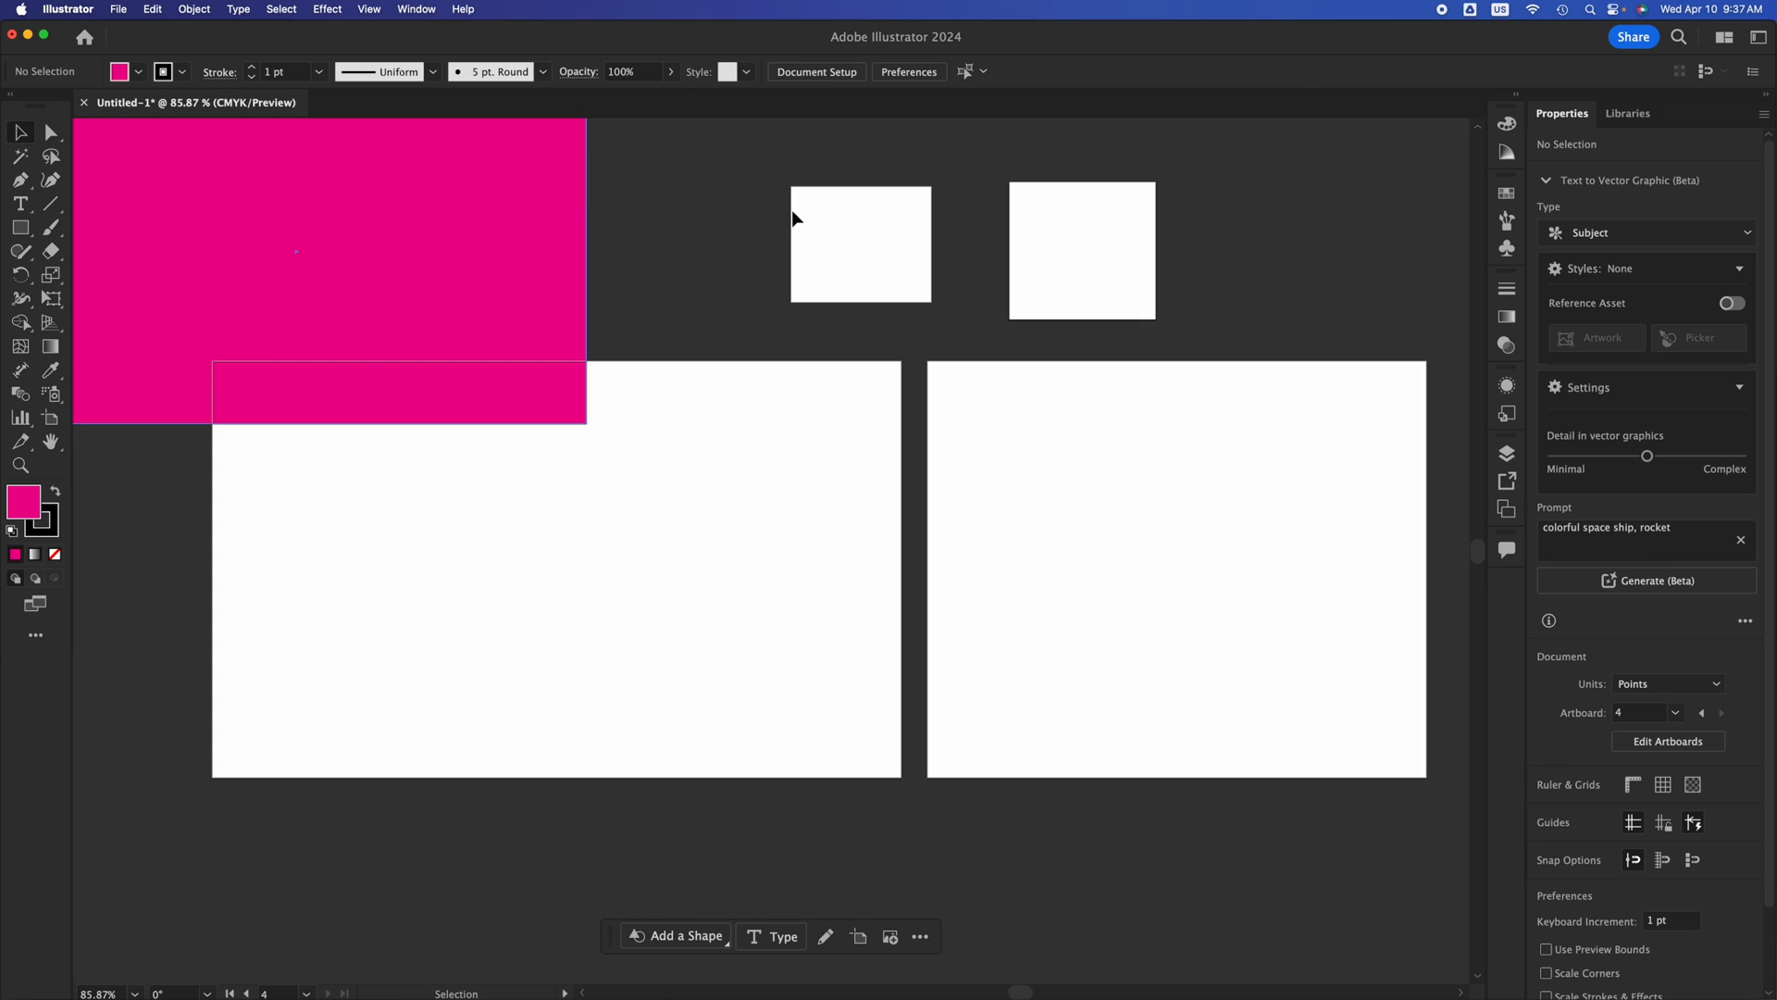
pyautogui.click(370, 313)
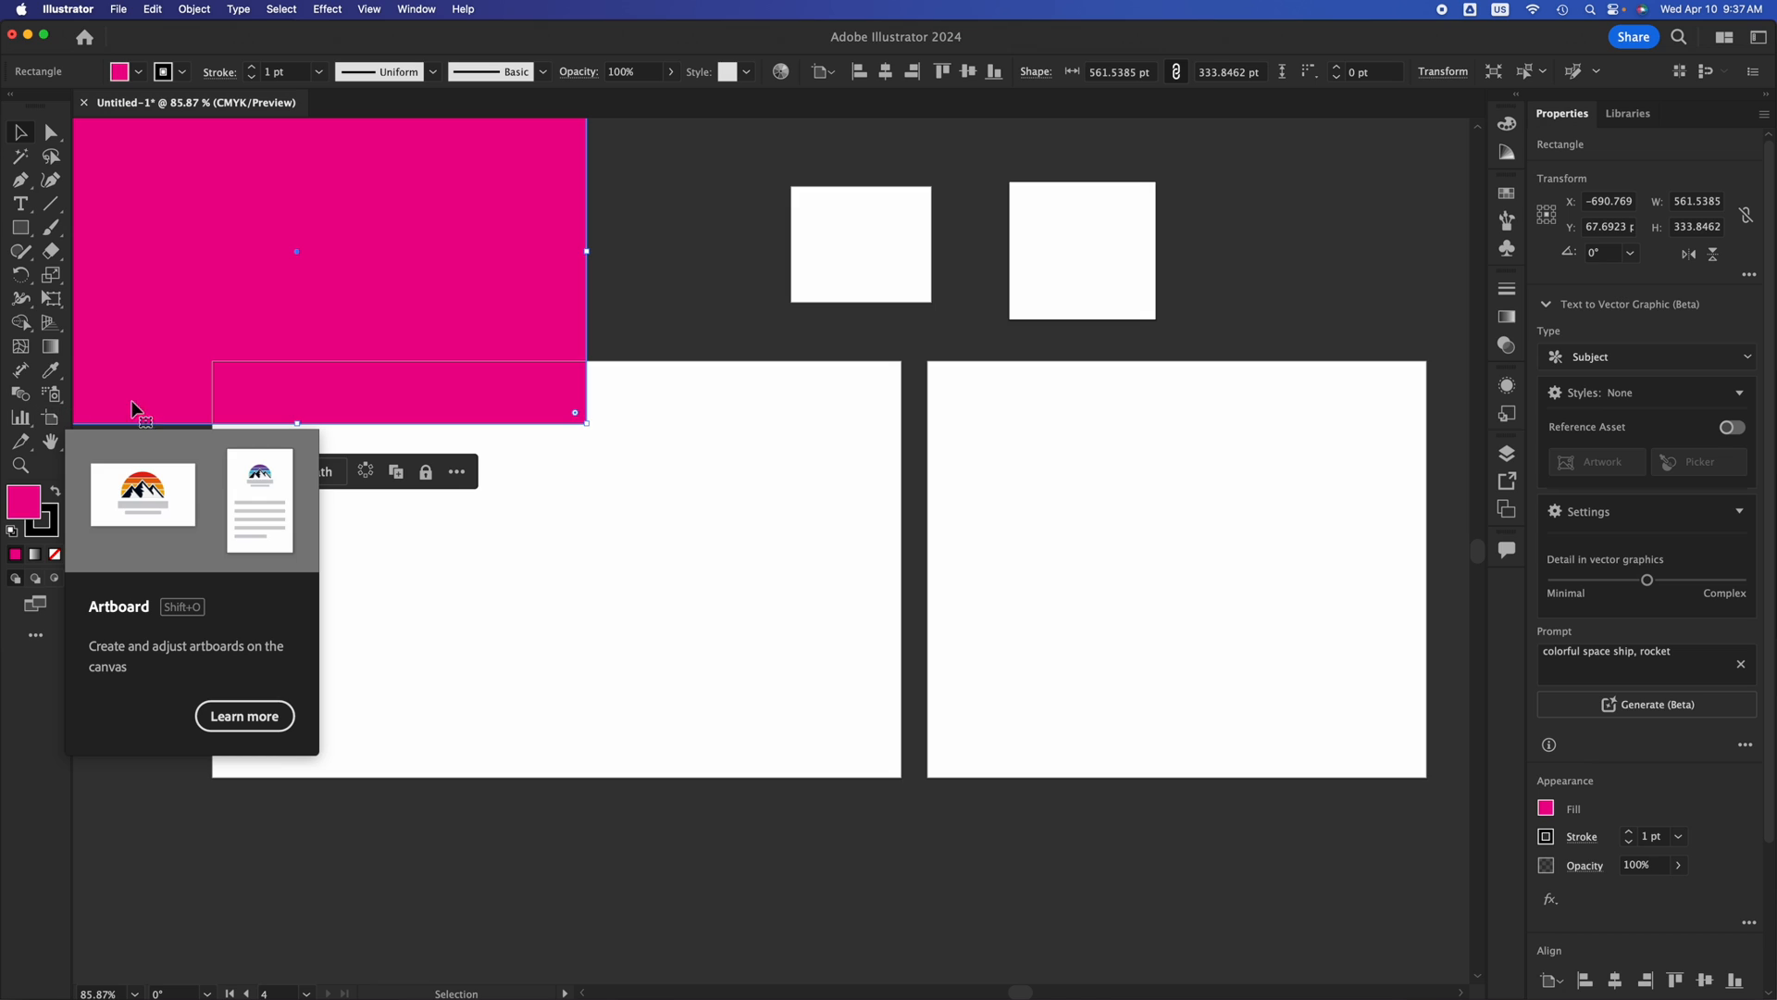
# Delete the two small artboards above the large ones and leave artboard editing.
pyautogui.click(50, 420)
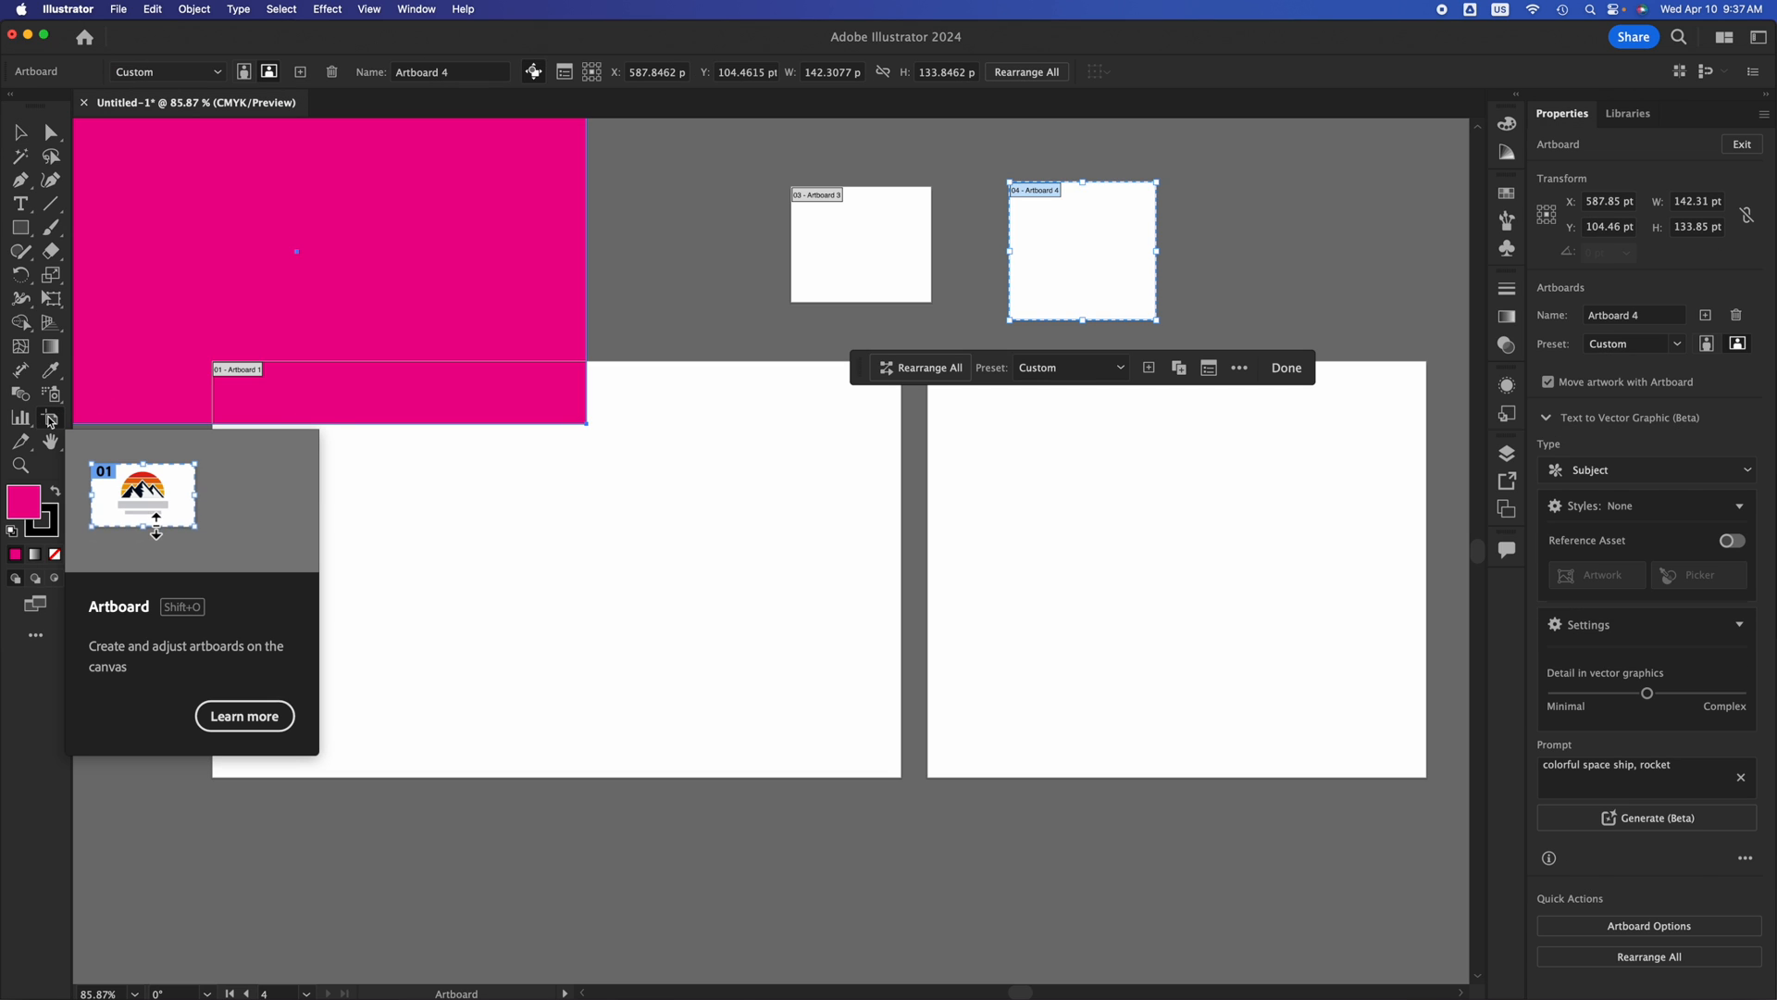
pyautogui.click(846, 250)
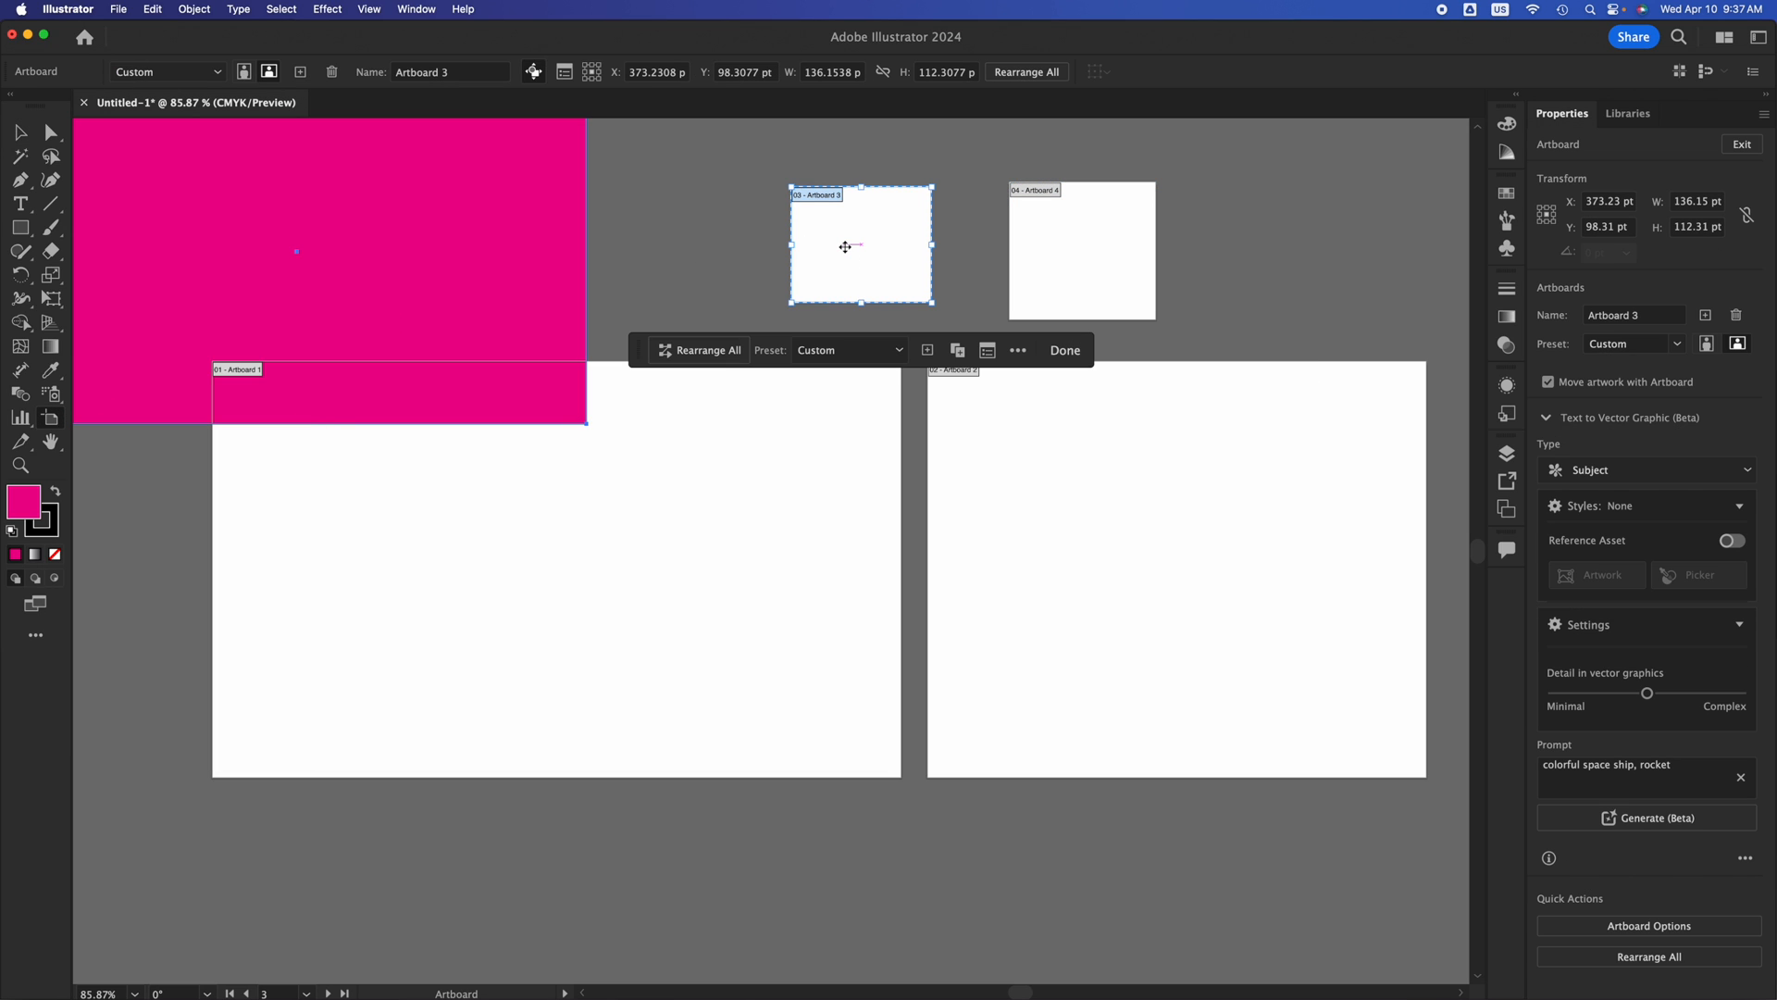
pyautogui.press('Delete')
pyautogui.click(1060, 238)
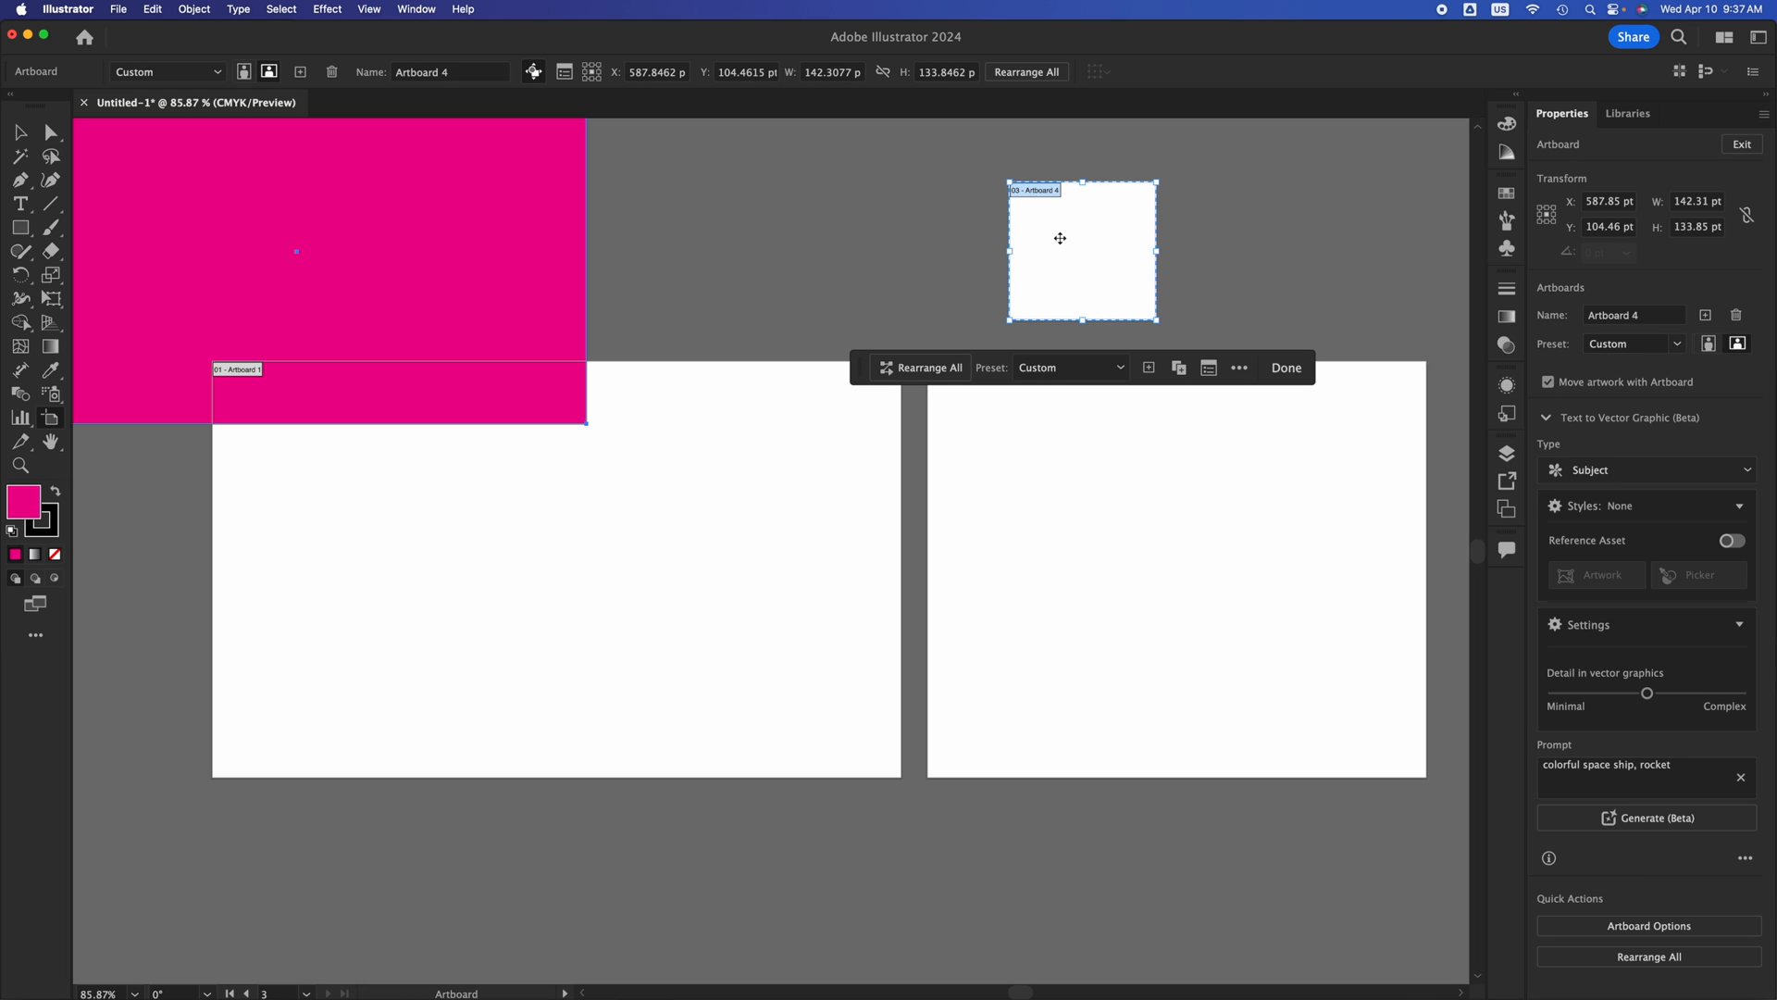
pyautogui.press('Delete')
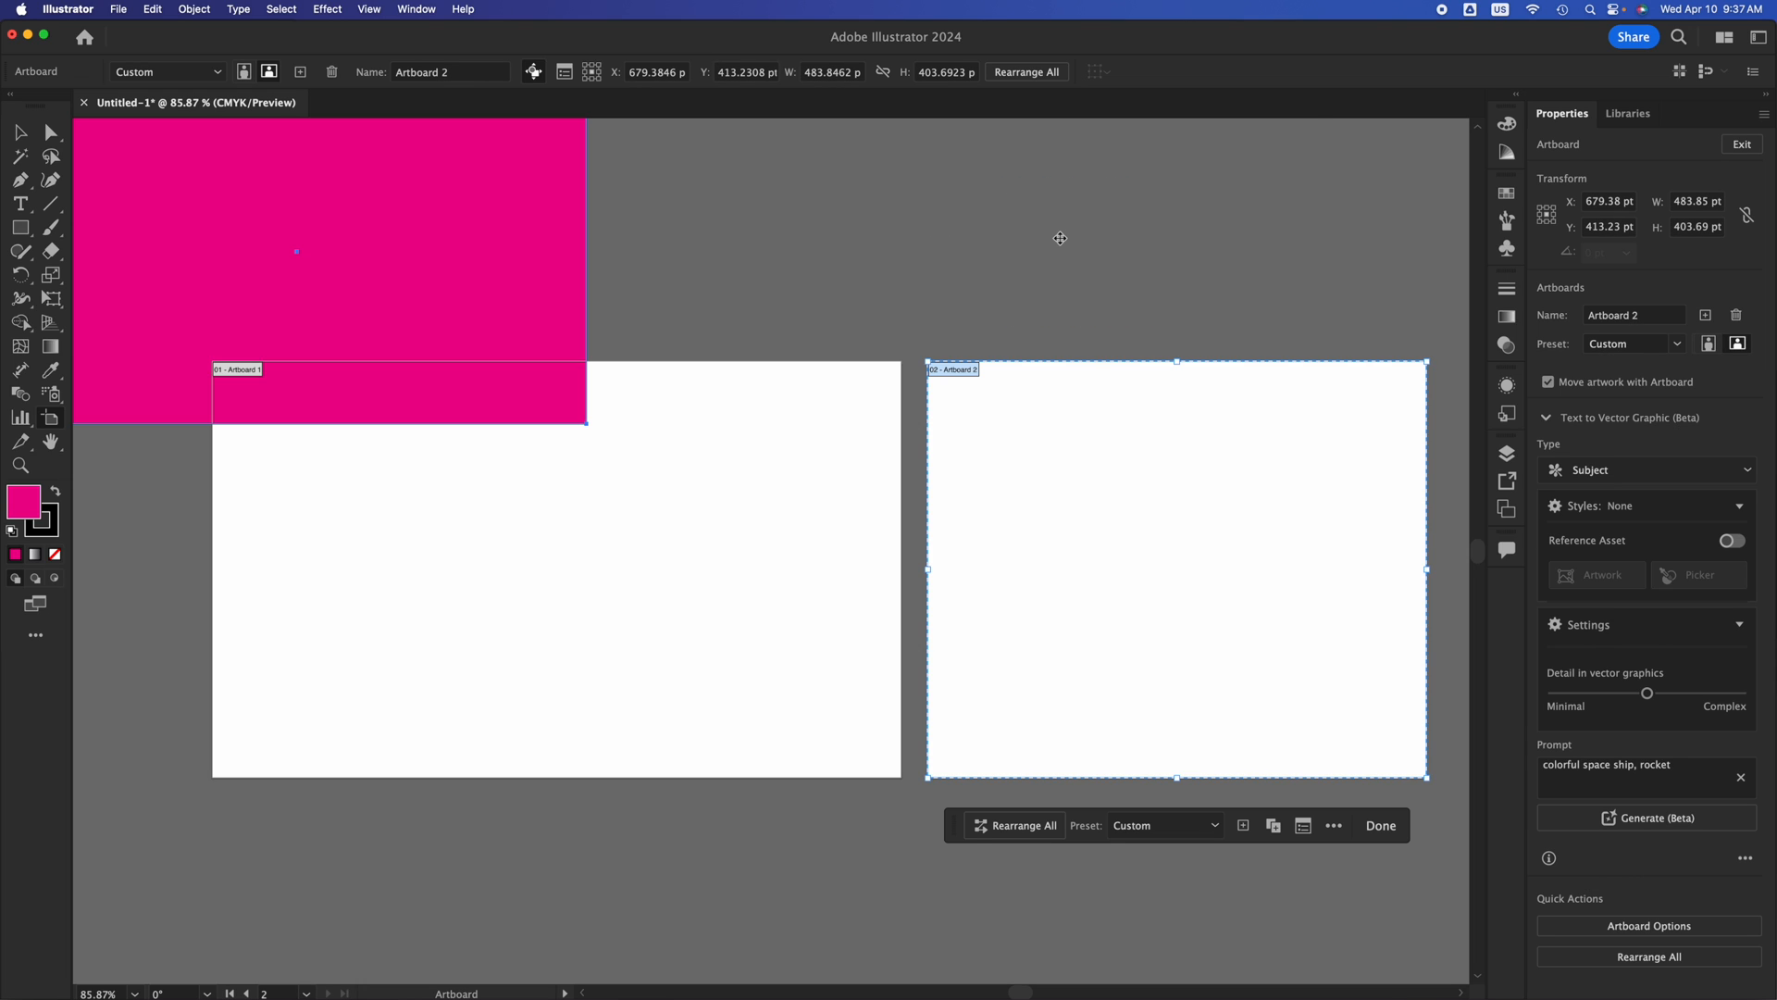
pyautogui.press('Escape')
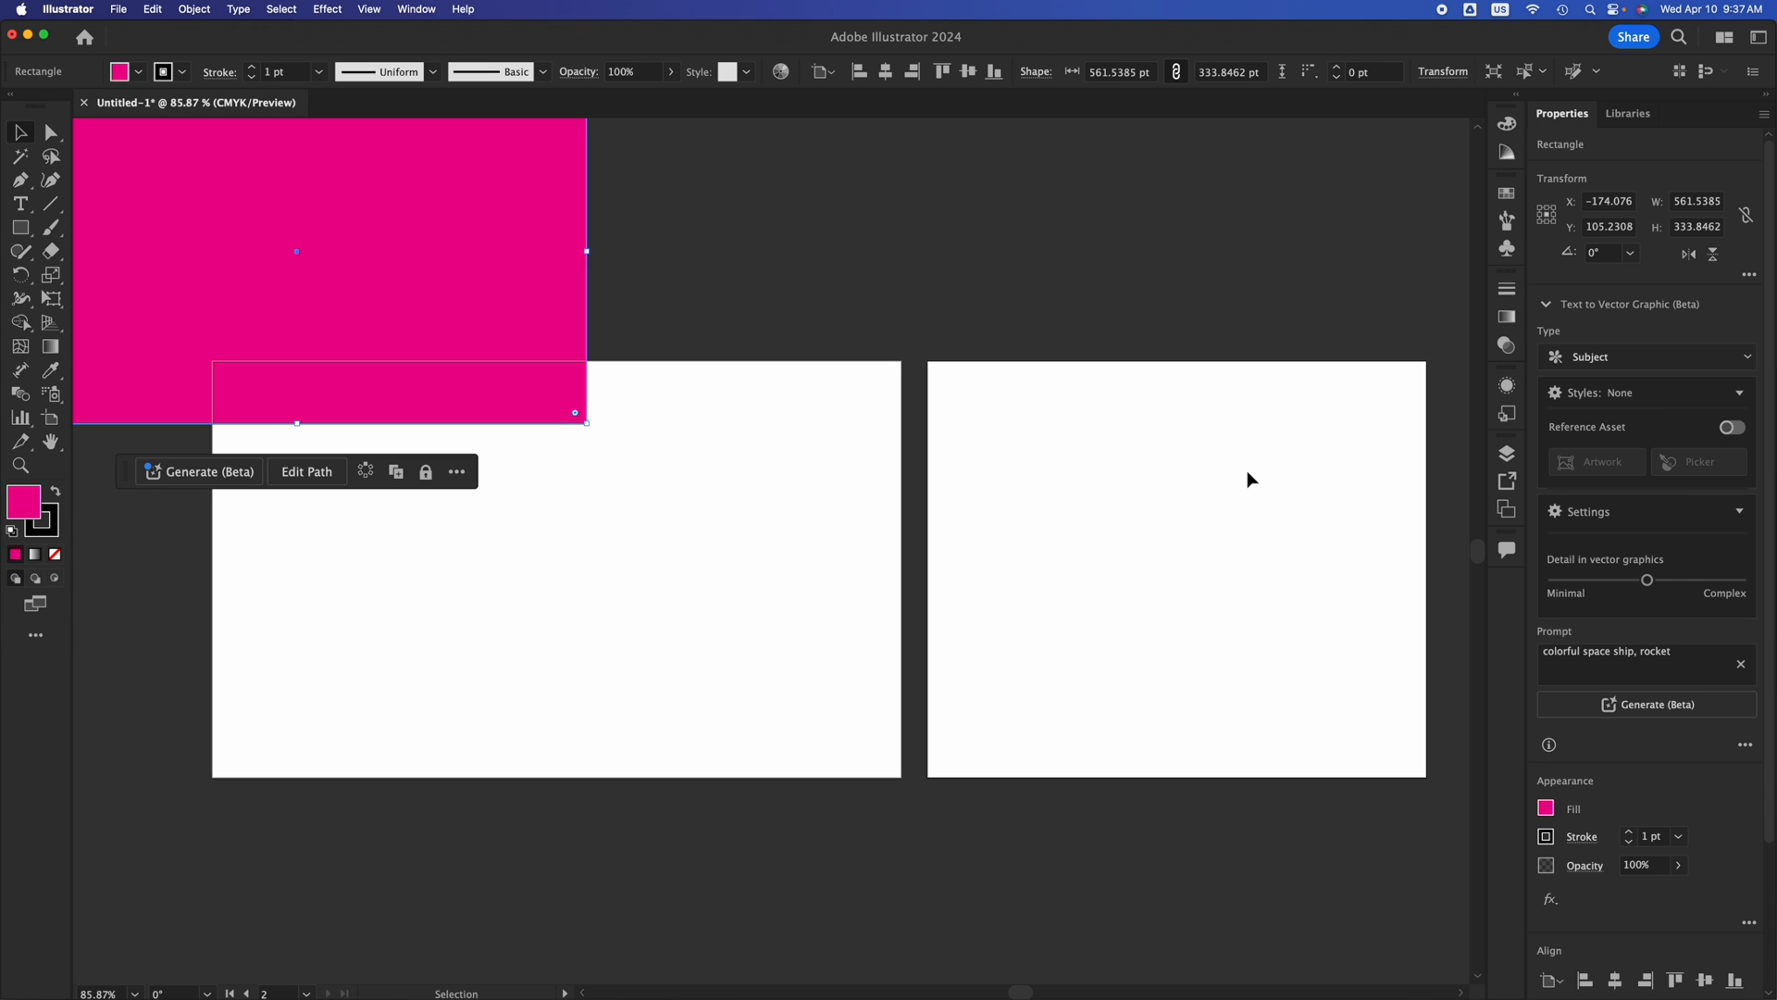
# Move the magenta rectangle fully inside the first artboard, roughly centred.
pyautogui.hscroll(3, 1247, 472)
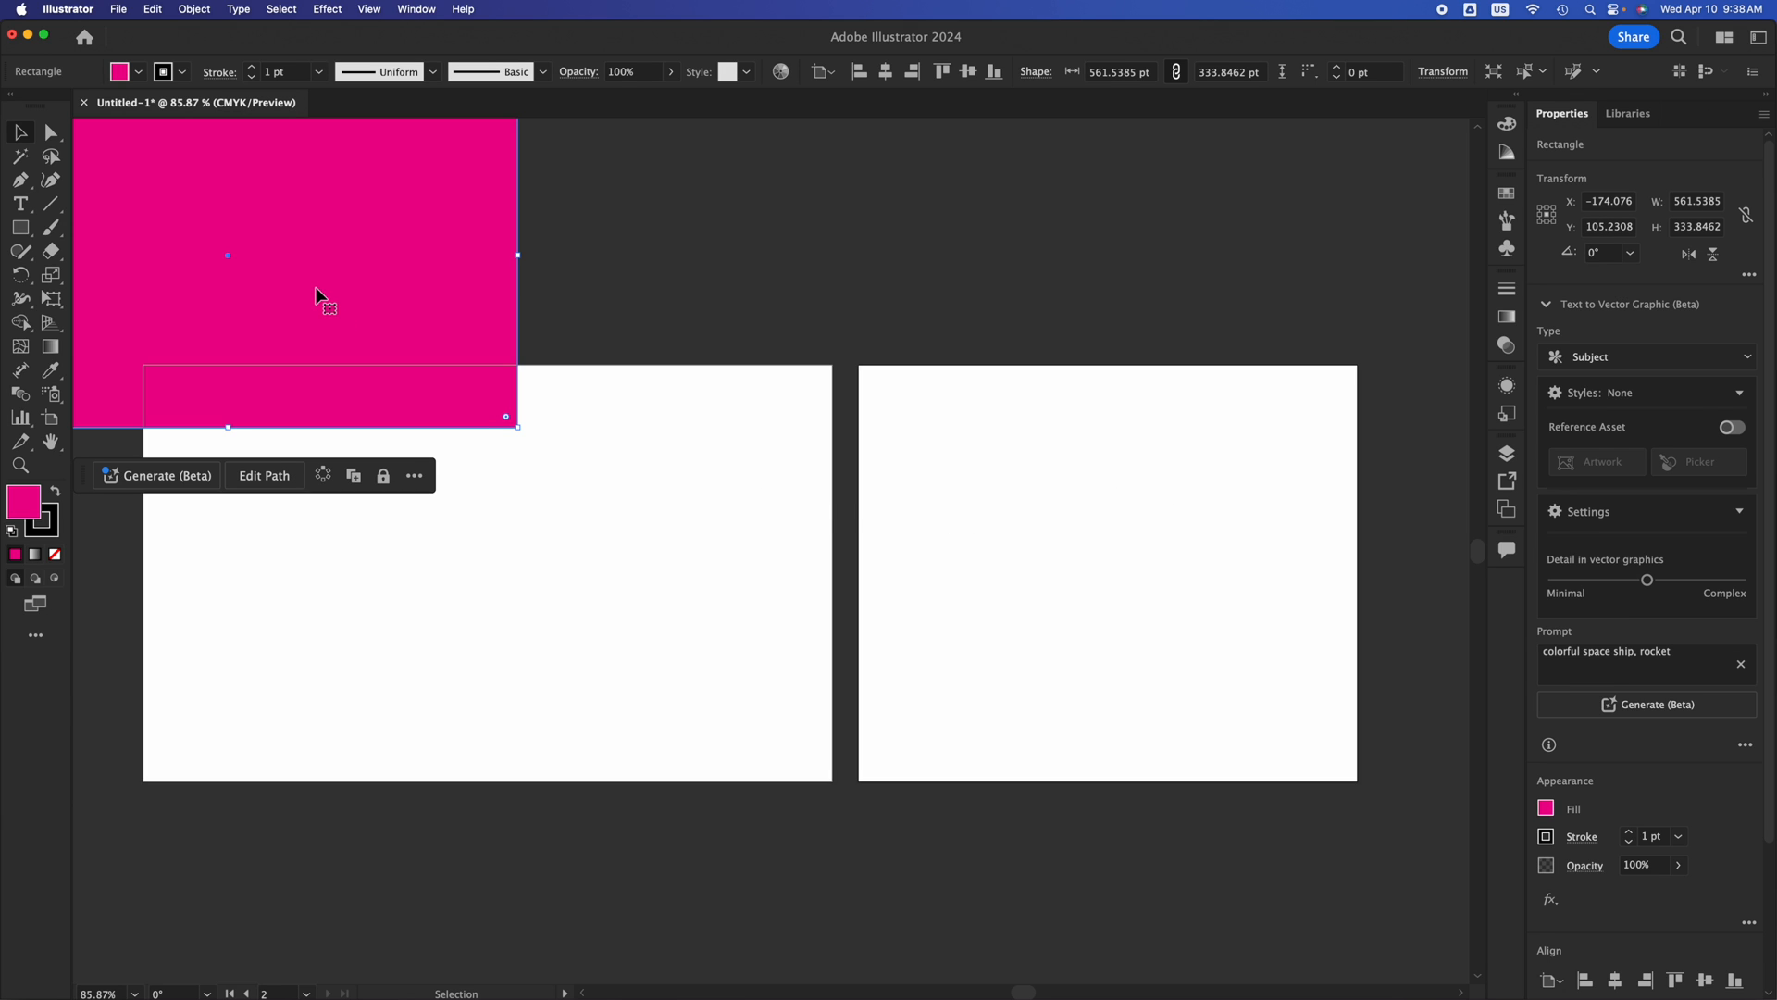
pyautogui.moveTo(314, 295); pyautogui.dragTo(569, 581)
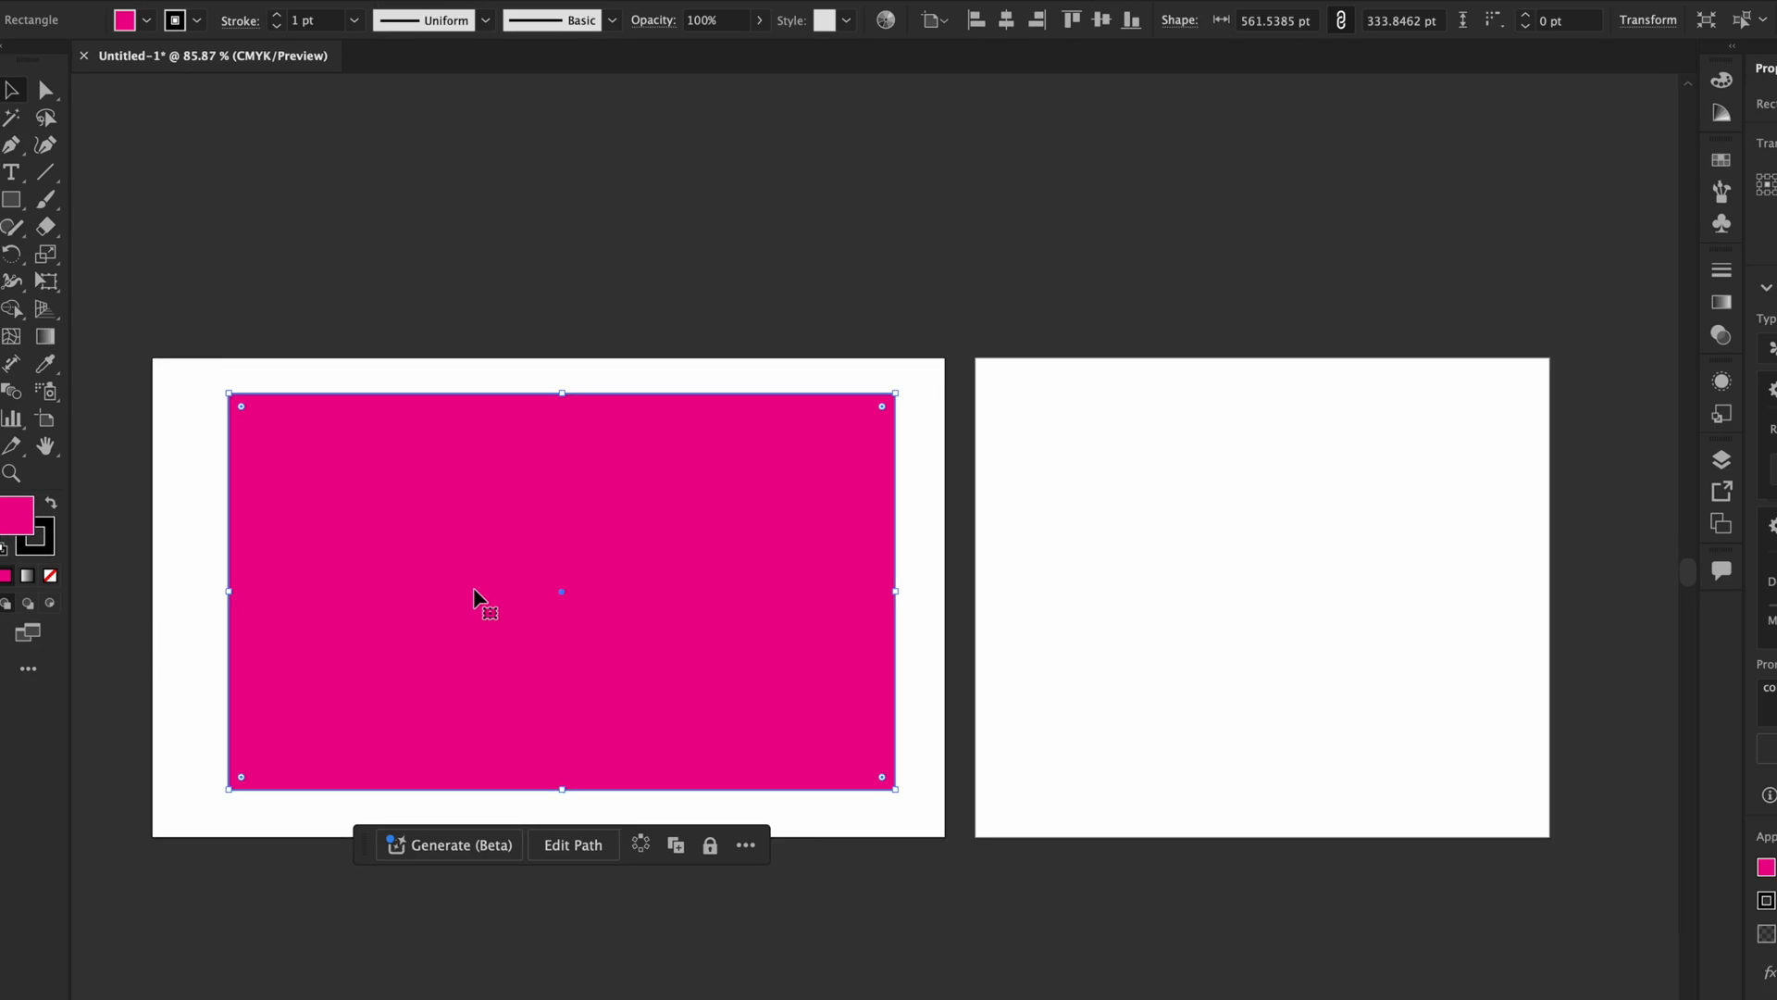
pyautogui.moveTo(474, 589); pyautogui.dragTo(483, 589)
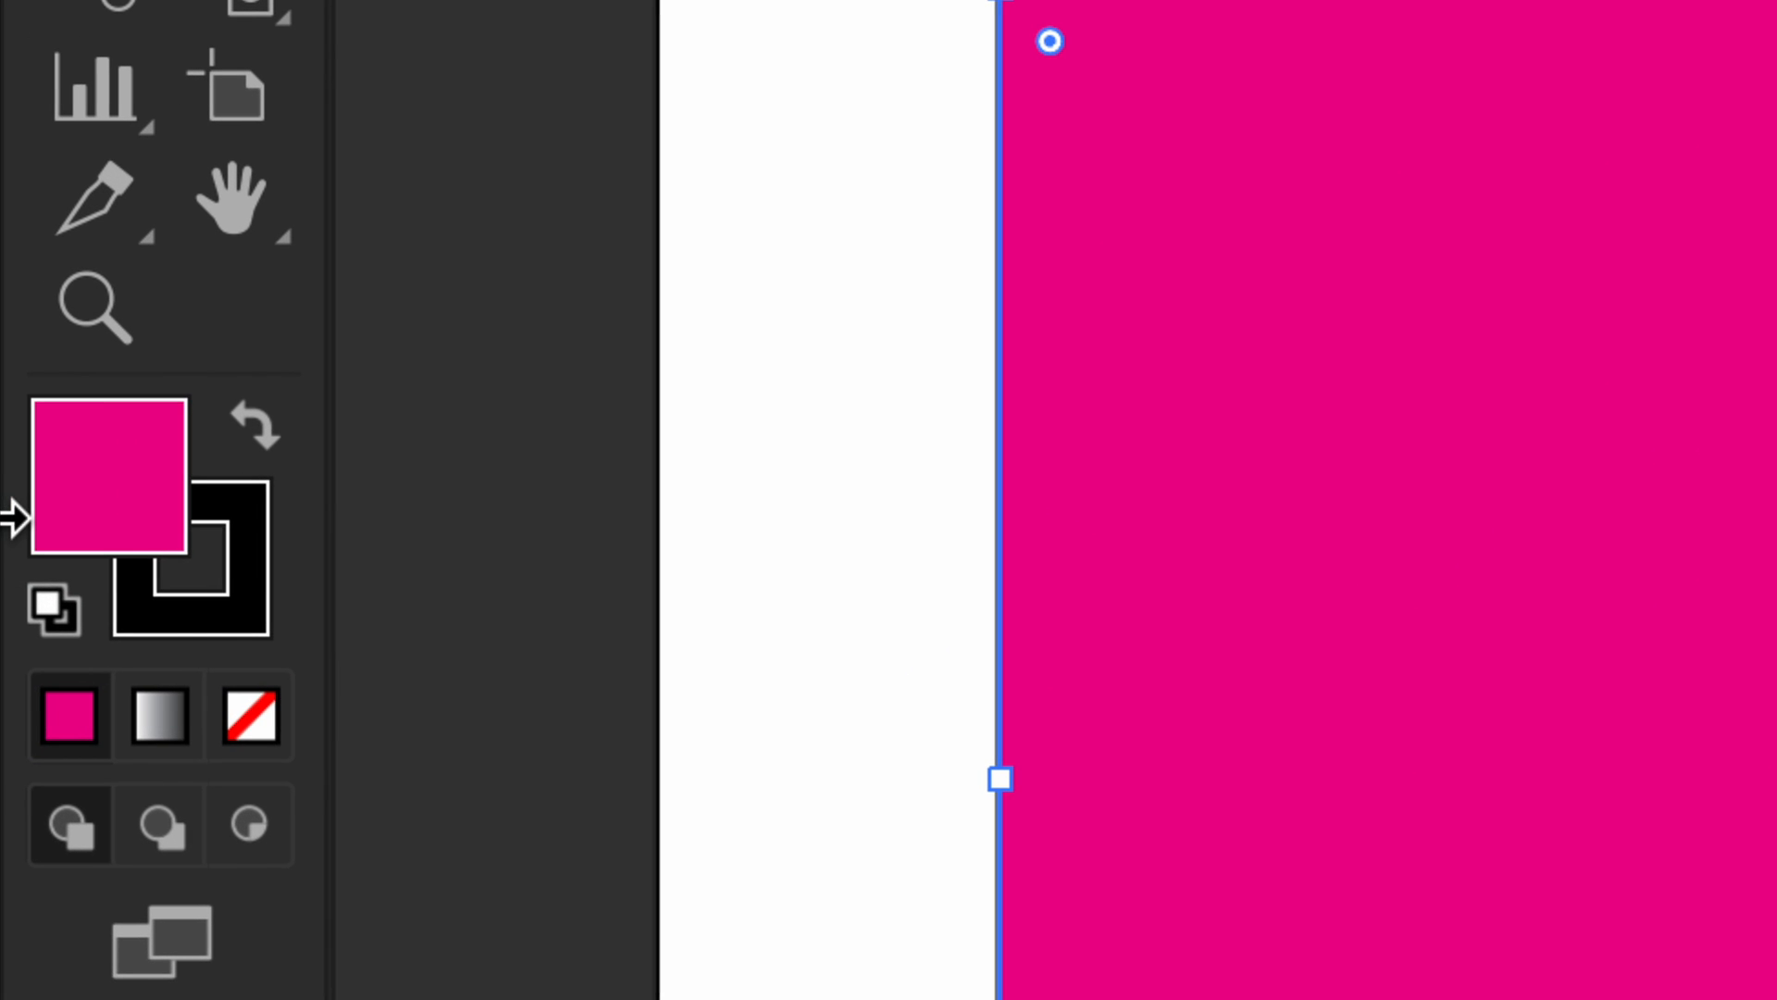
# Set the rectangle's stroke to None, make the fill active again and inspect the rectangle's edges with it deselected.
pyautogui.doubleClick(190, 614)
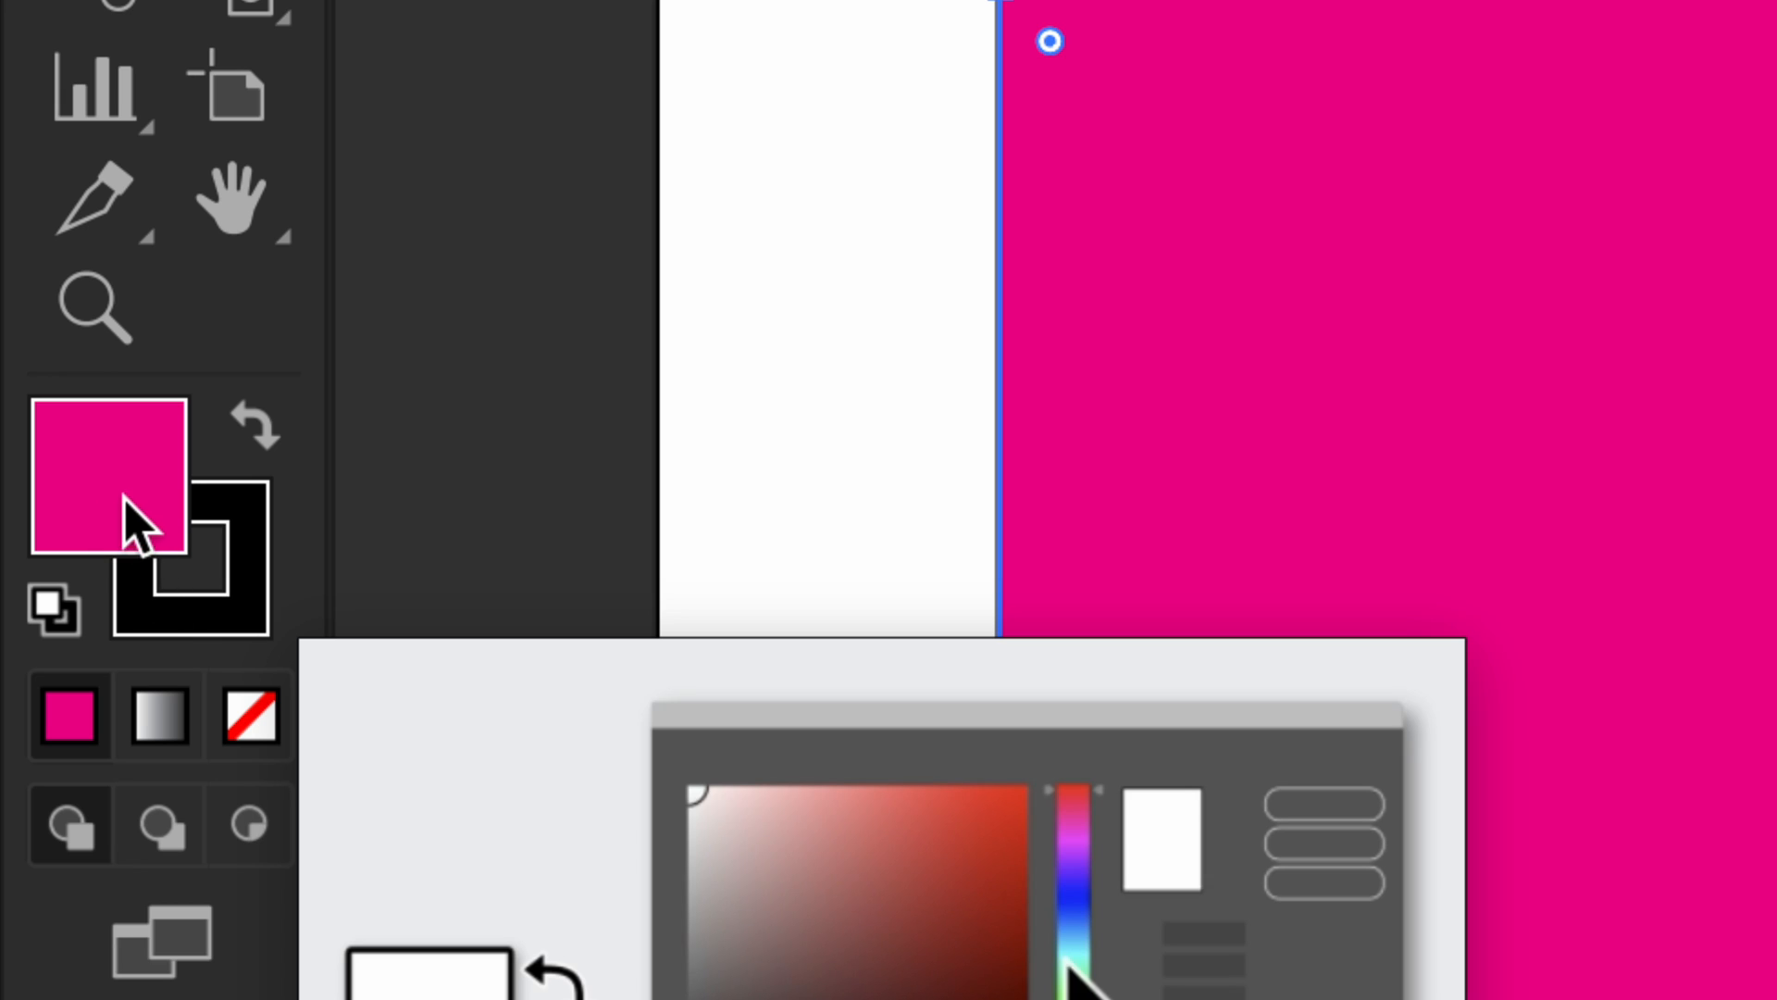
pyautogui.click(225, 606)
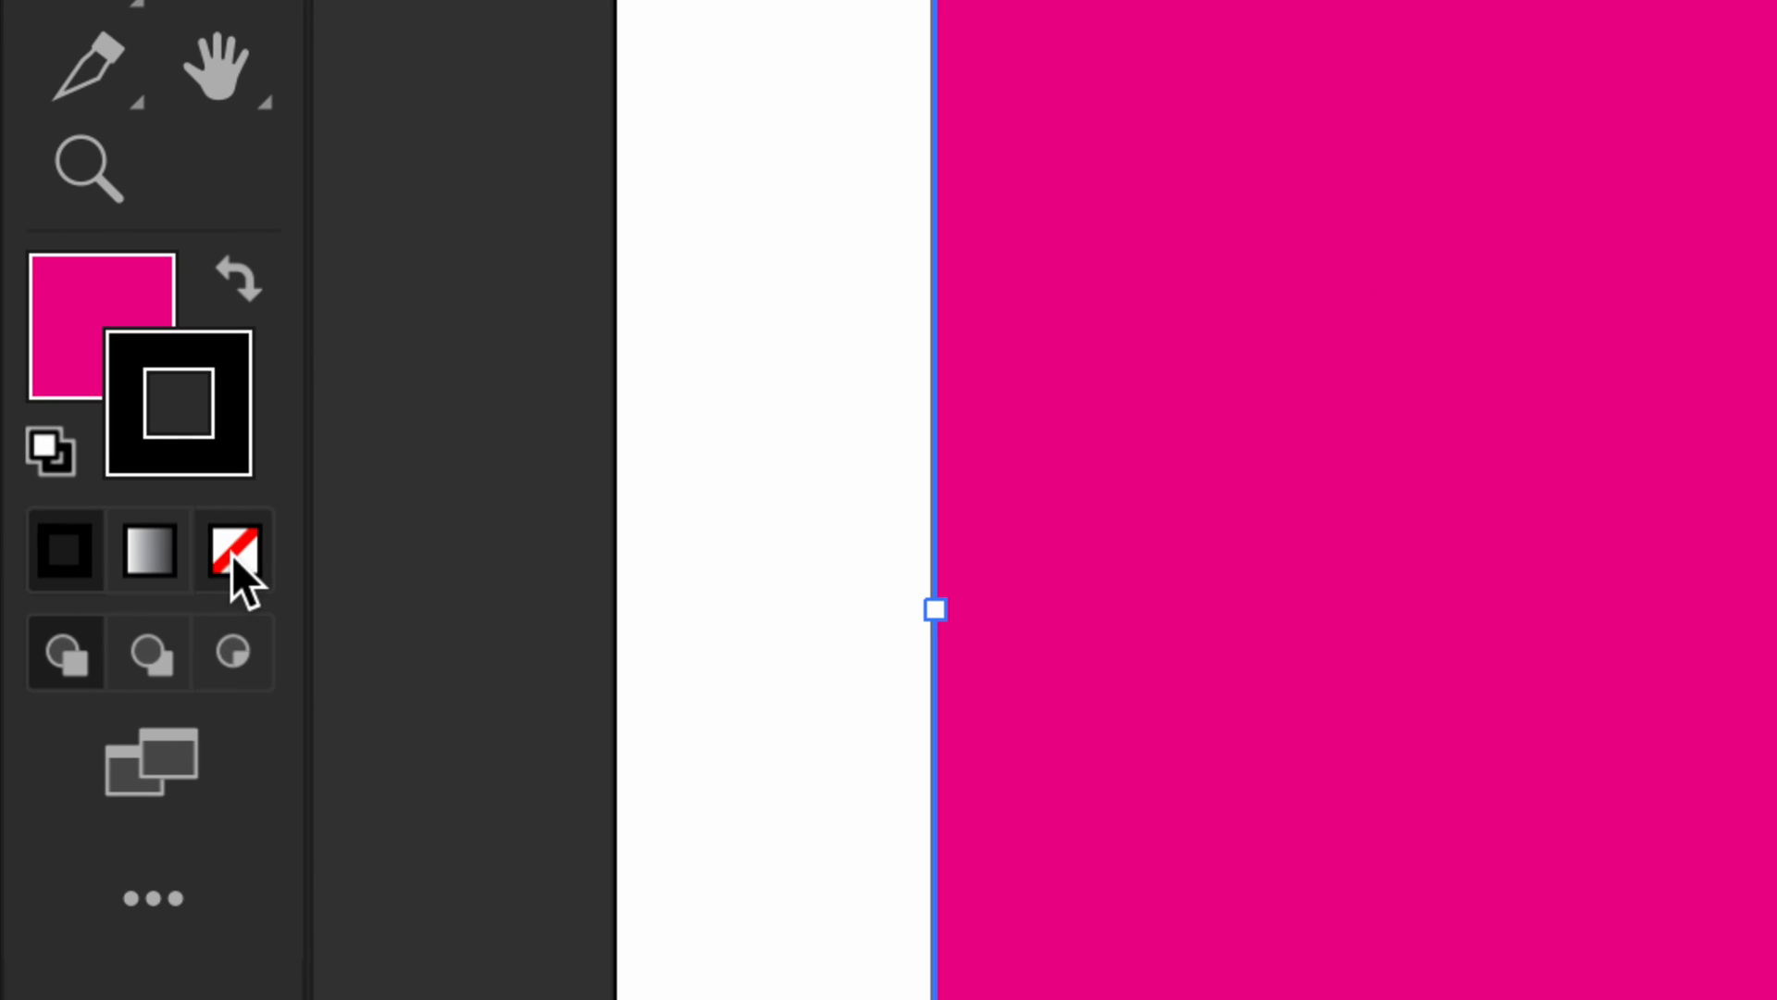
pyautogui.click(233, 553)
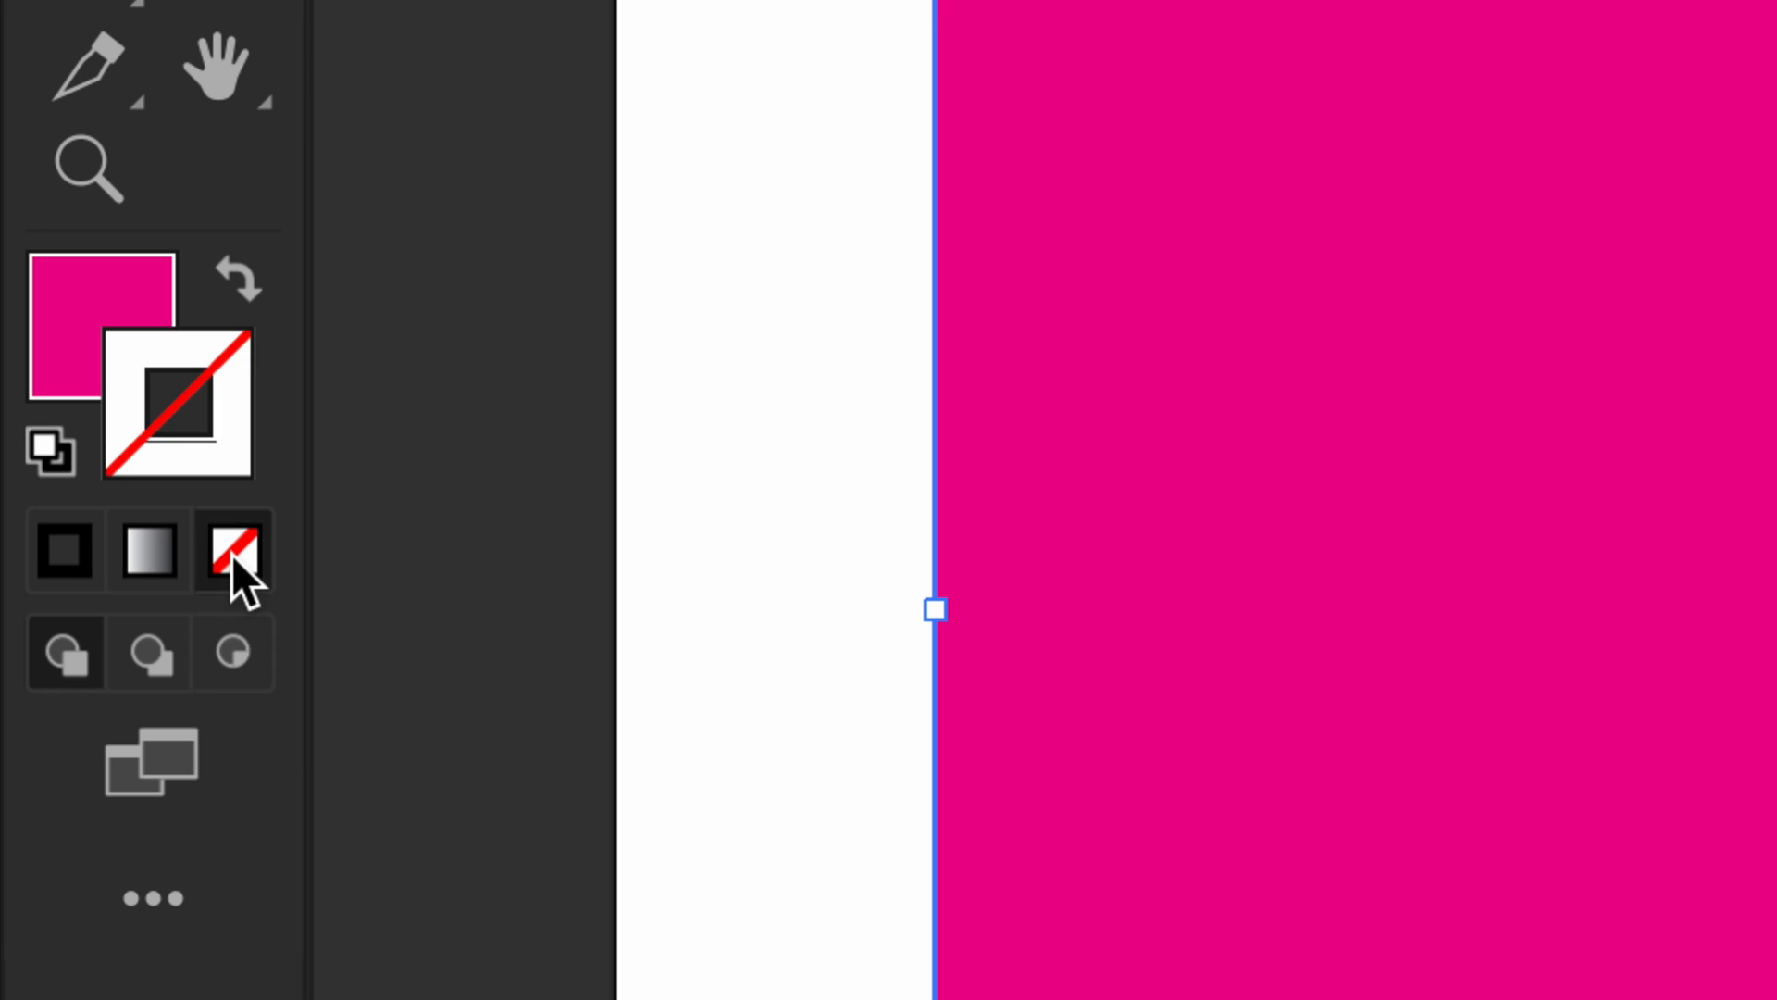
pyautogui.click(136, 292)
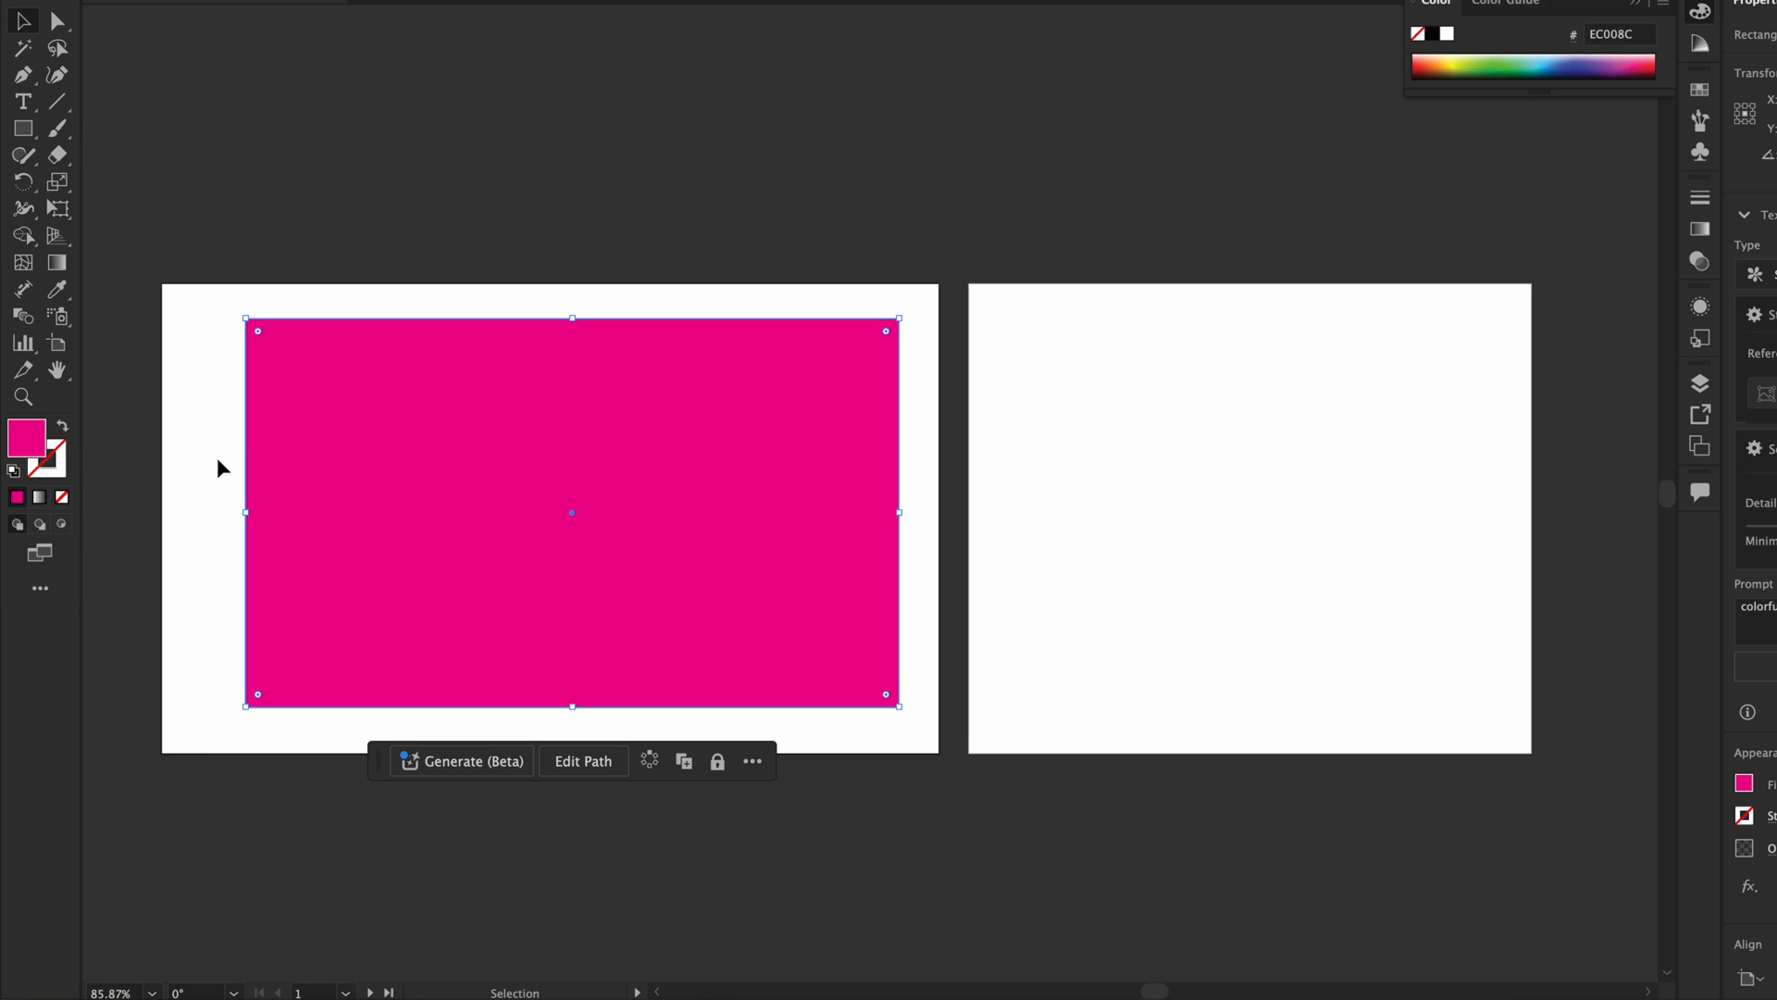
pyautogui.click(217, 457)
pyautogui.click(353, 437)
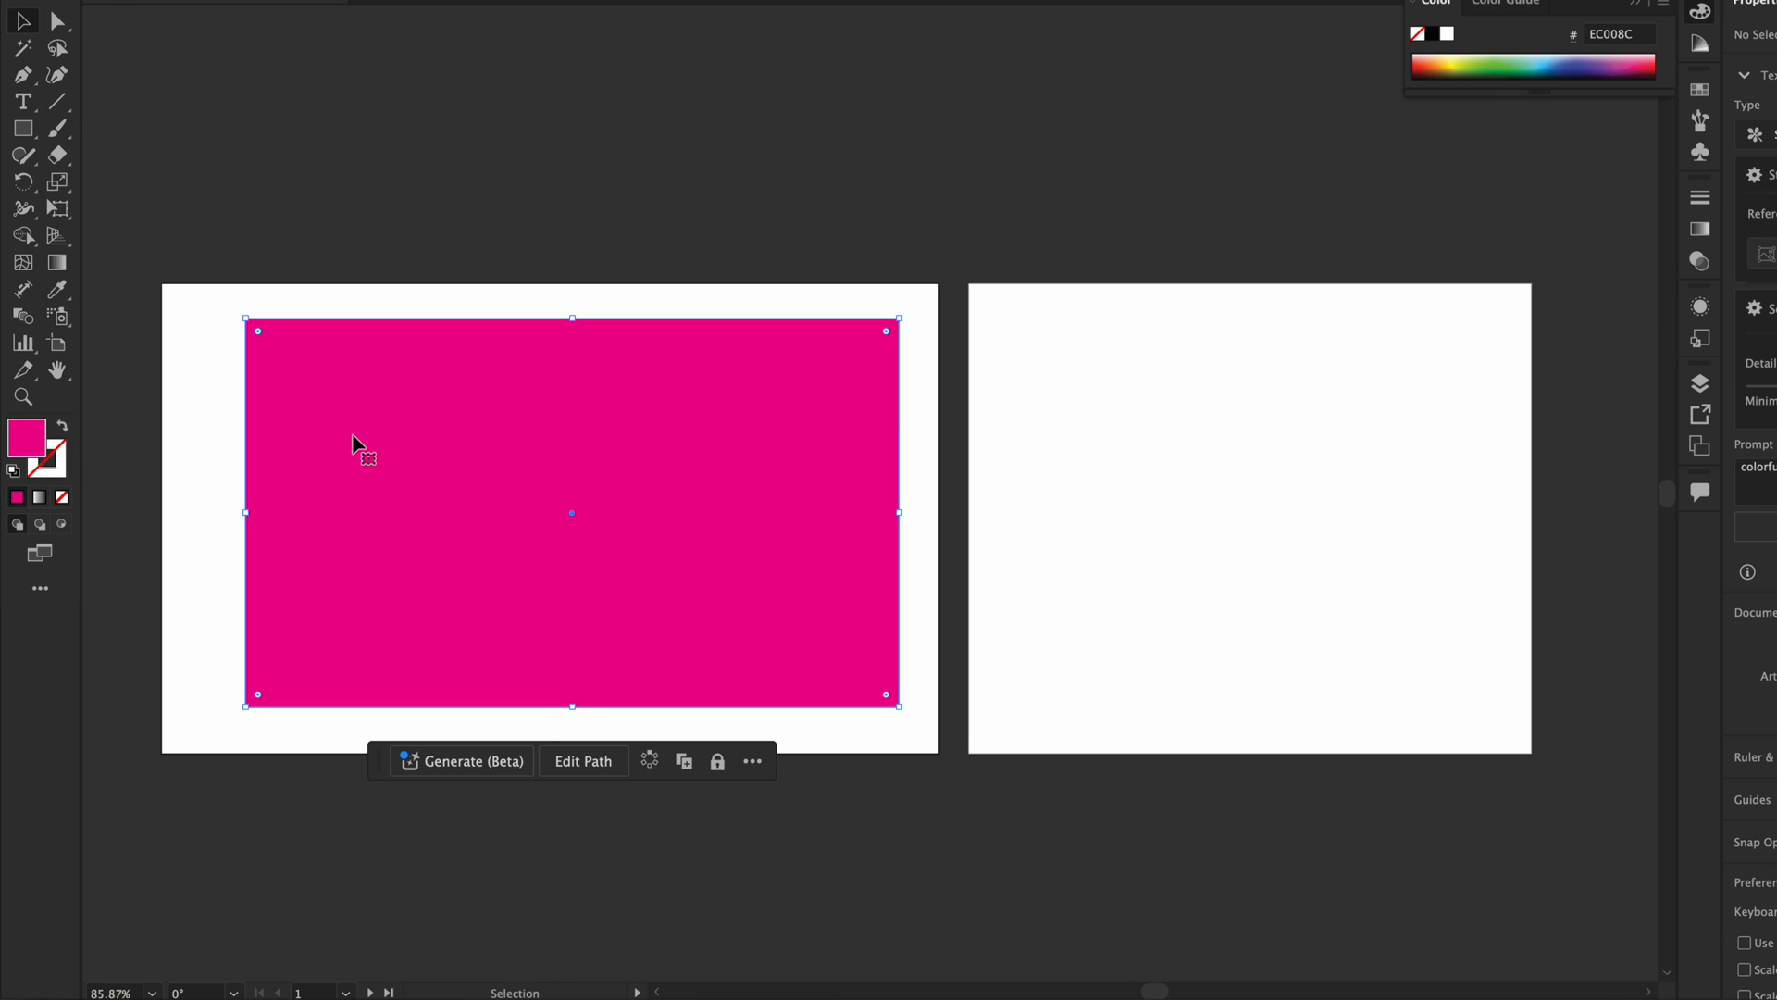
pyautogui.click(230, 403)
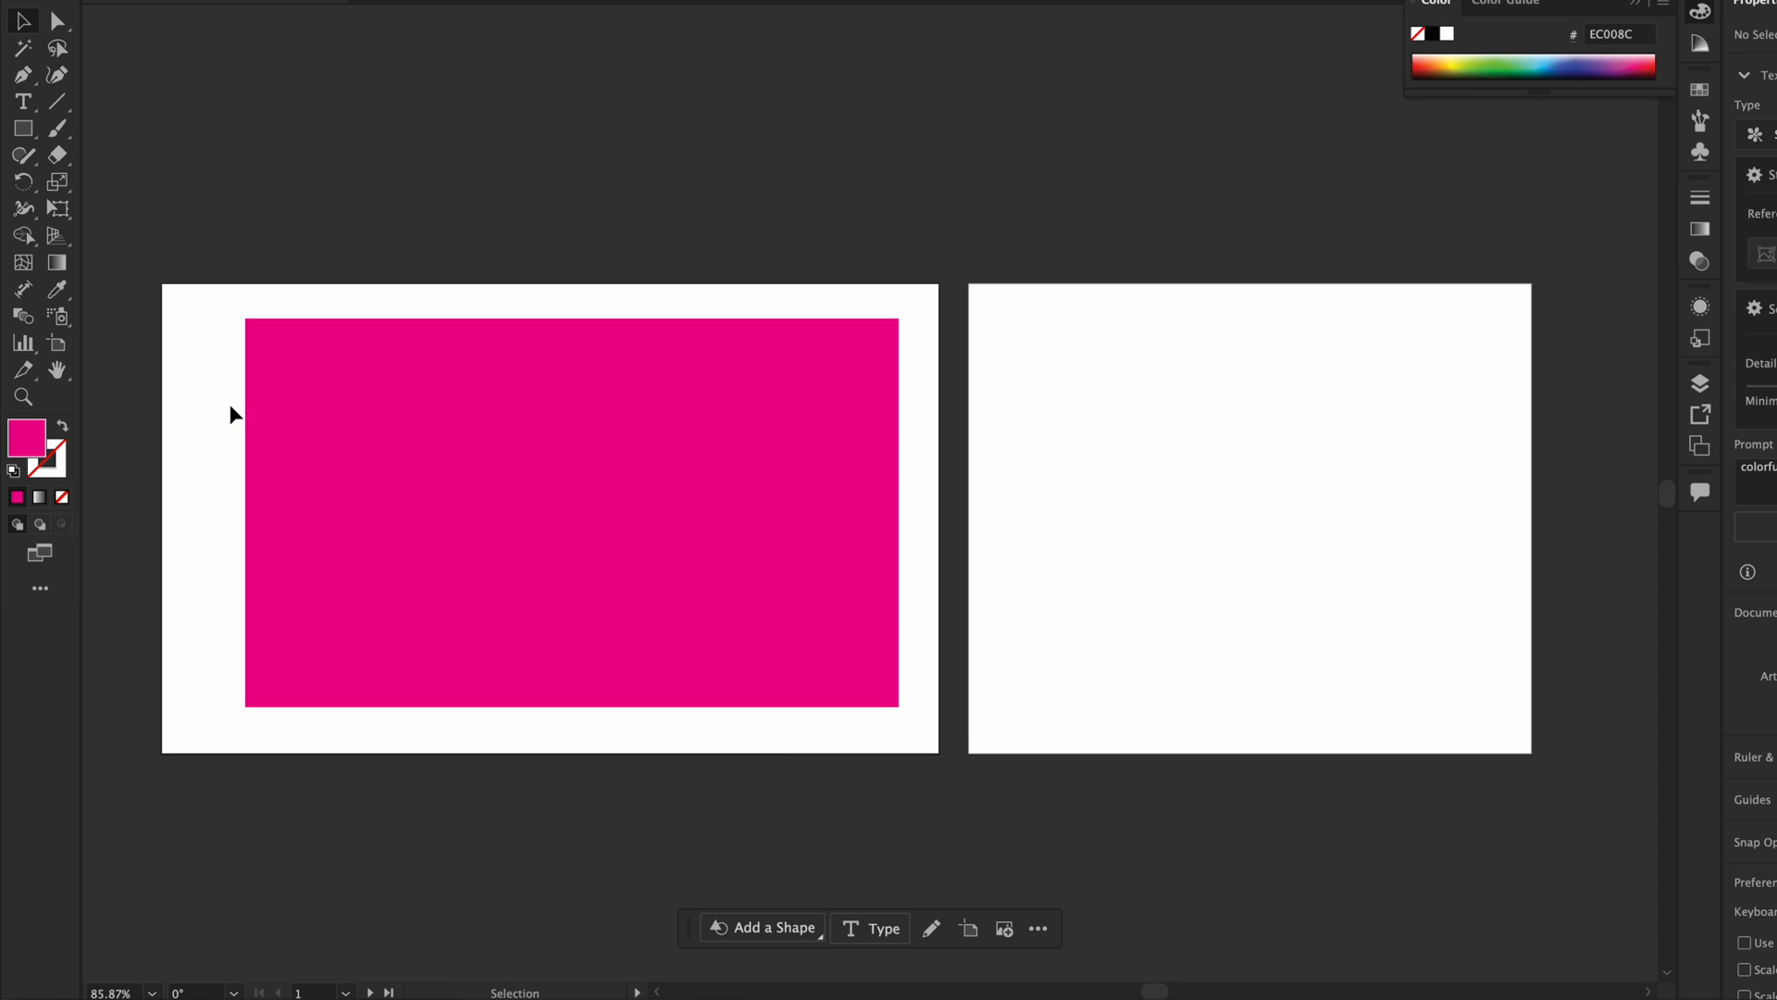
# Select the rectangle and set its stroke color to red F90606 in the Color Picker.
pyautogui.click(307, 411)
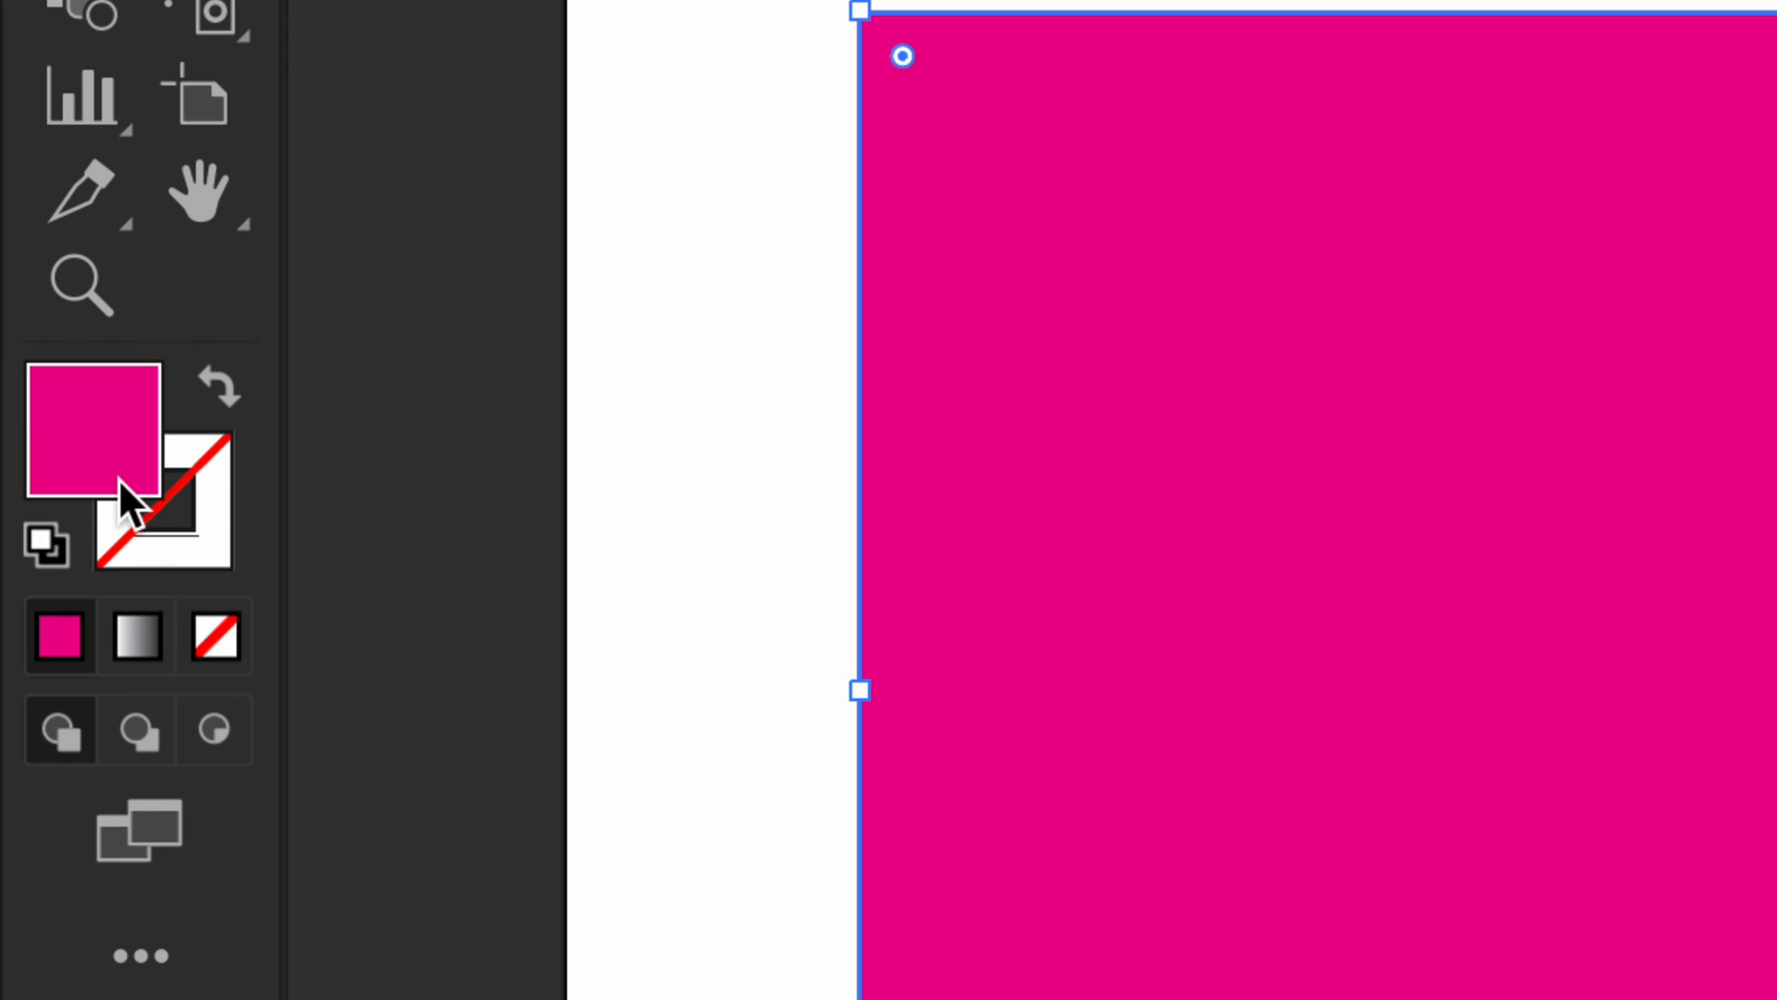
pyautogui.click(41, 457)
pyautogui.doubleClick(236, 676)
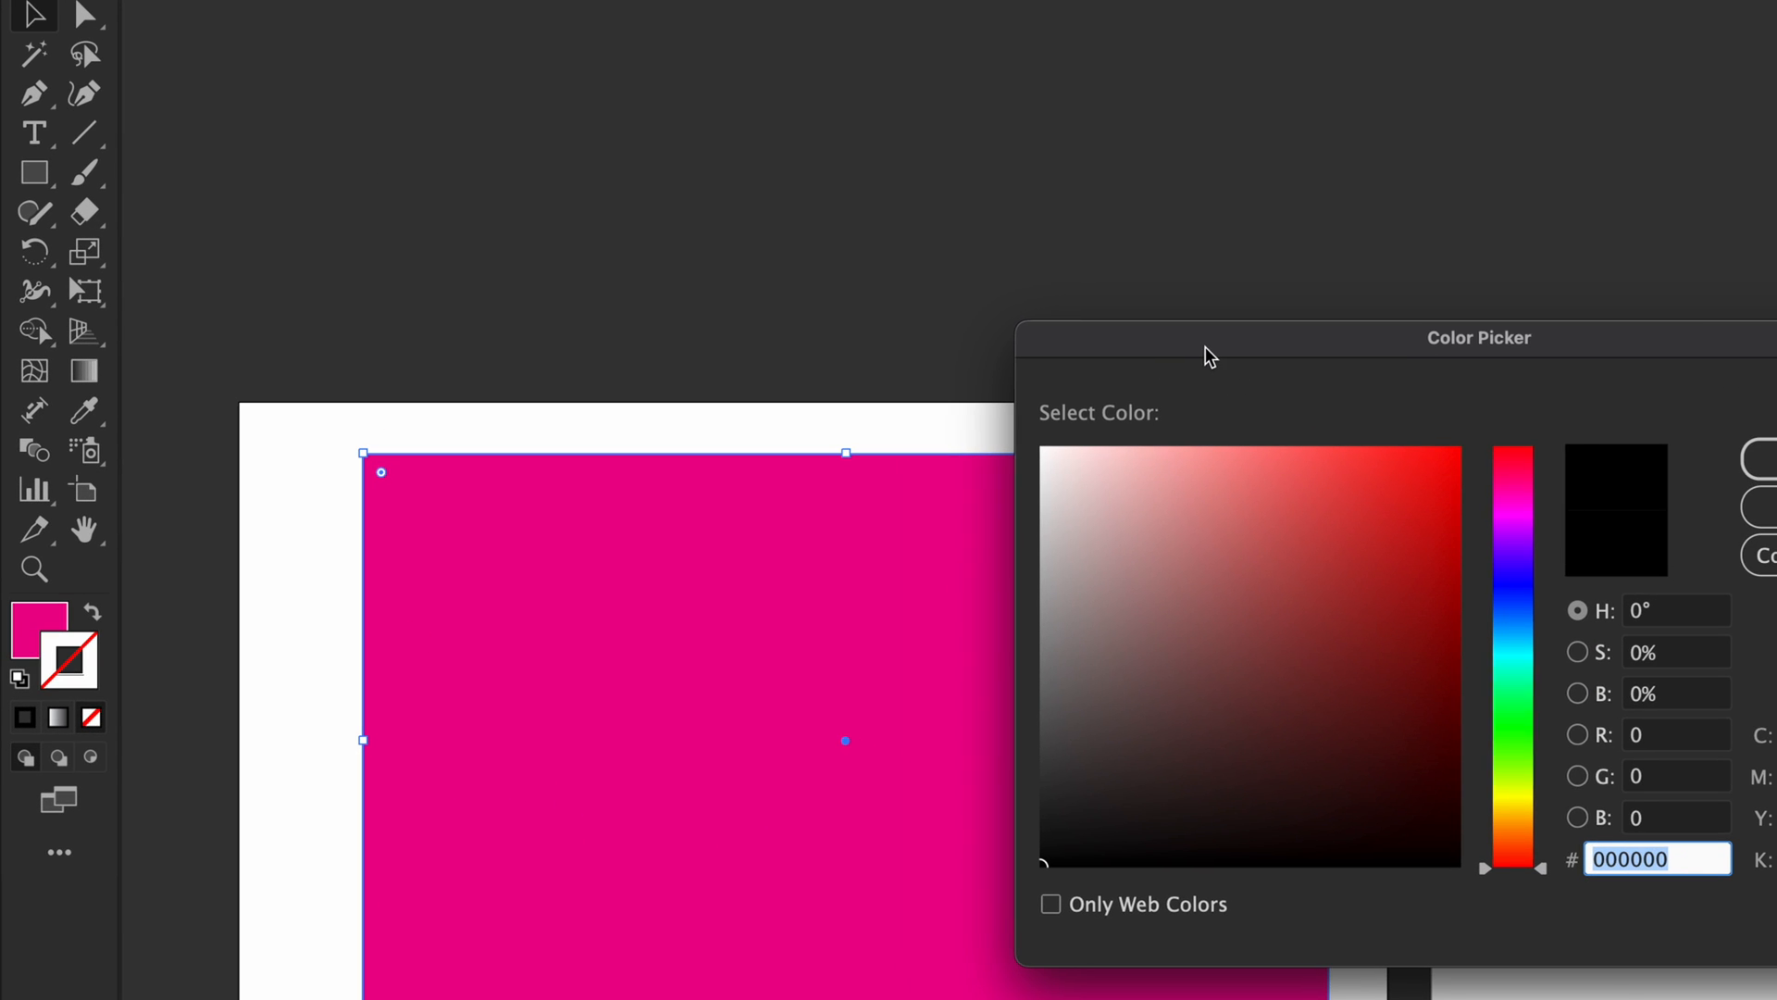
pyautogui.moveTo(1206, 353); pyautogui.dragTo(508, 163)
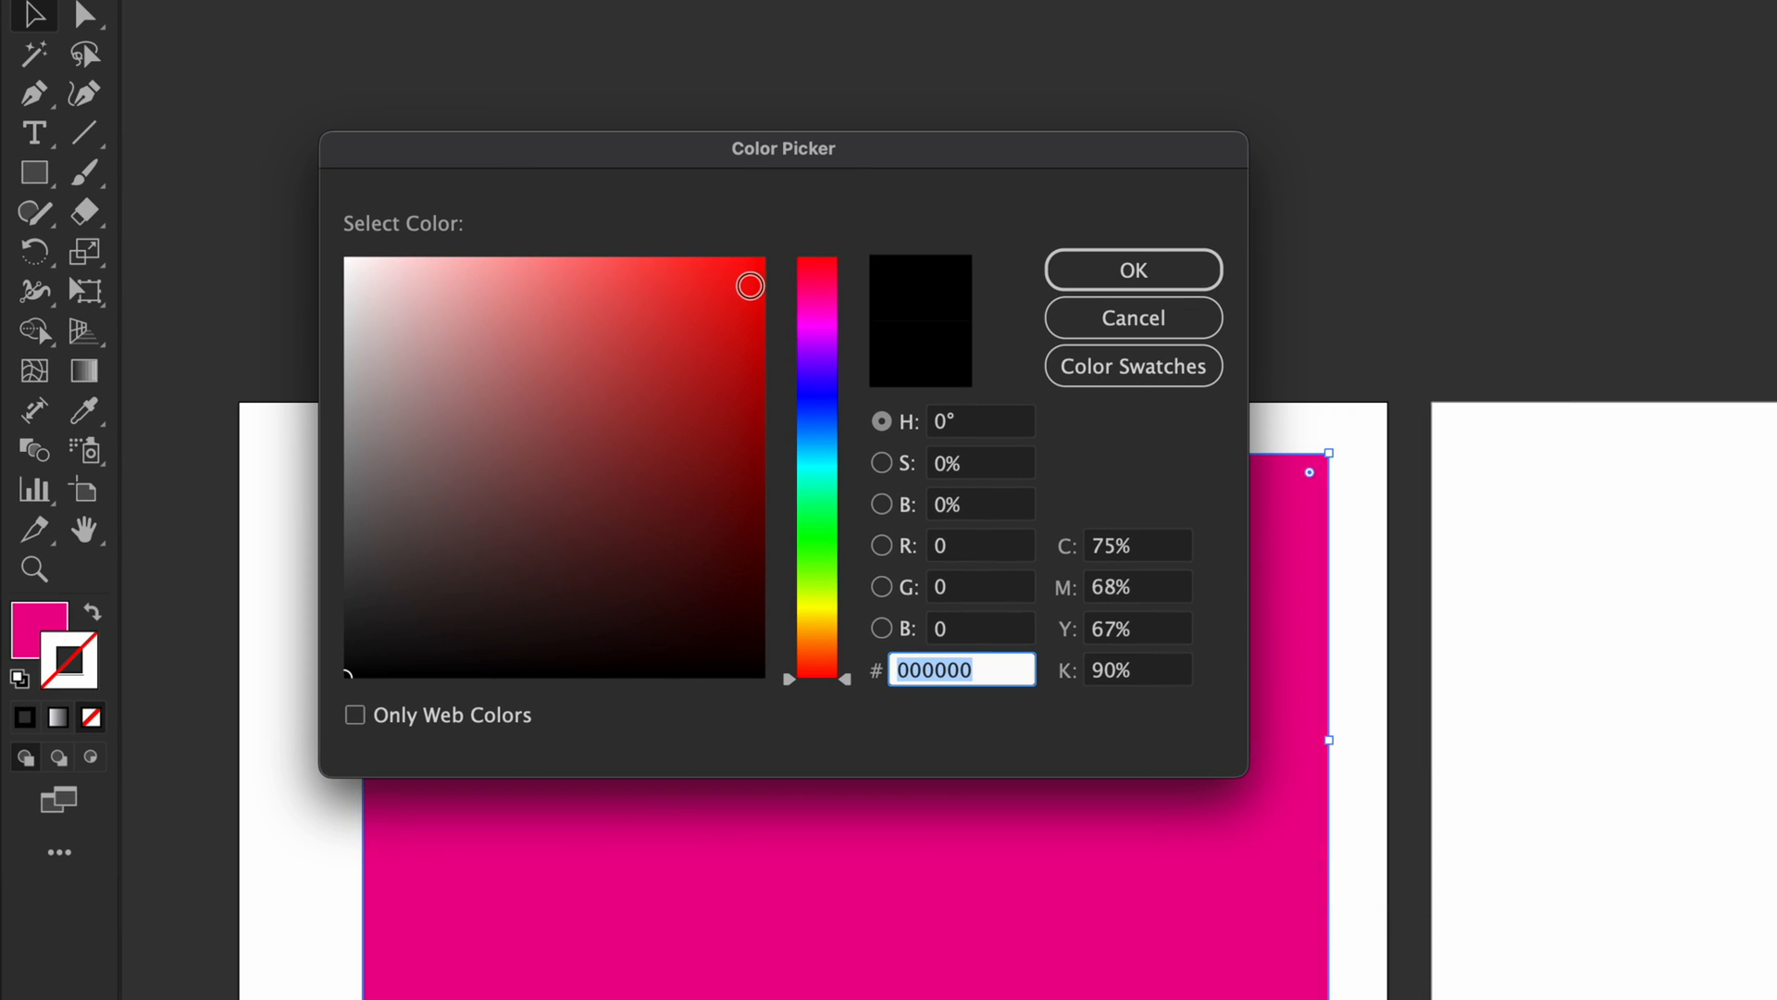
pyautogui.click(757, 265)
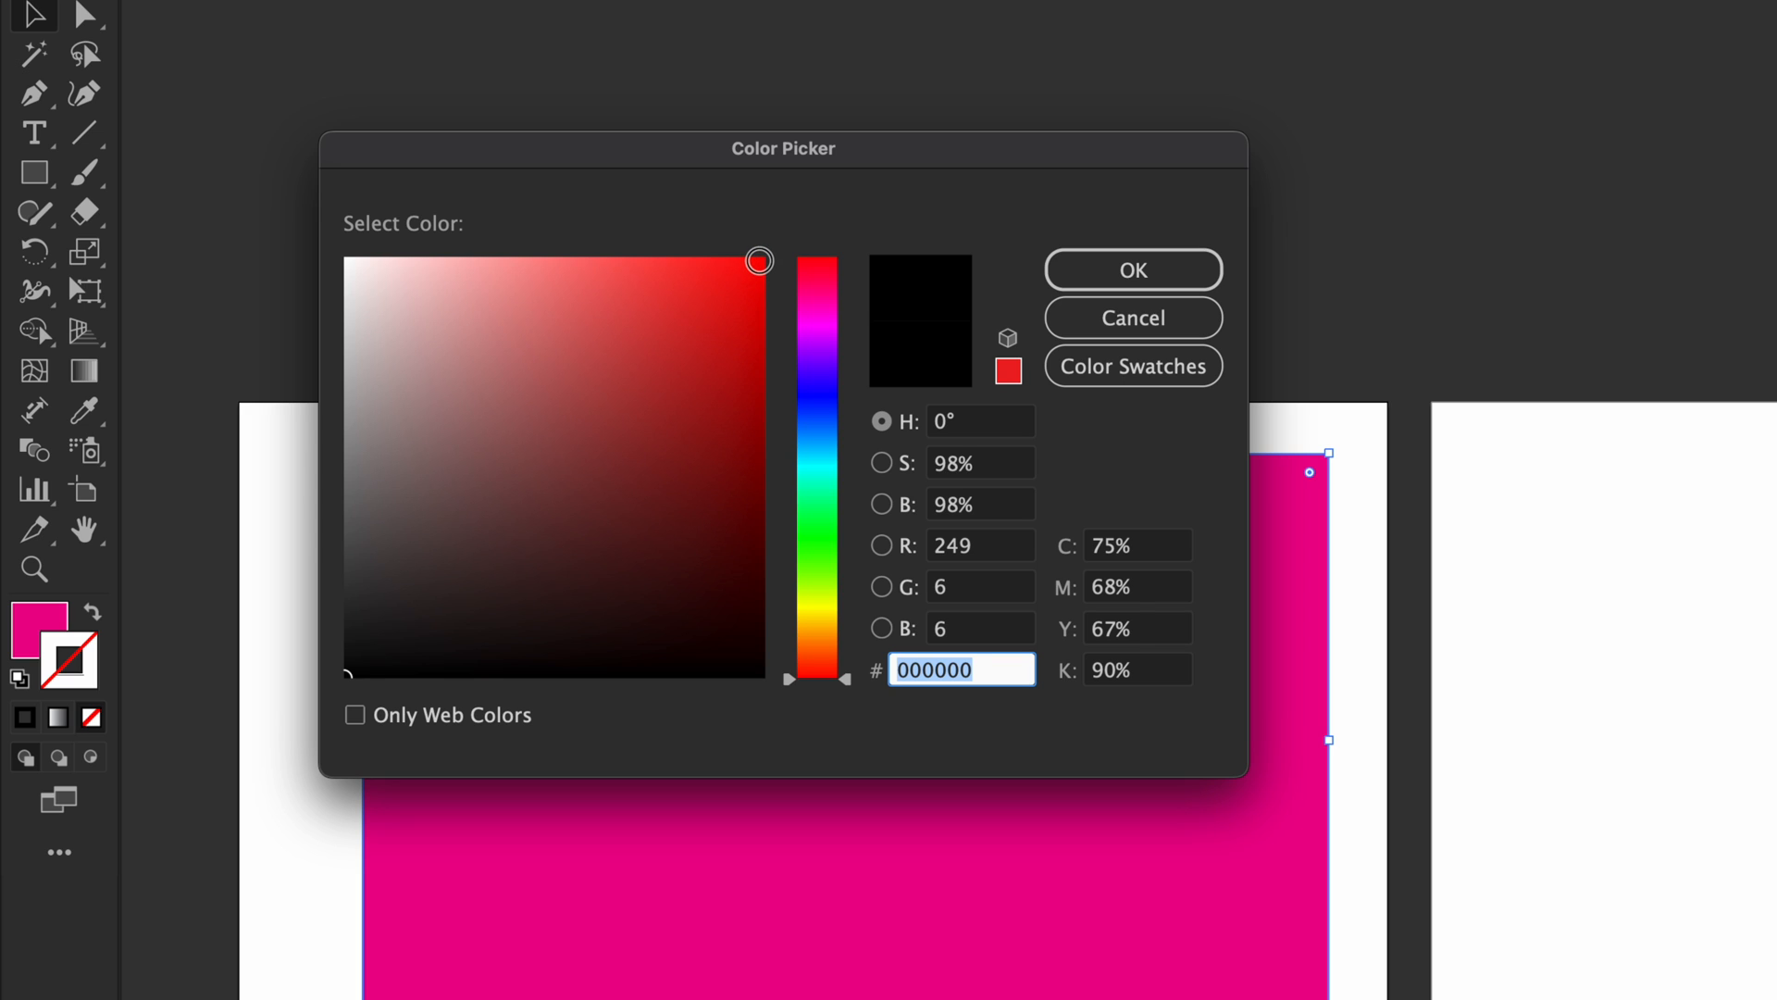
pyautogui.click(1106, 271)
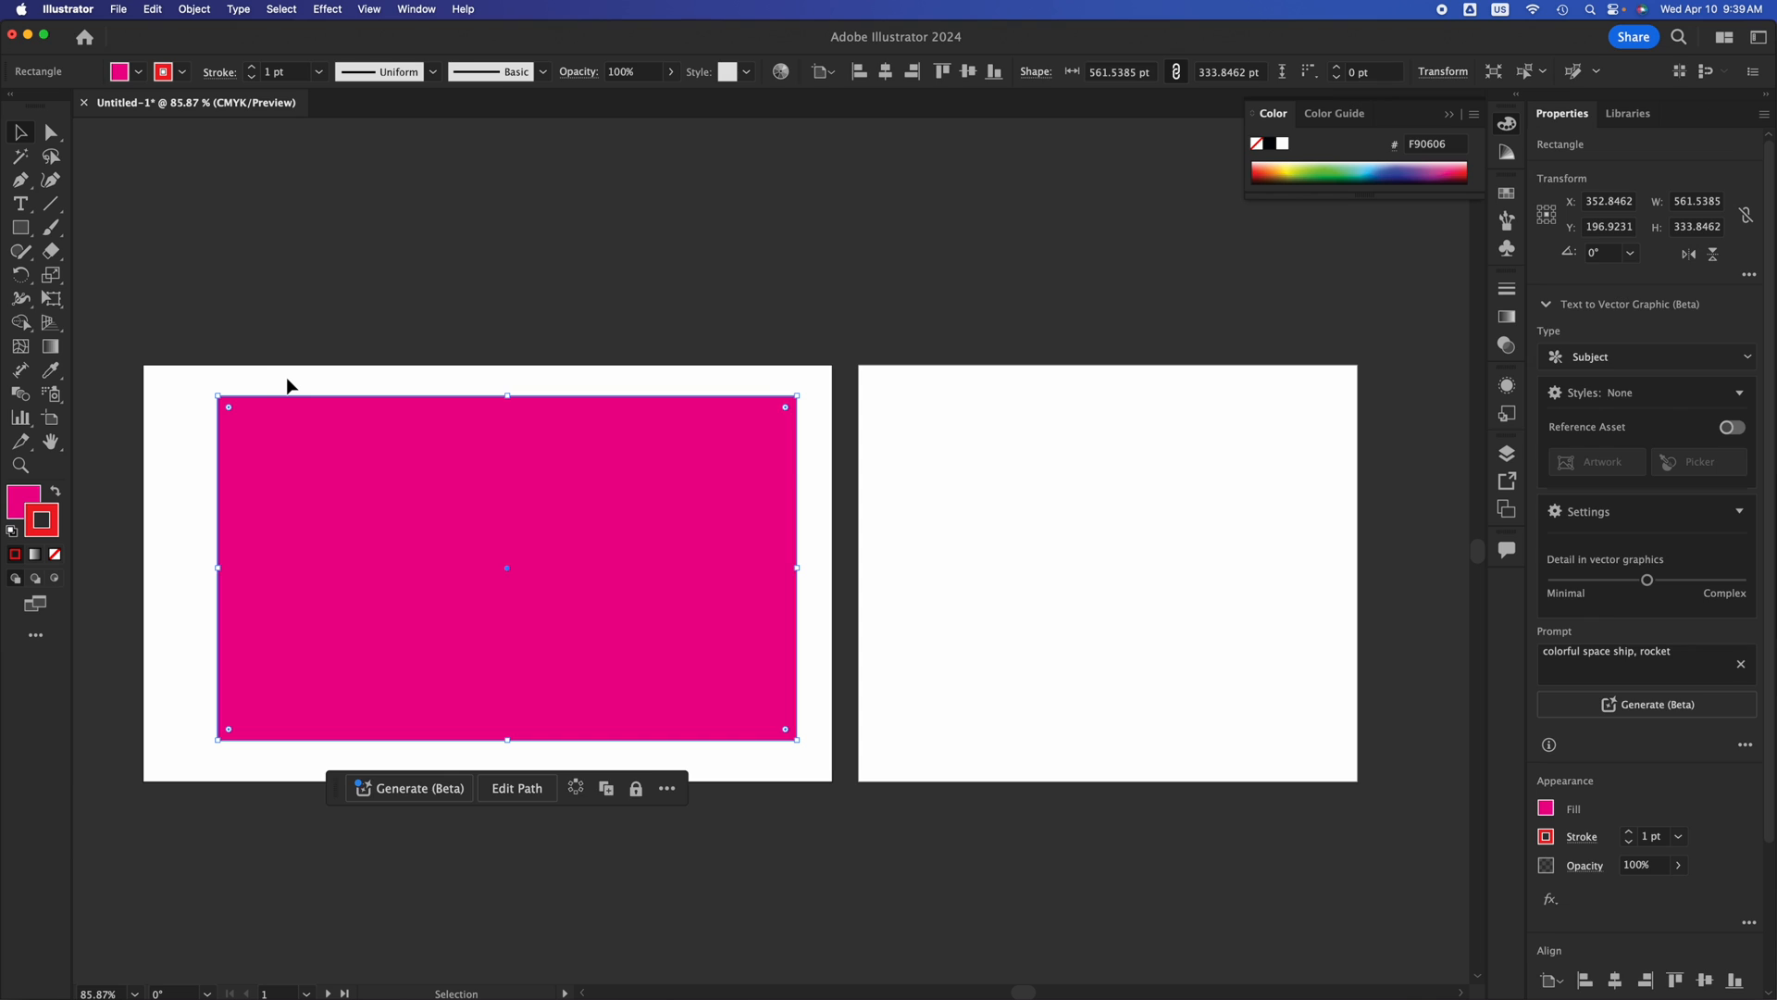
# Try stroke weights of 100 pt and 8 pt on the magenta rectangle and settle on 18 pt.
pyautogui.click(289, 385)
pyautogui.click(523, 505)
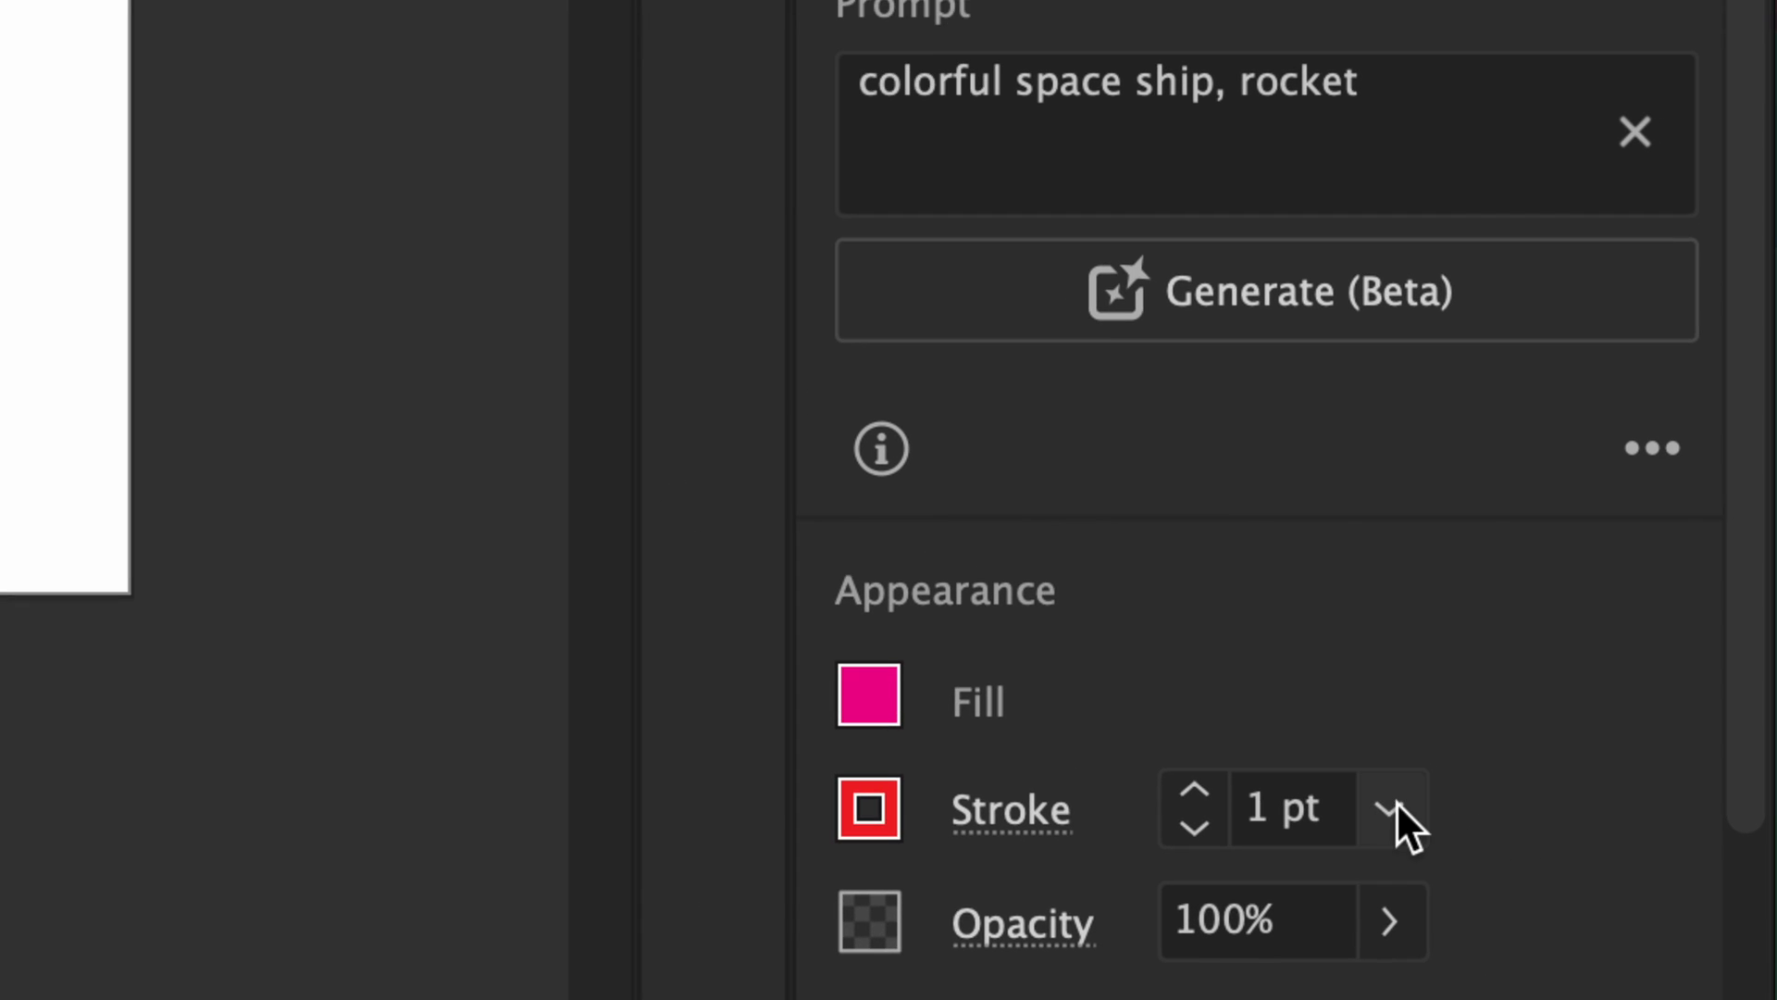
pyautogui.click(1395, 801)
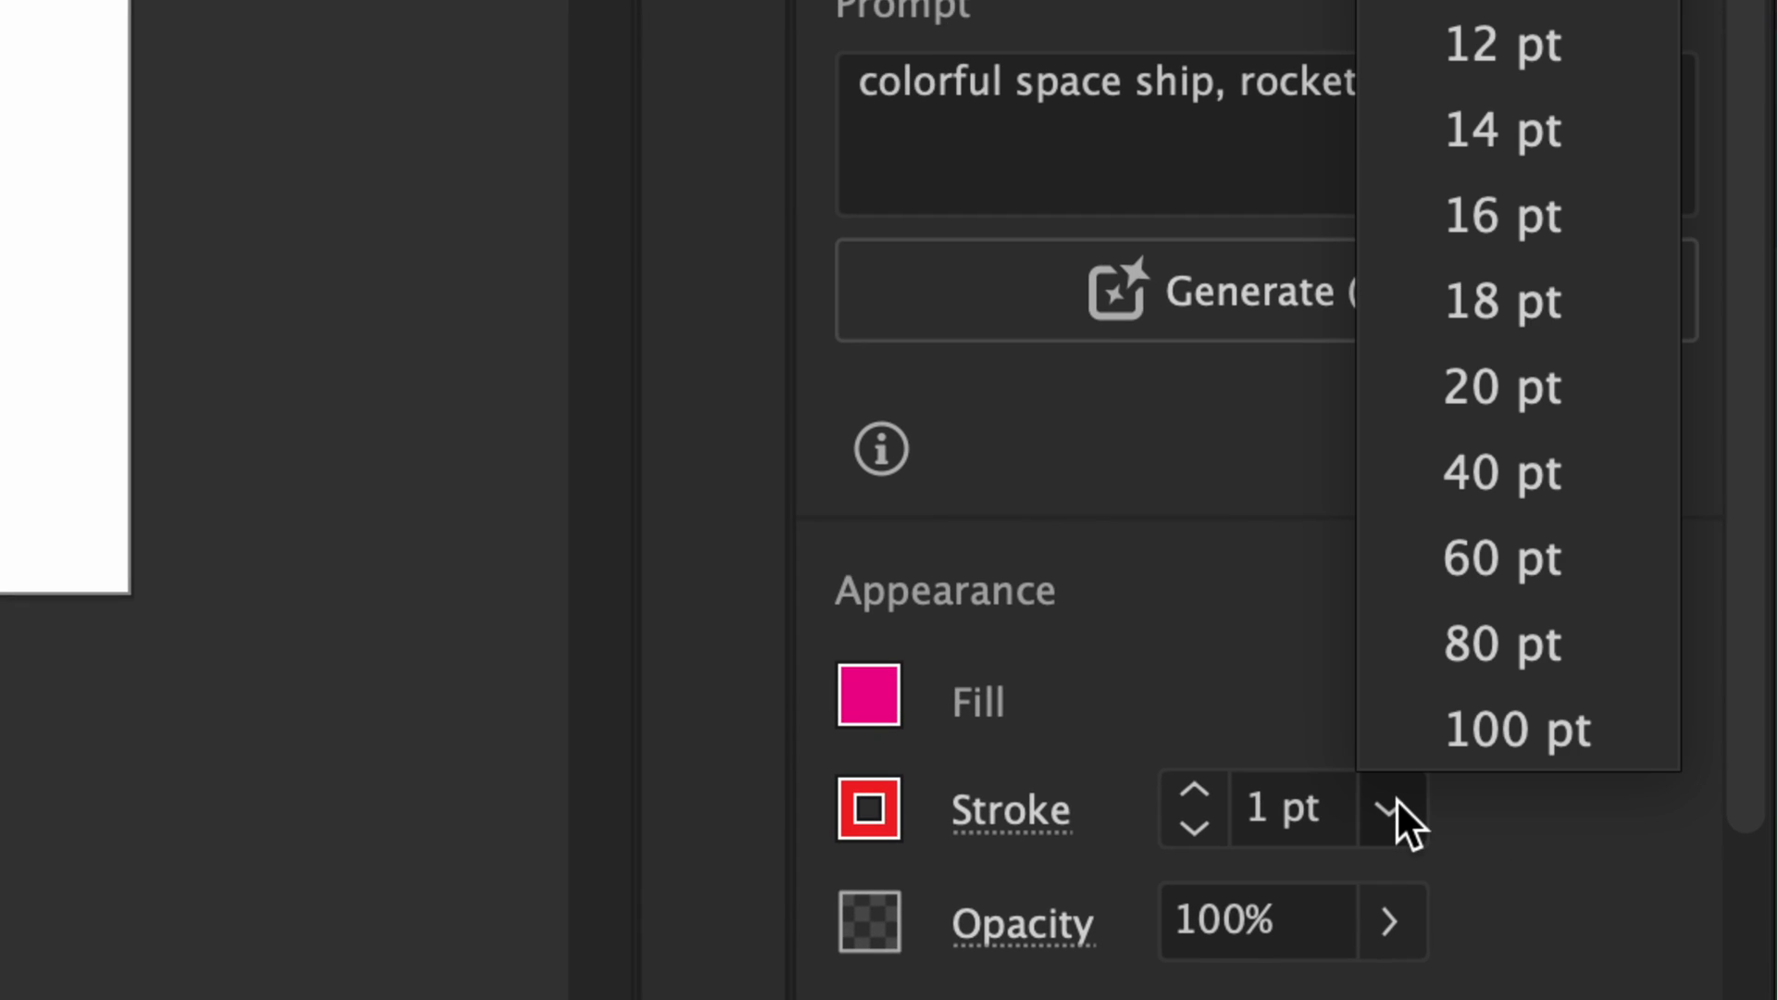
pyautogui.click(1490, 731)
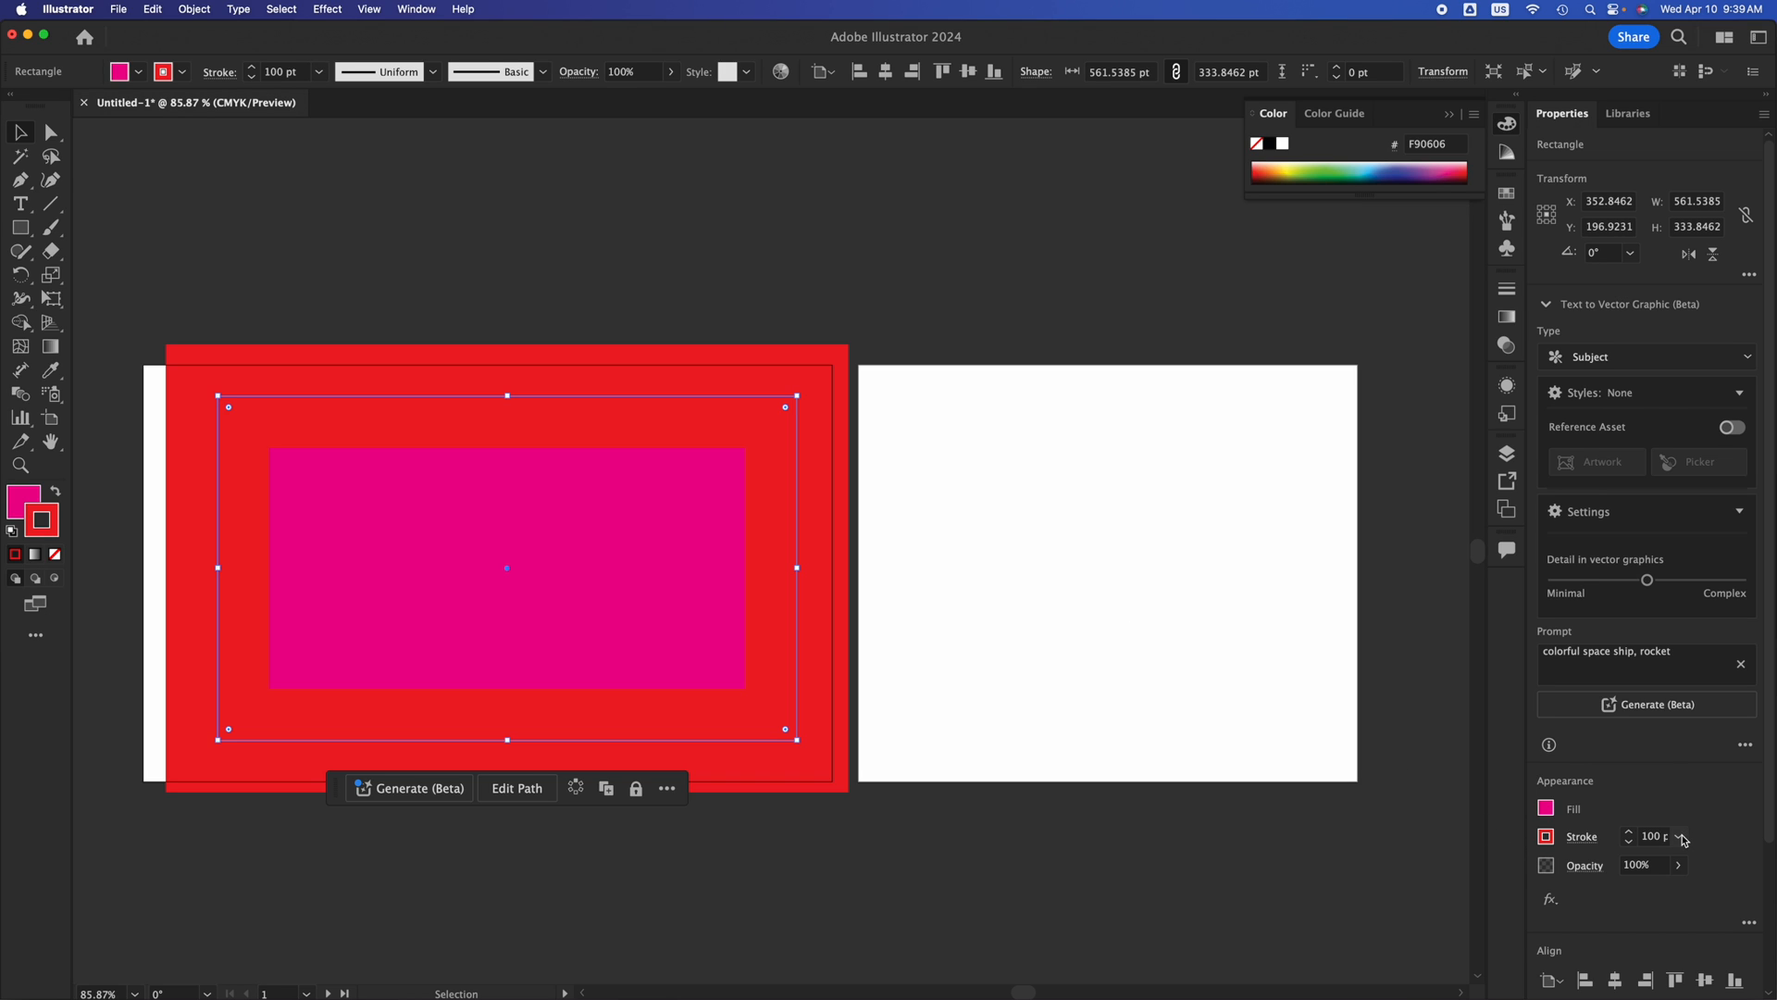
pyautogui.click(1682, 838)
pyautogui.click(1724, 588)
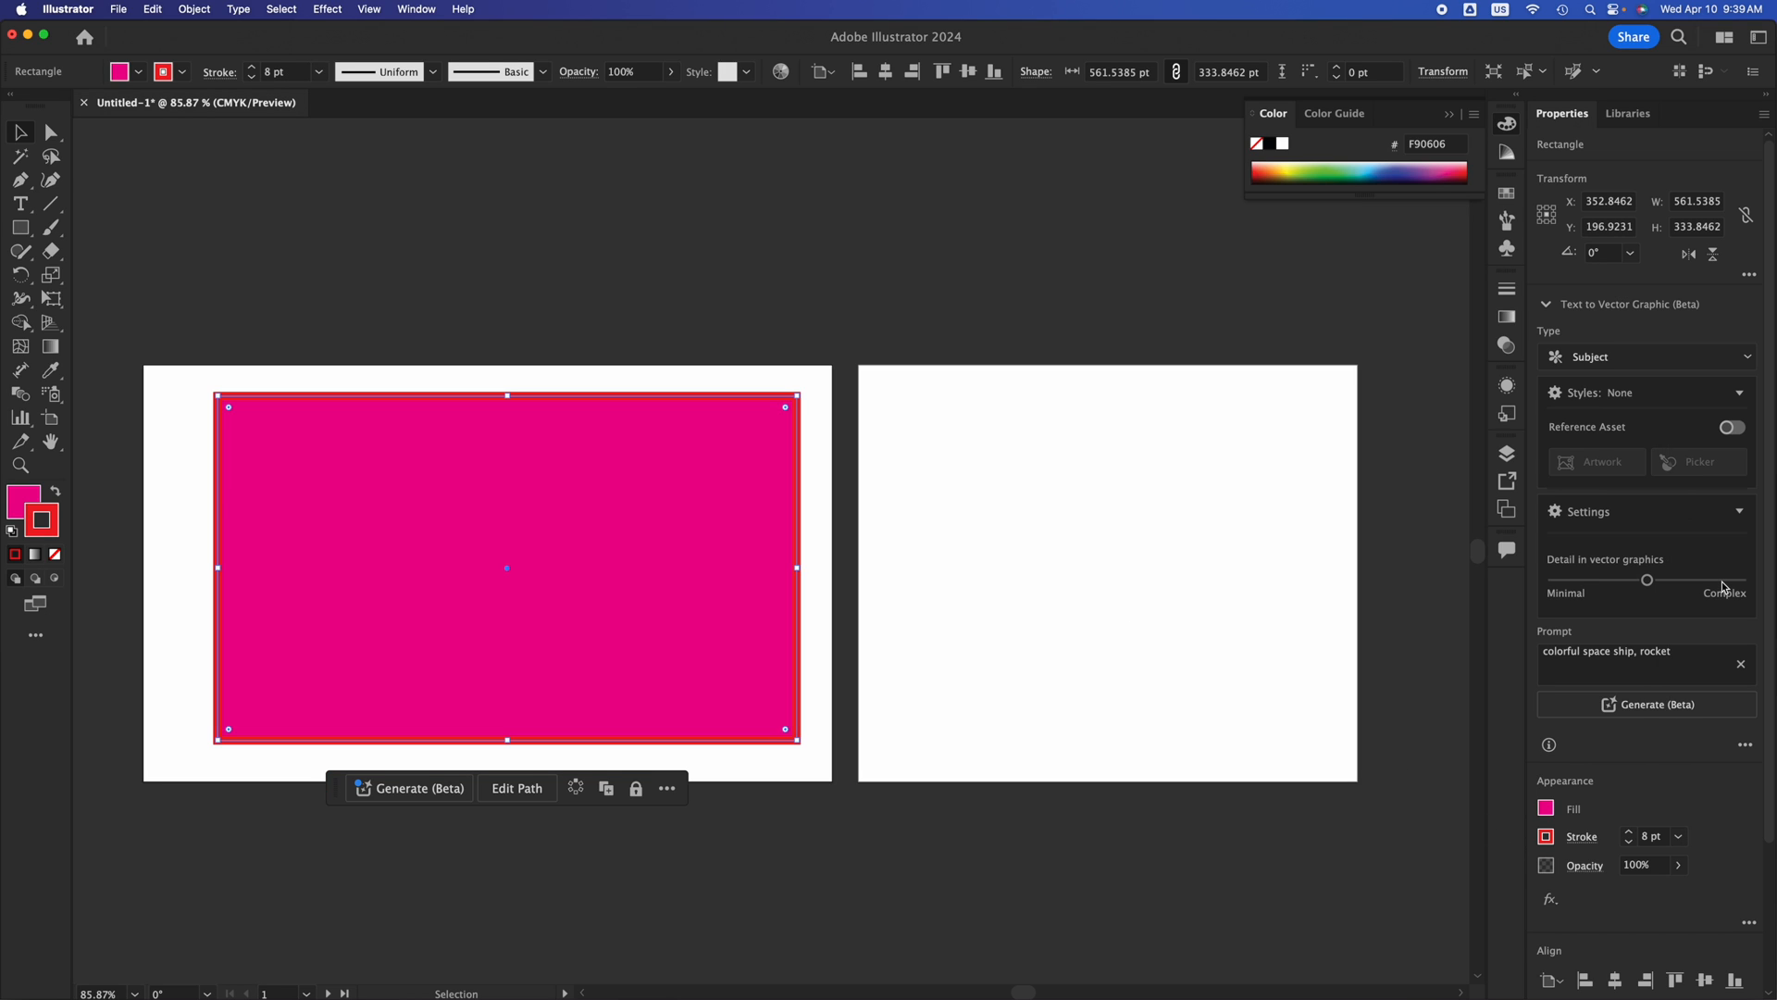
pyautogui.click(1680, 838)
pyautogui.click(1712, 736)
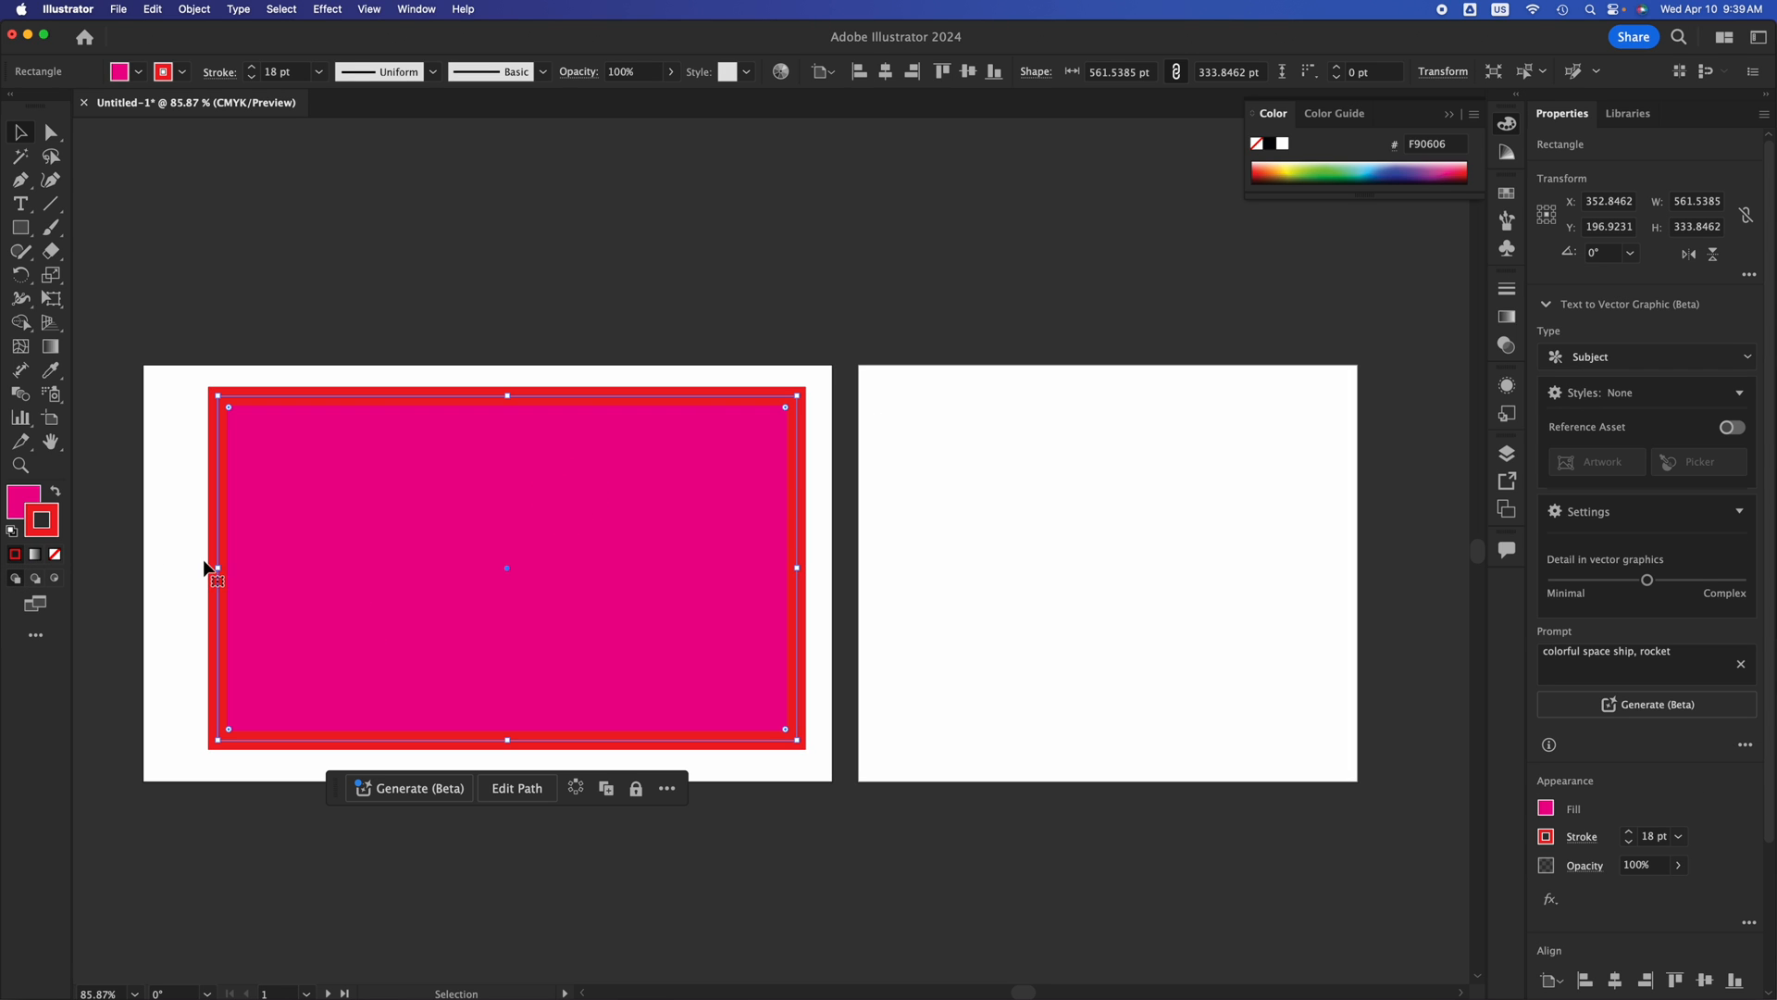
# Set the rectangle's stroke color to near-black 1C0A0A in the Color Picker and deselect the rectangle.
pyautogui.doubleClick(43, 520)
pyautogui.click(377, 501)
pyautogui.click(685, 287)
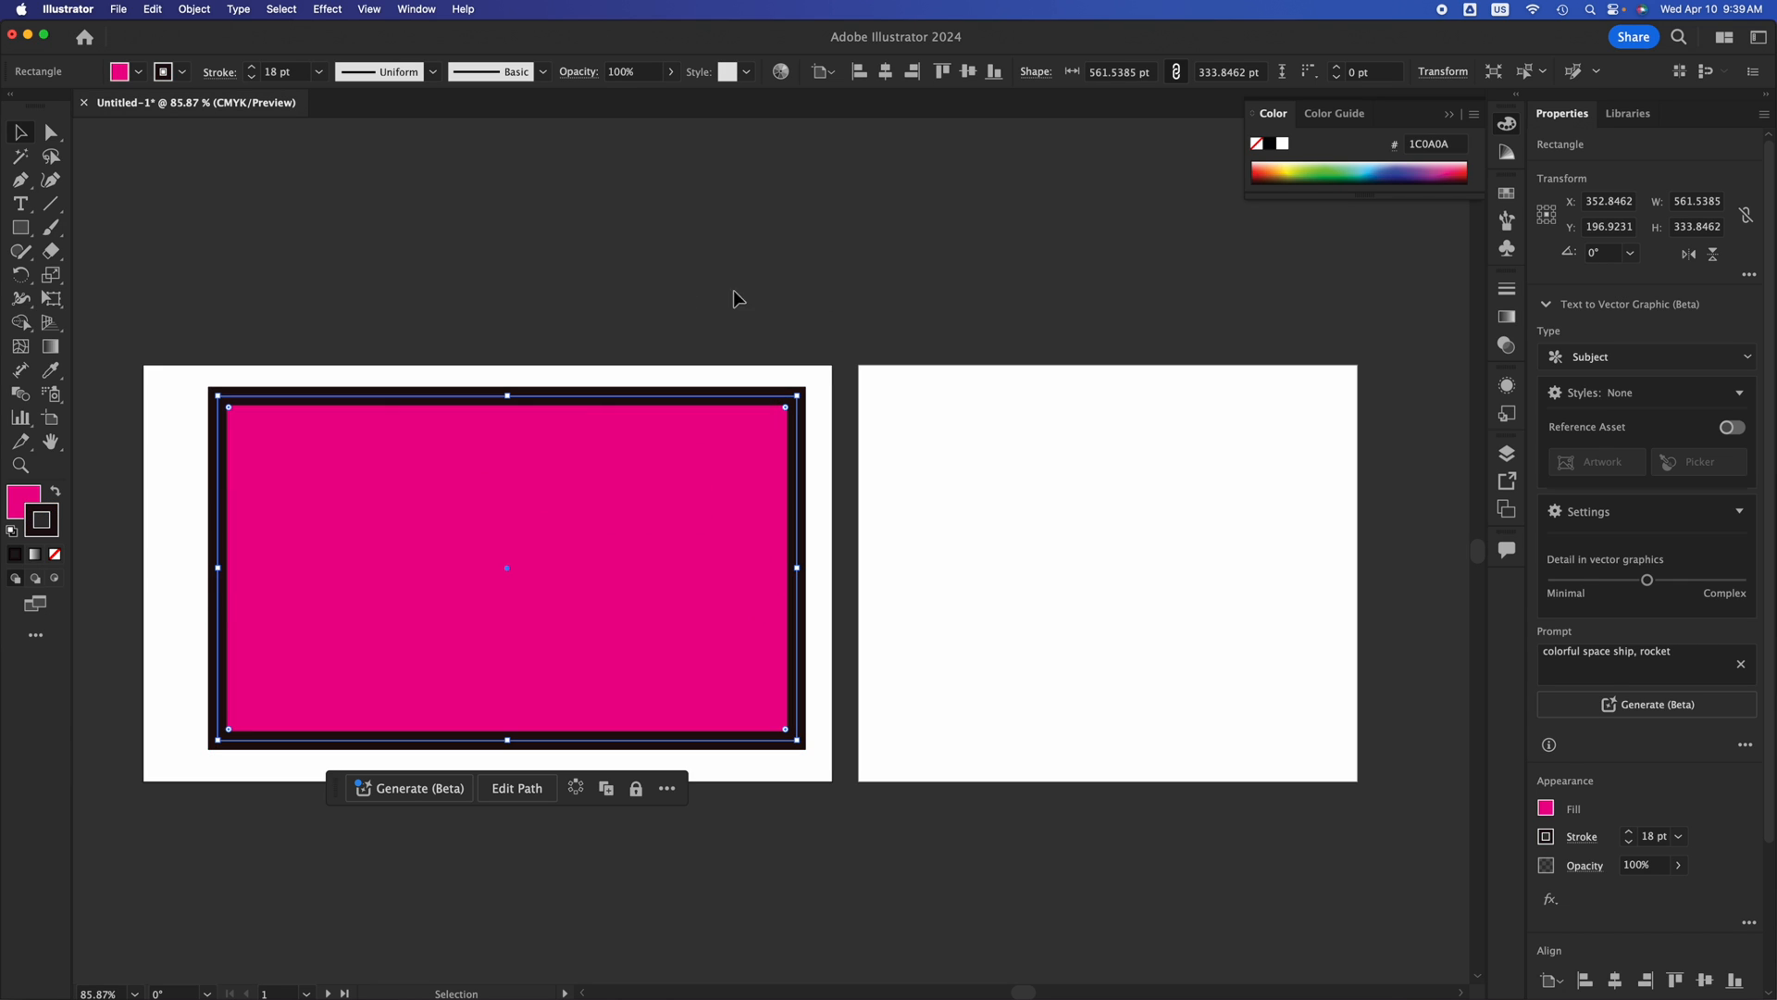
pyautogui.click(880, 298)
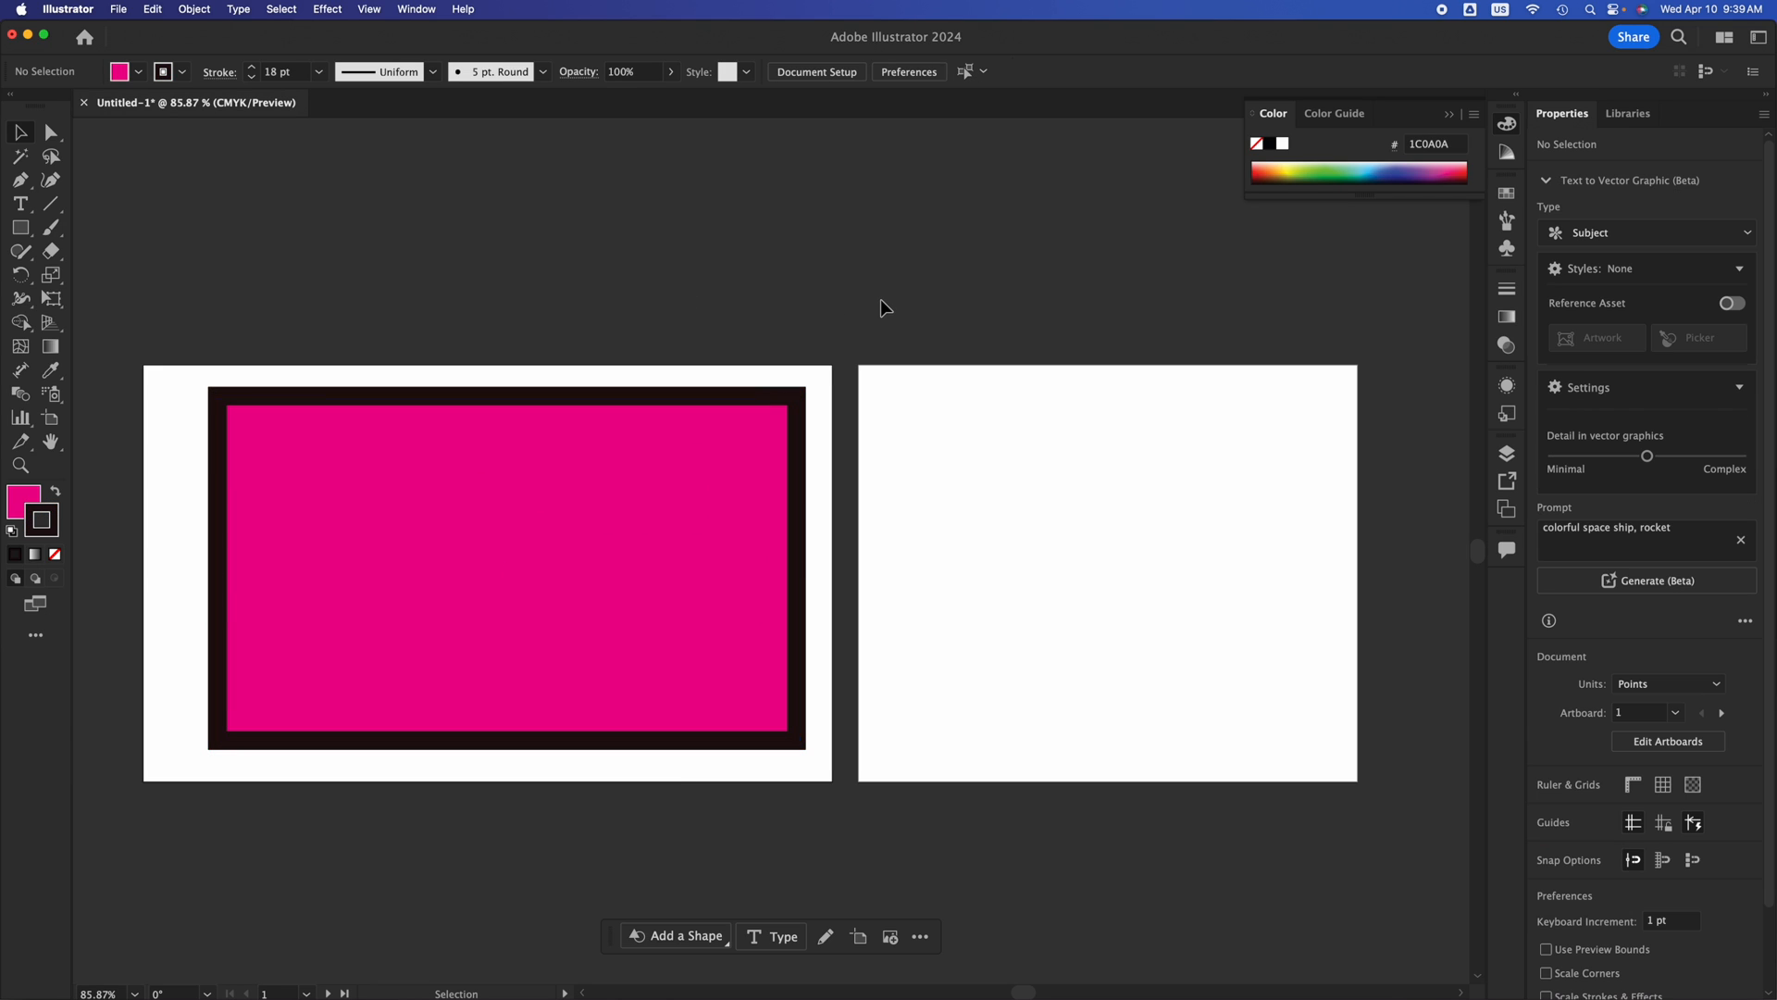
# Remove the rectangle's stroke by setting it to None and deselect the rectangle.
pyautogui.click(659, 495)
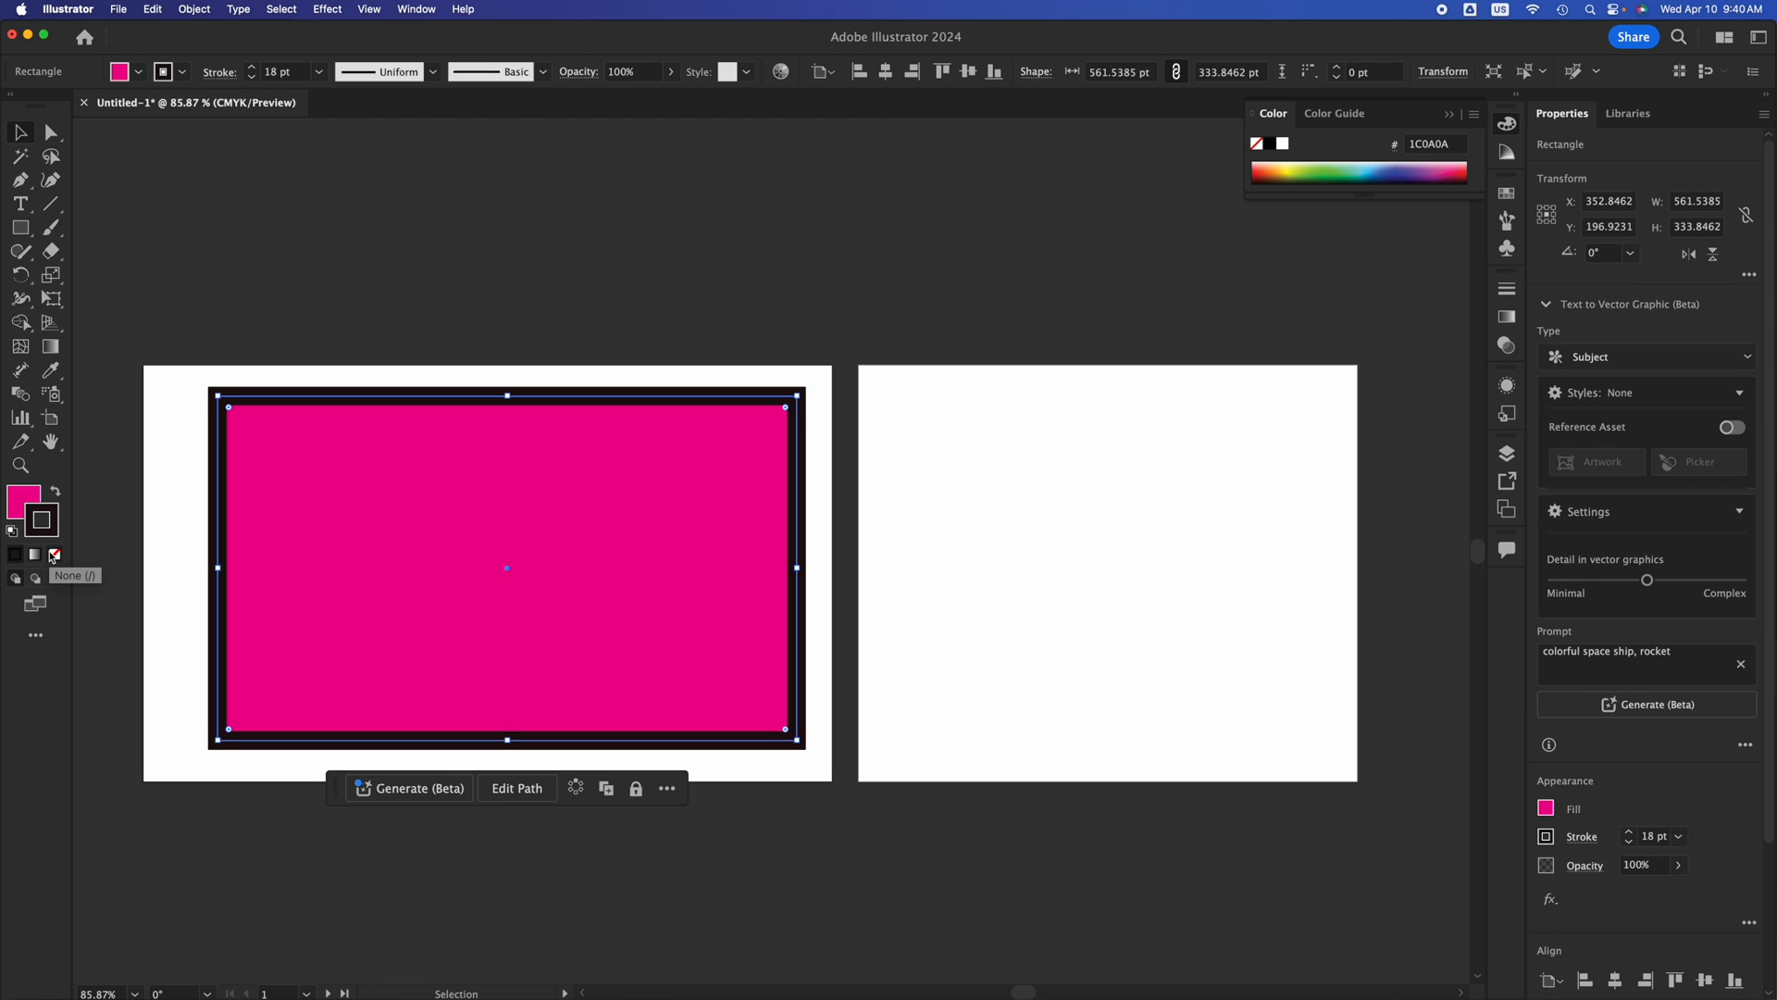
pyautogui.click(53, 555)
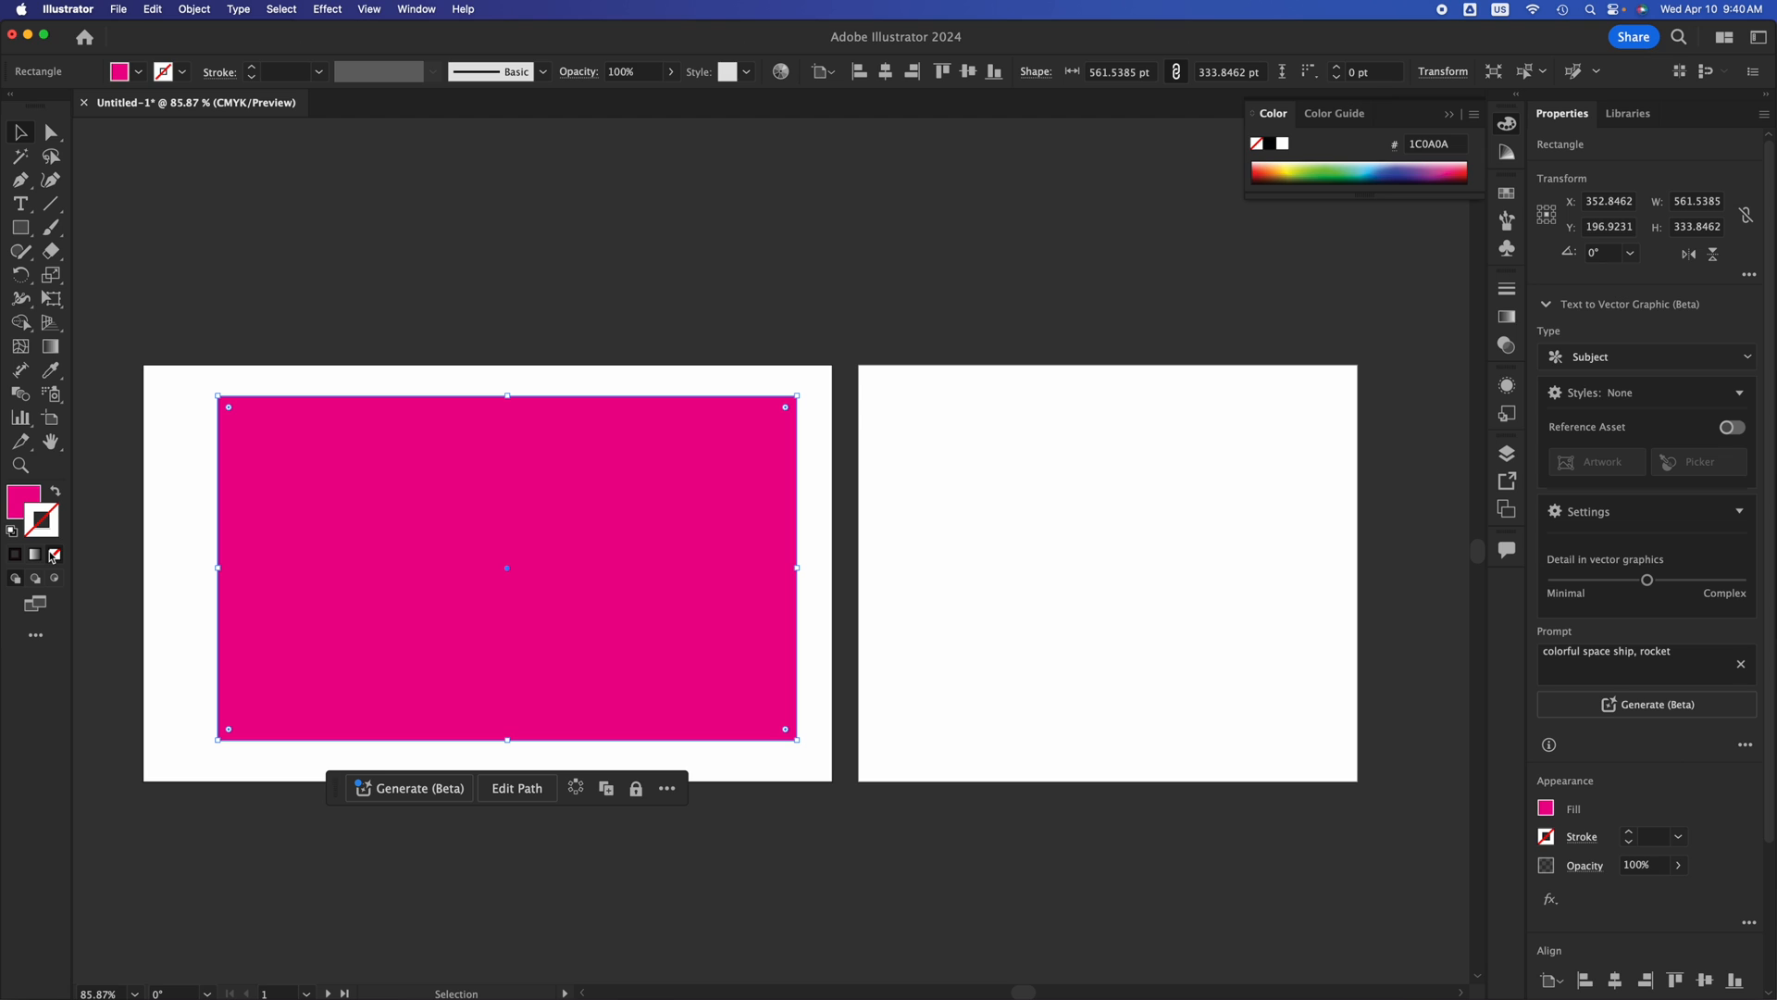
pyautogui.click(195, 466)
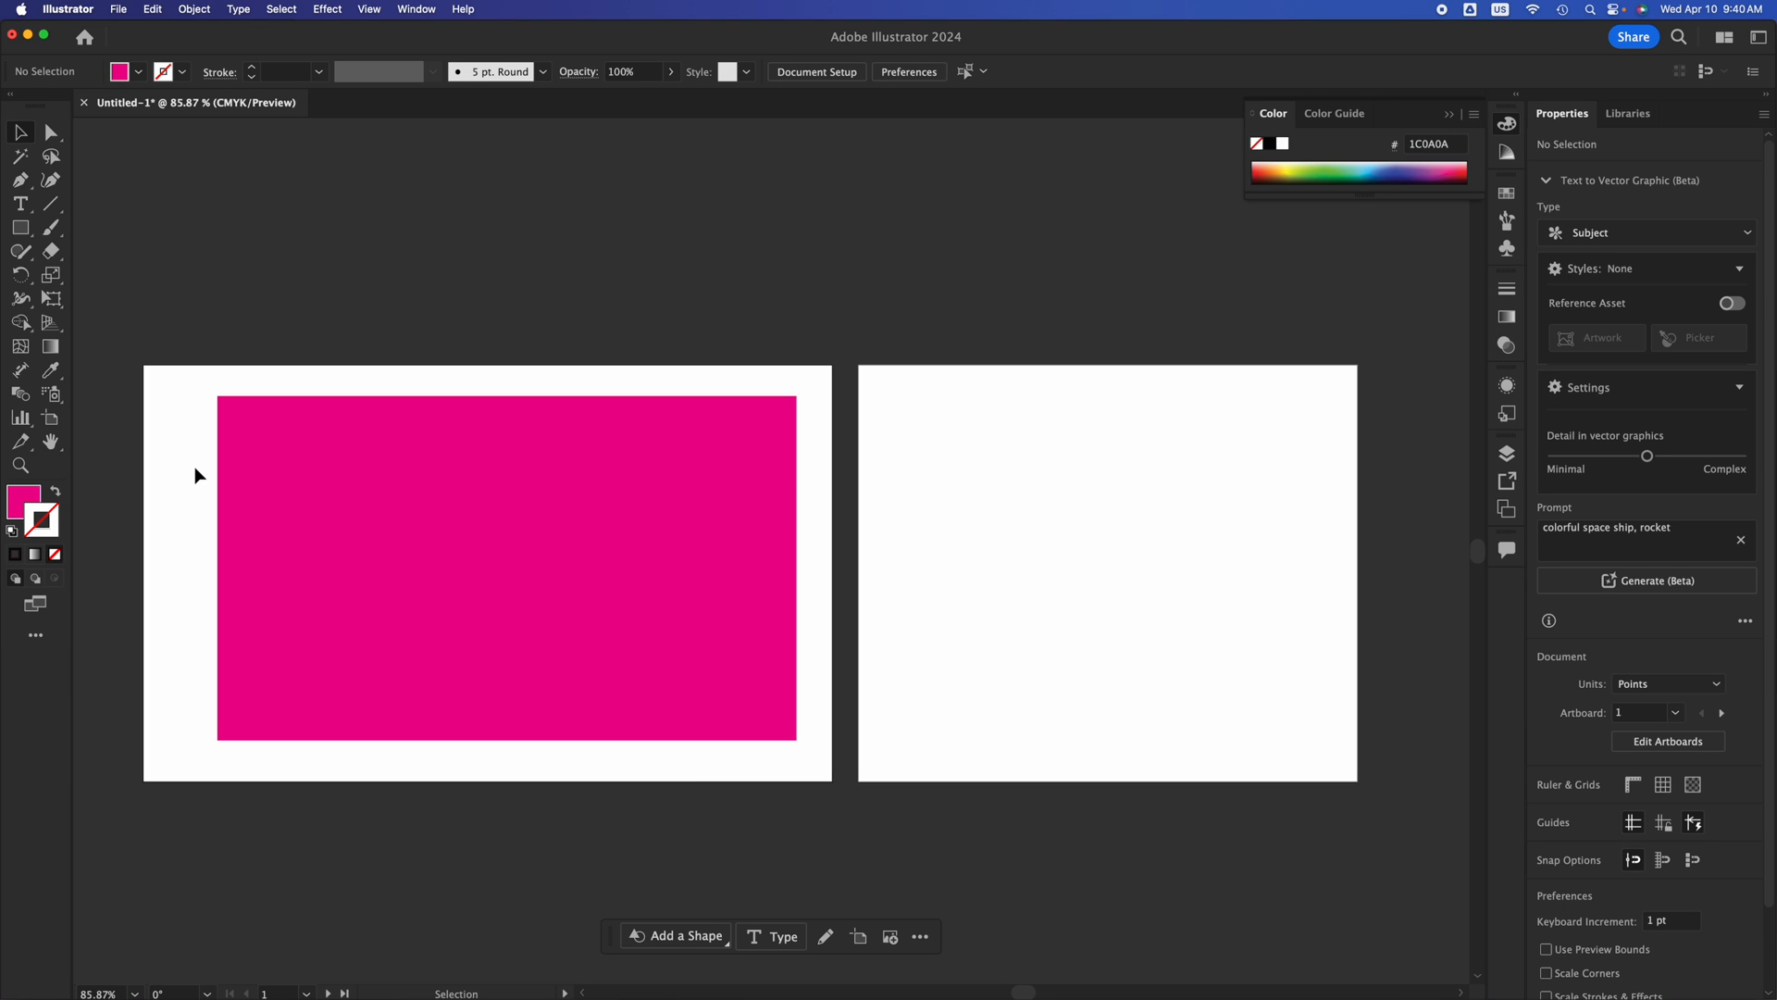
# Shrink the magenta rectangle to about 148 × 106 pt and delete it from the first artboard.
pyautogui.click(276, 482)
pyautogui.moveTo(796, 740); pyautogui.dragTo(372, 506)
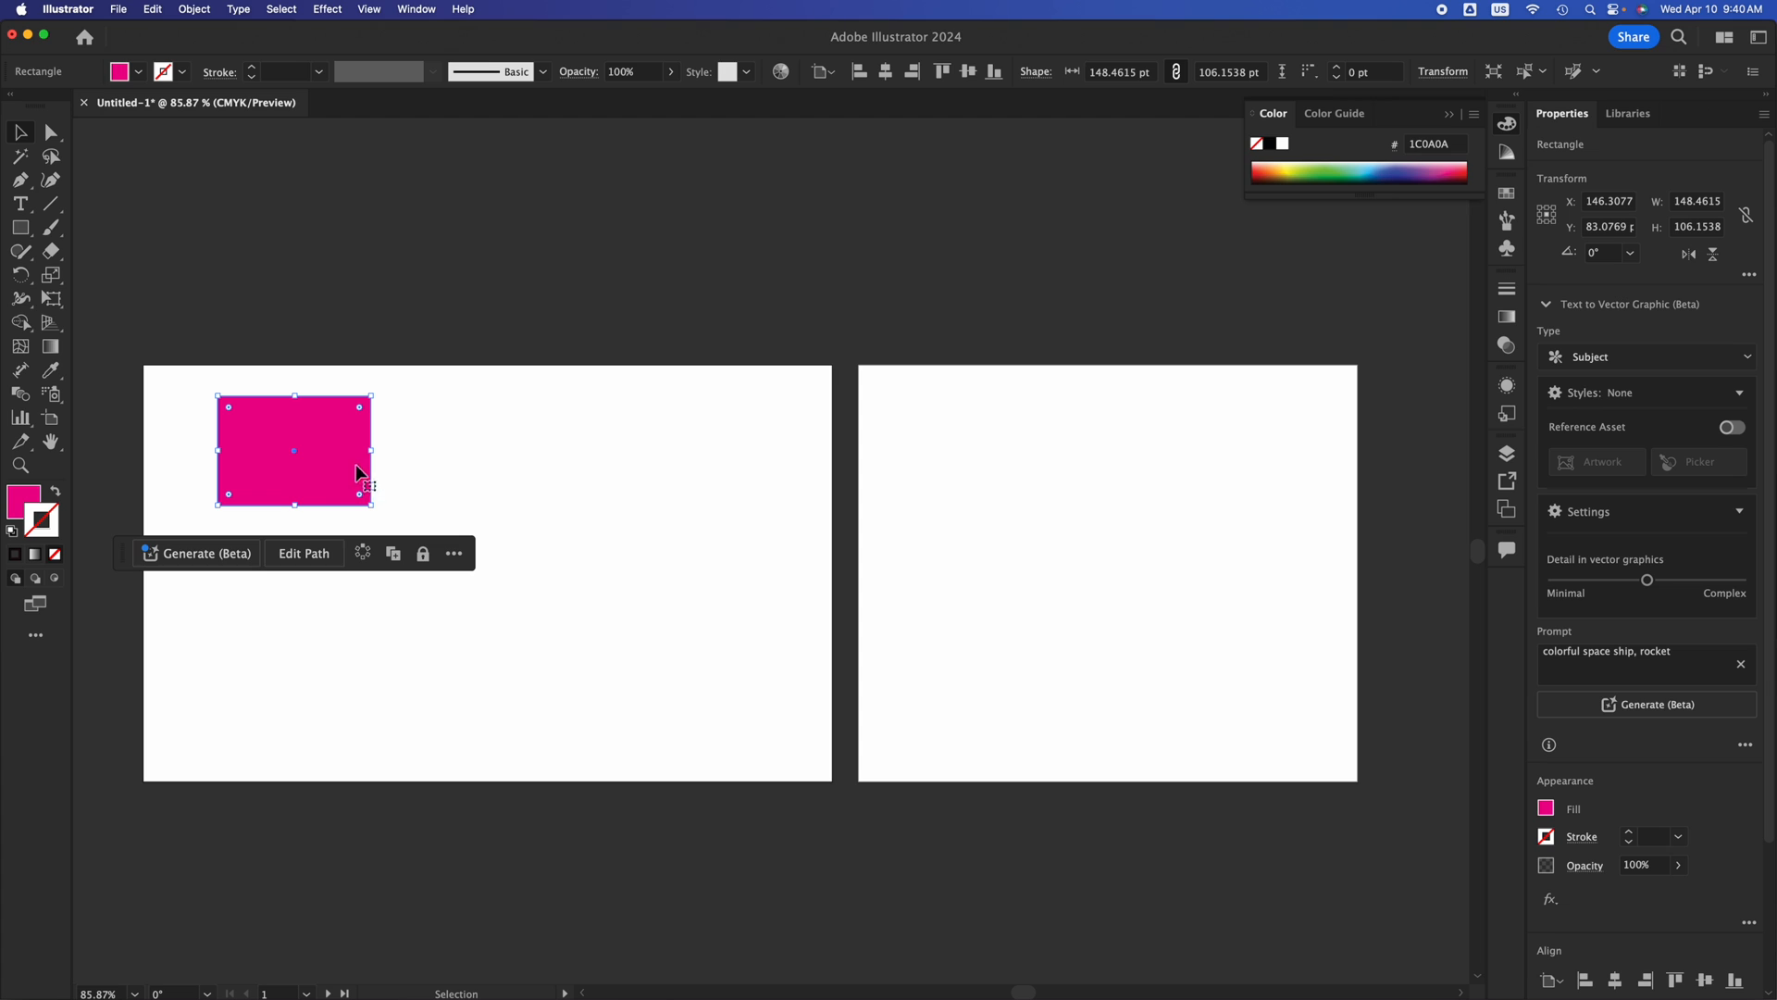
pyautogui.press('Delete')
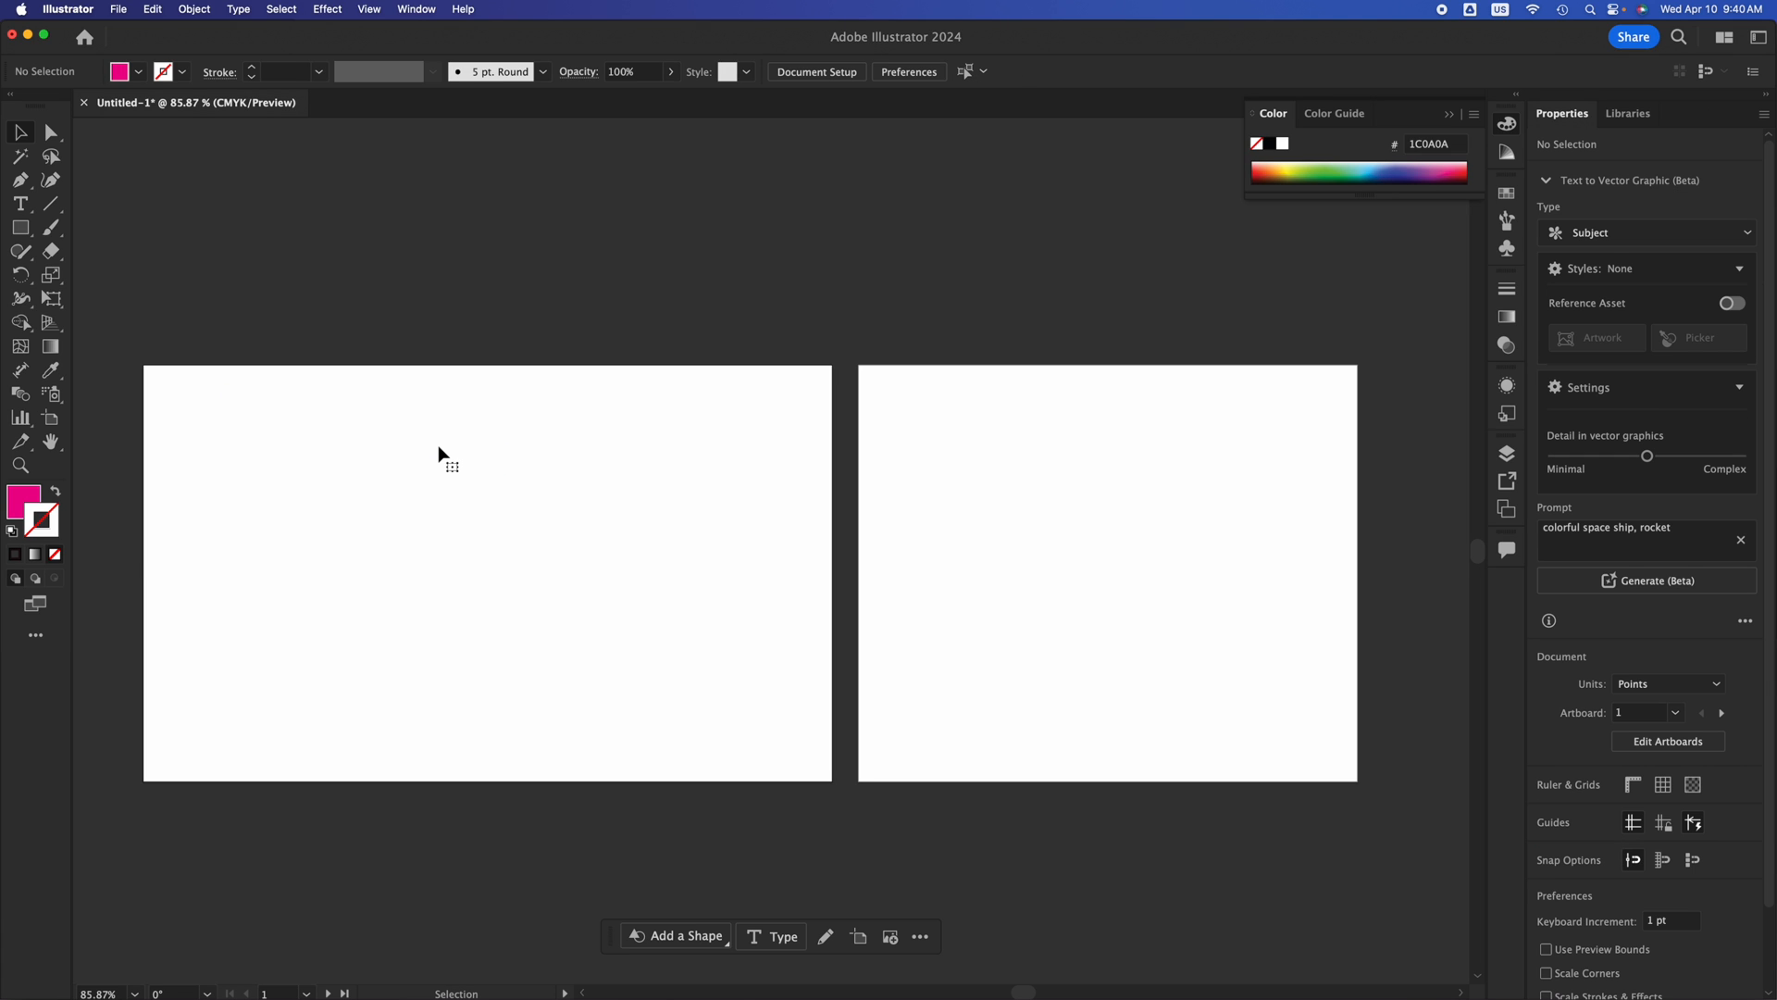
# Draw a perfect square about 295 × 295 pt on the first artboard and switch to the Selection tool.
pyautogui.click(19, 233)
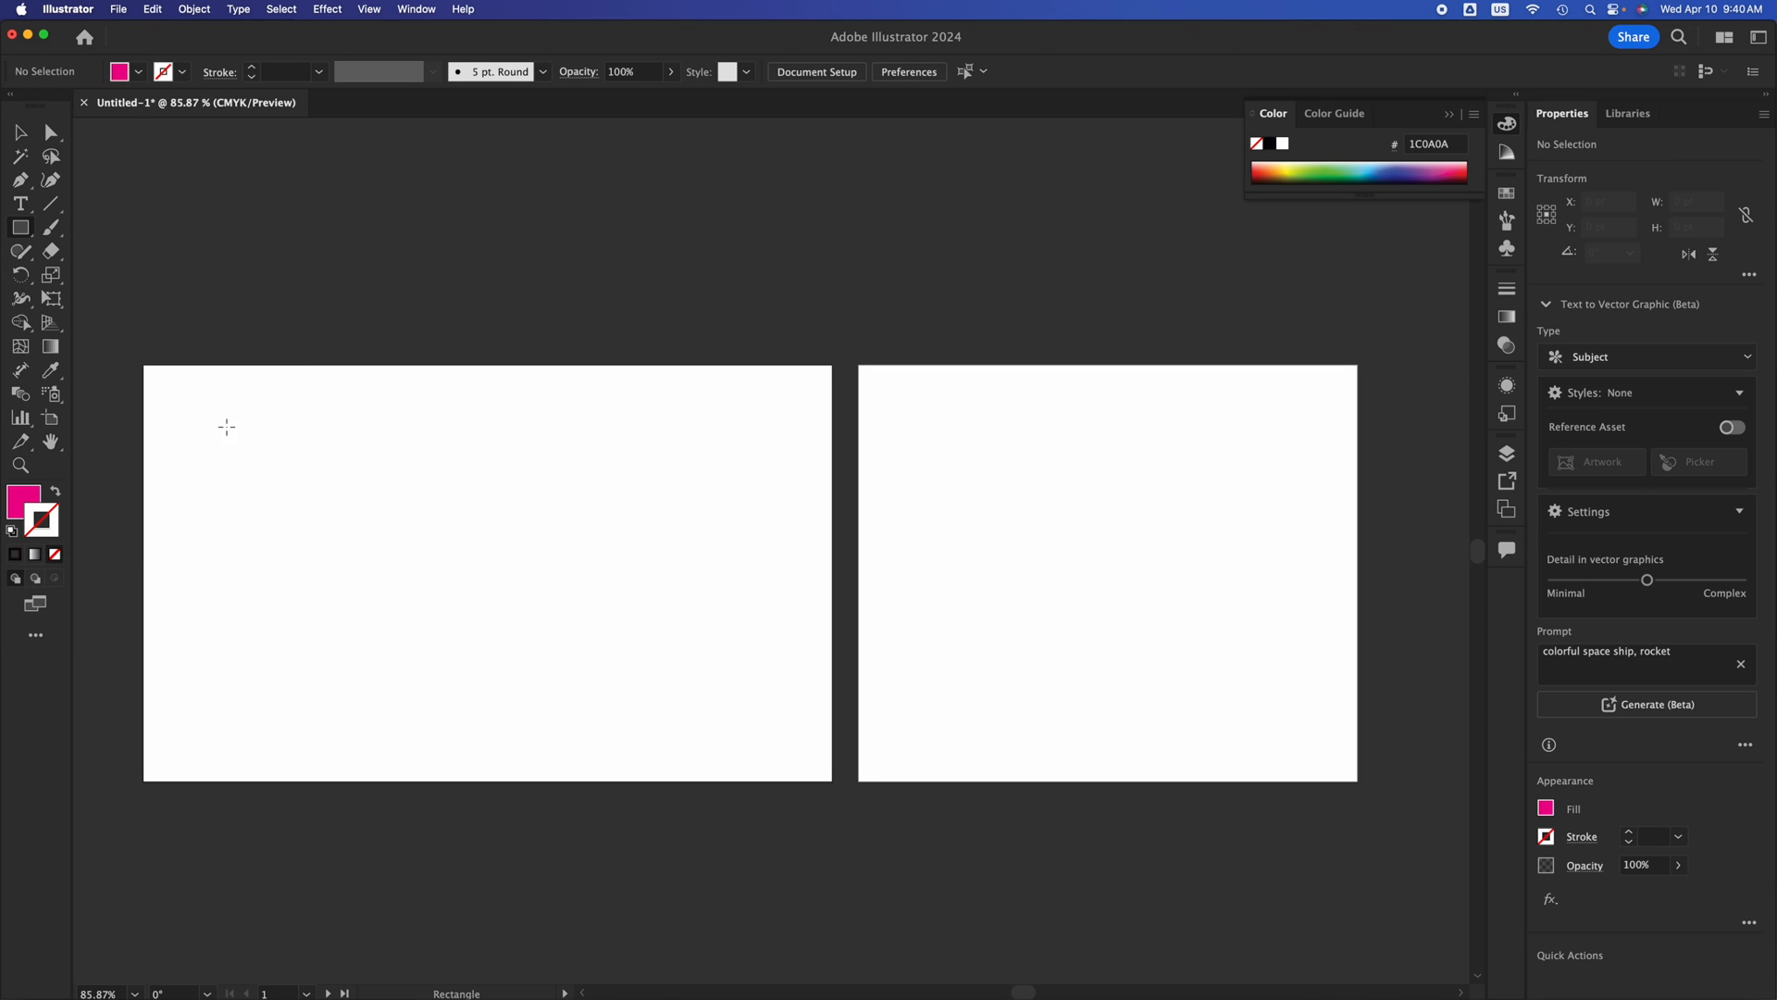
pyautogui.moveTo(221, 423); pyautogui.dragTo(523, 726)
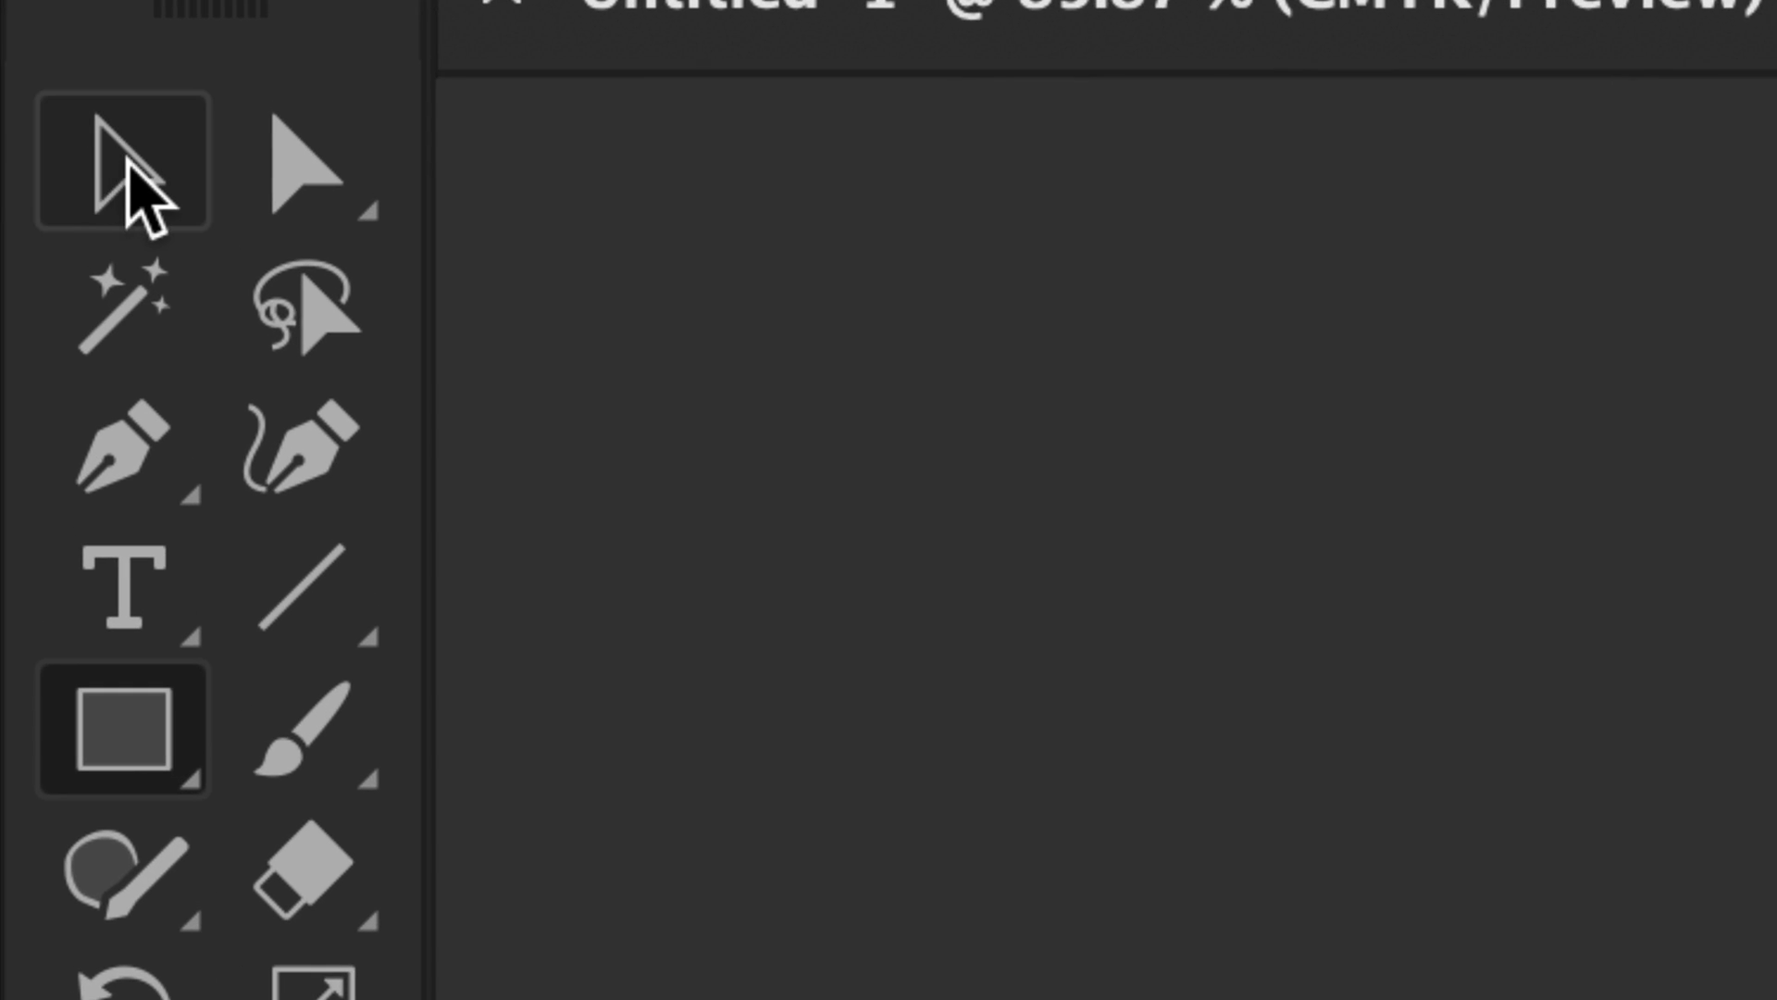
pyautogui.click(129, 185)
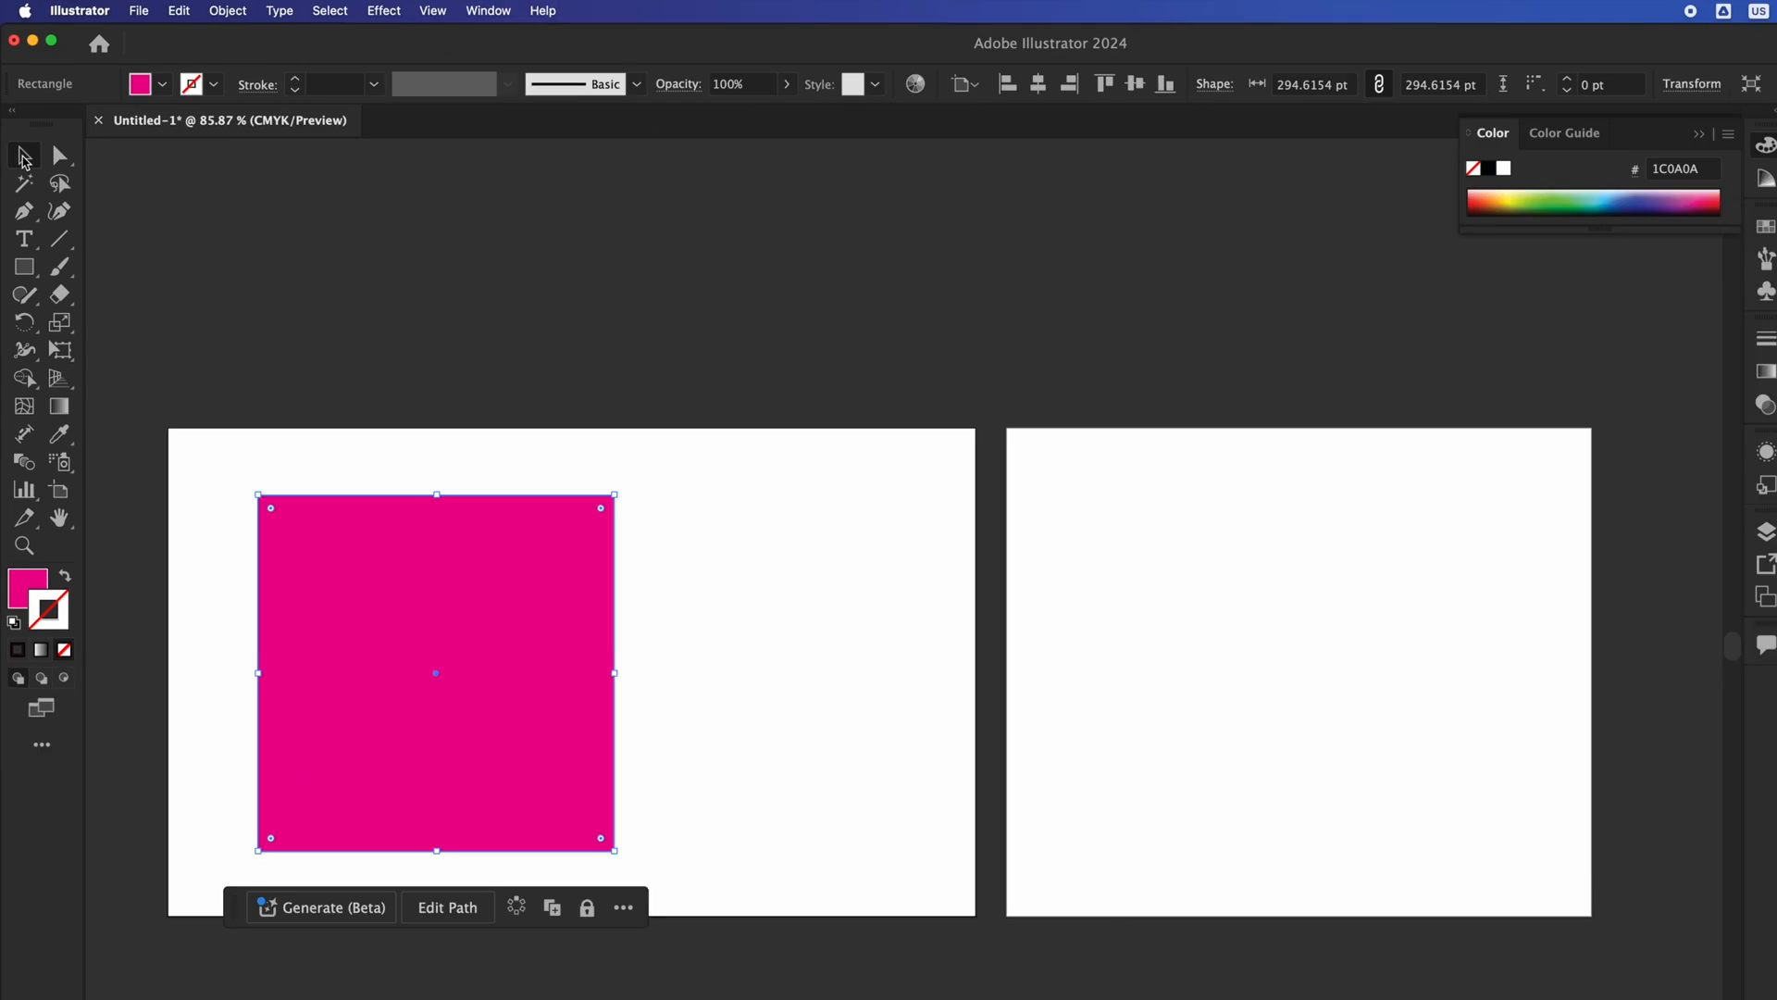
# Try stretching the square freely from its upper-right corner into a bar about 517 × 33 pt and undo it.
pyautogui.moveTo(609, 493); pyautogui.dragTo(576, 530)
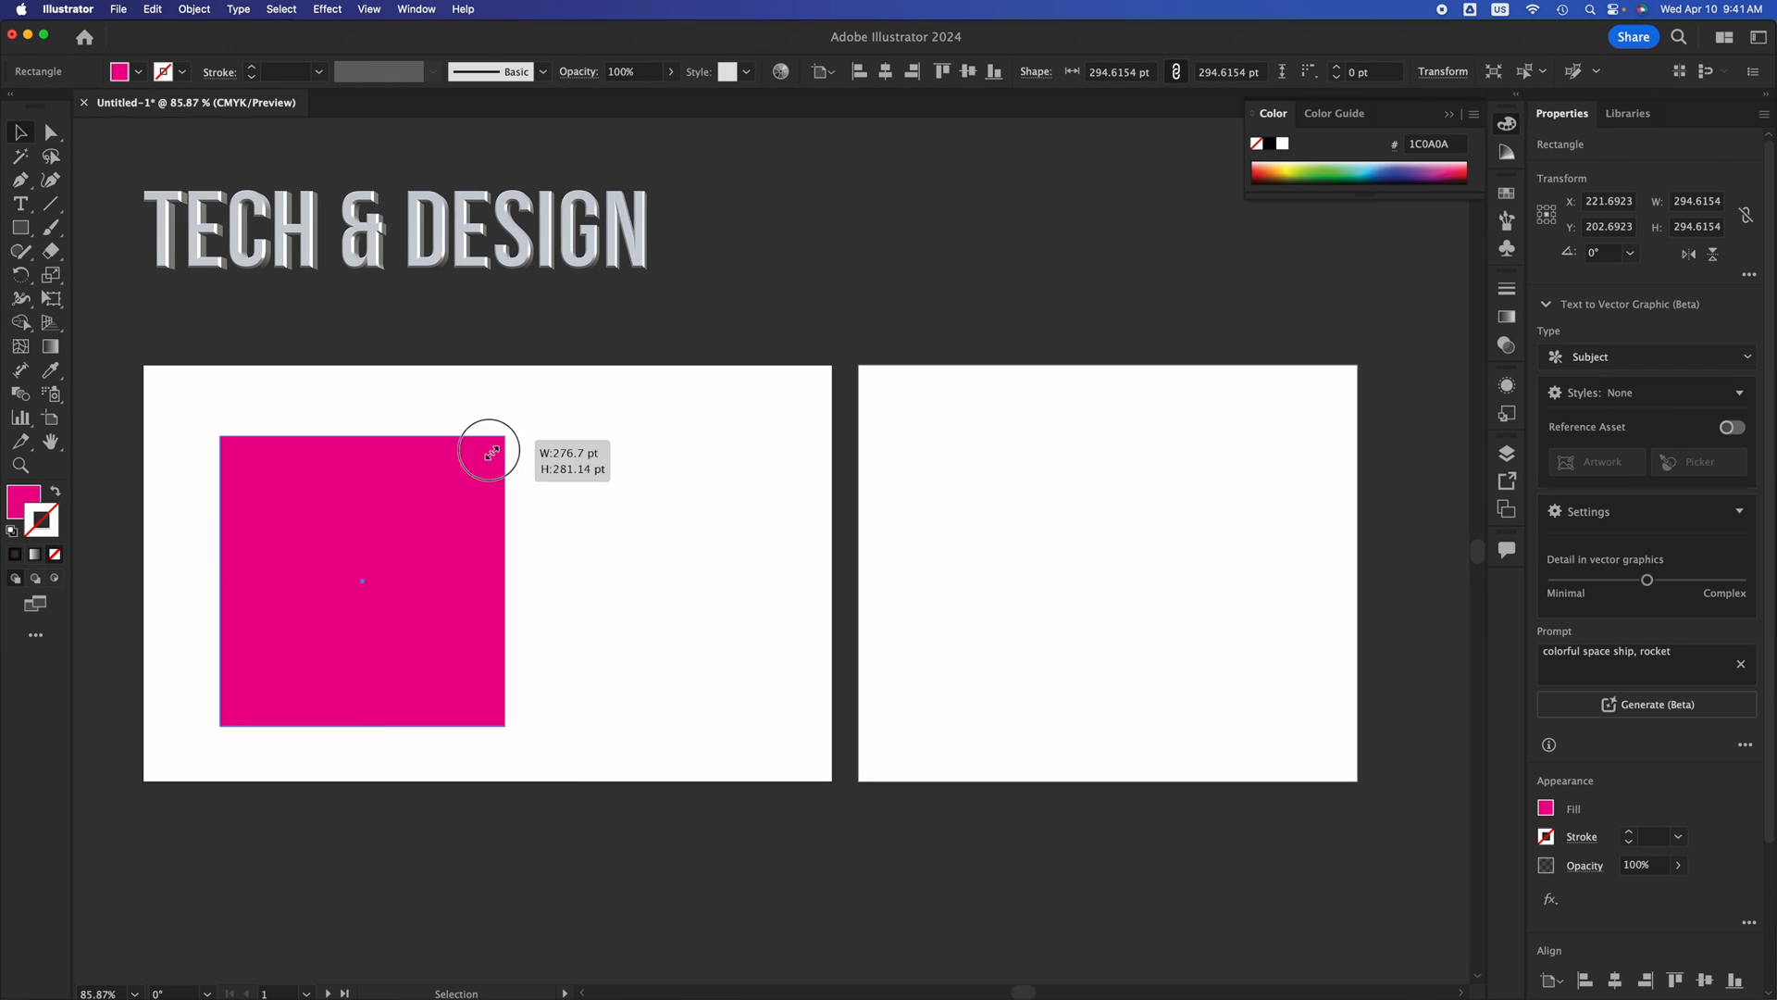
pyautogui.moveTo(492, 452); pyautogui.dragTo(754, 692)
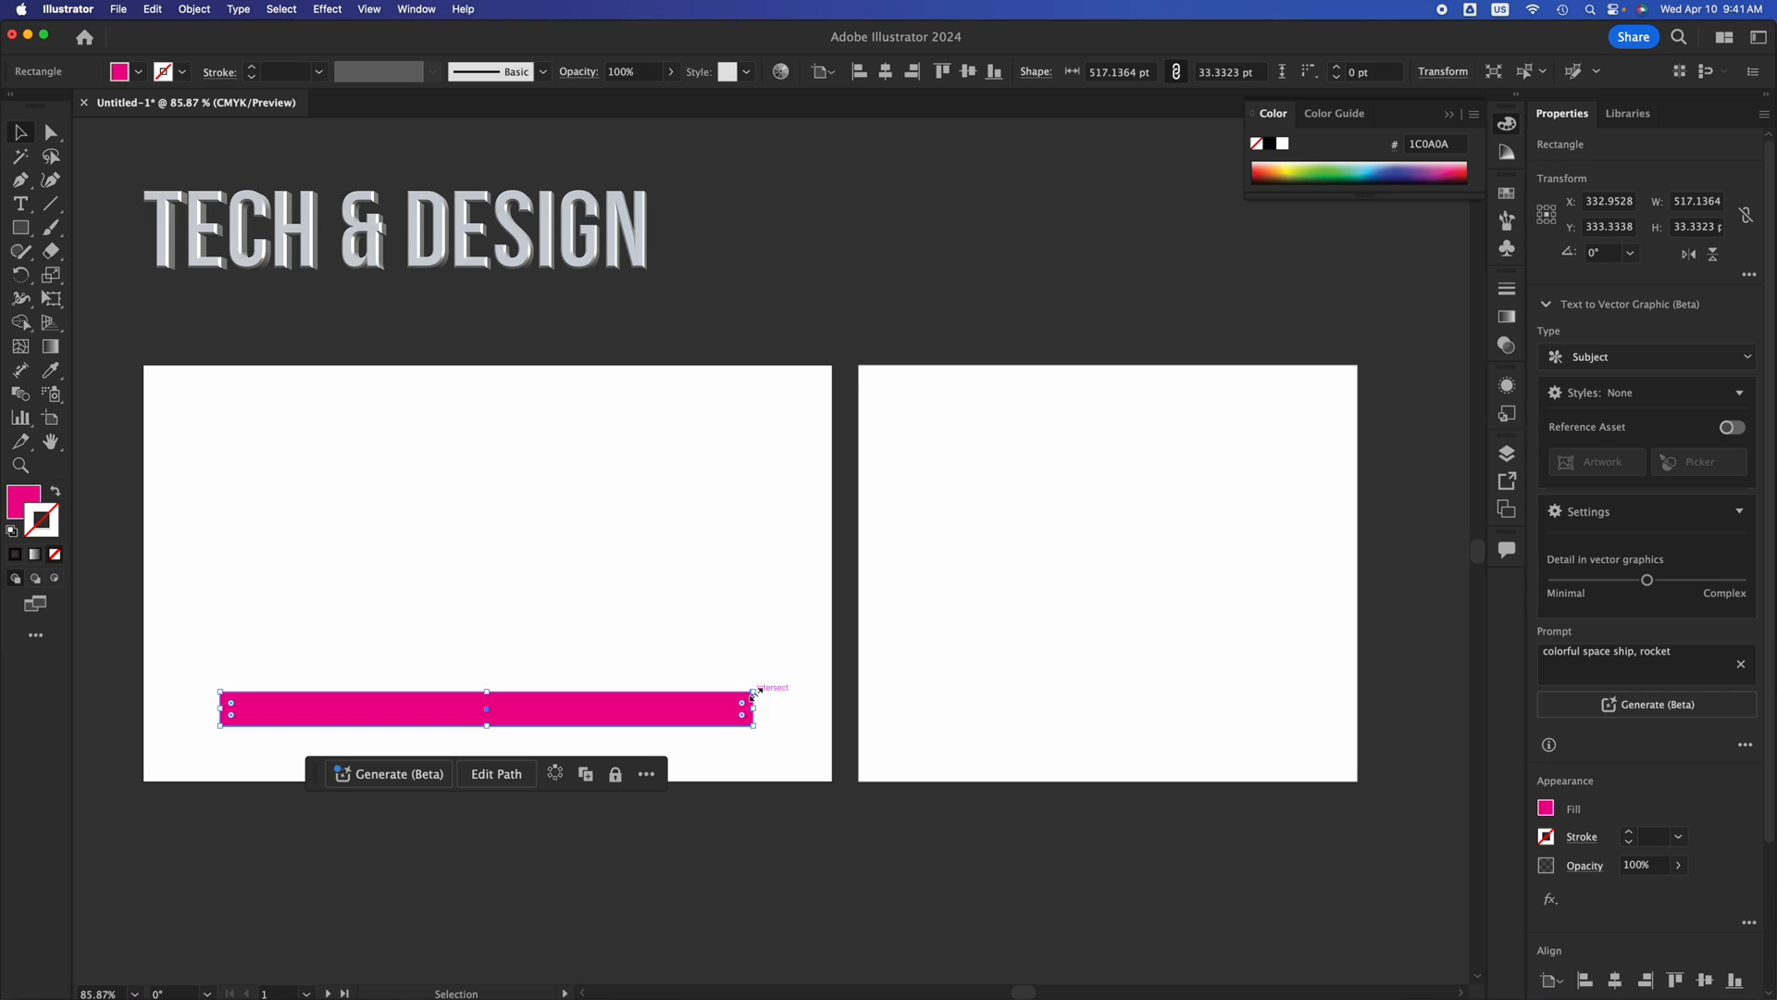
pyautogui.press('super+z')
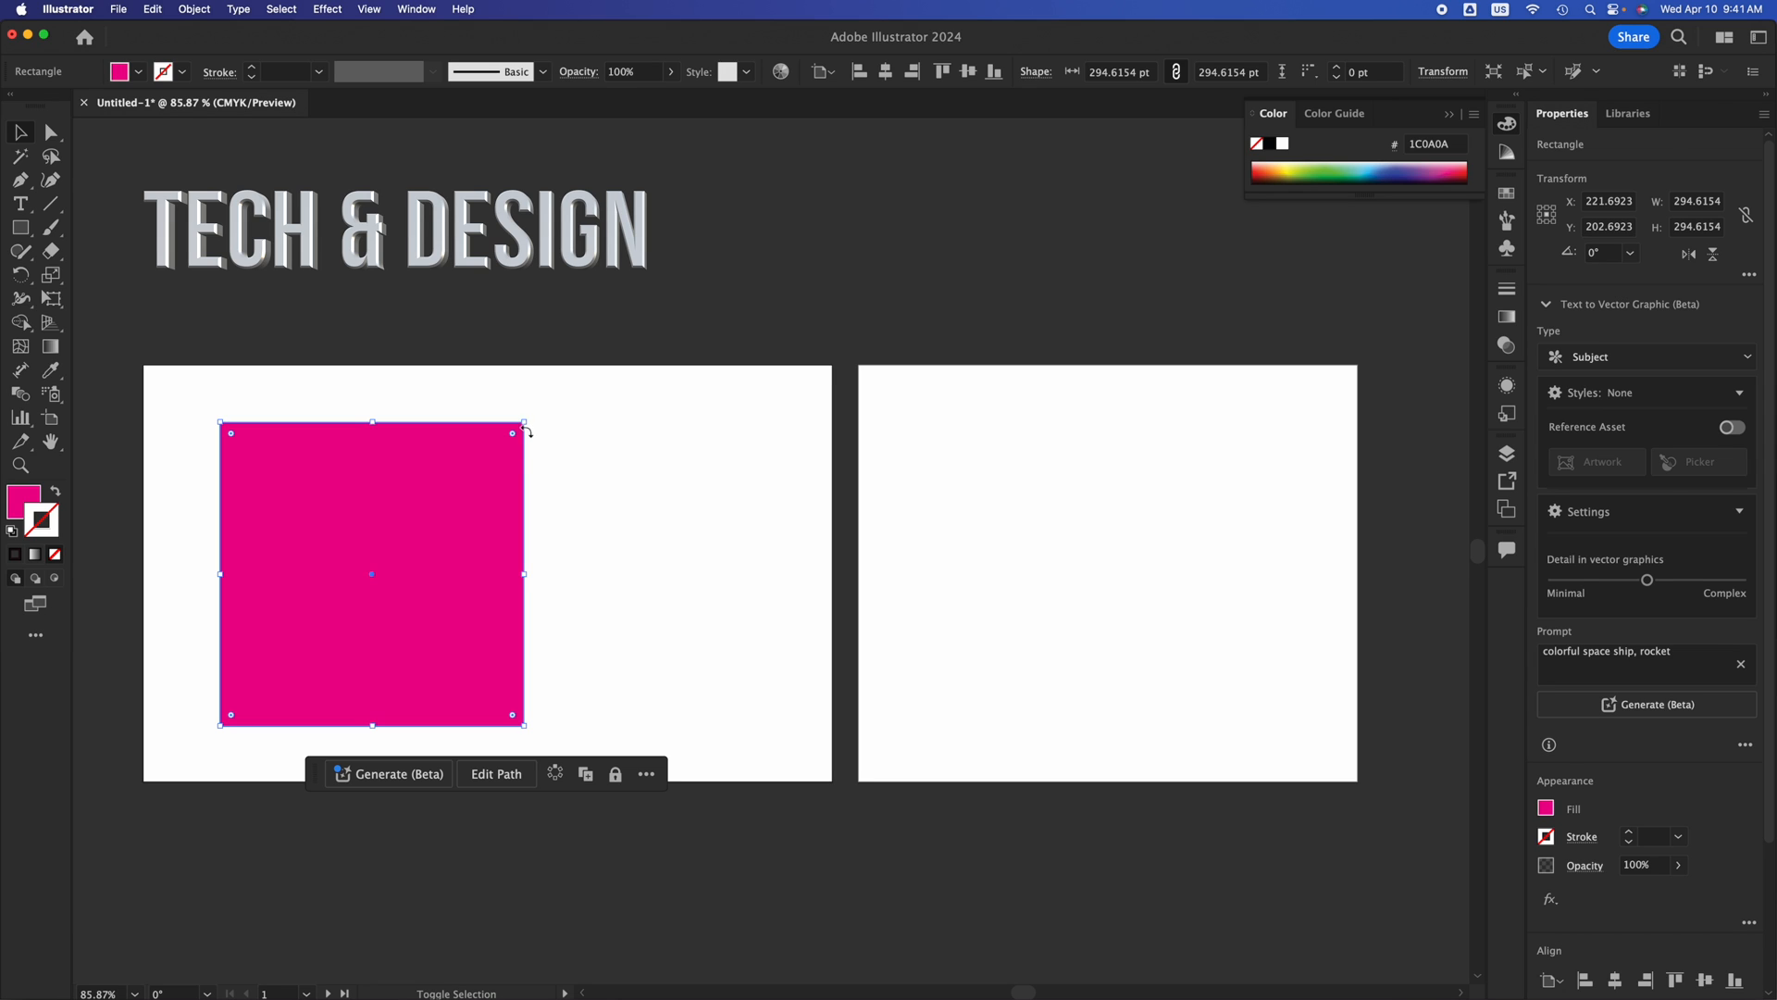
# Scale the square proportionally to about 243 × 243 pt, testing both corner and side resizing, and deselect it.
pyautogui.moveTo(526, 423); pyautogui.dragTo(1007, 462)
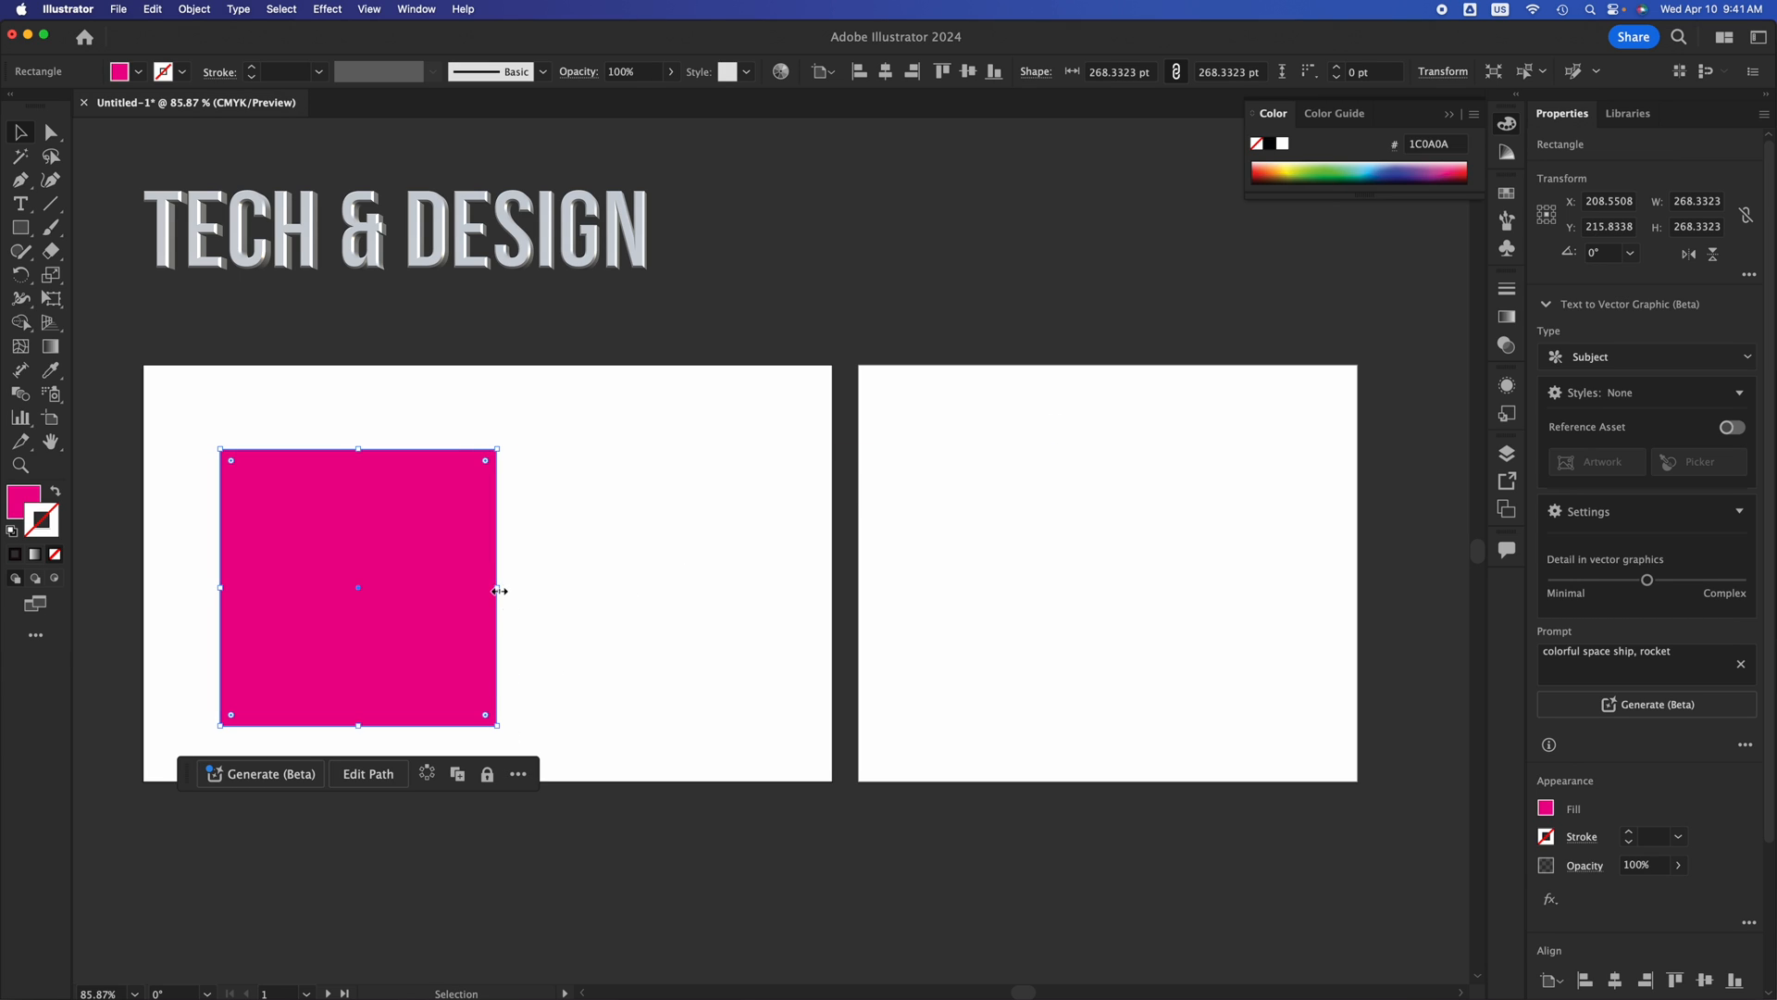
pyautogui.moveTo(499, 591); pyautogui.dragTo(341, 590)
pyautogui.press('super+z')
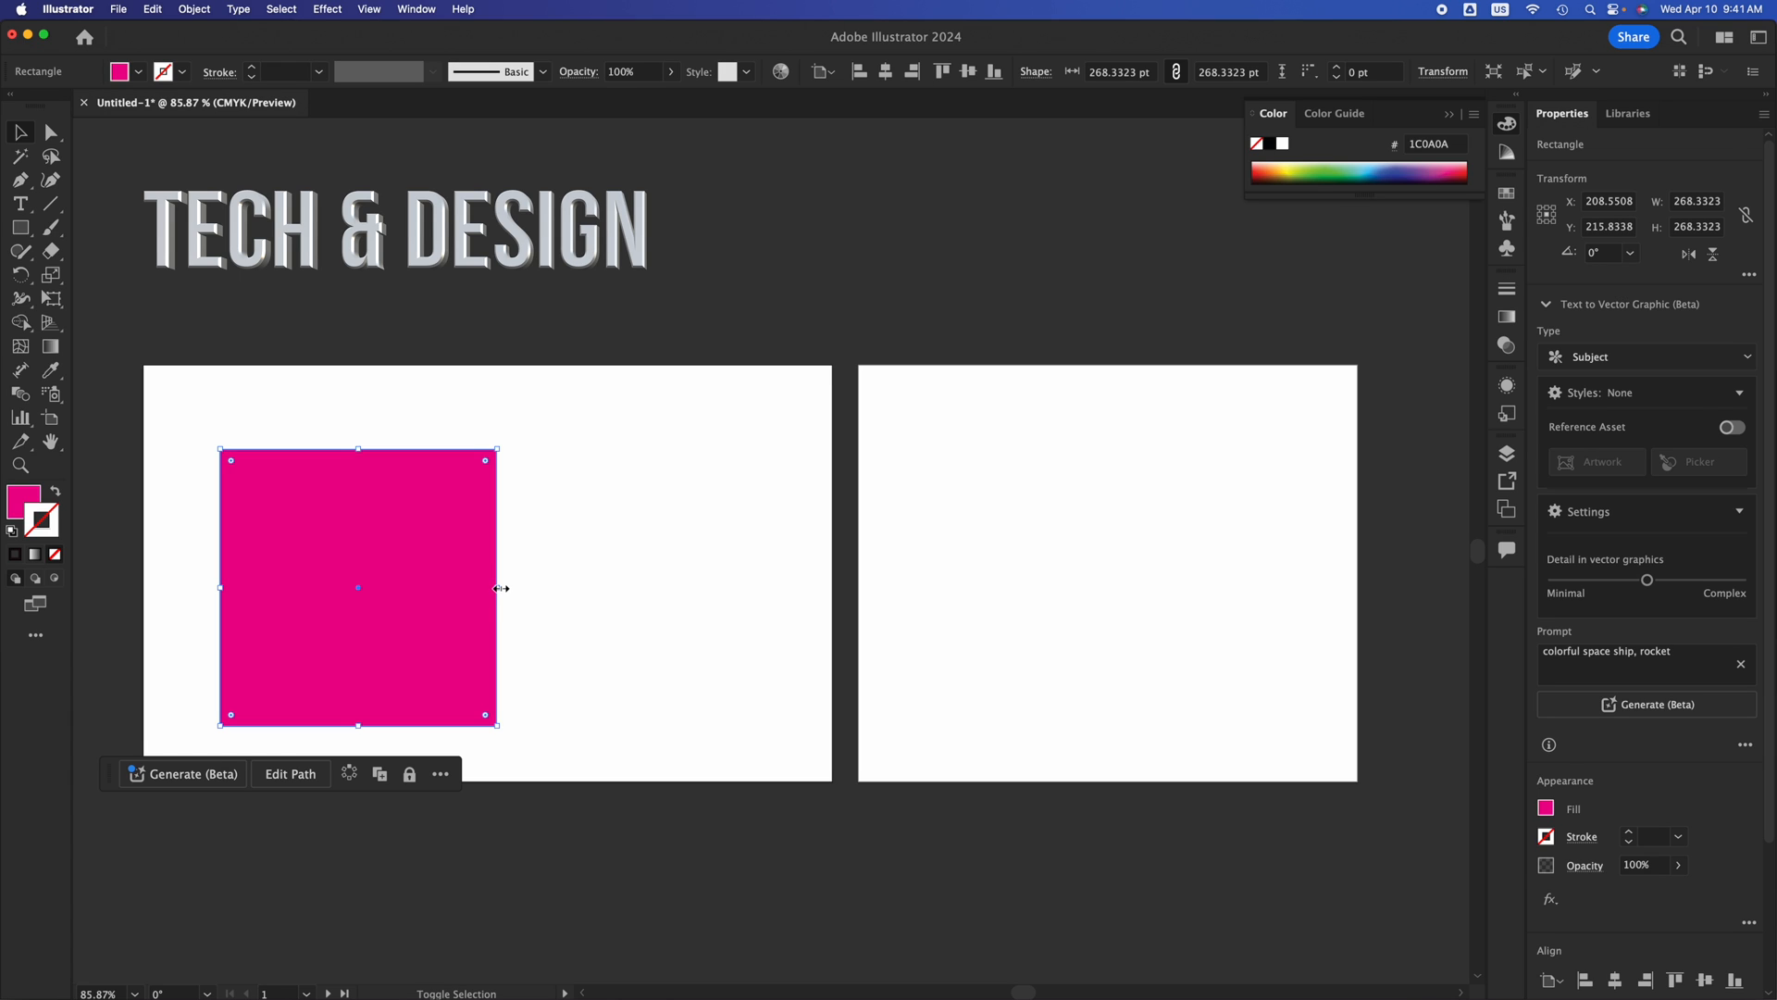
pyautogui.moveTo(500, 587)
pyautogui.mouseDown()
pyautogui.moveTo(722, 583)
pyautogui.moveTo(479, 584)
pyautogui.mouseUp()
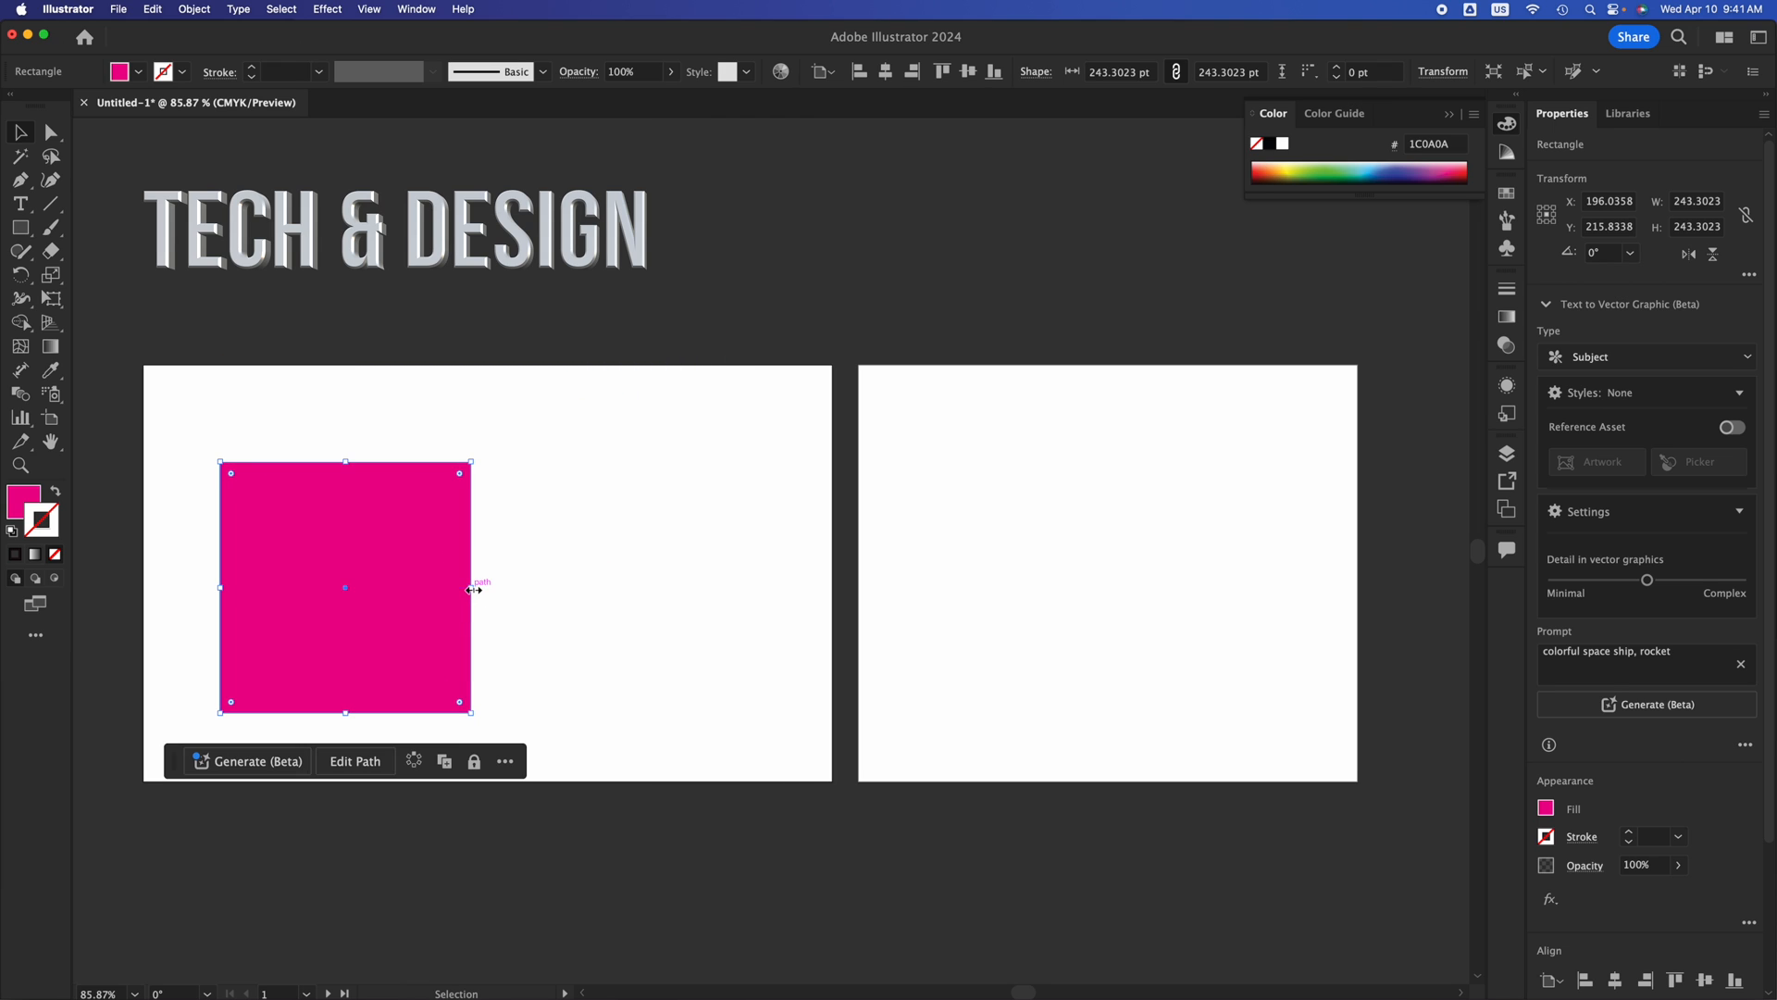
pyautogui.click(535, 559)
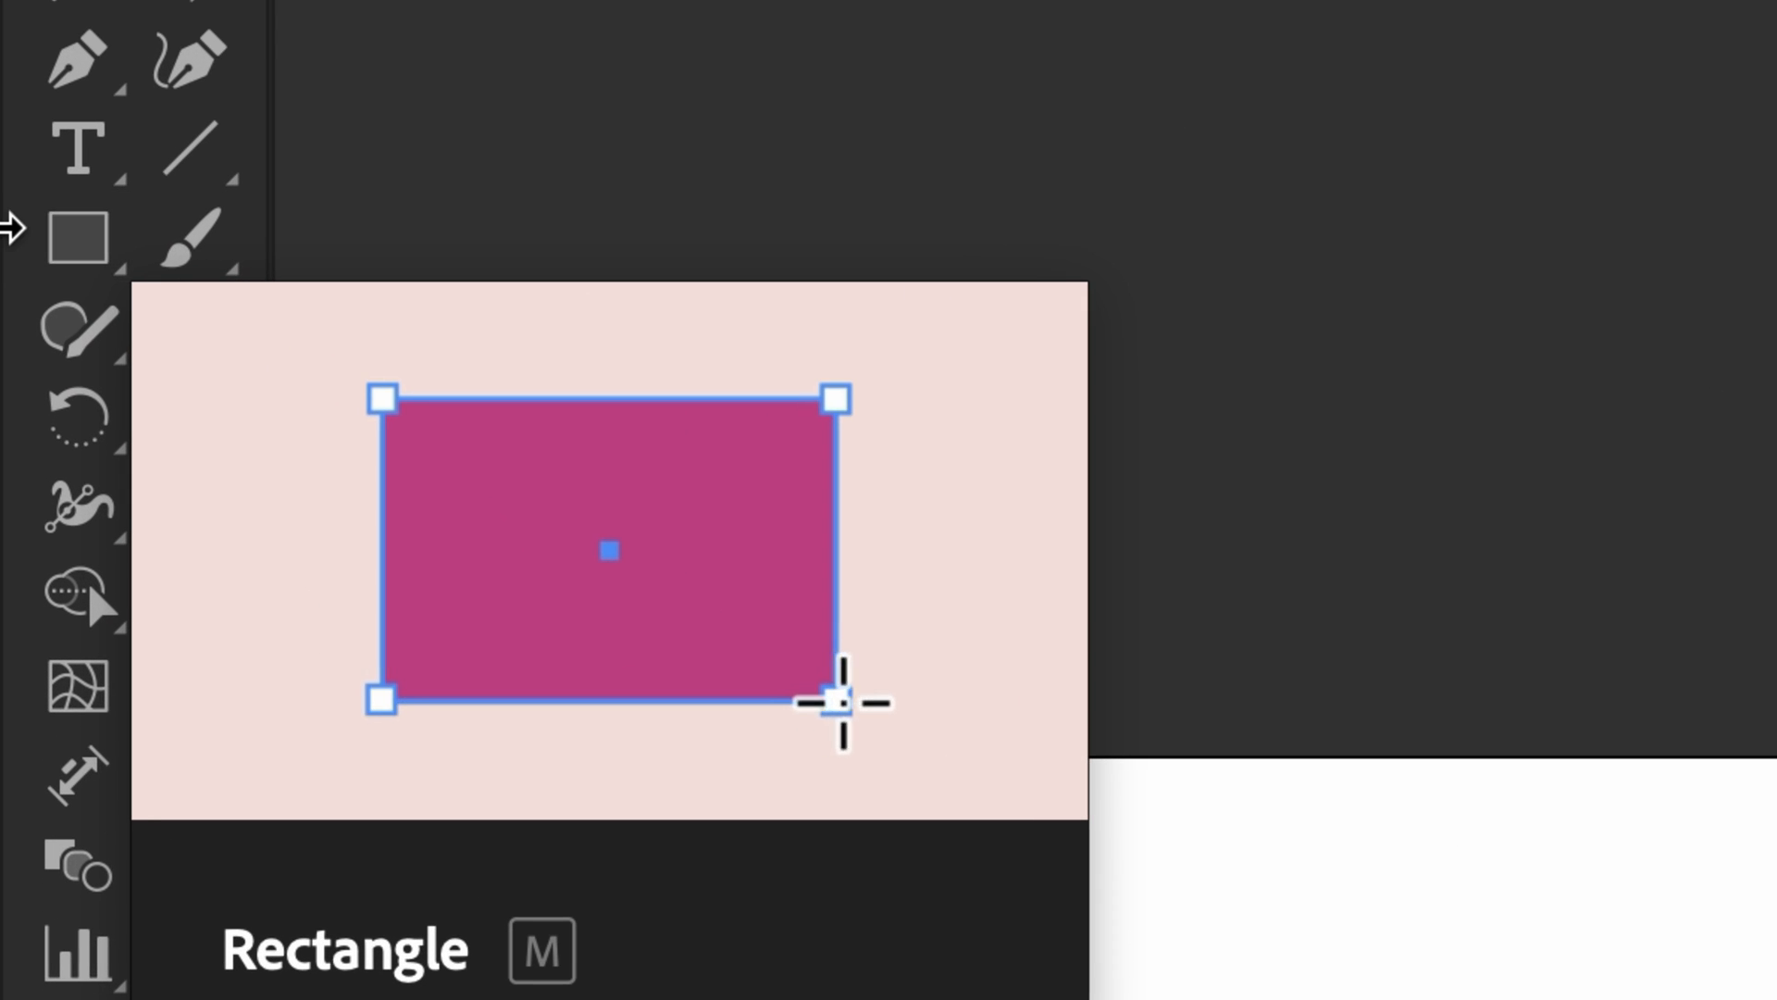
# Draw a rounded rectangle about 208 × 143 pt with 12 pt corners beside the square and return to the Selection tool.
pyautogui.click(79, 239)
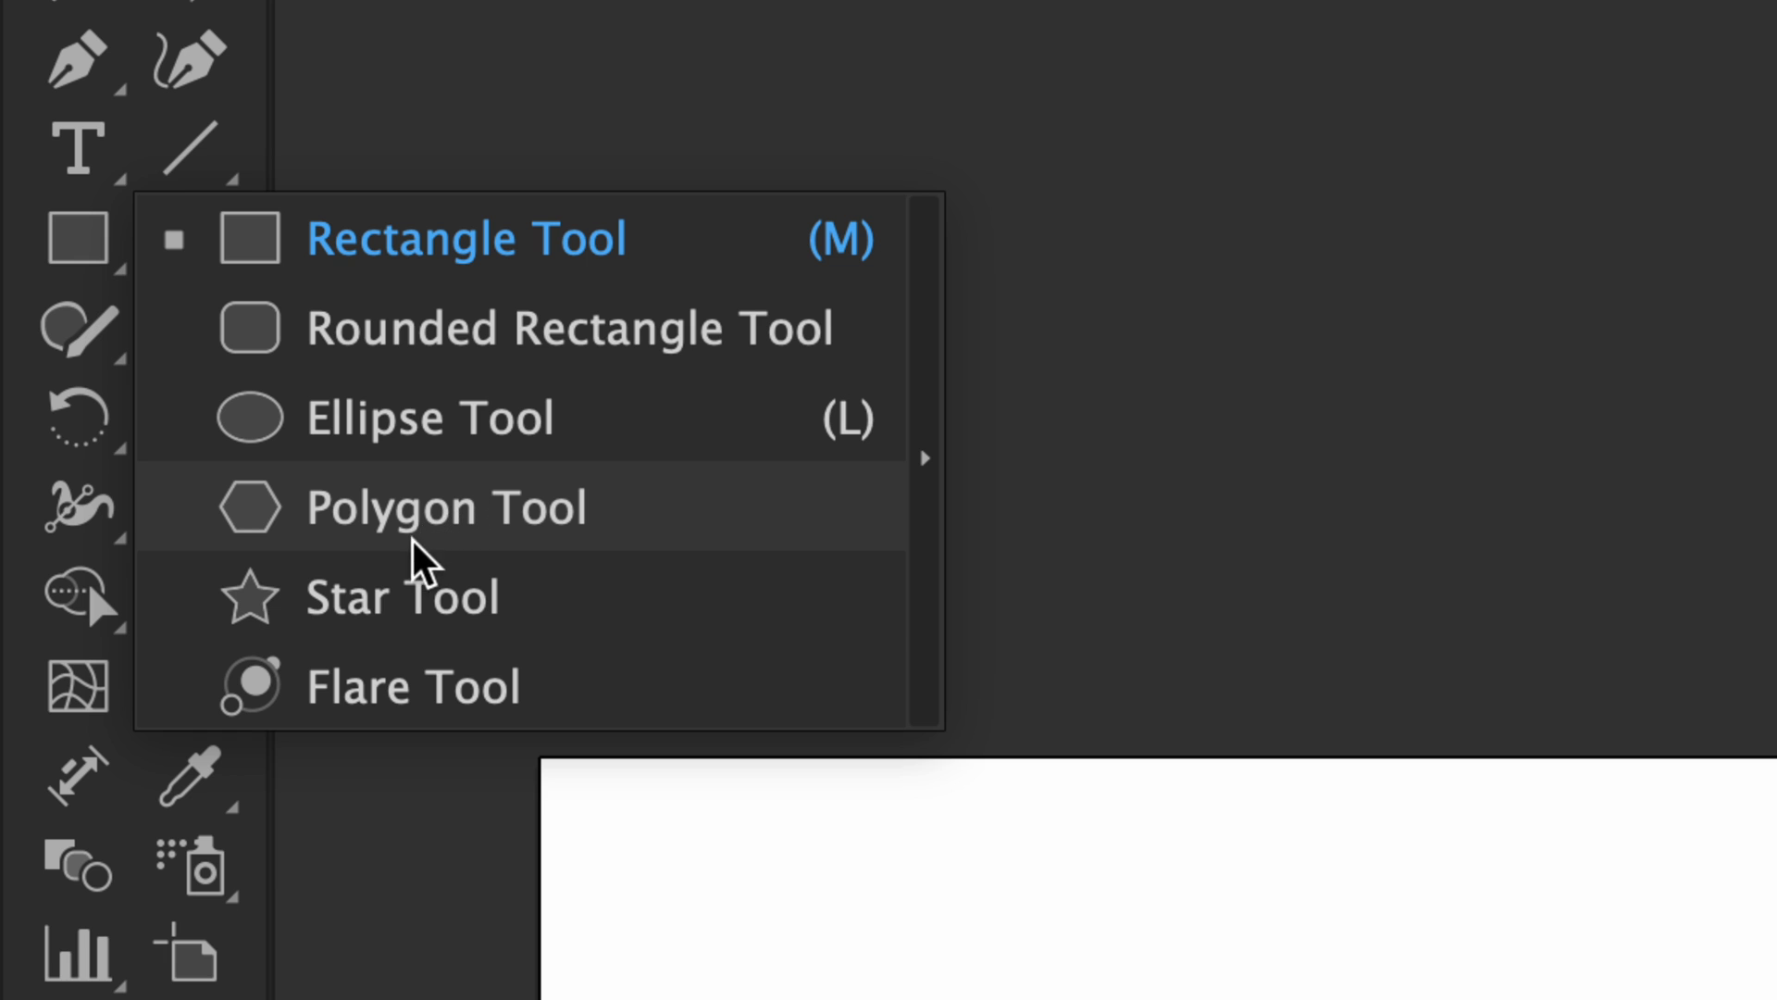
pyautogui.click(439, 333)
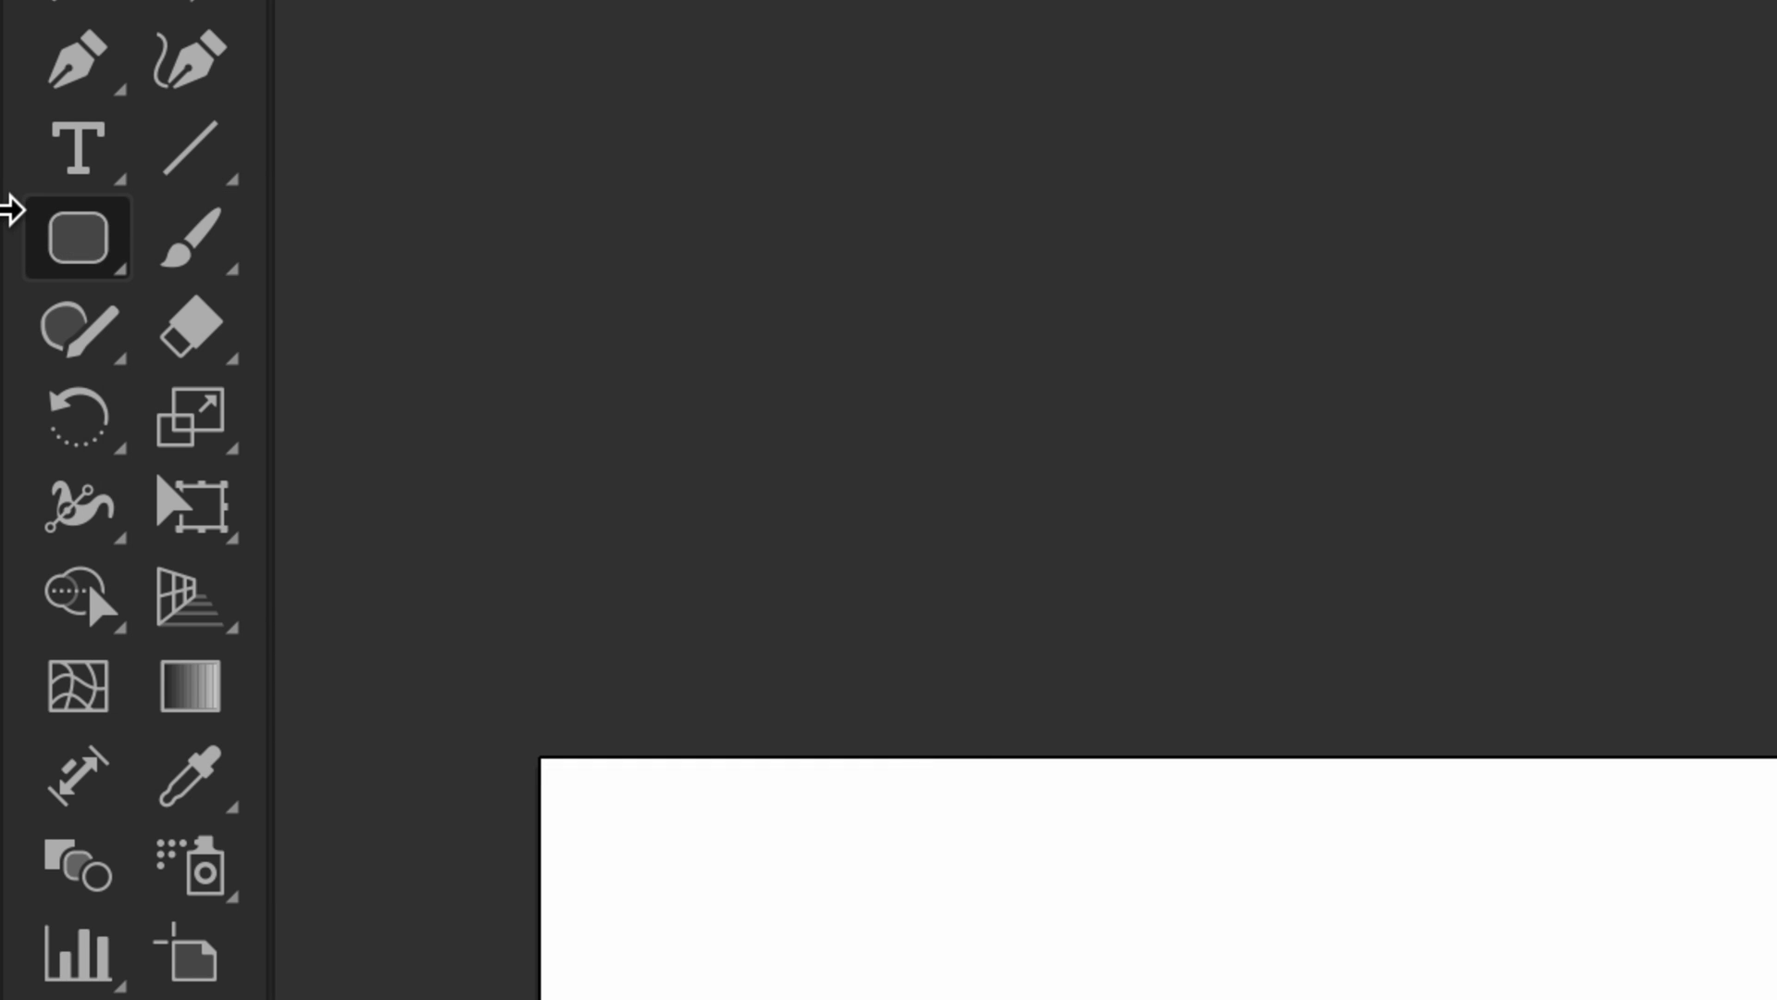
pyautogui.scroll(-6, 571, 508)
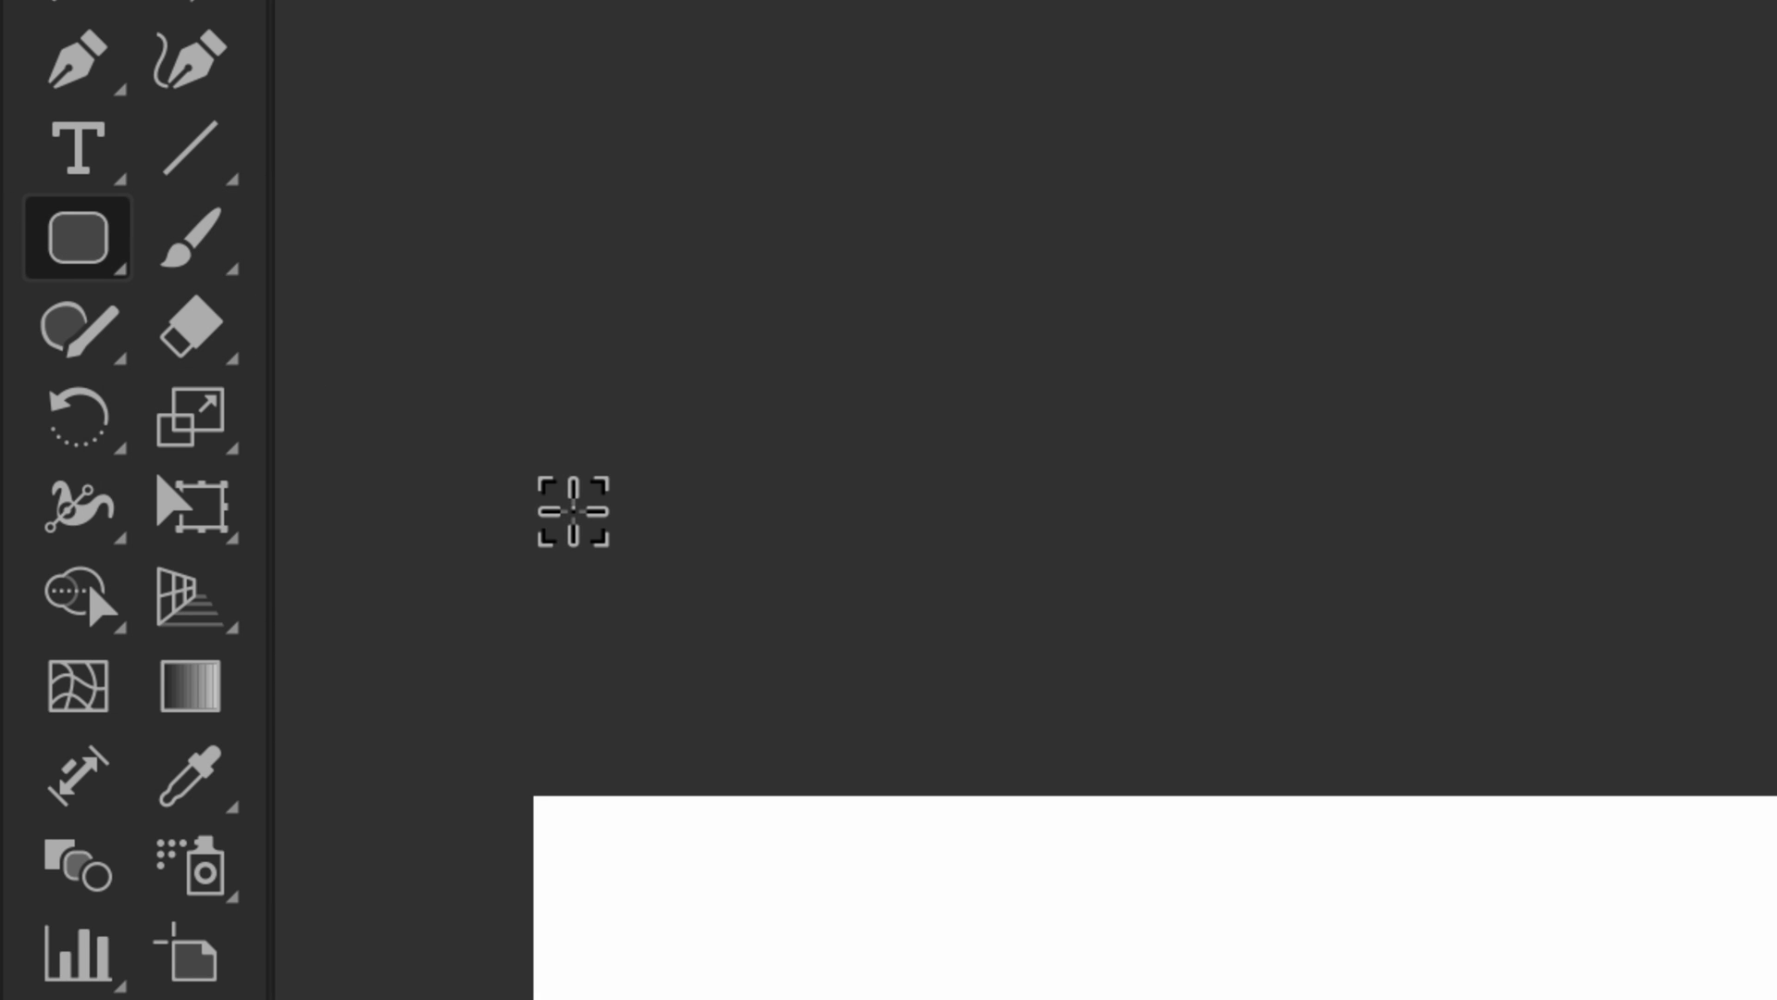
pyautogui.scroll(5, 671, 562)
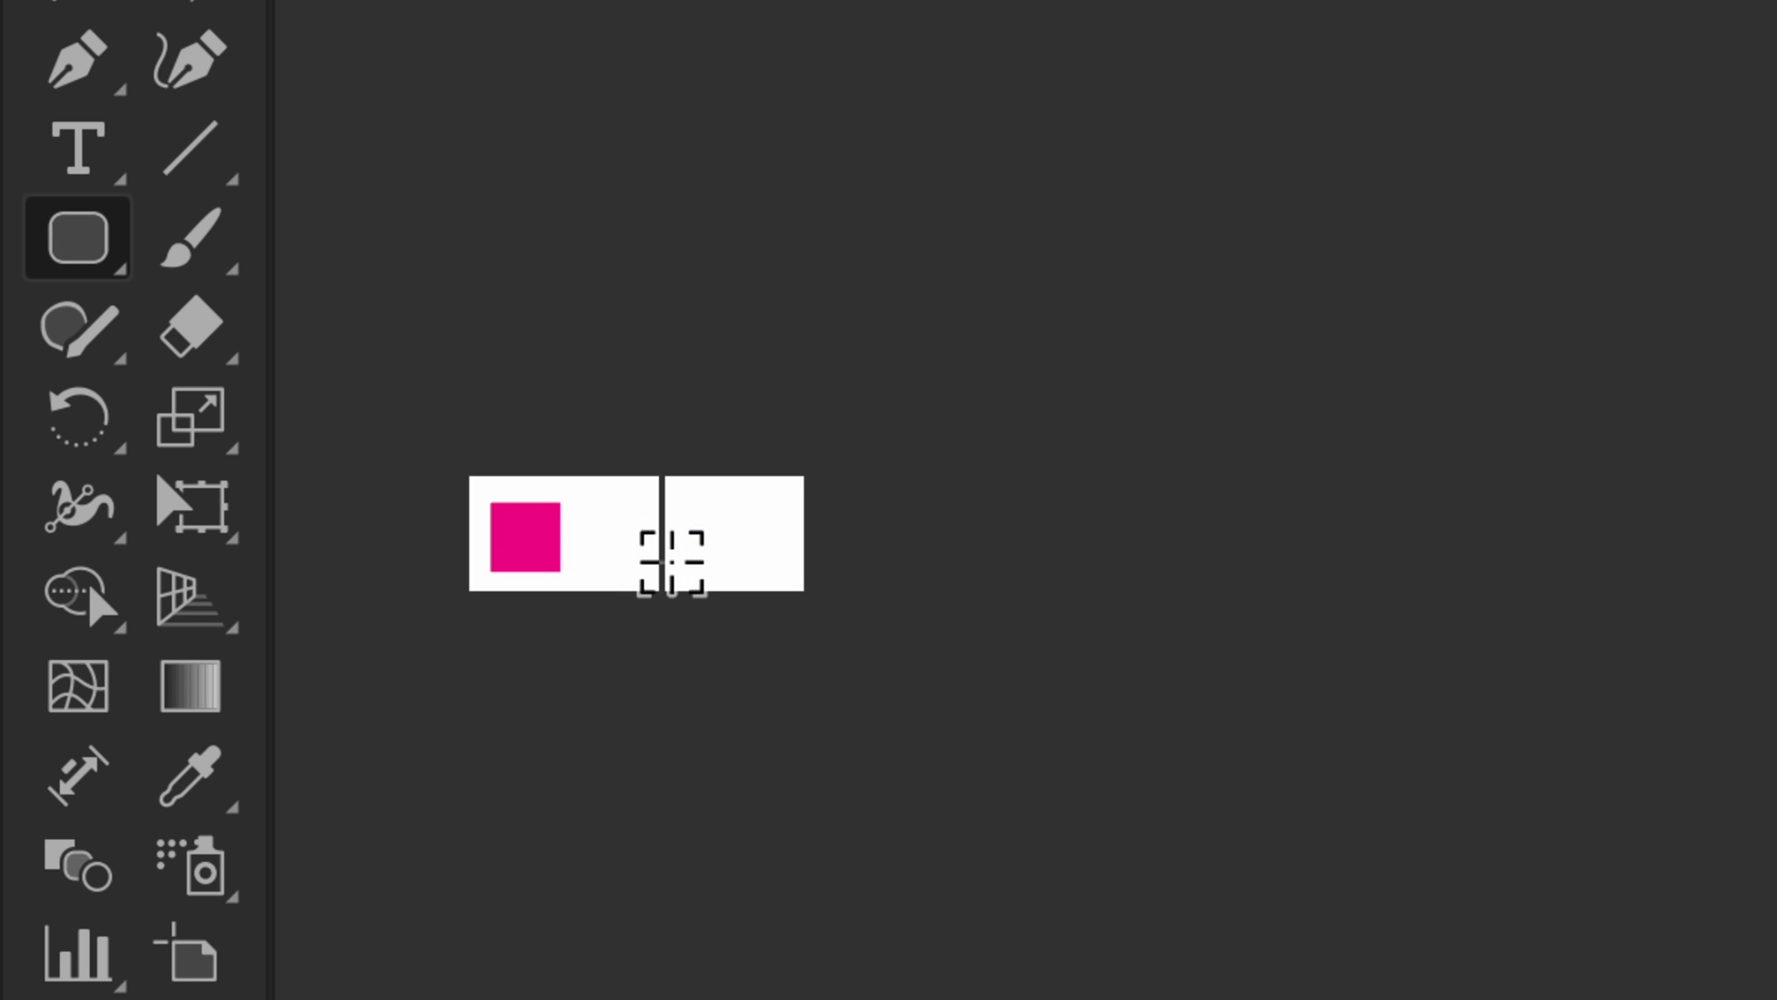
pyautogui.moveTo(766, 417); pyautogui.dragTo(1263, 757)
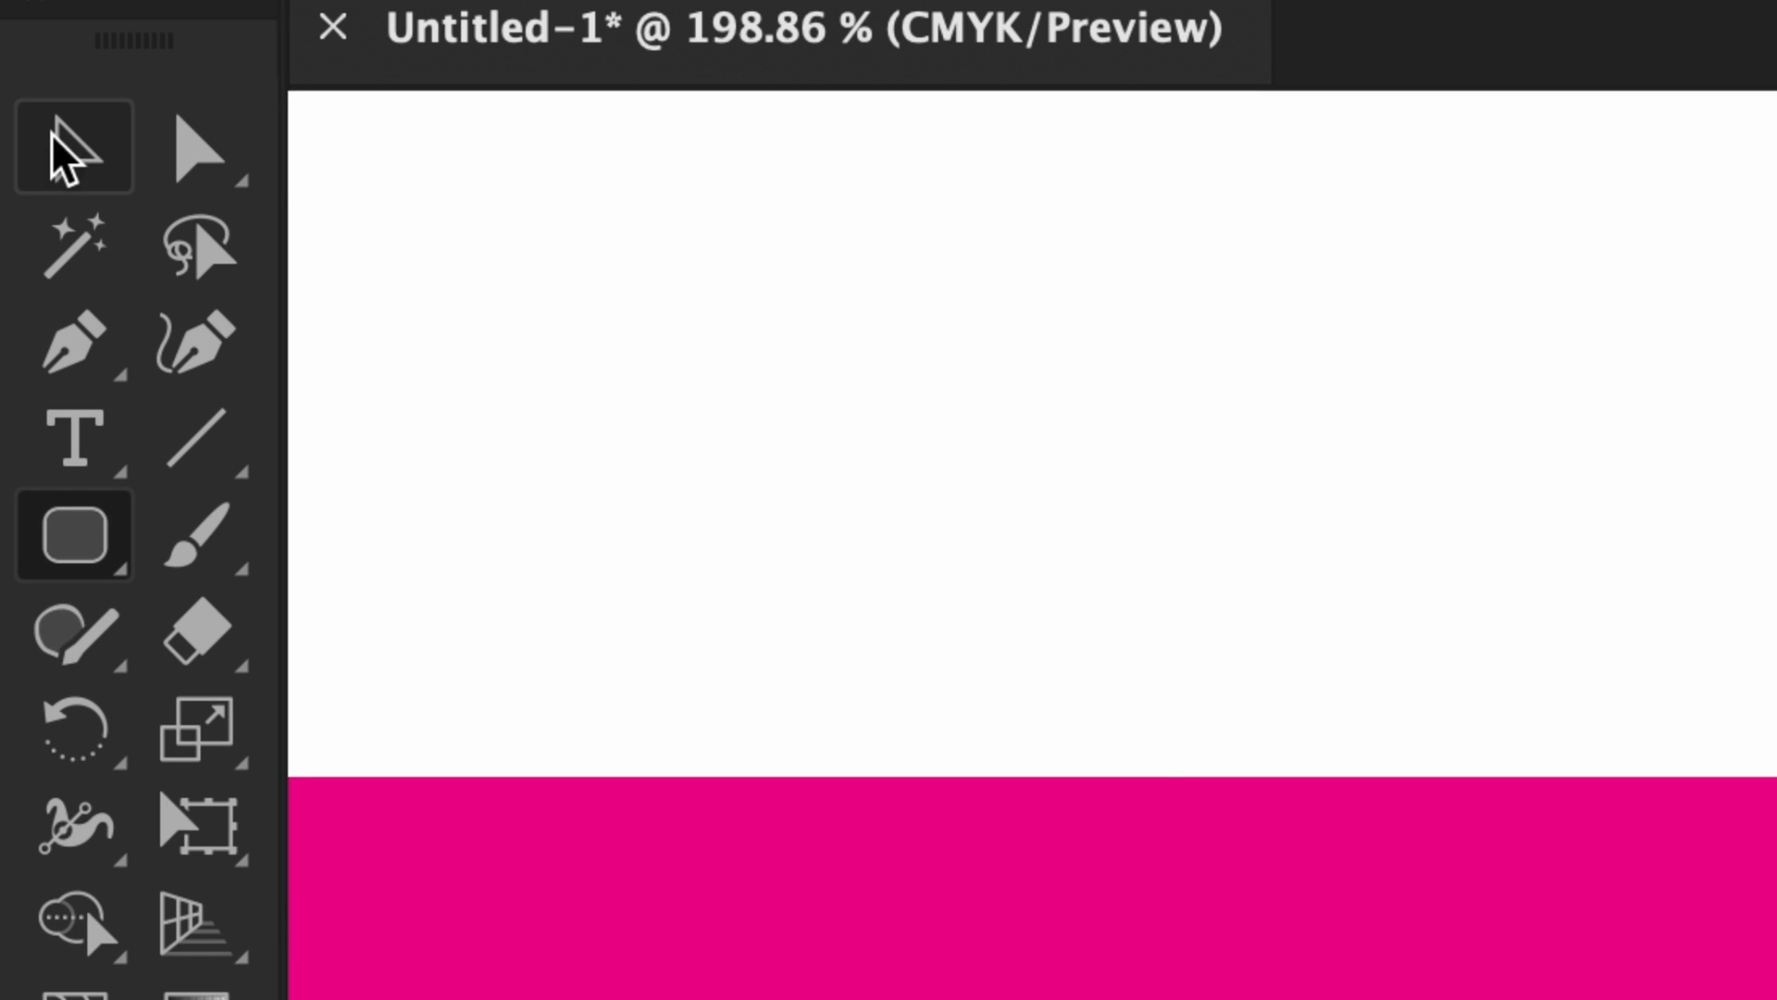
pyautogui.click(19, 132)
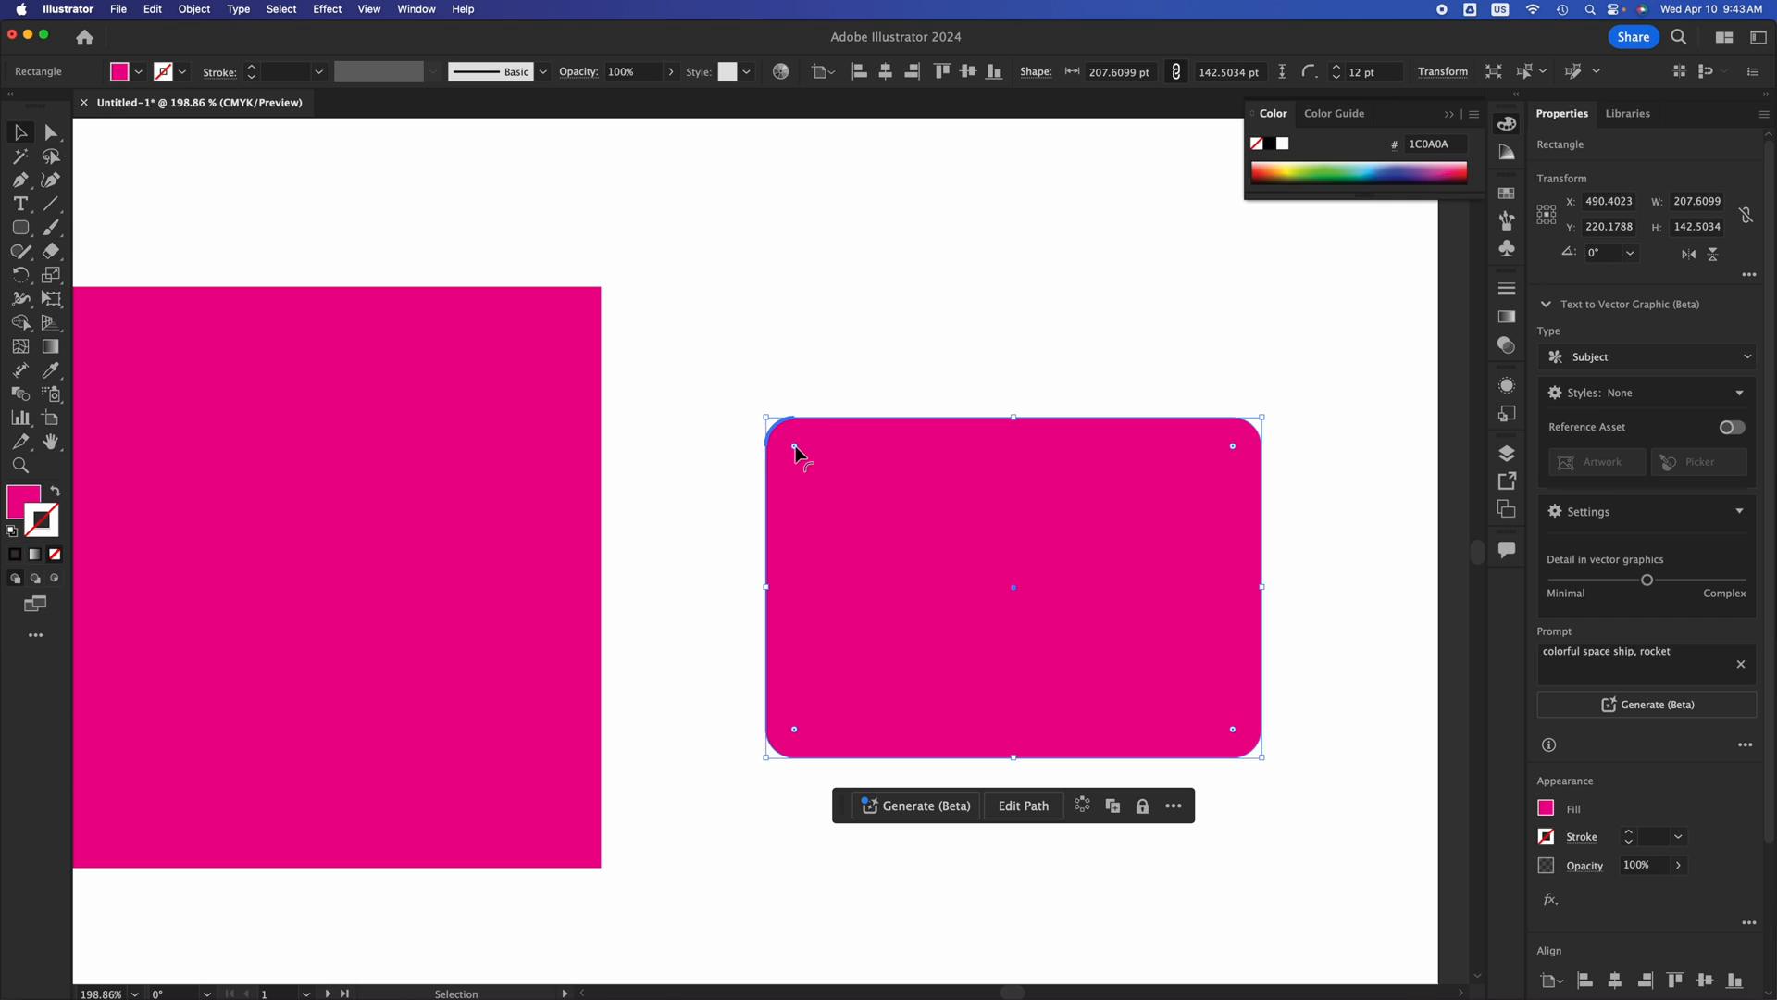
# Adjust the rounded rectangle's corner radius up and down to 0 pt for sharp corners, and compare it with the square.
pyautogui.moveTo(795, 446); pyautogui.dragTo(857, 499)
pyautogui.moveTo(929, 573); pyautogui.dragTo(705, 351)
pyautogui.click(485, 352)
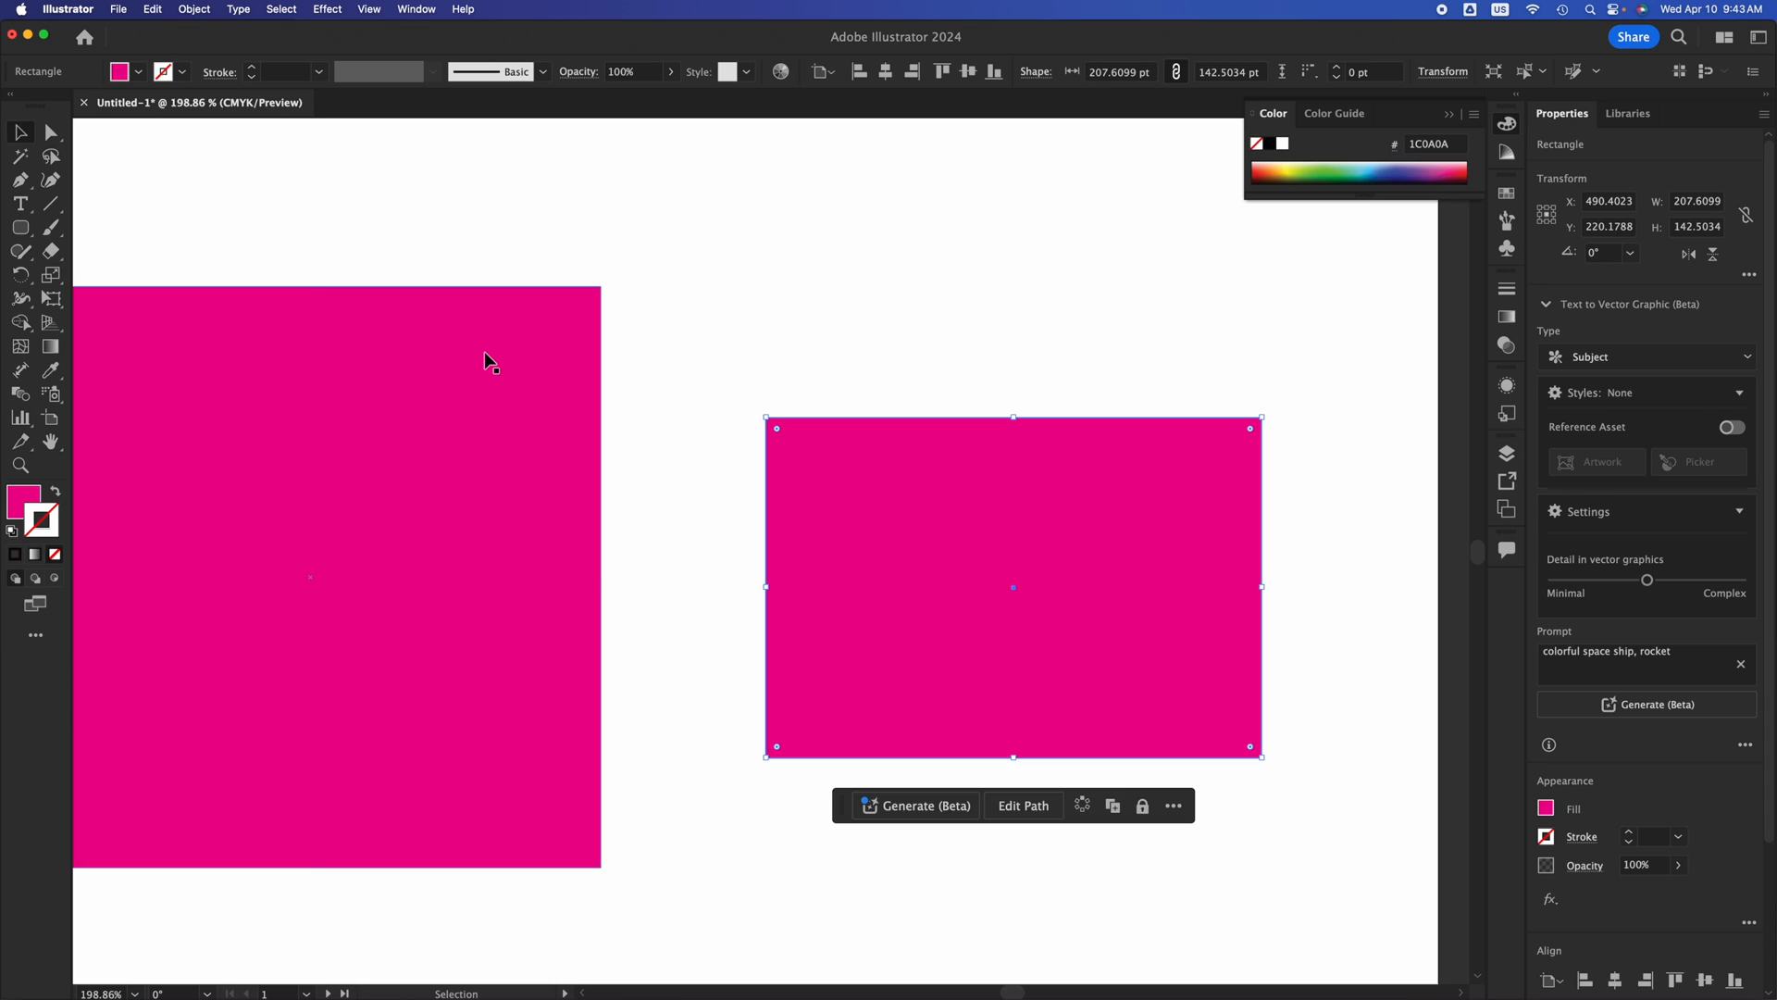
pyautogui.click(1037, 452)
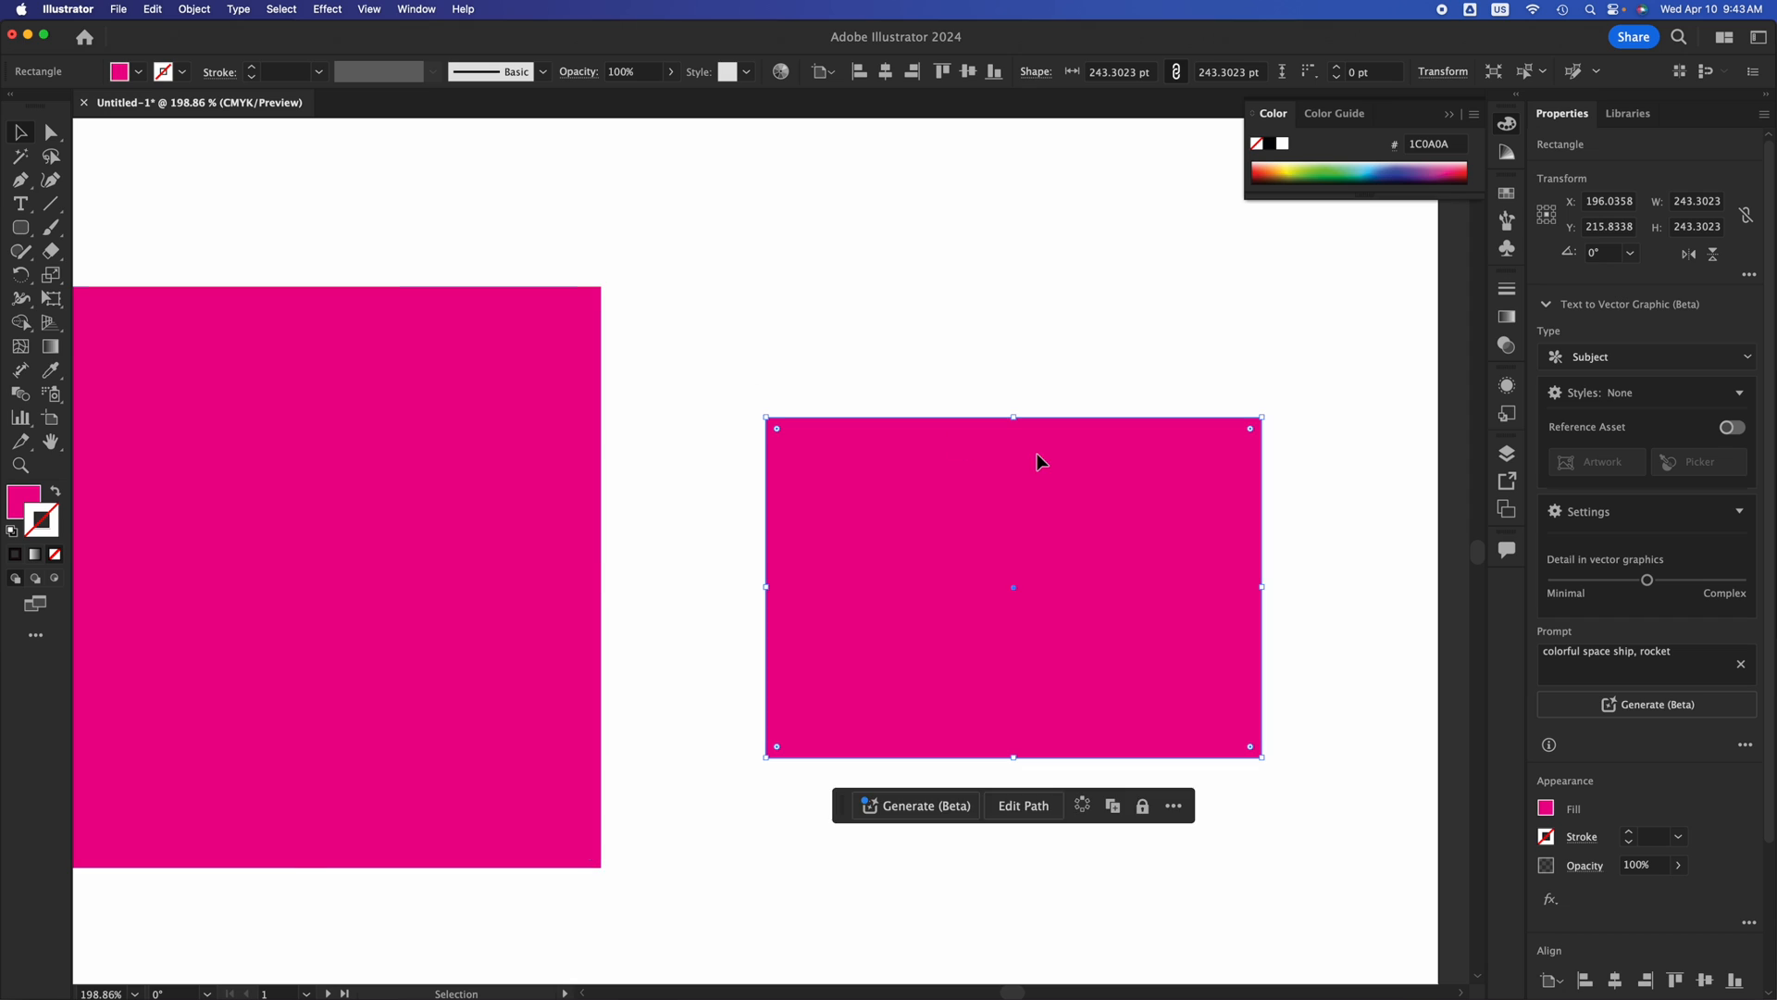
# Move the large square slightly up and closer to the first artboard's left edge.
pyautogui.click(439, 369)
pyautogui.hscroll(-5, 439, 370)
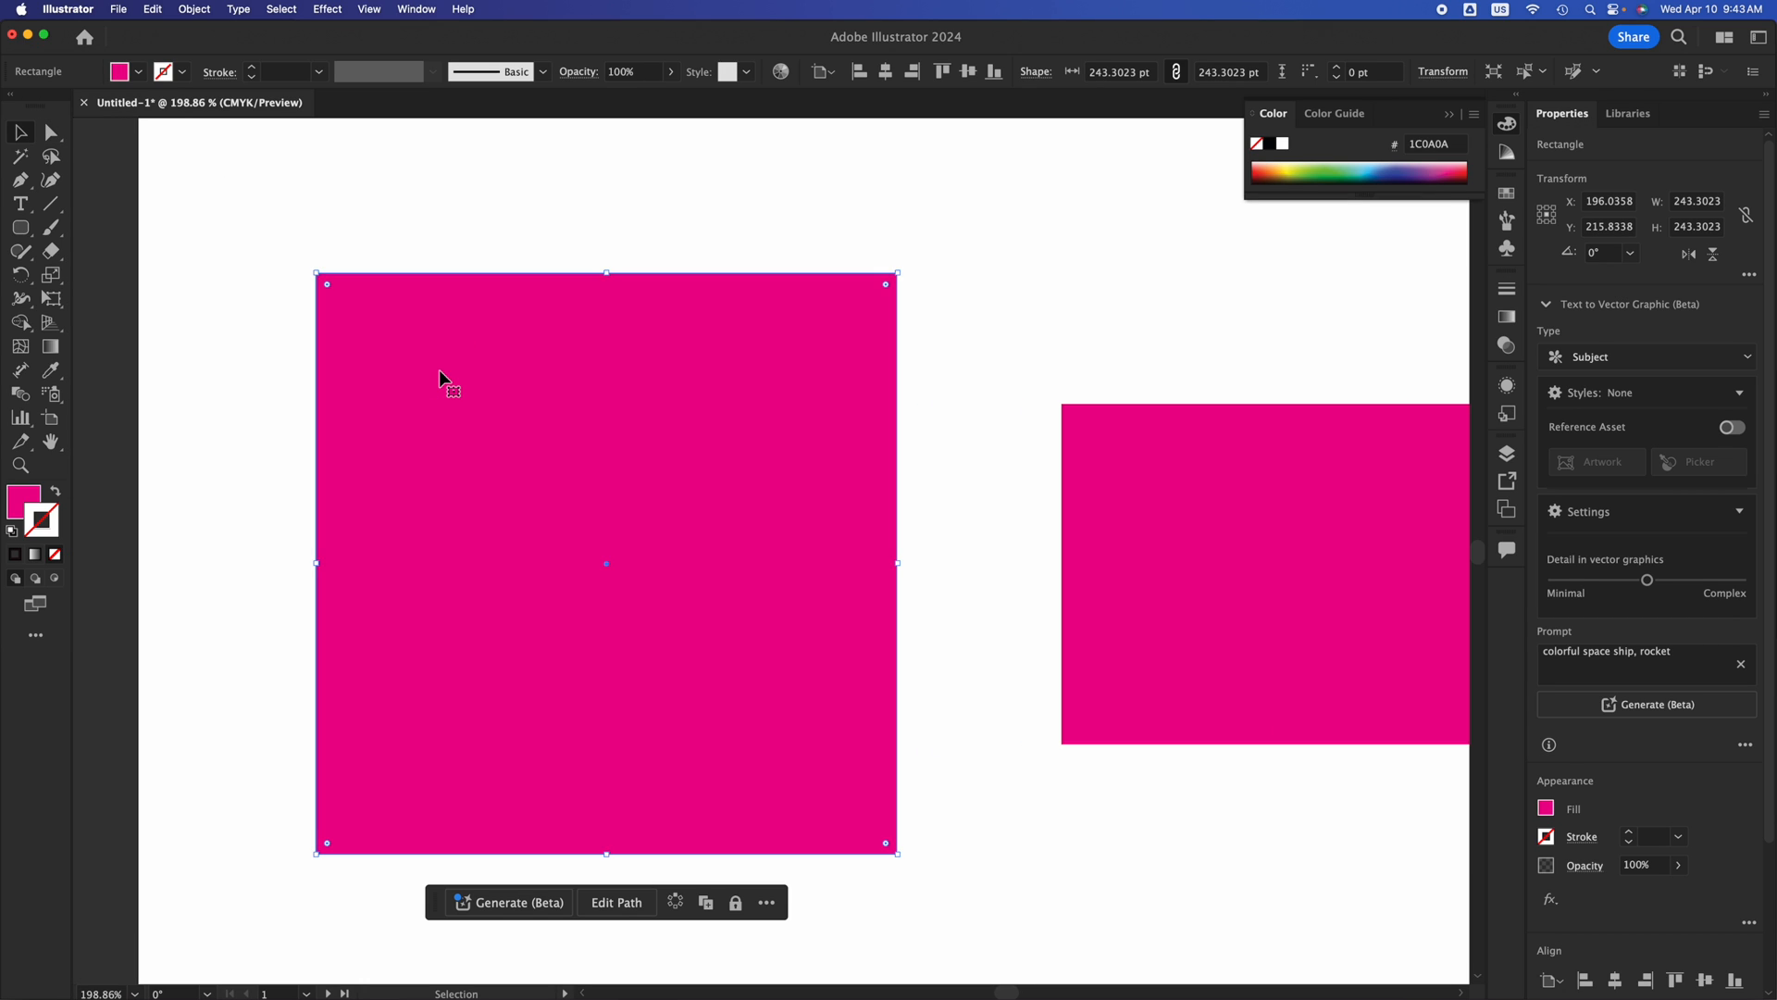
pyautogui.moveTo(450, 376); pyautogui.dragTo(331, 359)
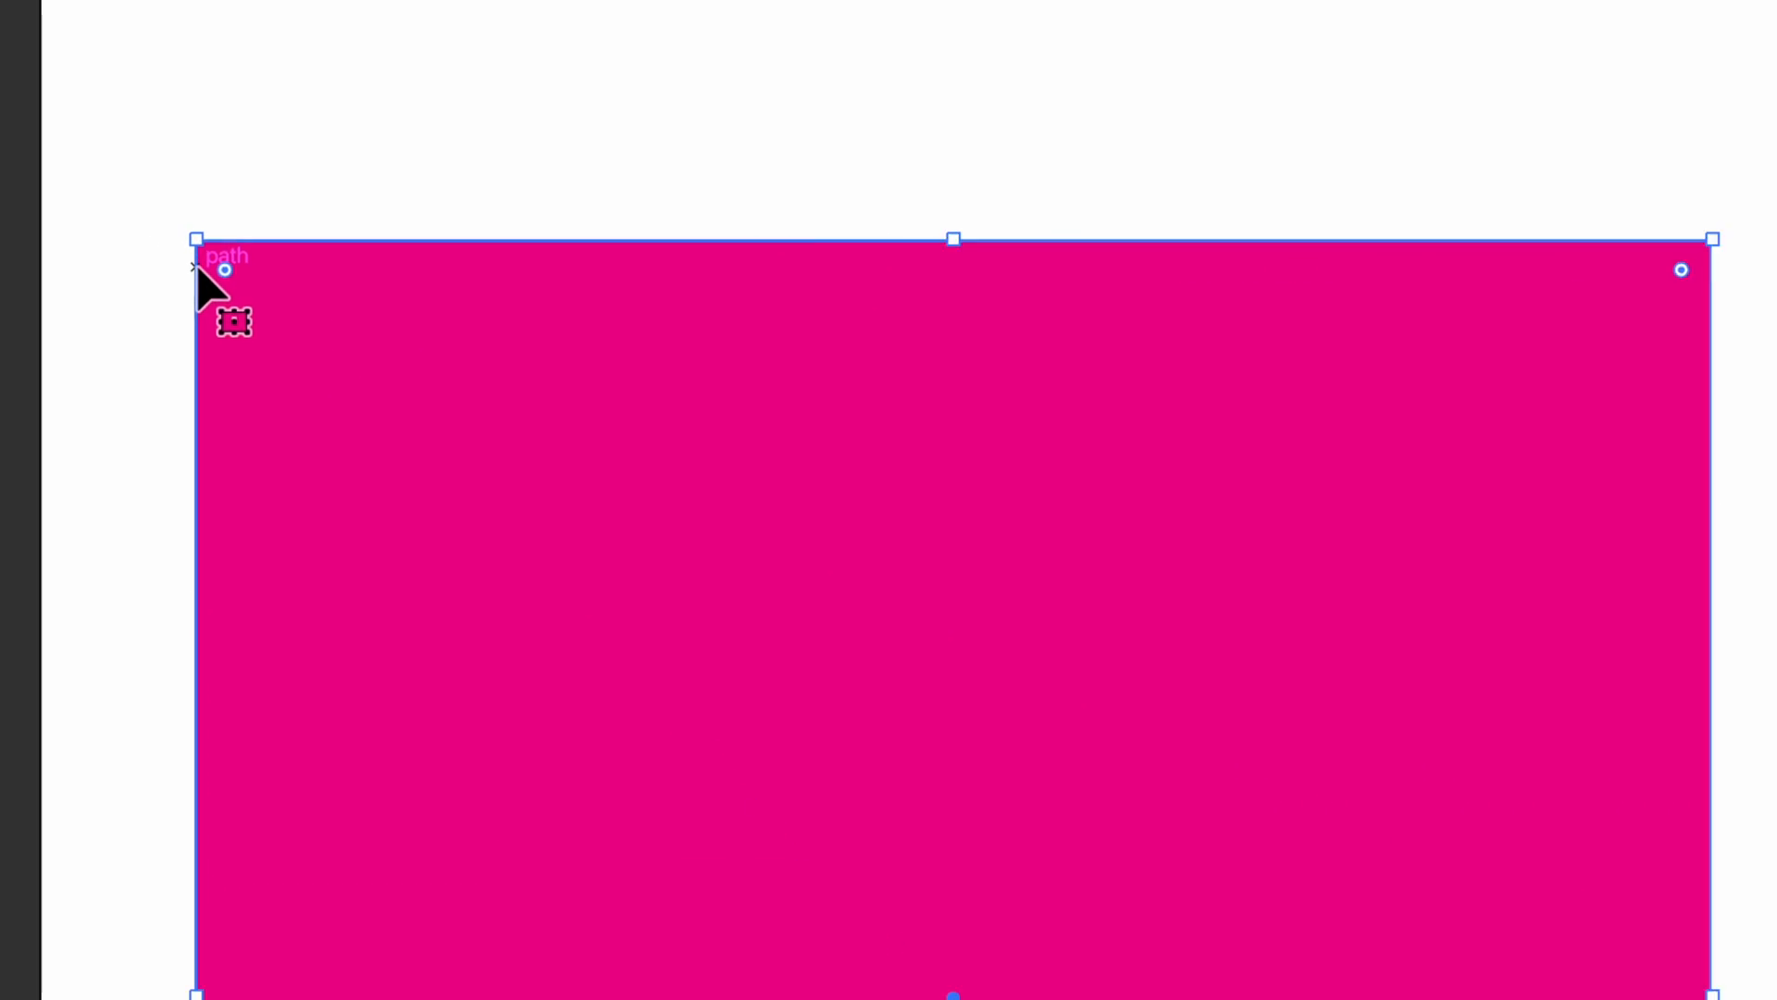
# Round all of the square's corners to about 121.65 pt to form a circle, and inspect it deselected and selected.
pyautogui.moveTo(231, 271); pyautogui.dragTo(488, 459)
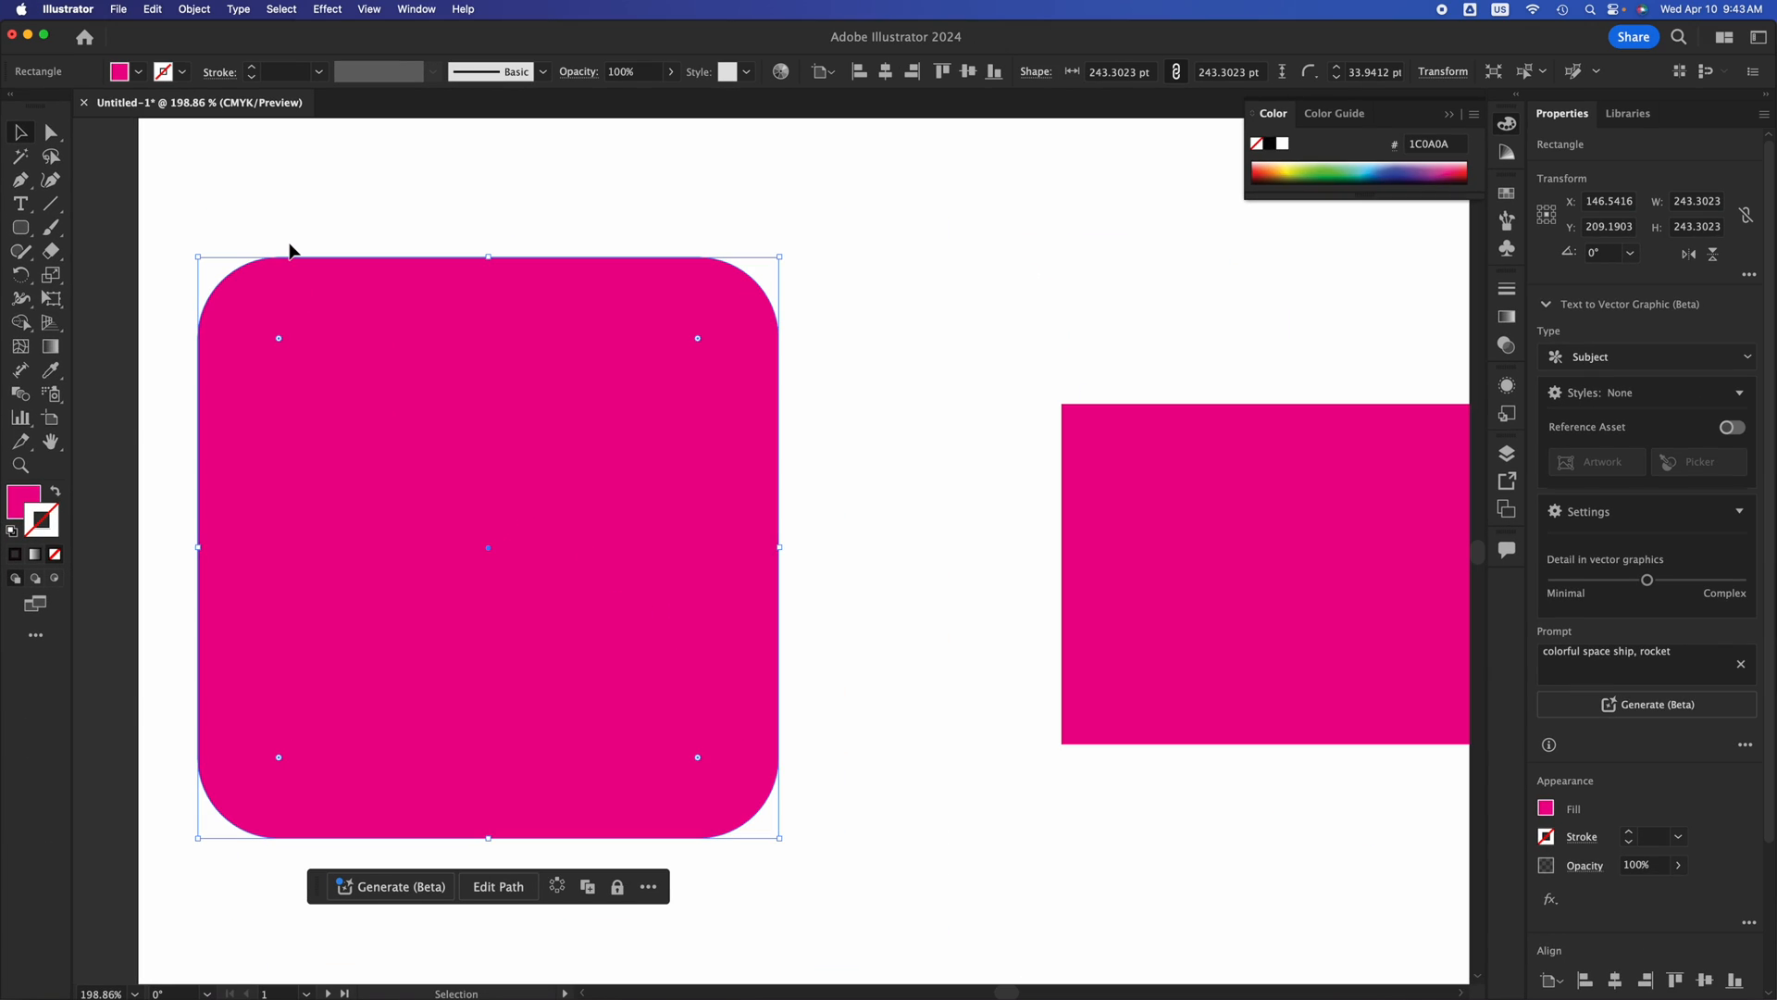
pyautogui.moveTo(280, 339); pyautogui.dragTo(598, 585)
pyautogui.click(959, 452)
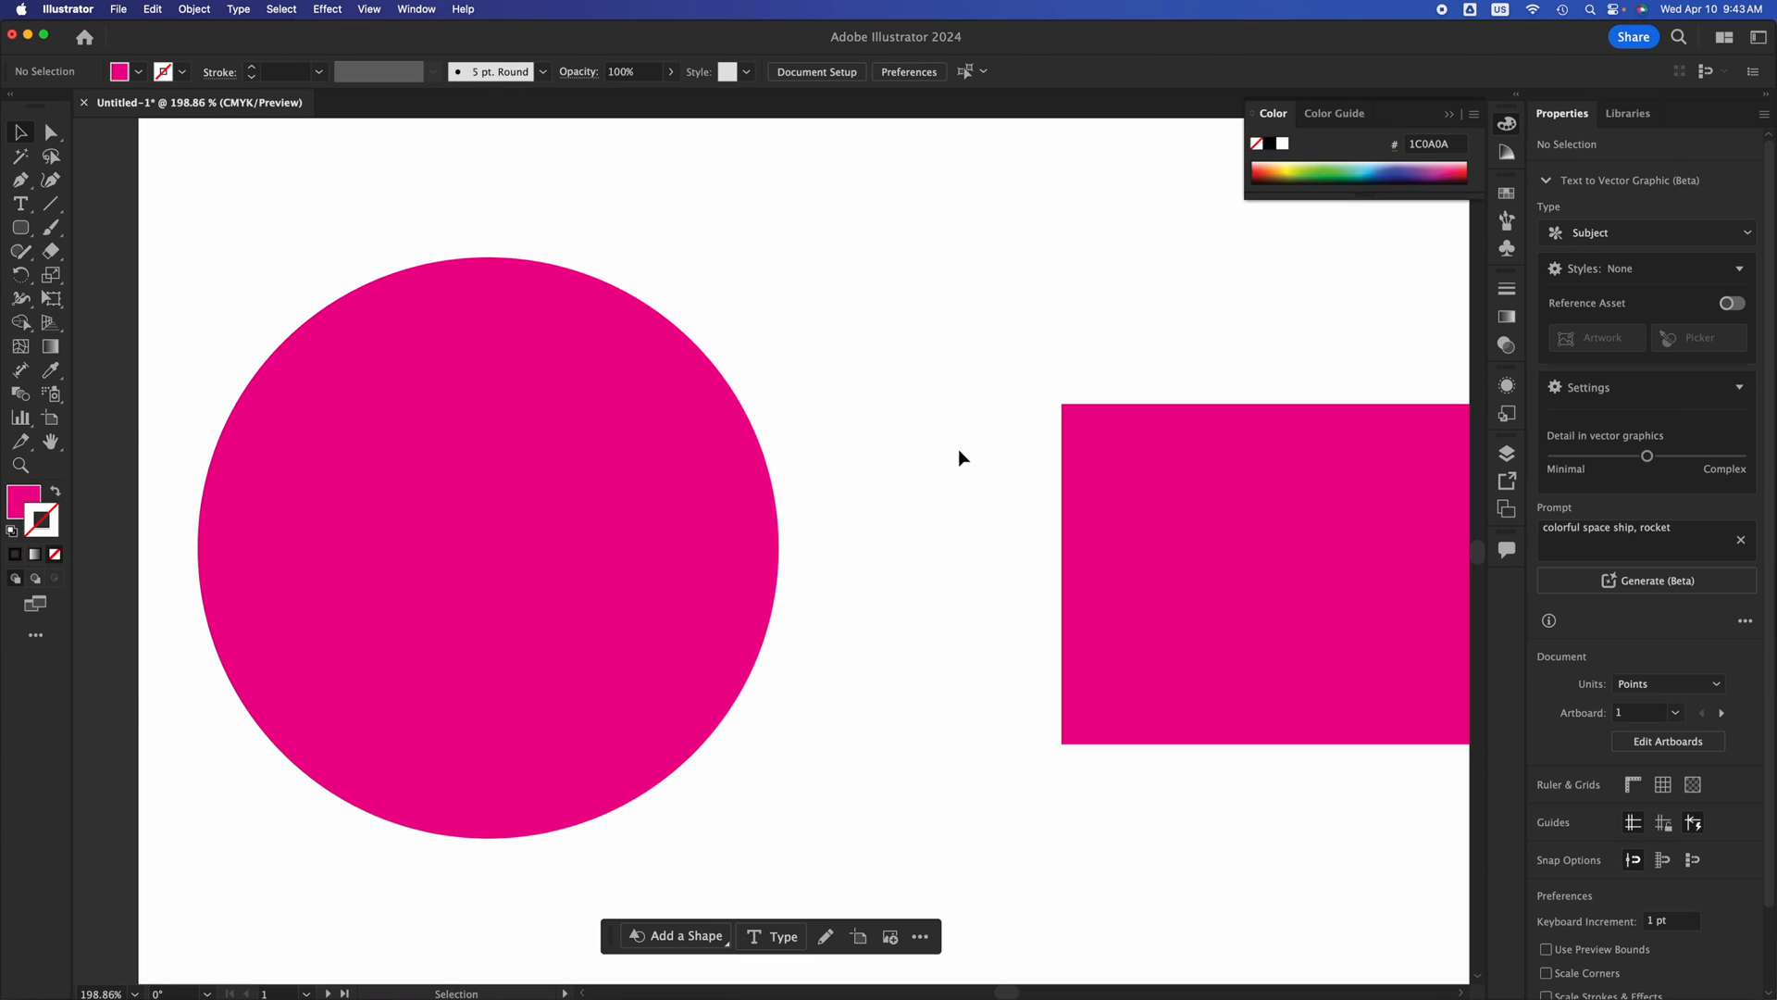
pyautogui.click(449, 446)
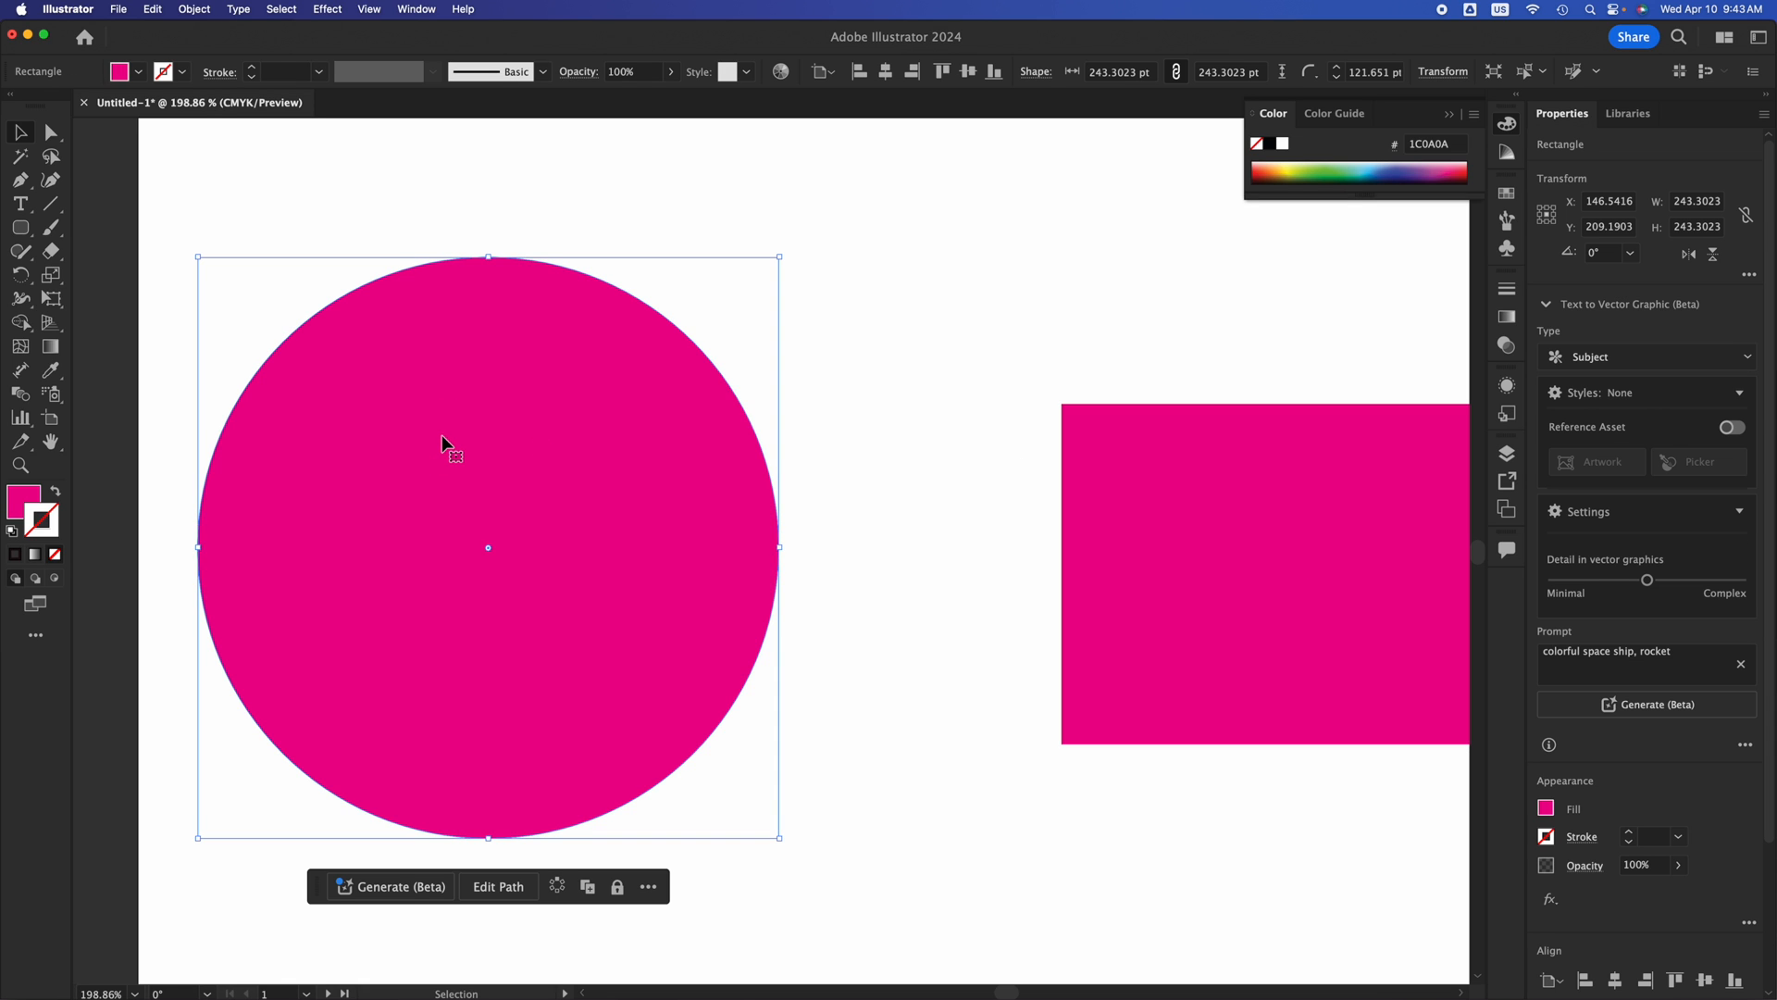
# Draw a circle about 210 × 210 pt with the Ellipse tool in the middle of the second artboard.
pyautogui.click(21, 227)
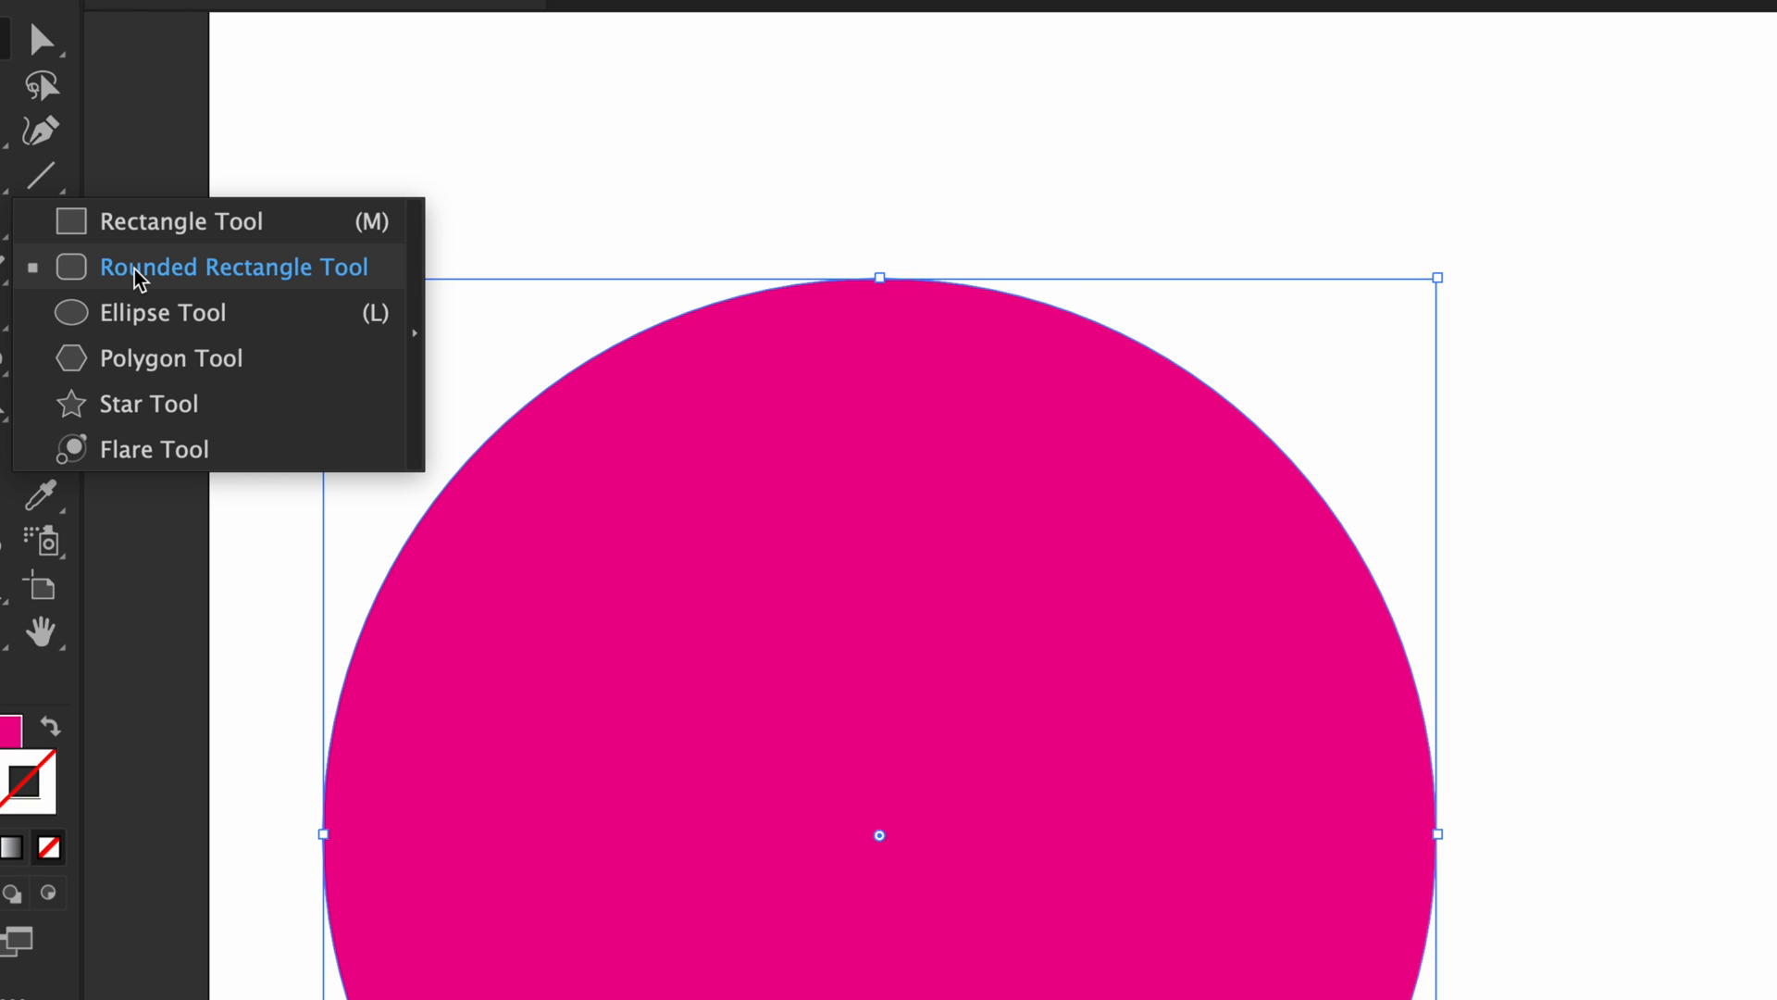
pyautogui.click(706, 179)
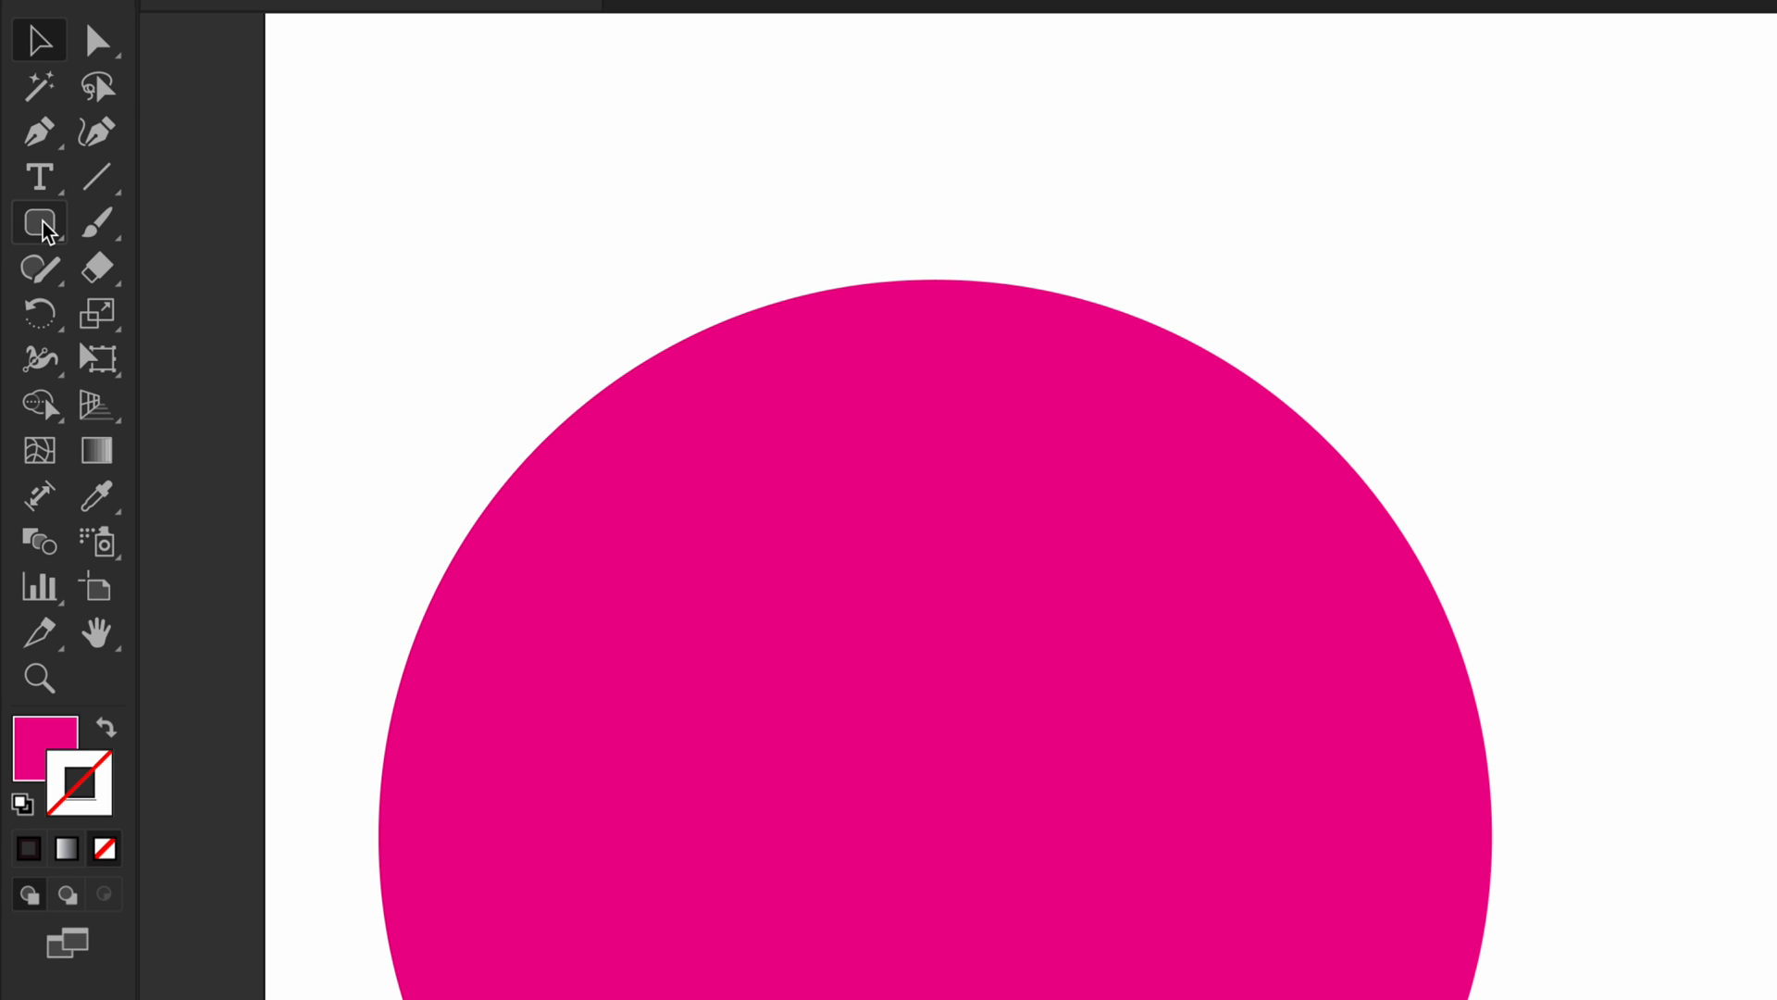
pyautogui.click(43, 224)
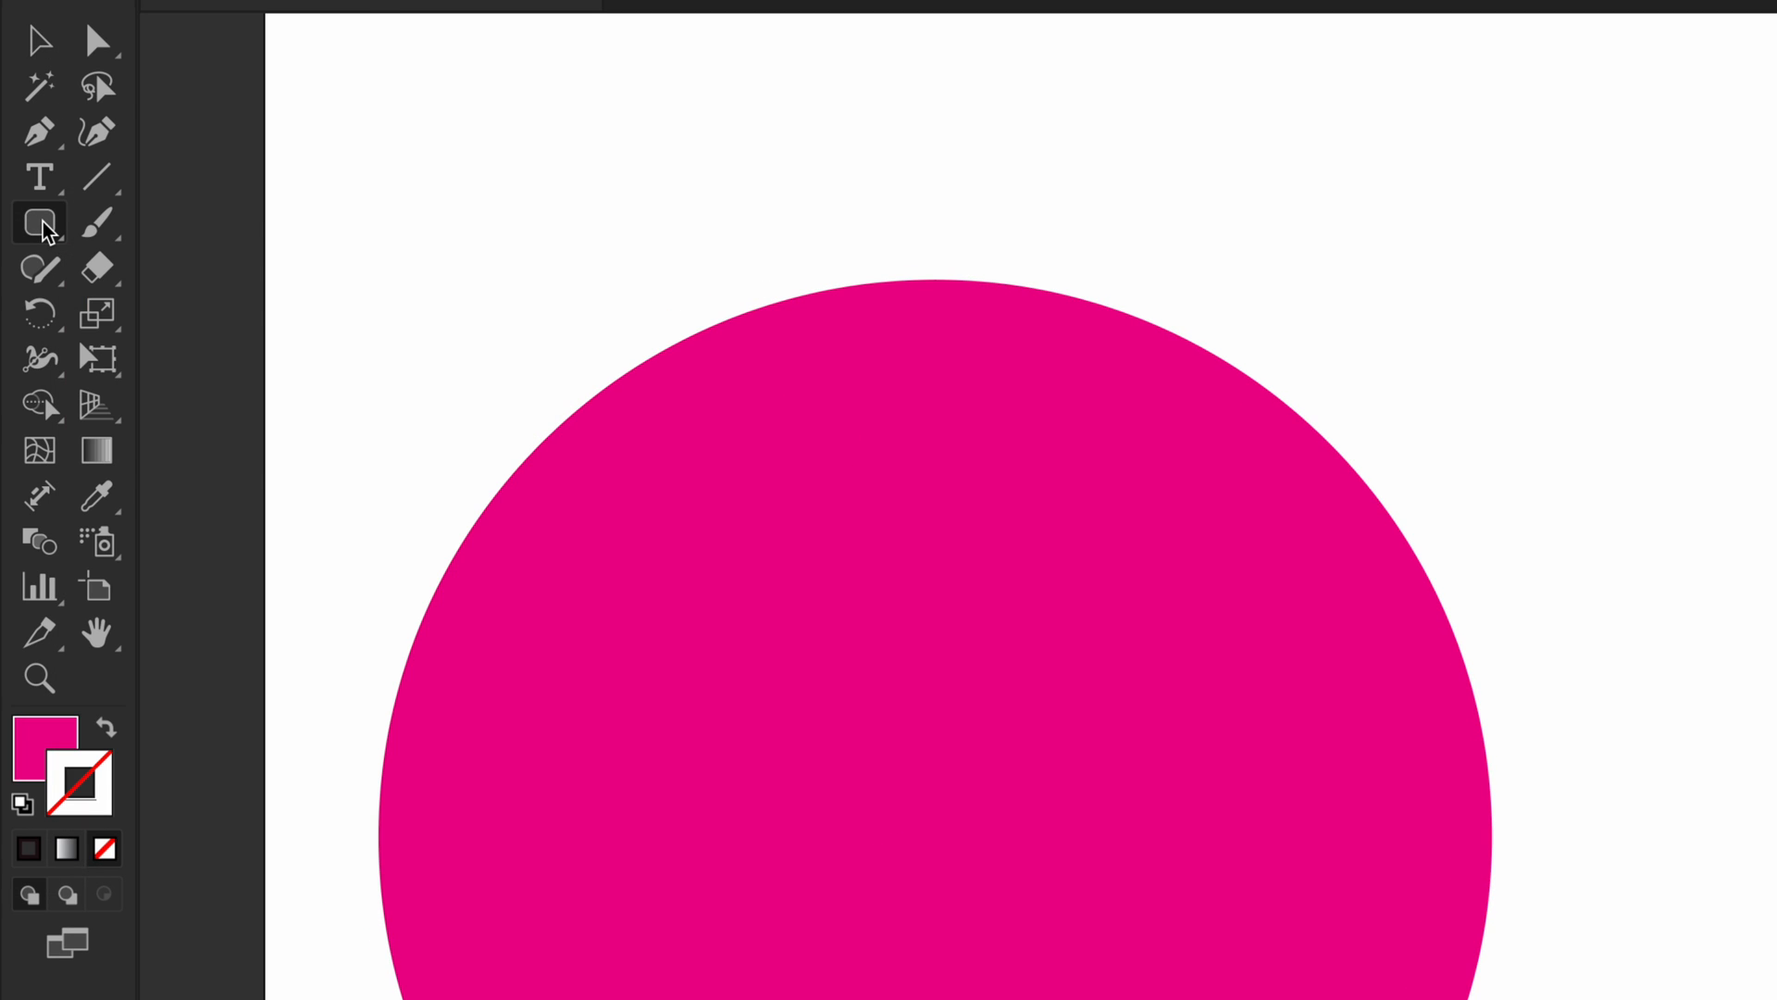
pyautogui.moveTo(42, 227); pyautogui.dragTo(176, 320)
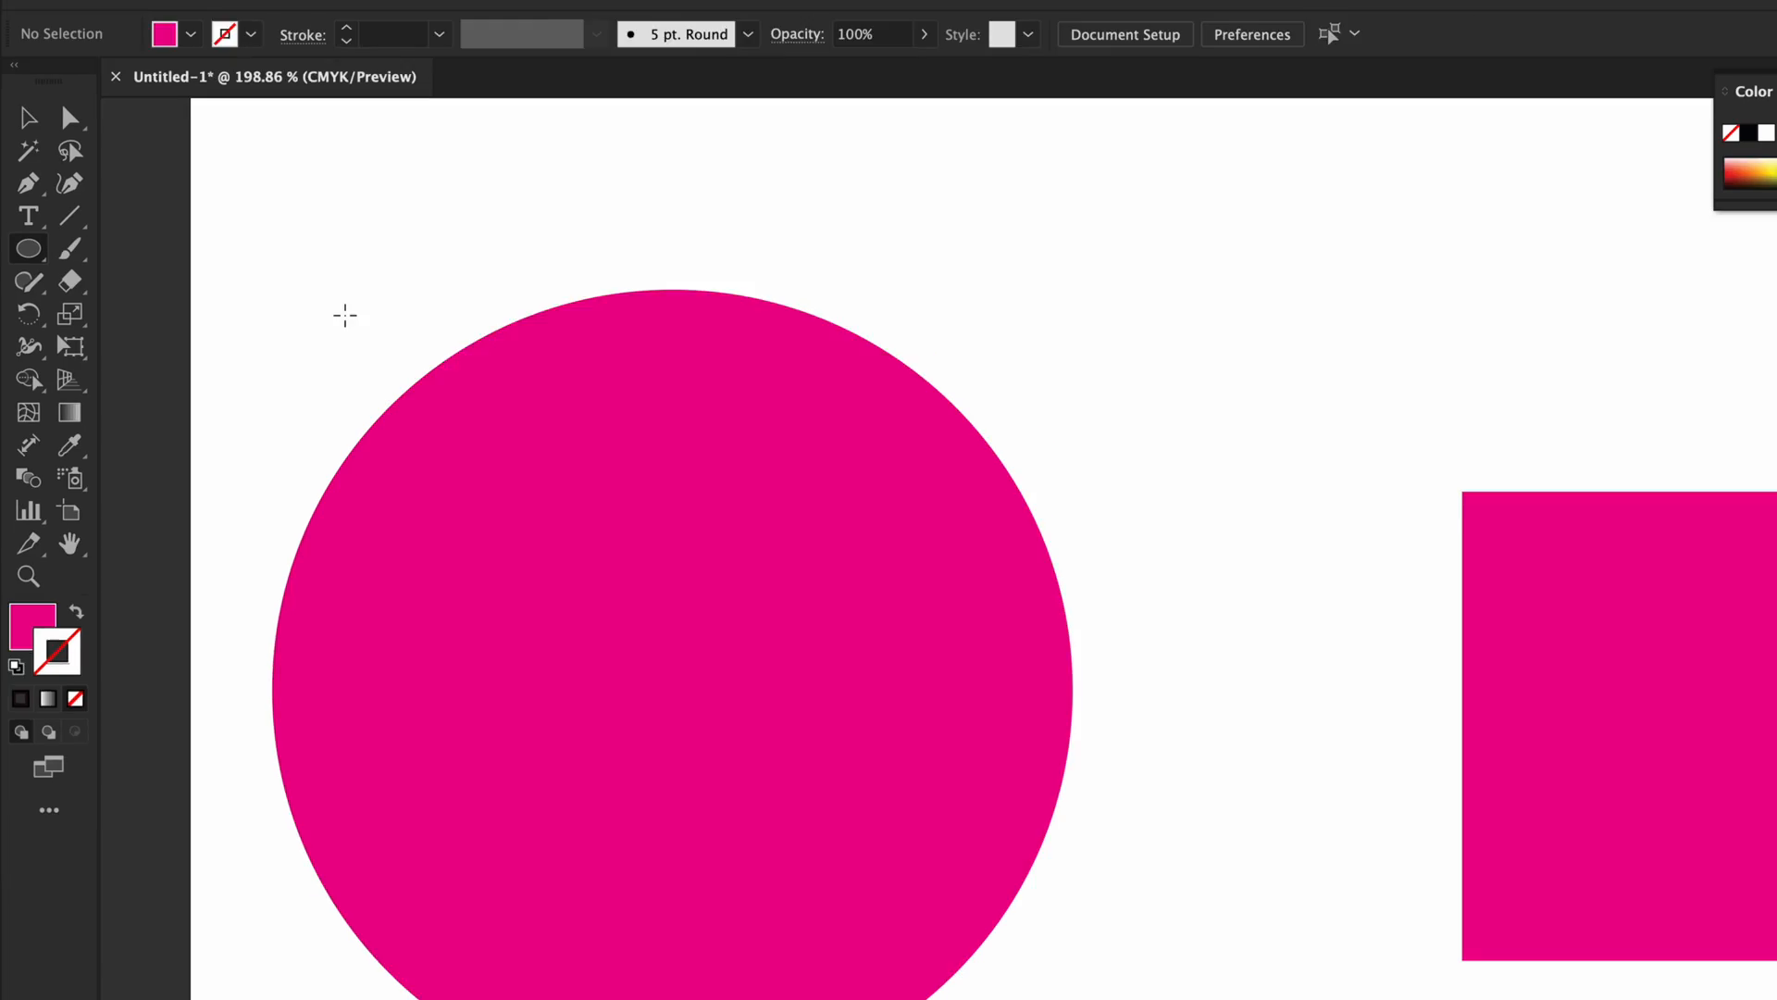
pyautogui.hscroll(6, 1242, 625)
pyautogui.hscroll(15, 650, 439)
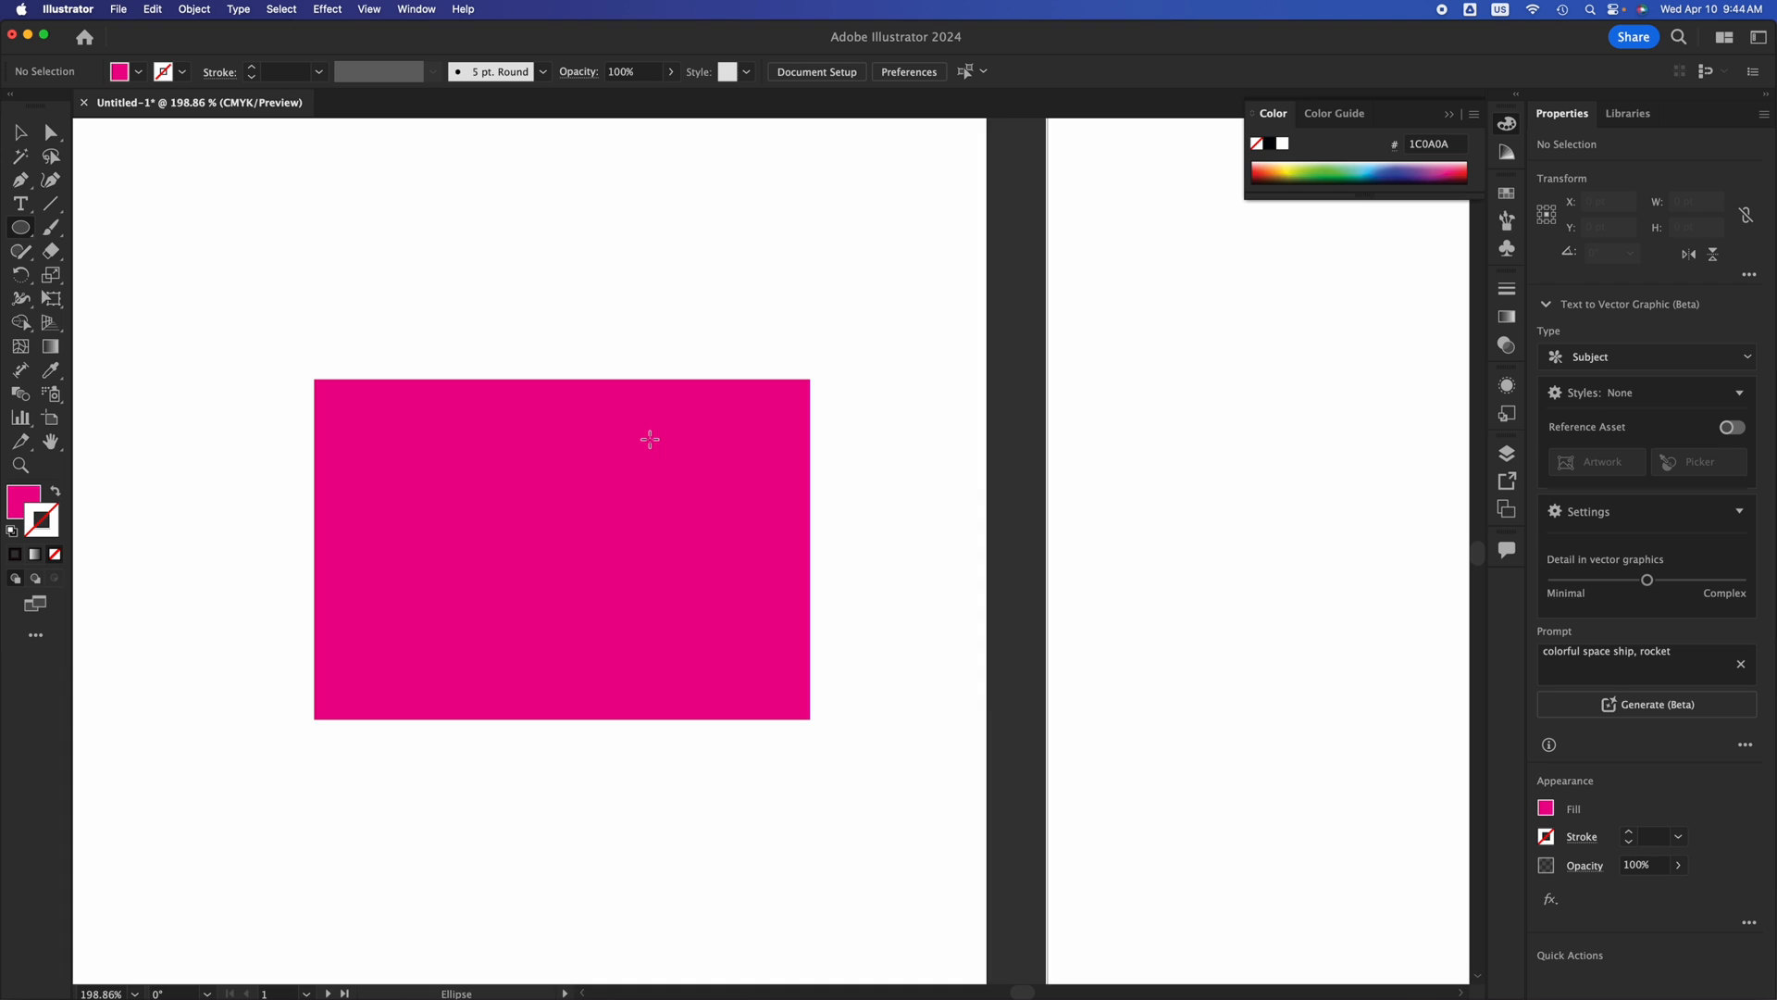
pyautogui.hscroll(3, 650, 439)
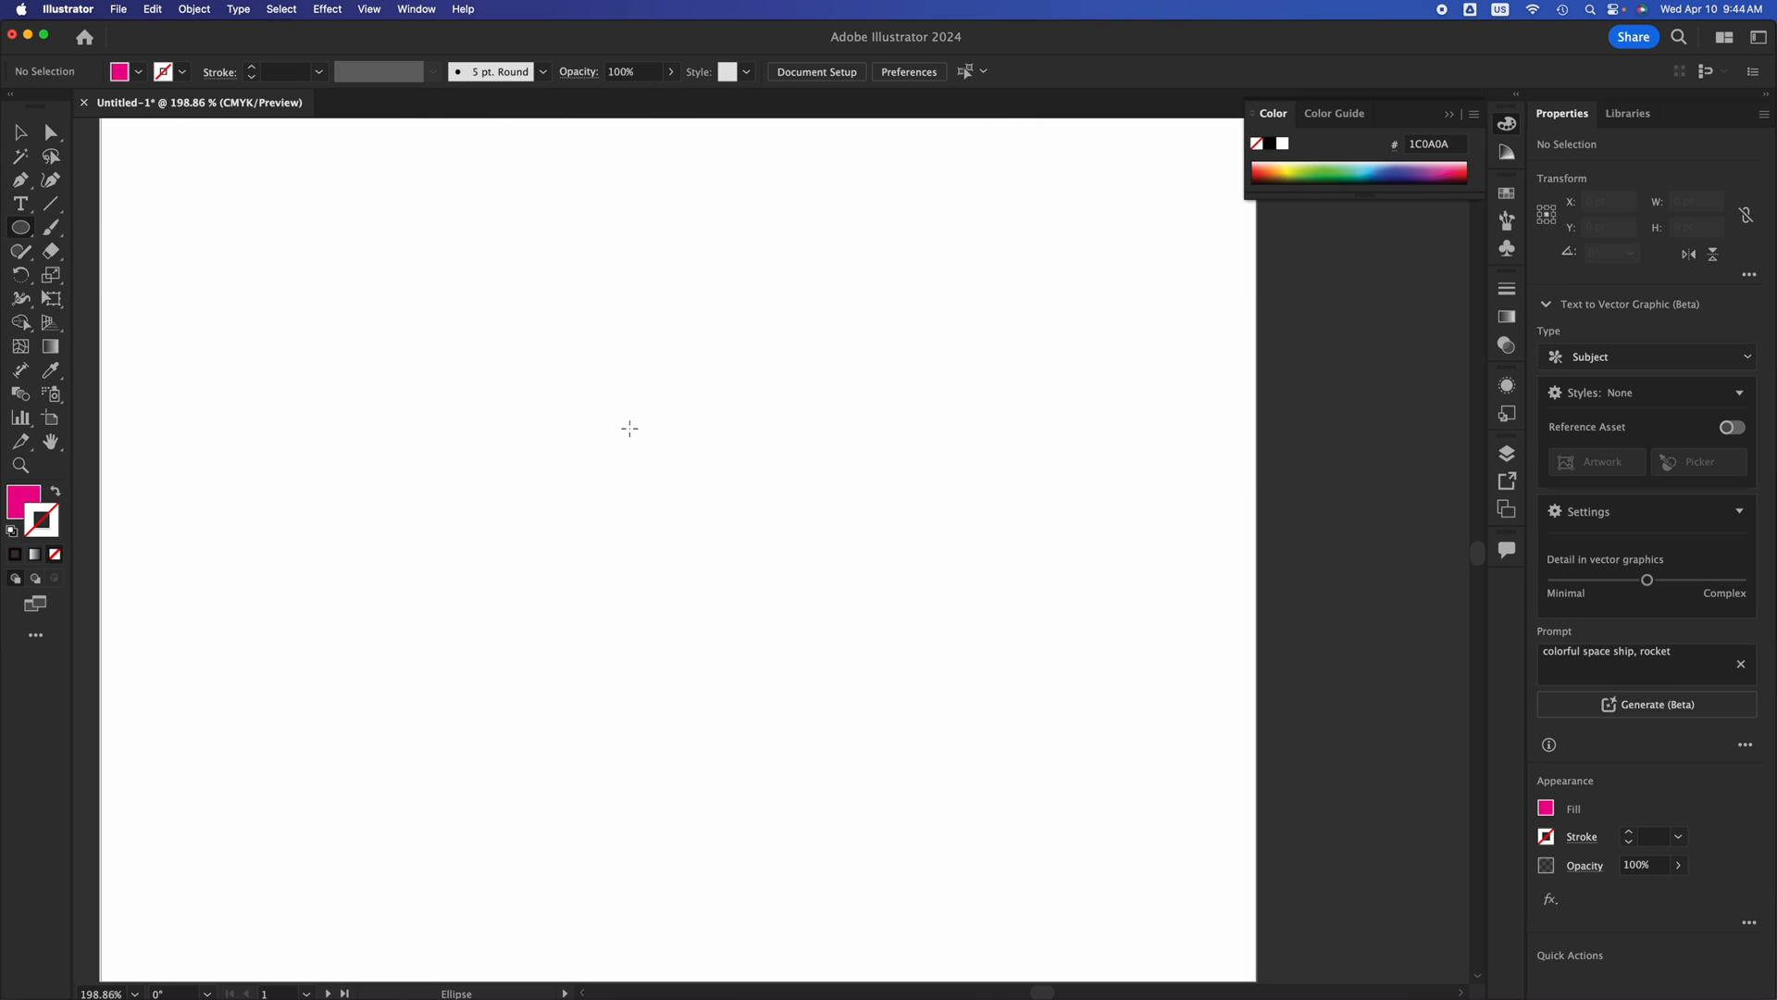
pyautogui.moveTo(444, 345)
pyautogui.mouseDown()
pyautogui.moveTo(612, 509)
pyautogui.moveTo(935, 753)
pyautogui.moveTo(944, 846)
pyautogui.mouseUp()
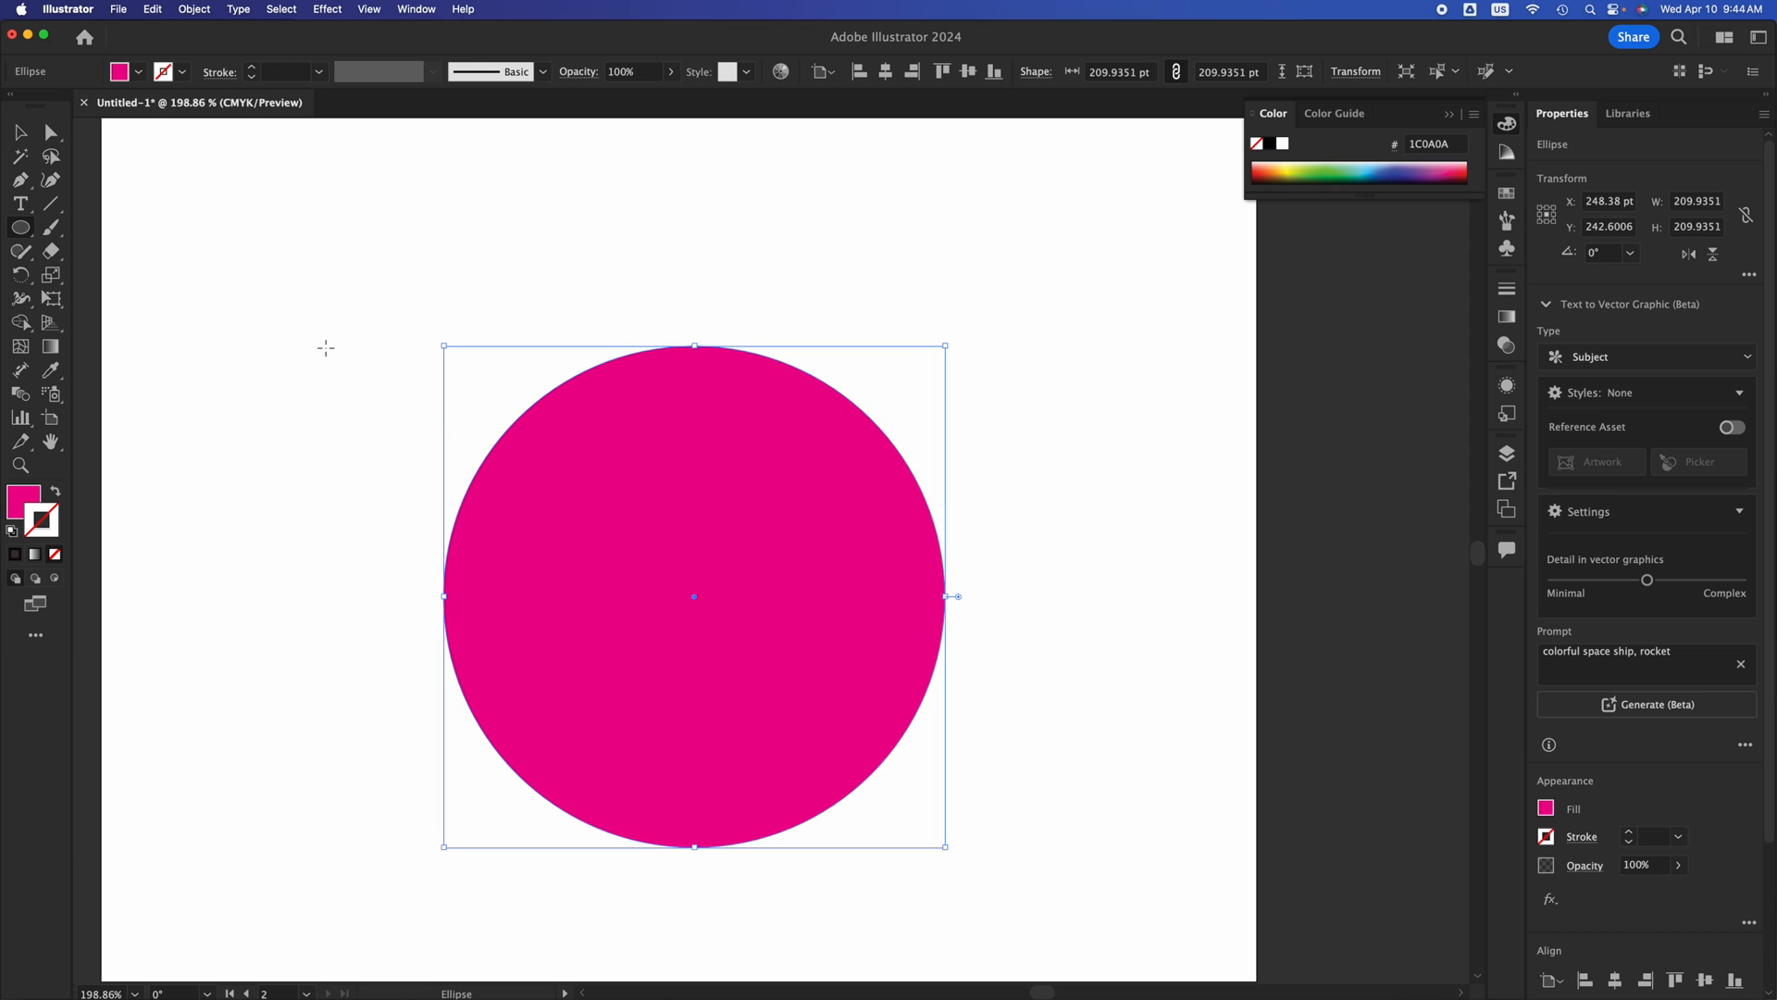
# Draw a tall, narrow ellipse about 48 × 217 pt beside the circle, and scale the circle proportionally to about 204 pt.
pyautogui.moveTo(194, 210); pyautogui.dragTo(307, 727)
pyautogui.click(20, 134)
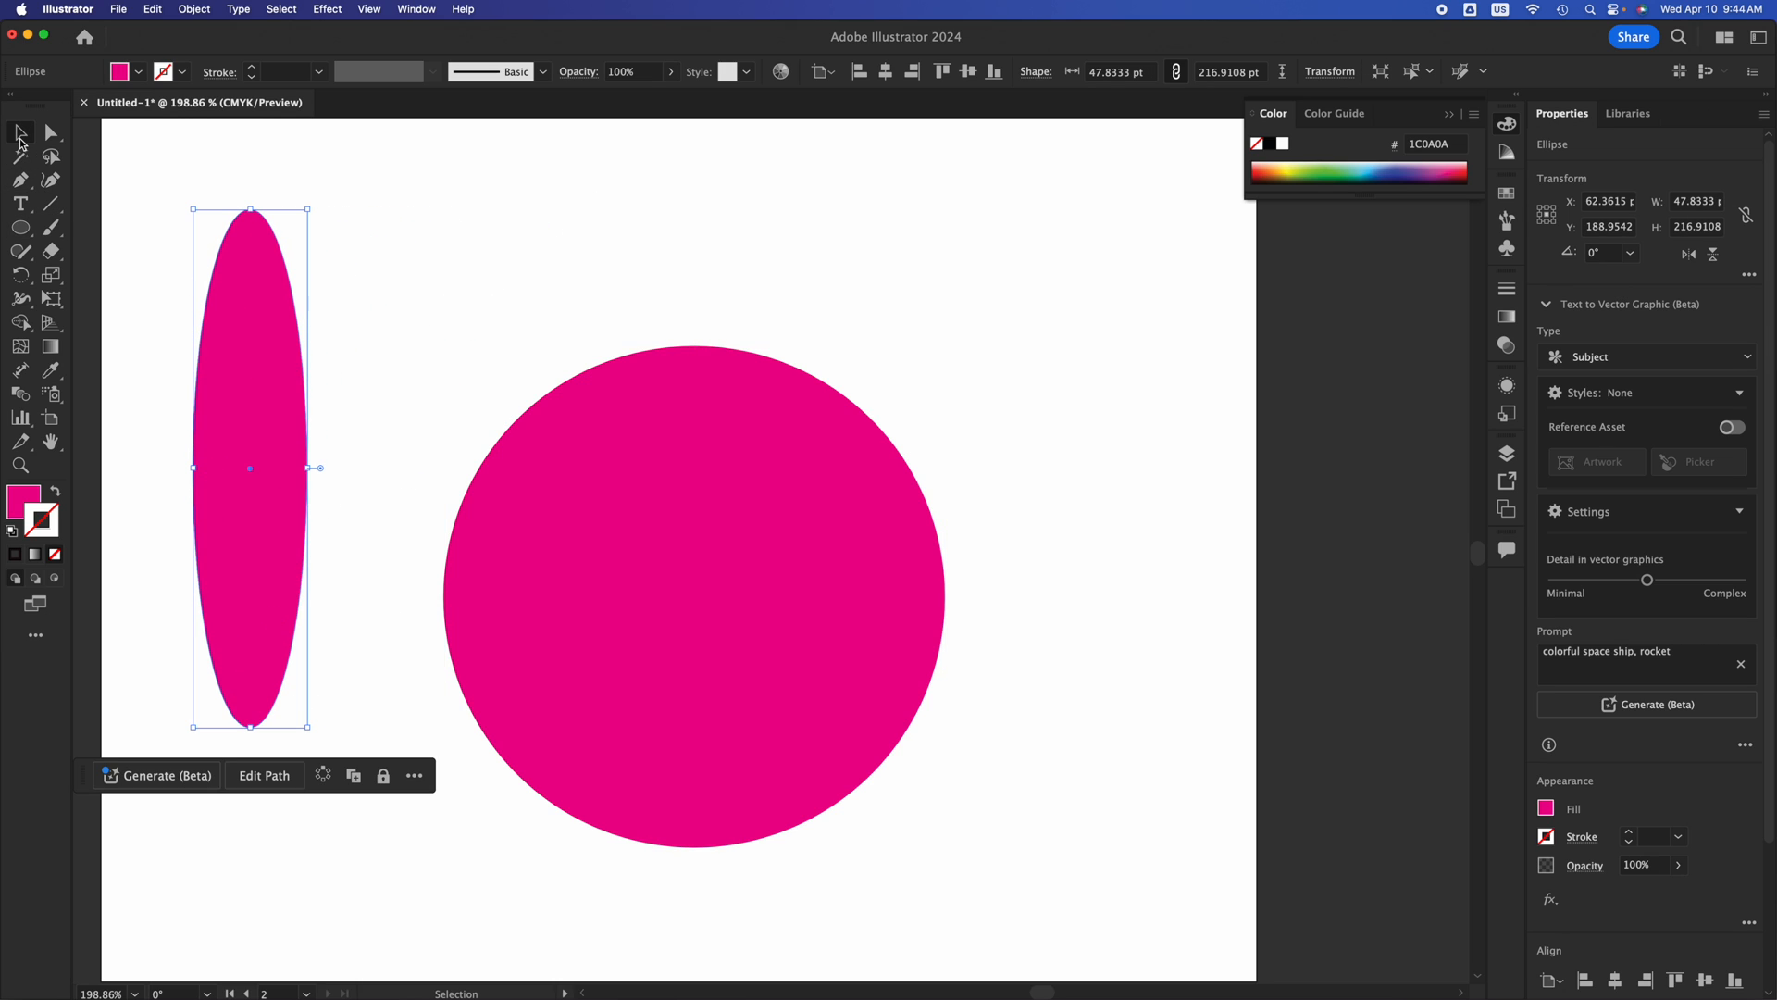
pyautogui.click(633, 577)
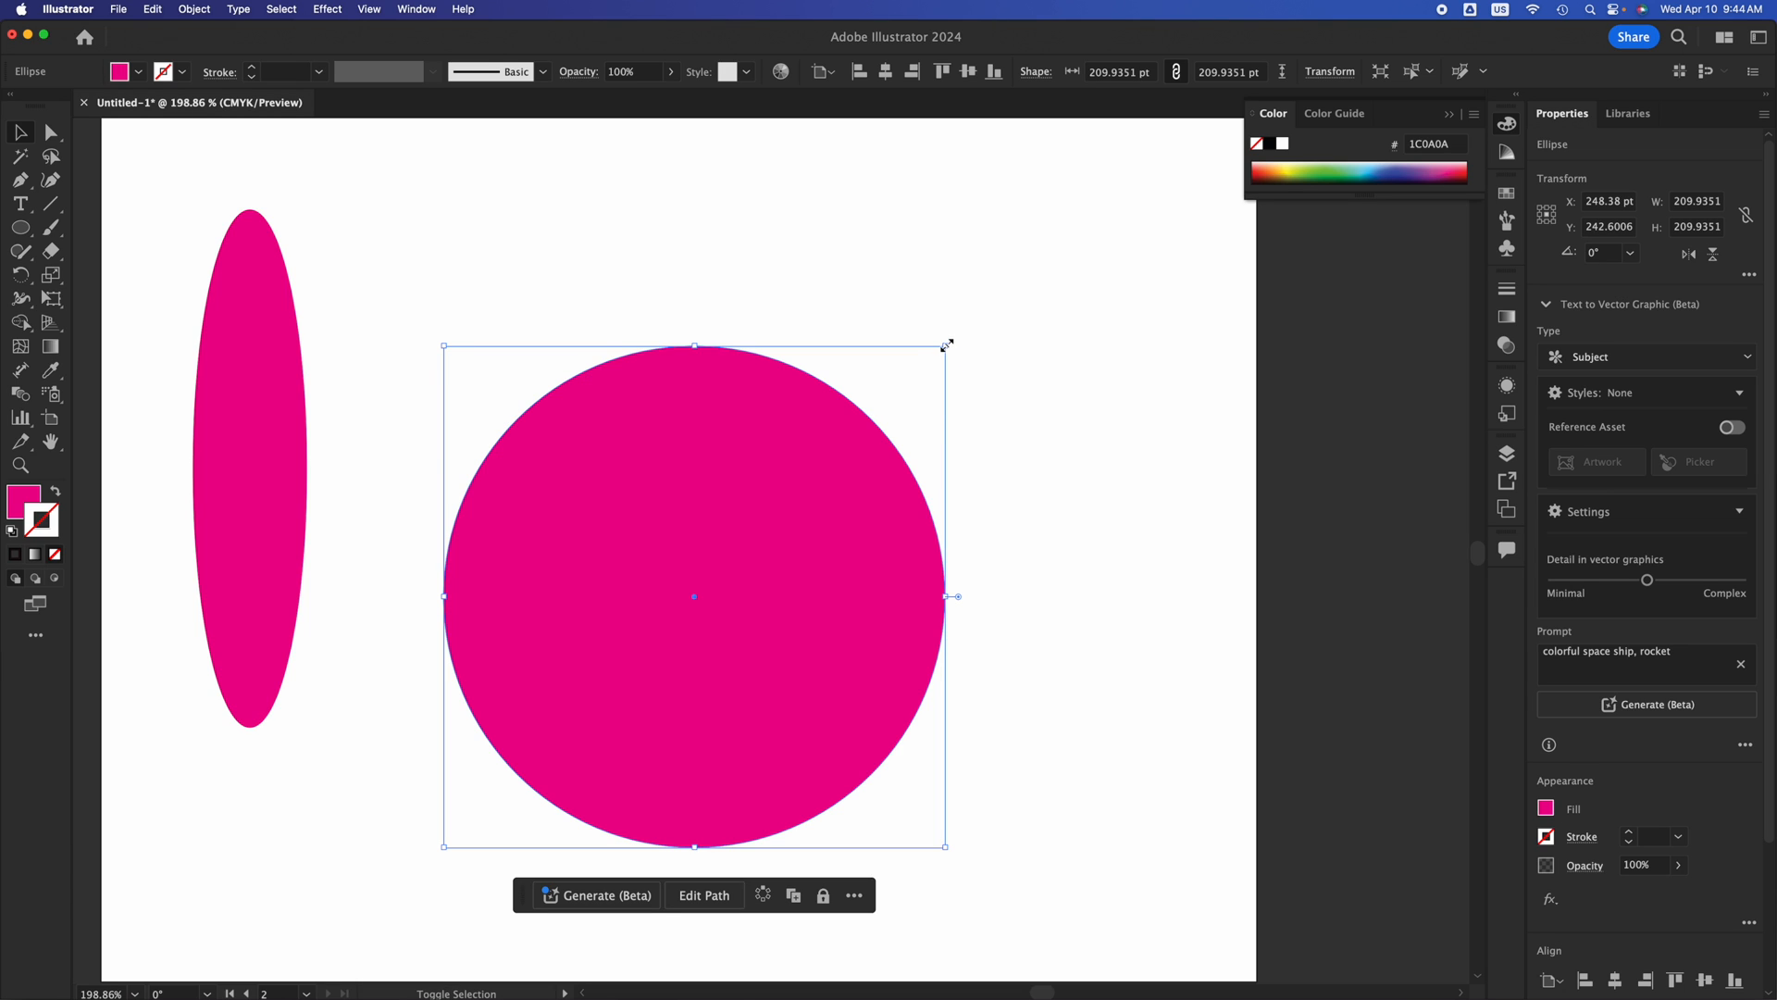
pyautogui.moveTo(946, 346); pyautogui.dragTo(1101, 368)
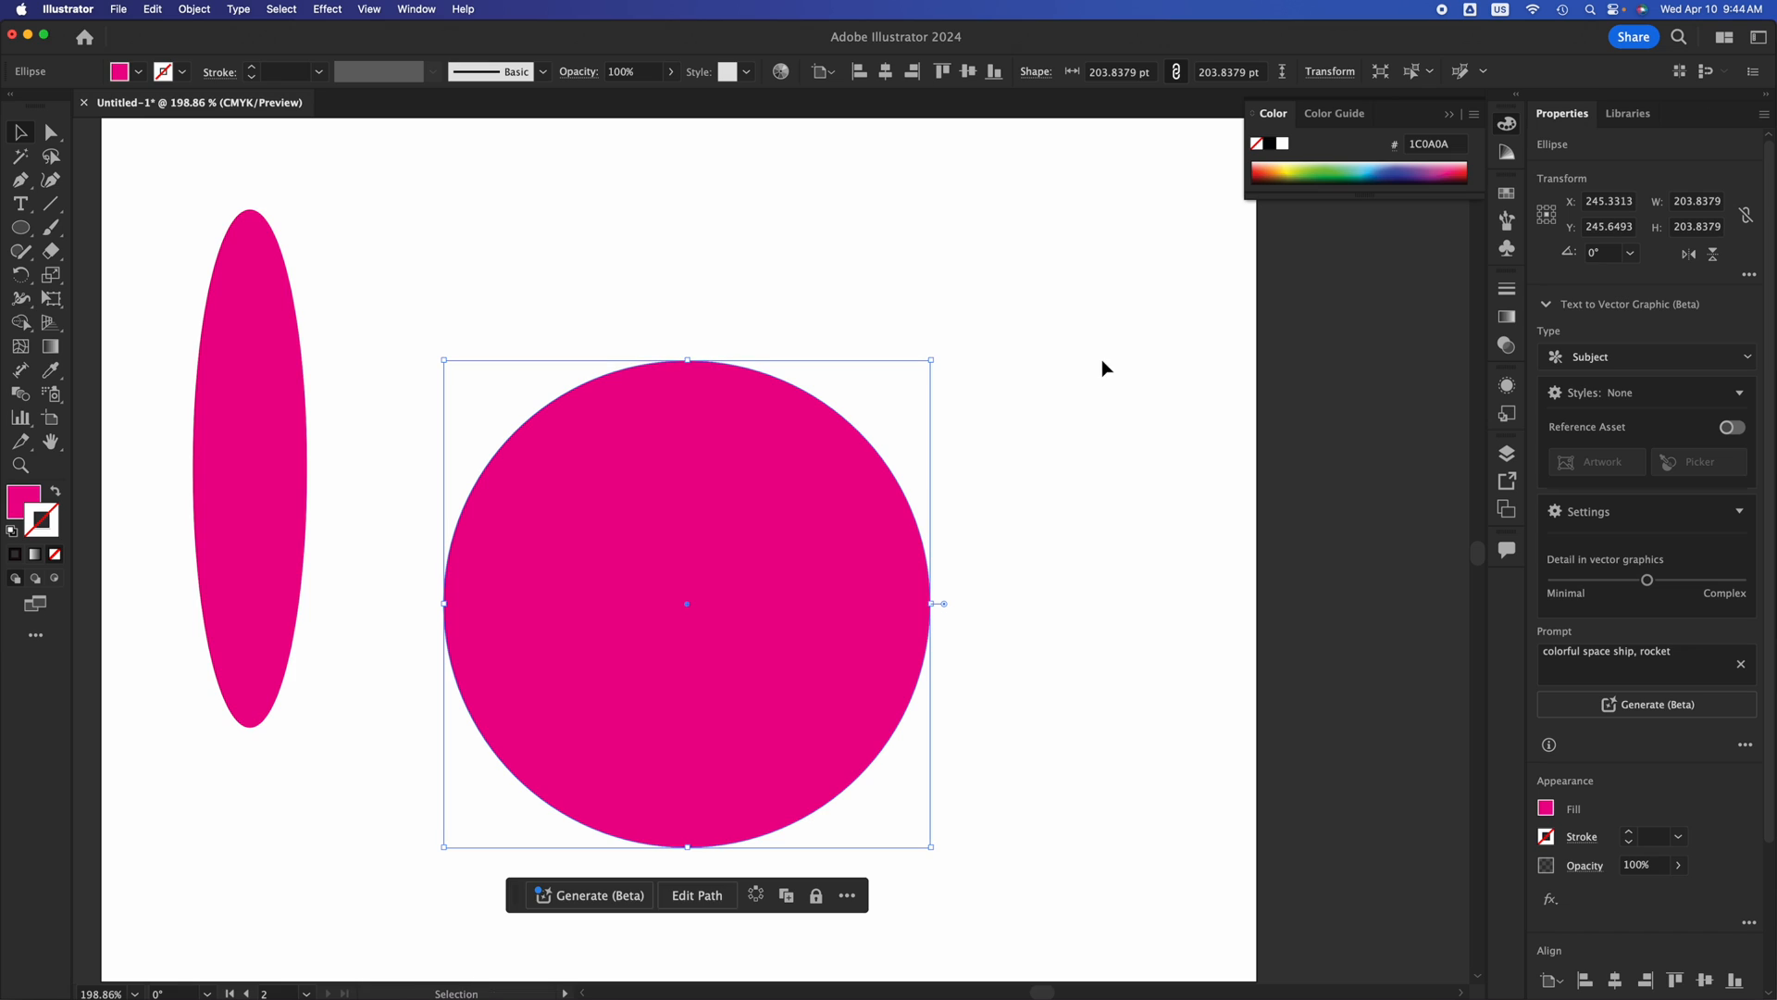
# Draw a hexagon about 72 × 73 pt with the Polygon tool above the circle and return to the Selection tool.
pyautogui.click(25, 232)
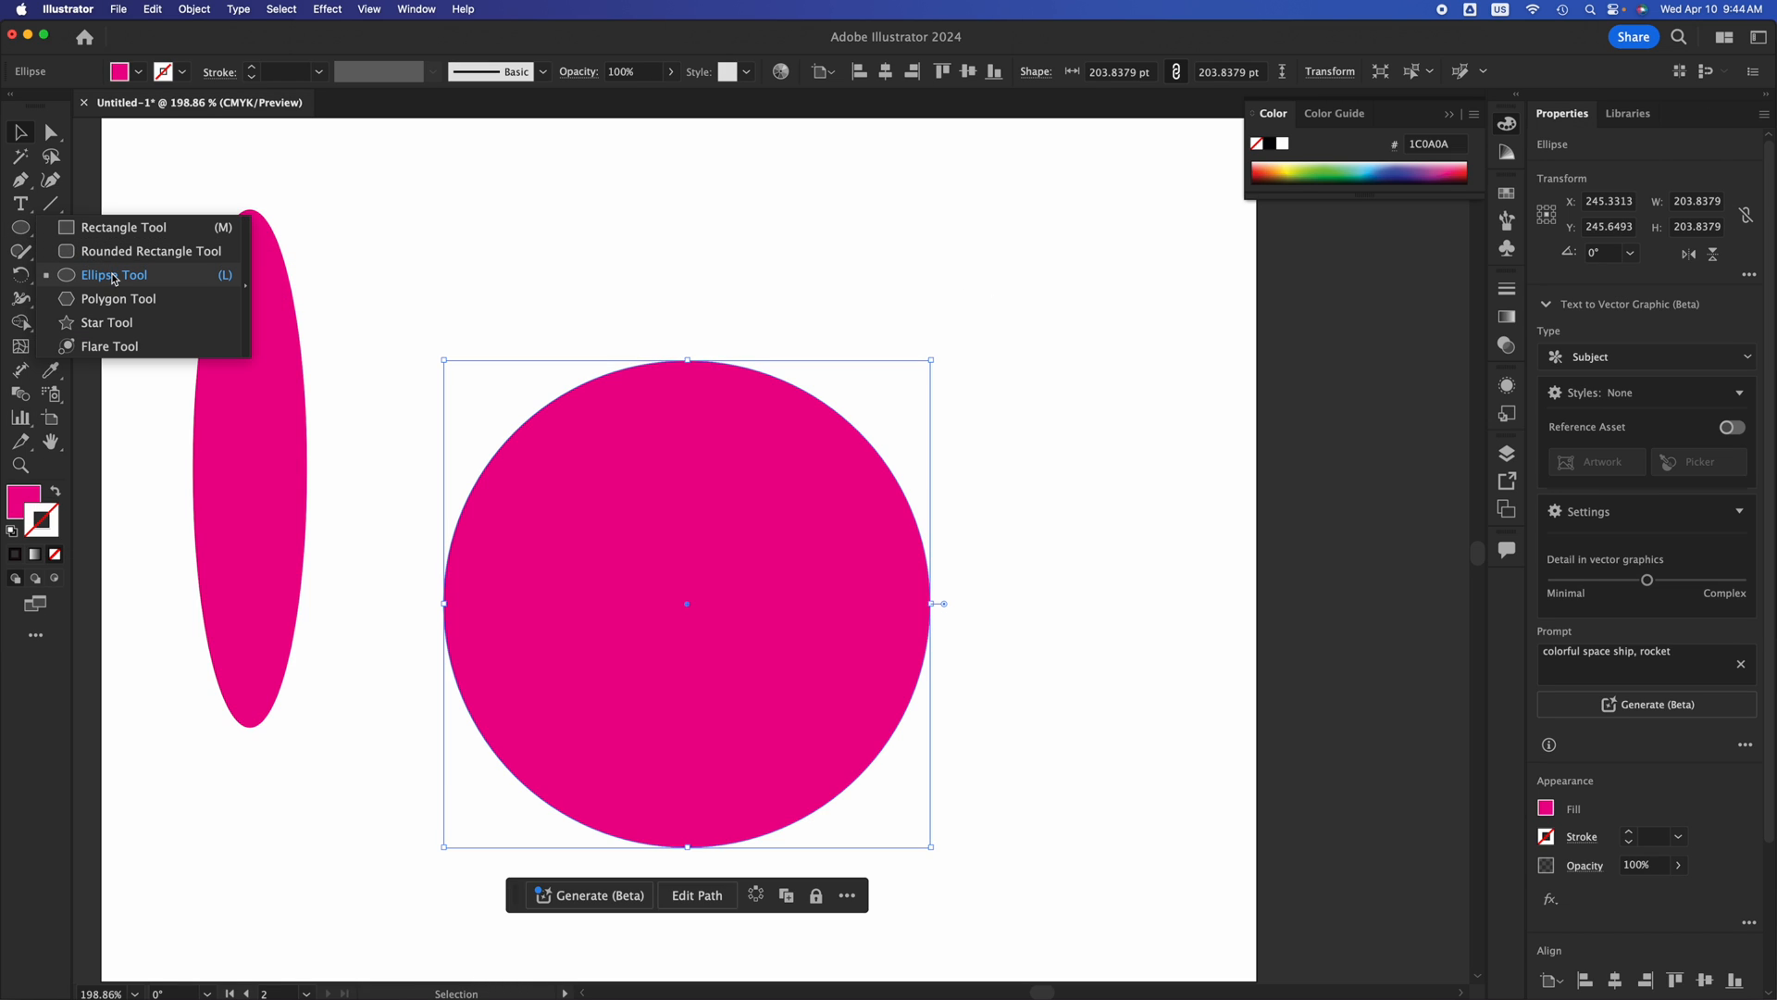
pyautogui.click(129, 301)
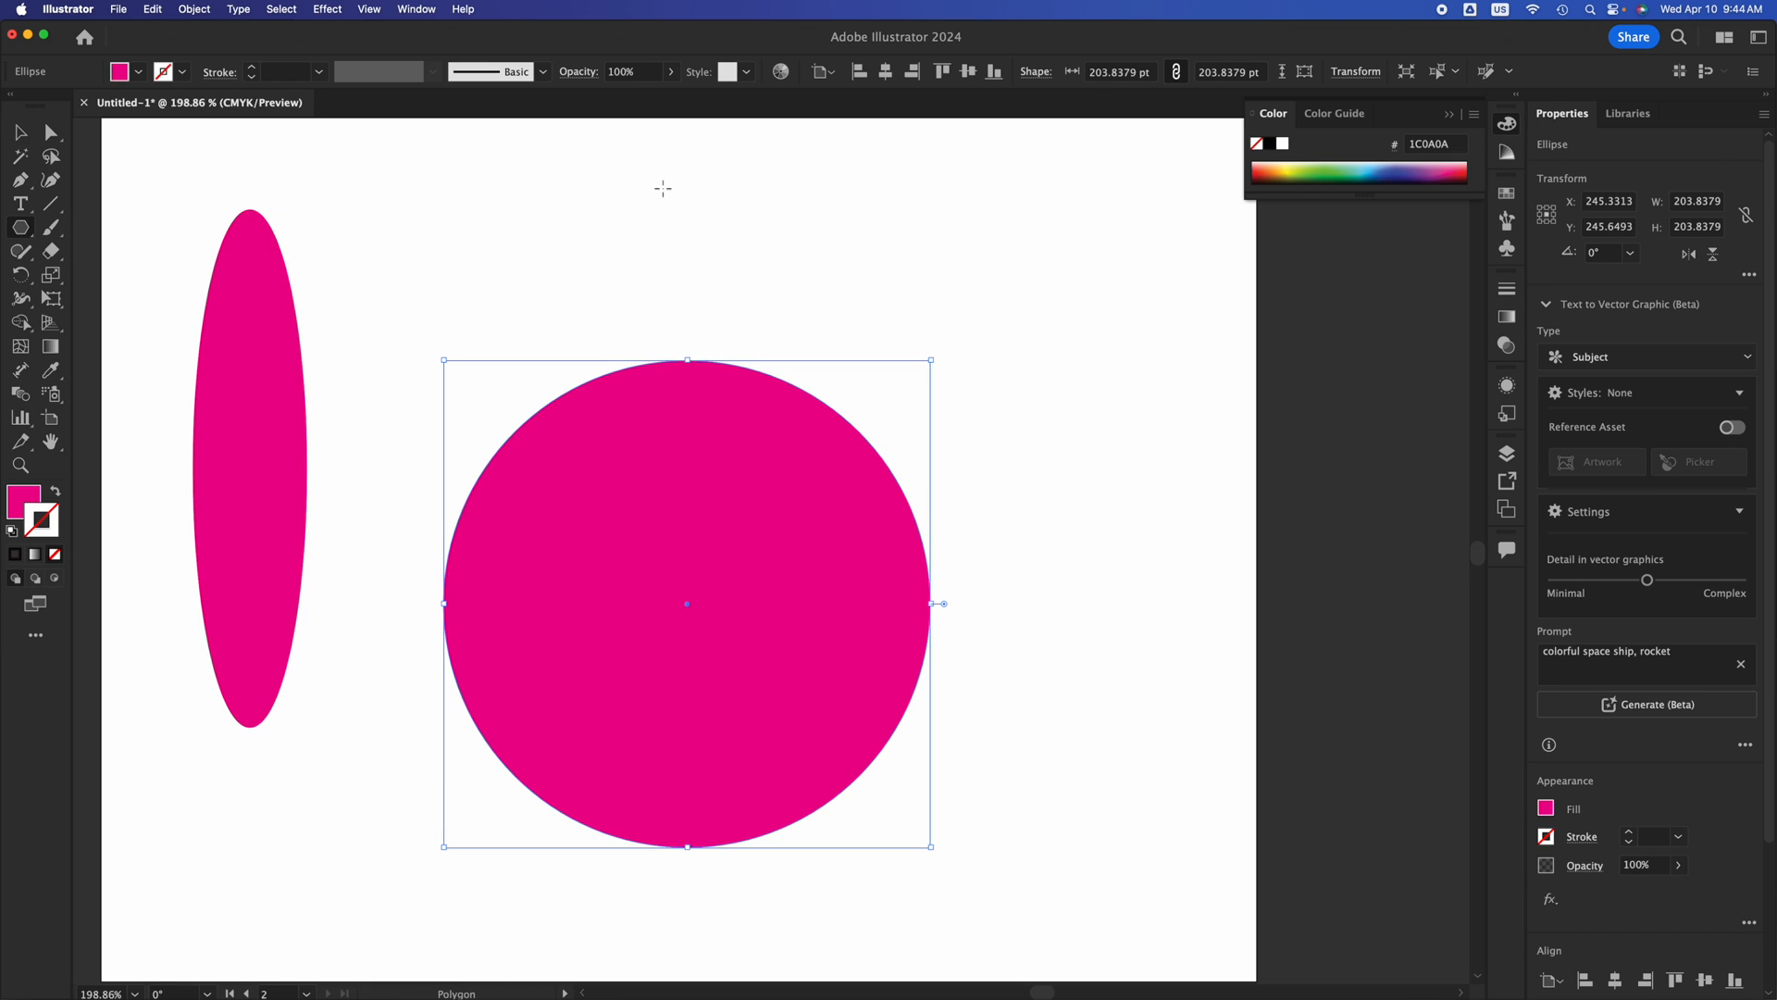
pyautogui.moveTo(819, 185); pyautogui.dragTo(829, 247)
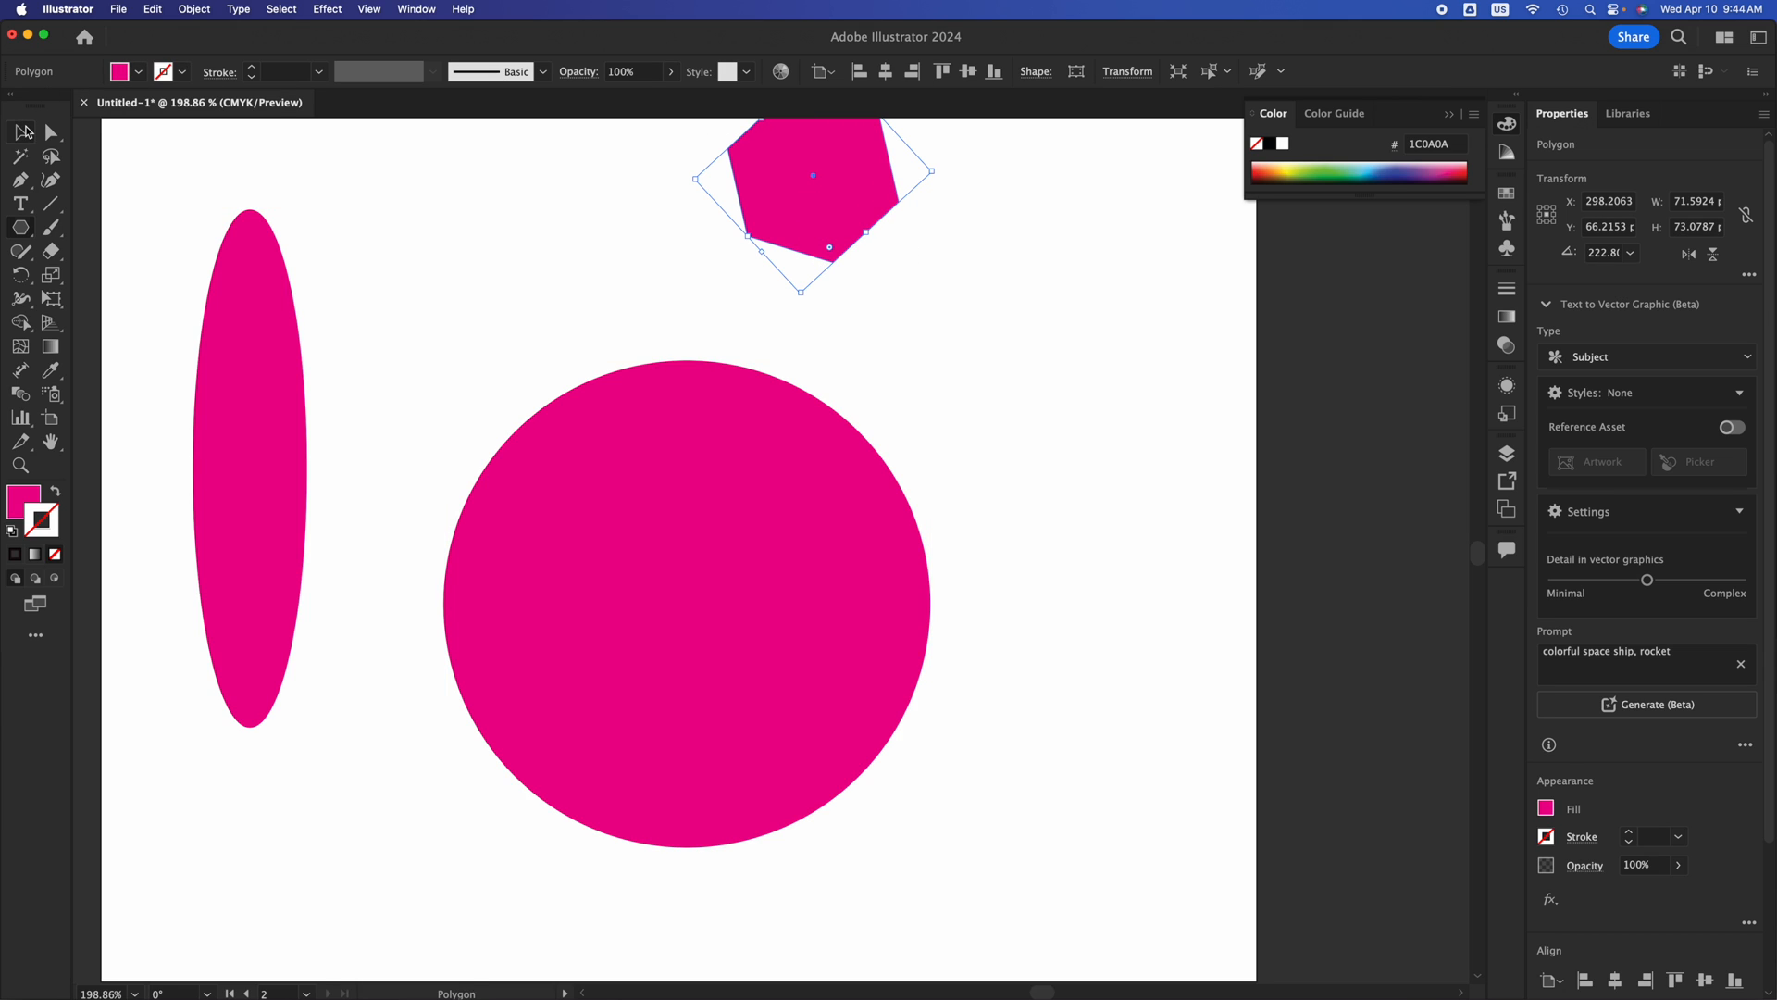
pyautogui.click(22, 133)
# Rotate the hexagon upright to 270° and move it between the tall ellipse and the circle's upper edge.
pyautogui.moveTo(825, 141); pyautogui.dragTo(996, 359)
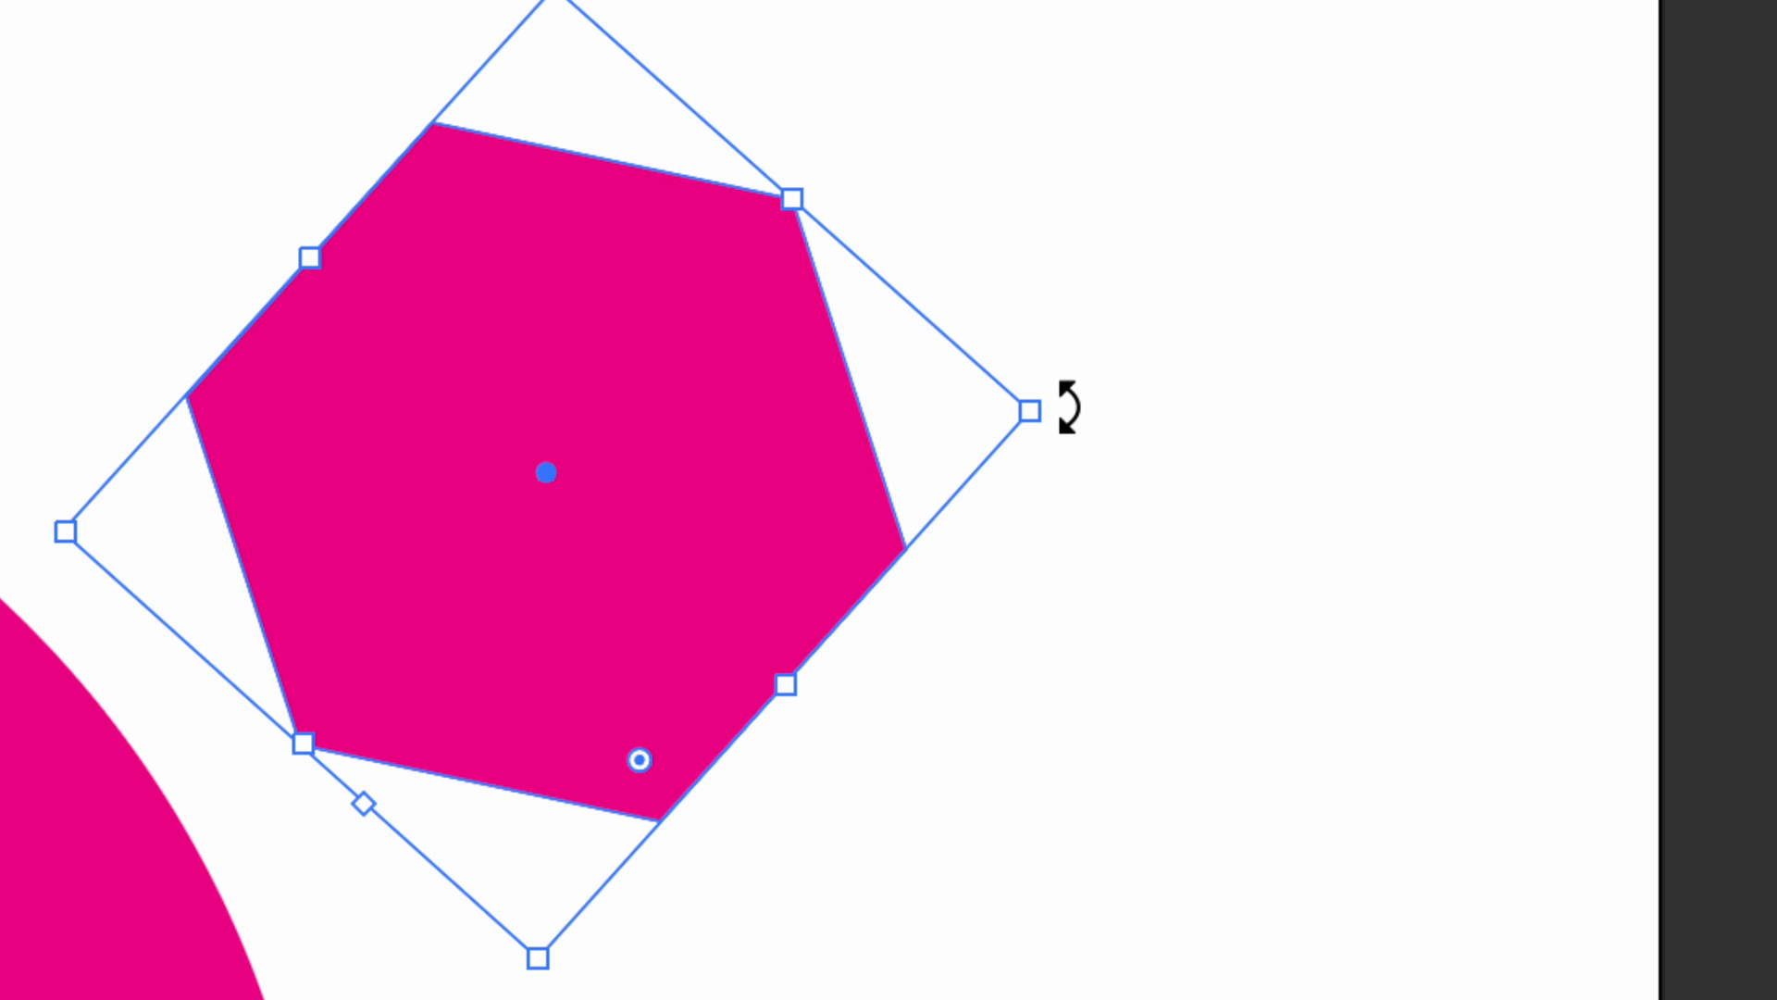
pyautogui.moveTo(1069, 407); pyautogui.dragTo(897, 71)
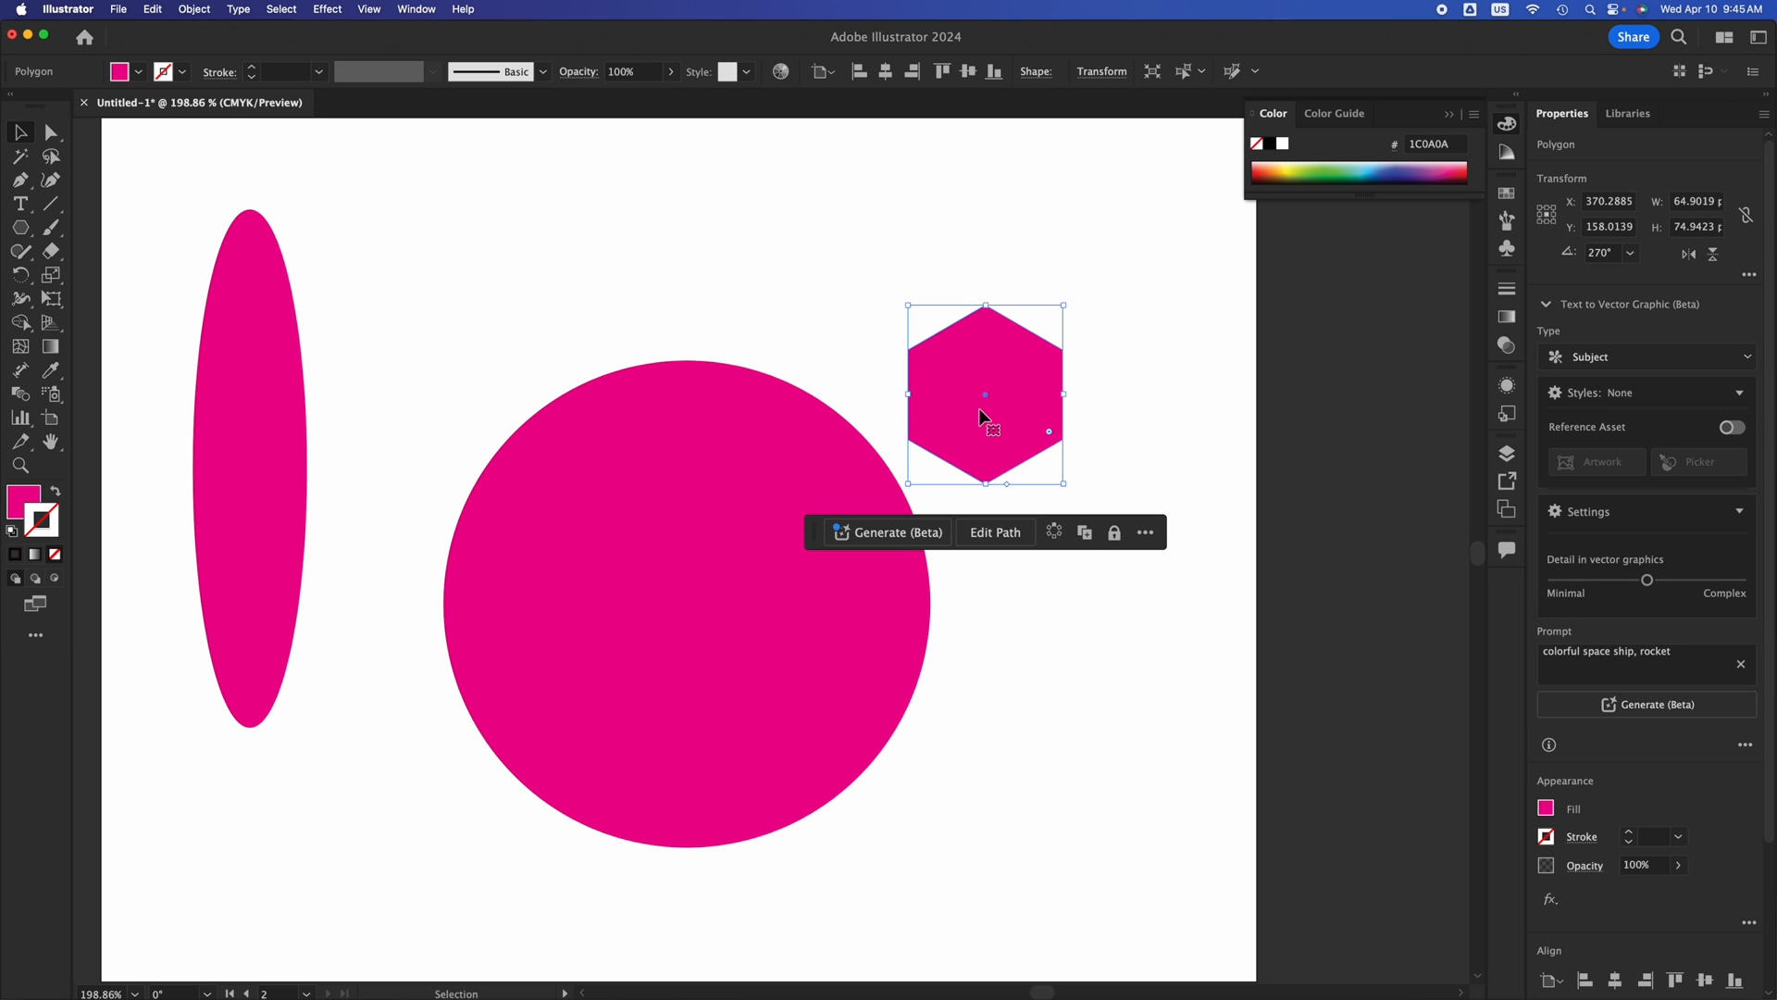
pyautogui.moveTo(983, 408); pyautogui.dragTo(443, 270)
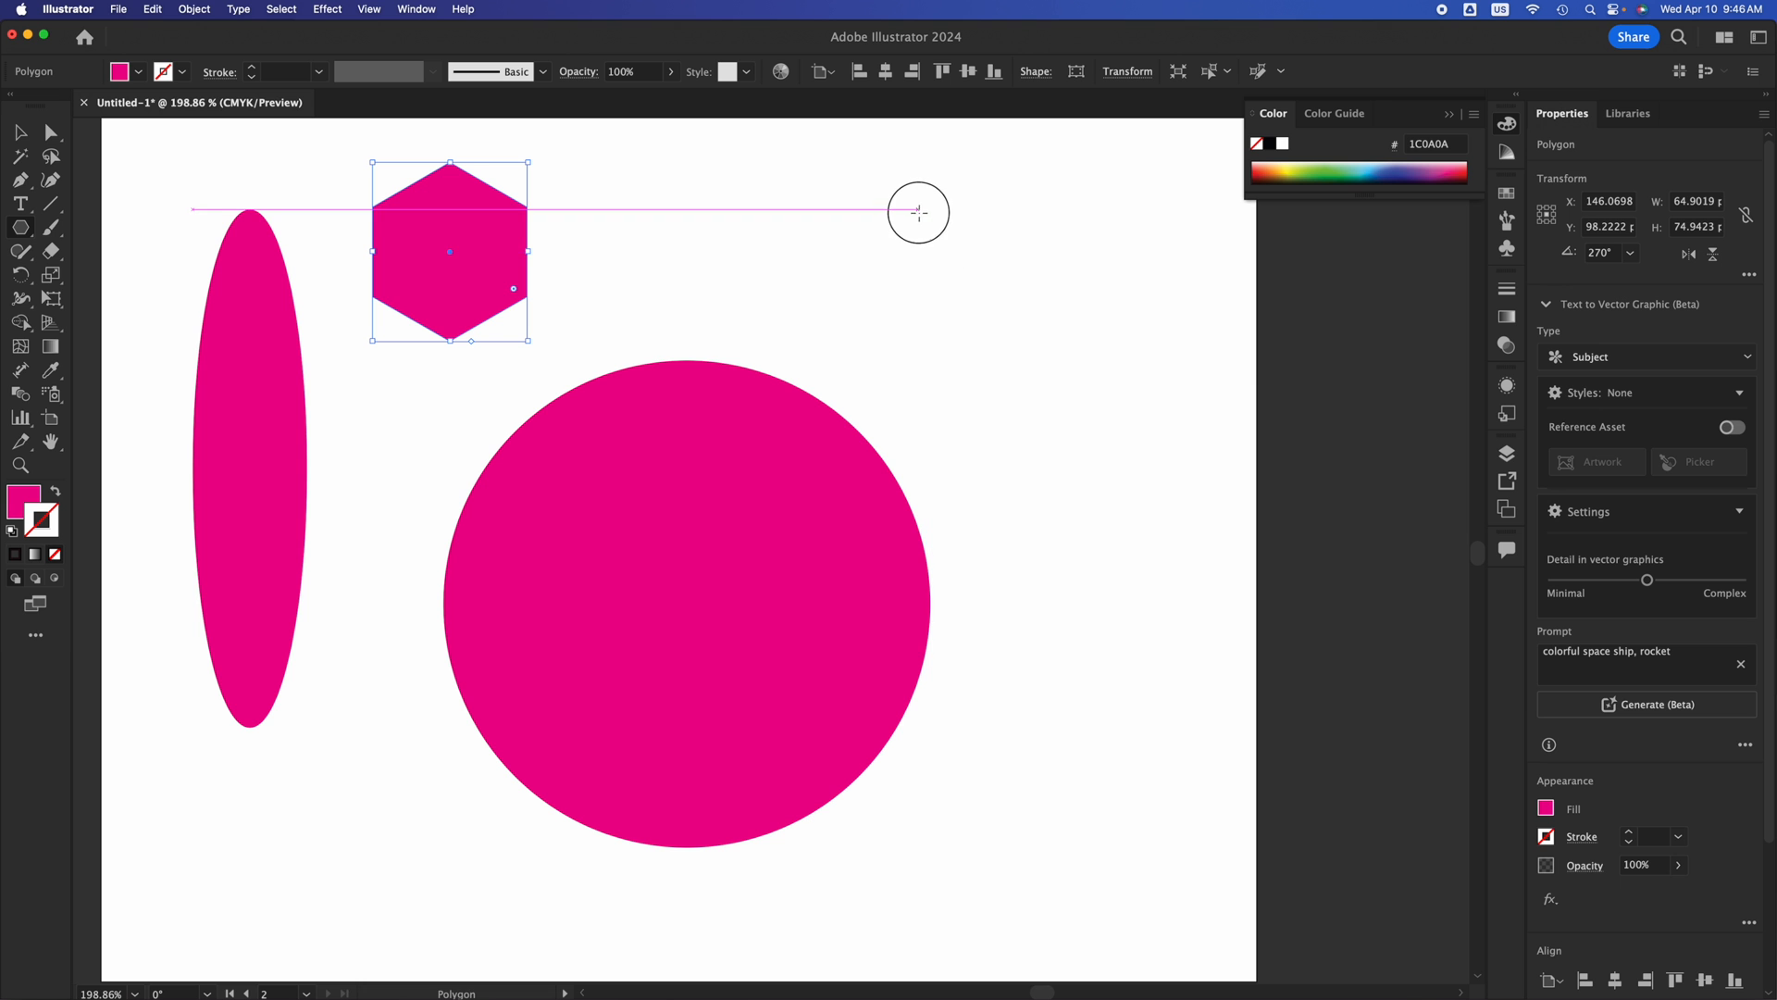
# Draw a polygon about 64 pt wide above the circle's right side, reducing it to a triangle and raising its side count to make it nearly round.
pyautogui.moveTo(917, 209); pyautogui.dragTo(957, 276)
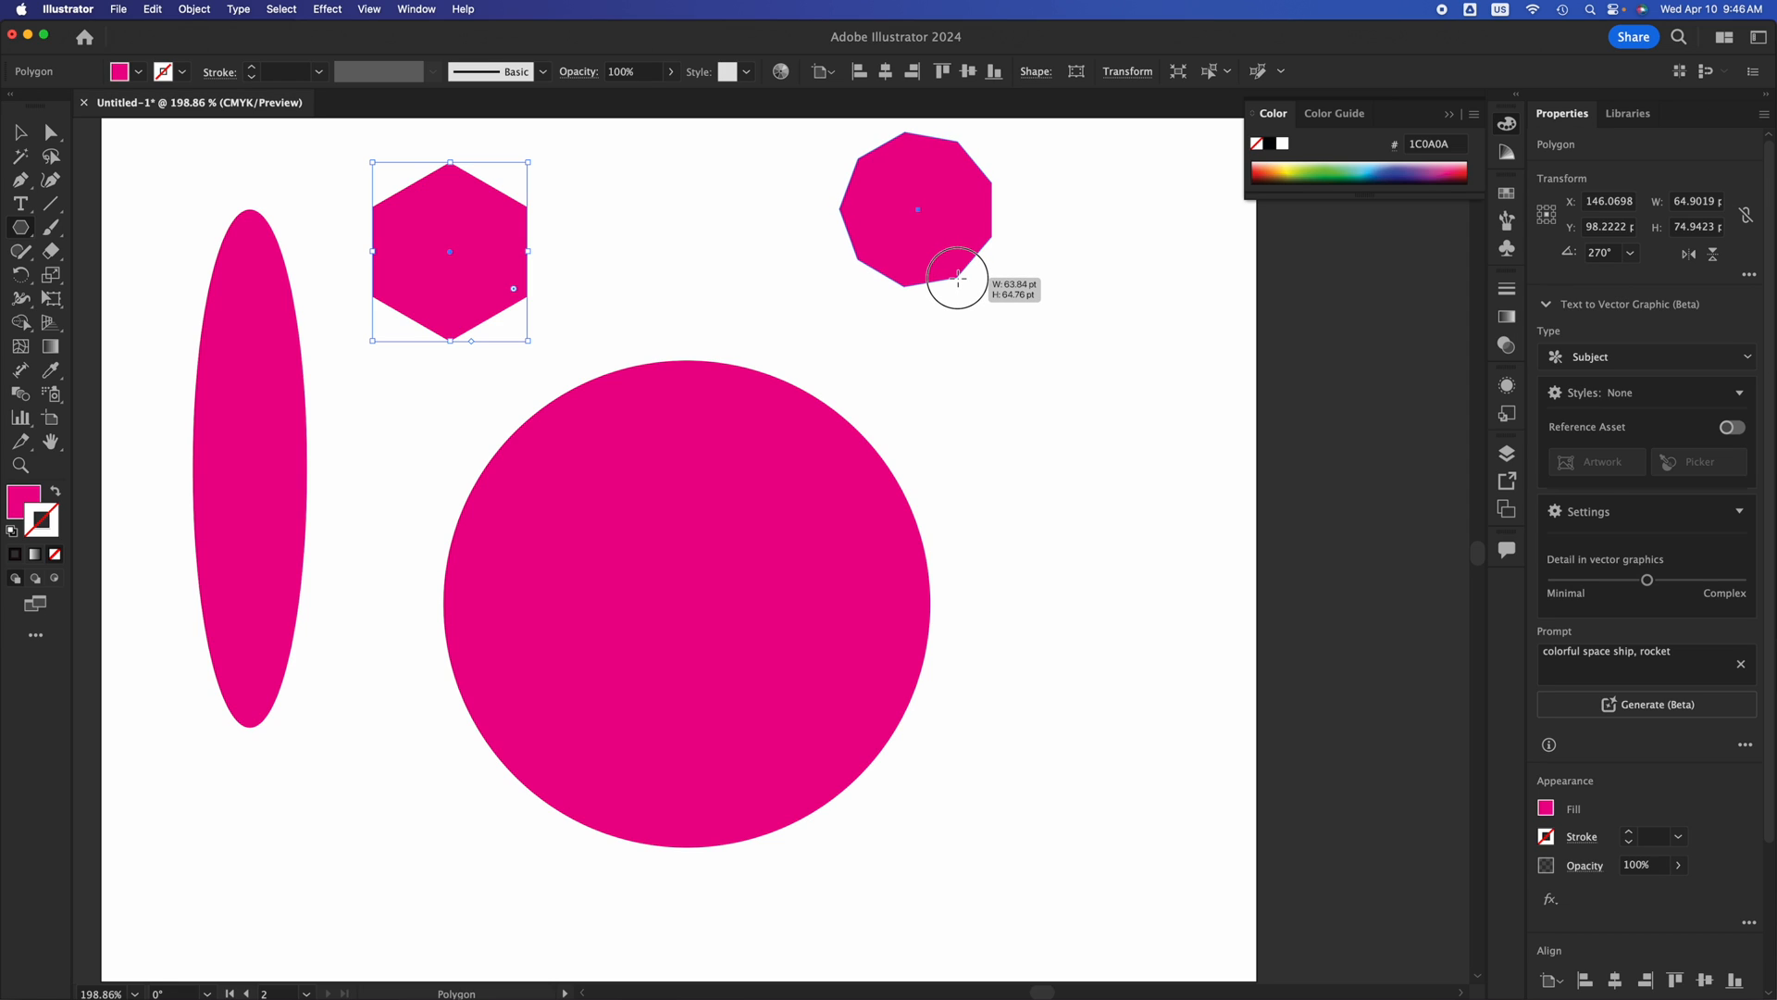
pyautogui.press('Down')
pyautogui.press('Down')
pyautogui.press('Down')
pyautogui.press('Down')
pyautogui.press('Down')
pyautogui.moveTo(957, 277); pyautogui.dragTo(957, 276)
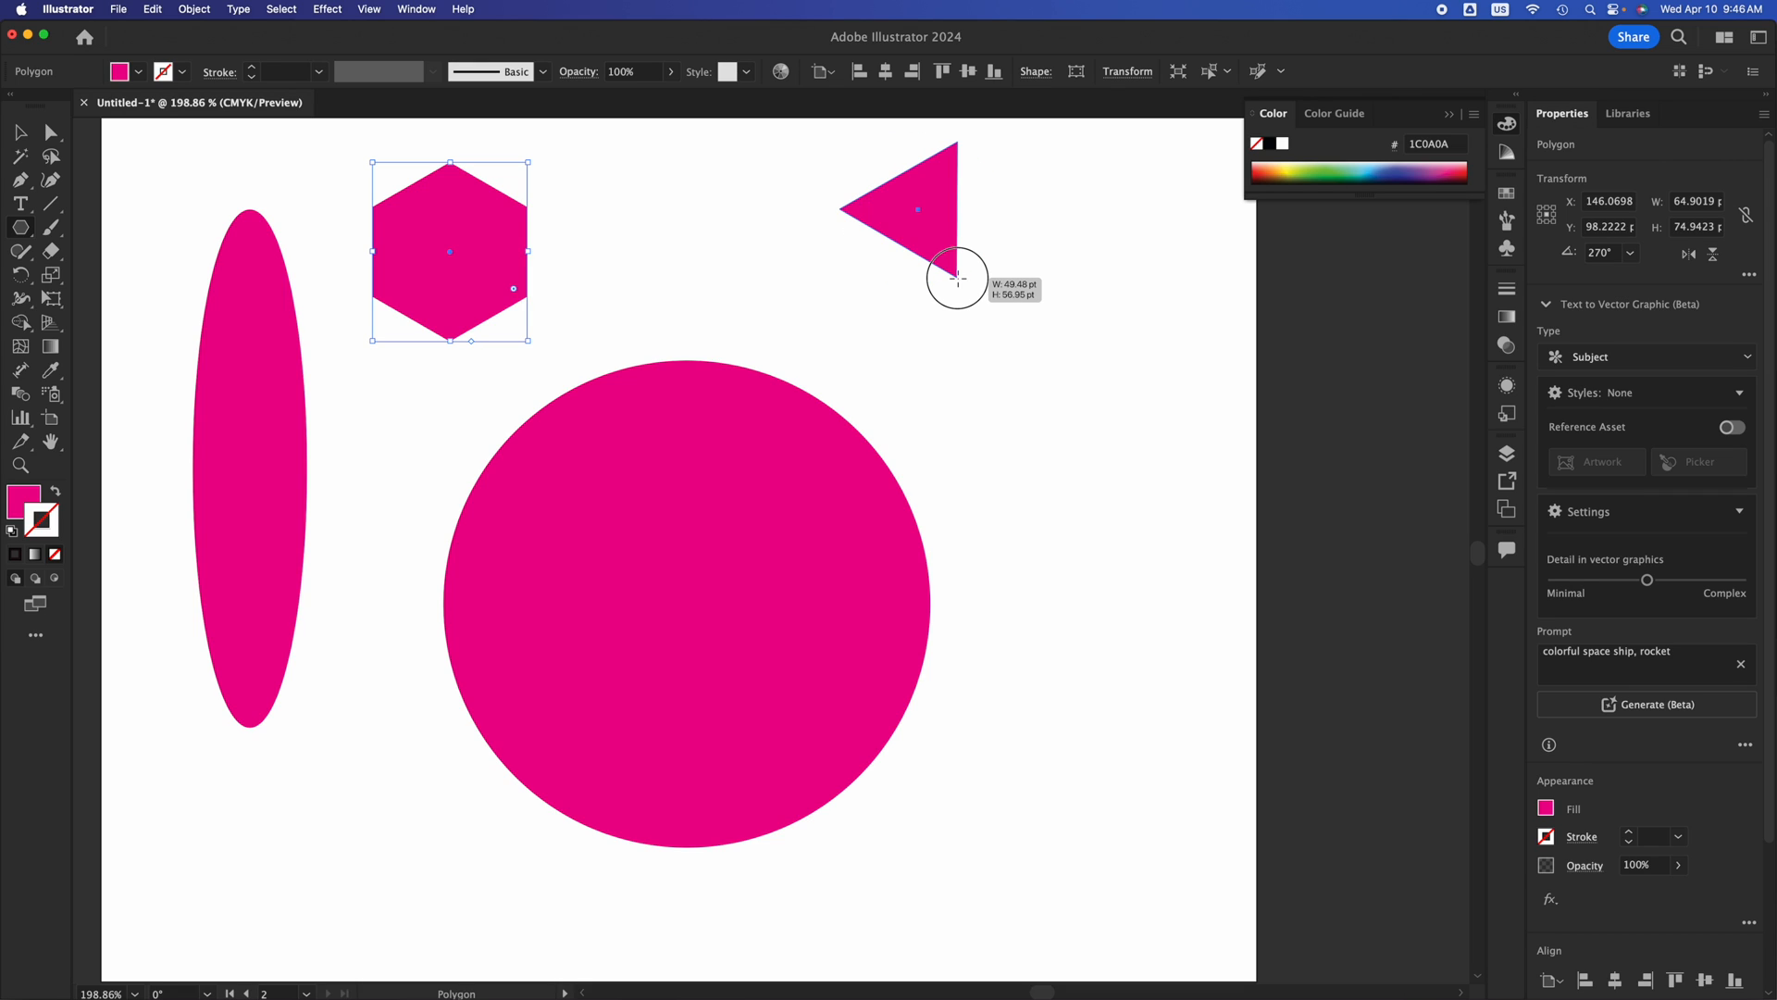
pyautogui.press('Up')
pyautogui.moveTo(957, 277); pyautogui.dragTo(956, 276)
pyautogui.press('Up')
pyautogui.press('Up')
pyautogui.press('Up')
pyautogui.press('Up')
pyautogui.press('Up')
pyautogui.press('Up')
pyautogui.press('Up')
pyautogui.press('Up')
pyautogui.press('Up')
# Draw a second, smaller hexagon beside the first one, varying its number of sides up and down before settling on six.
pyautogui.moveTo(632, 219); pyautogui.dragTo(650, 252)
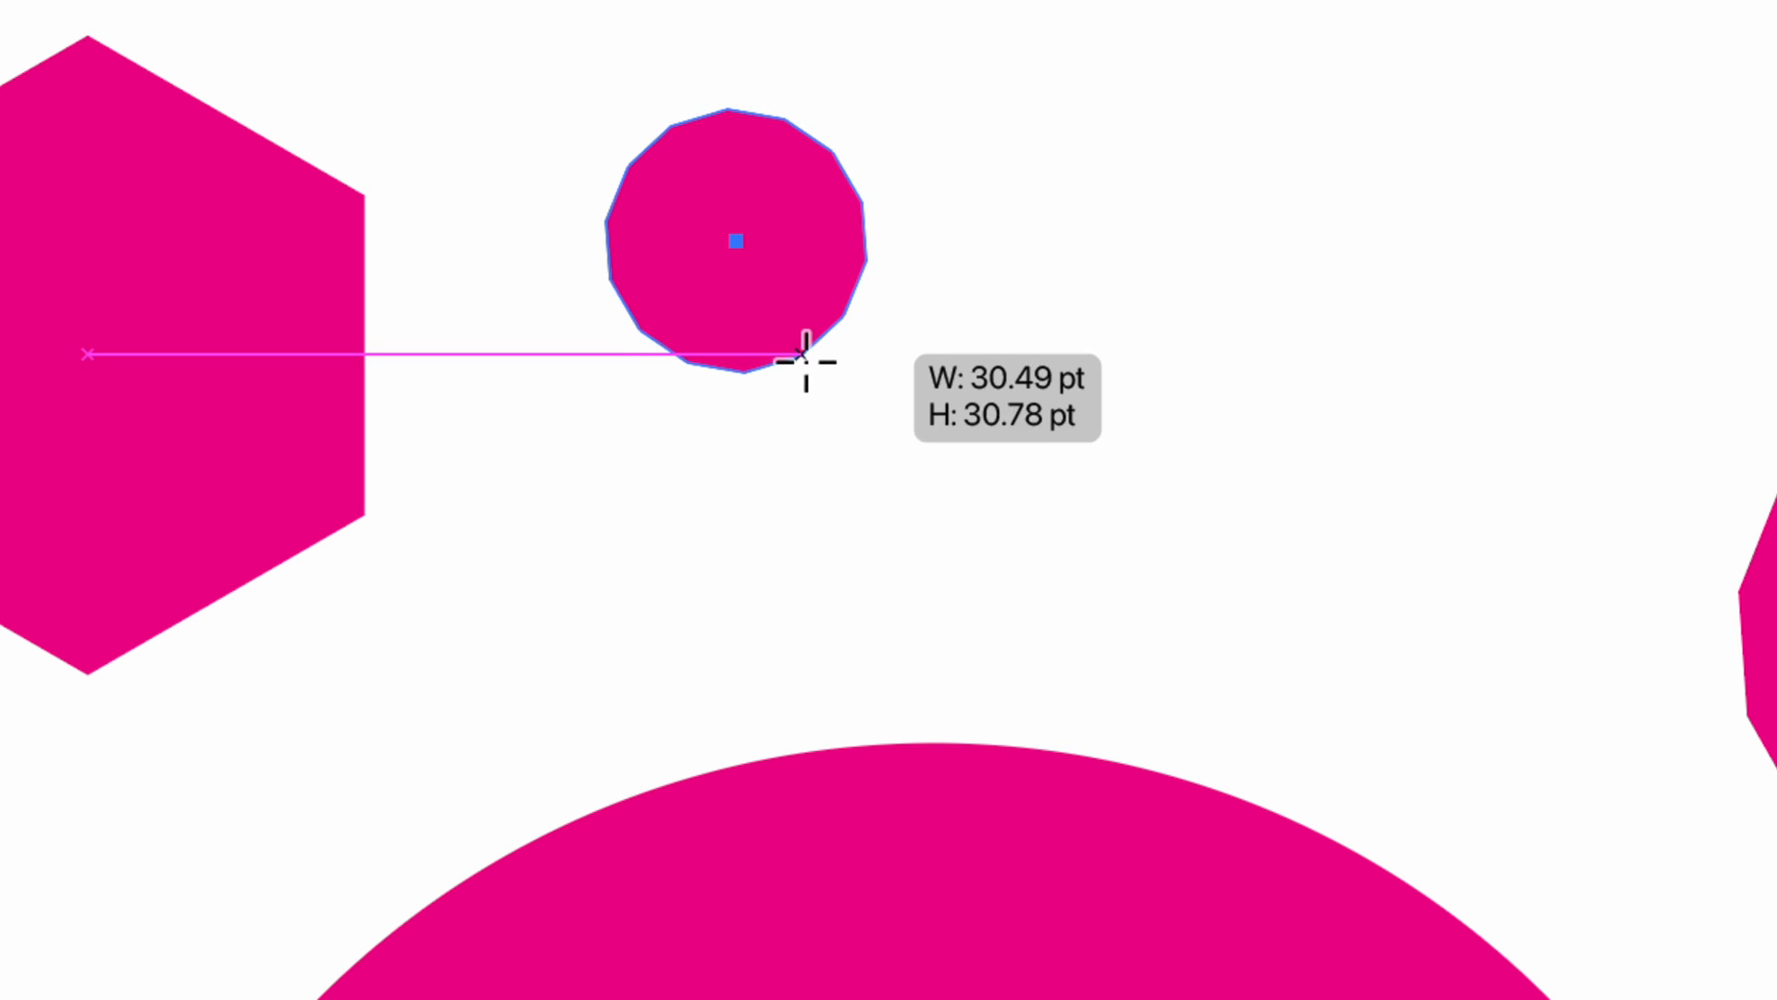
pyautogui.moveTo(805, 362)
pyautogui.mouseDown()
pyautogui.moveTo(820, 390)
pyautogui.moveTo(801, 333)
pyautogui.moveTo(880, 480)
pyautogui.moveTo(857, 447)
pyautogui.mouseUp()
pyautogui.press('Down')
pyautogui.press('Down')
pyautogui.press('Down')
pyautogui.press('Down')
pyautogui.press('Down')
pyautogui.press('Down')
pyautogui.press('Down')
pyautogui.press('Down')
pyautogui.press('Down')
pyautogui.press('Down')
pyautogui.press('Down')
pyautogui.press('Up')
pyautogui.press('Up')
pyautogui.press('Up')
pyautogui.press('Up')
pyautogui.press('Up')
pyautogui.press('Up')
pyautogui.press('Up')
pyautogui.press('Up')
pyautogui.press('Up')
pyautogui.press('Up')
pyautogui.press('Up')
pyautogui.press('Up')
pyautogui.press('Up')
pyautogui.press('Up')
pyautogui.press('Up')
pyautogui.press('Up')
pyautogui.press('Up')
pyautogui.press('Up')
pyautogui.press('Up')
pyautogui.press('Up')
pyautogui.press('Up')
pyautogui.press('Up')
pyautogui.press('Up')
pyautogui.press('Up')
pyautogui.press('Up')
pyautogui.press('Up')
pyautogui.press('Up')
pyautogui.press('Down')
pyautogui.press('Down')
pyautogui.press('Down')
pyautogui.press('Down')
pyautogui.press('Down')
pyautogui.press('Down')
pyautogui.press('Down')
pyautogui.press('Down')
pyautogui.press('Down')
pyautogui.press('Down')
pyautogui.press('Down')
pyautogui.press('Down')
pyautogui.press('Down')
pyautogui.press('Down')
pyautogui.press('Down')
pyautogui.press('Down')
pyautogui.press('Down')
pyautogui.press('Down')
pyautogui.press('Down')
pyautogui.press('Down')
pyautogui.press('Down')
pyautogui.press('Up')
pyautogui.press('Up')
pyautogui.press('Up')
# Draw a nine-sided polygon about 21 pt wide beside the small hexagon, adjusting its side count, and return to the Selection tool.
pyautogui.moveTo(1056, 308); pyautogui.dragTo(1059, 396)
pyautogui.press('Down')
pyautogui.press('Down')
pyautogui.press('Down')
pyautogui.press('Up')
pyautogui.press('Up')
pyautogui.press('Up')
pyautogui.press('Up')
pyautogui.press('Up')
pyautogui.press('Up')
pyautogui.press('Up')
pyautogui.press('v')
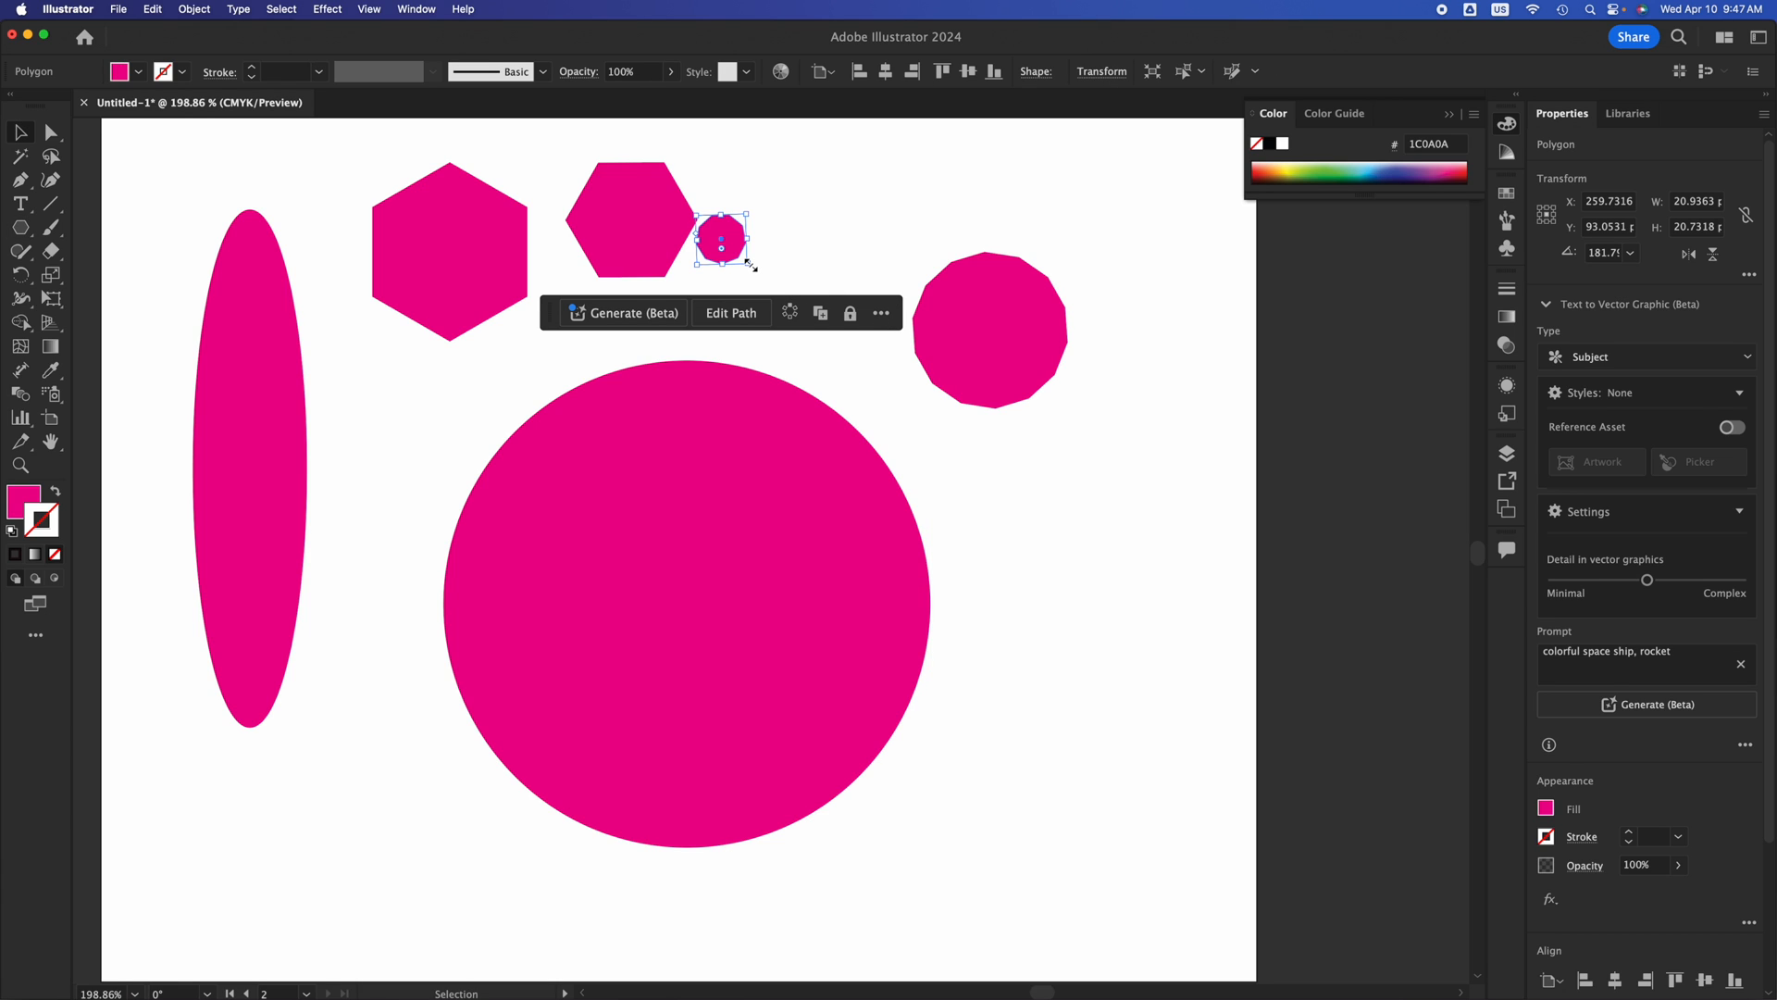
# Enlarge the nine-sided polygon to about 76 × 75 pt, move it up clear of the circle, and deselect it.
pyautogui.moveTo(748, 264); pyautogui.dragTo(892, 385)
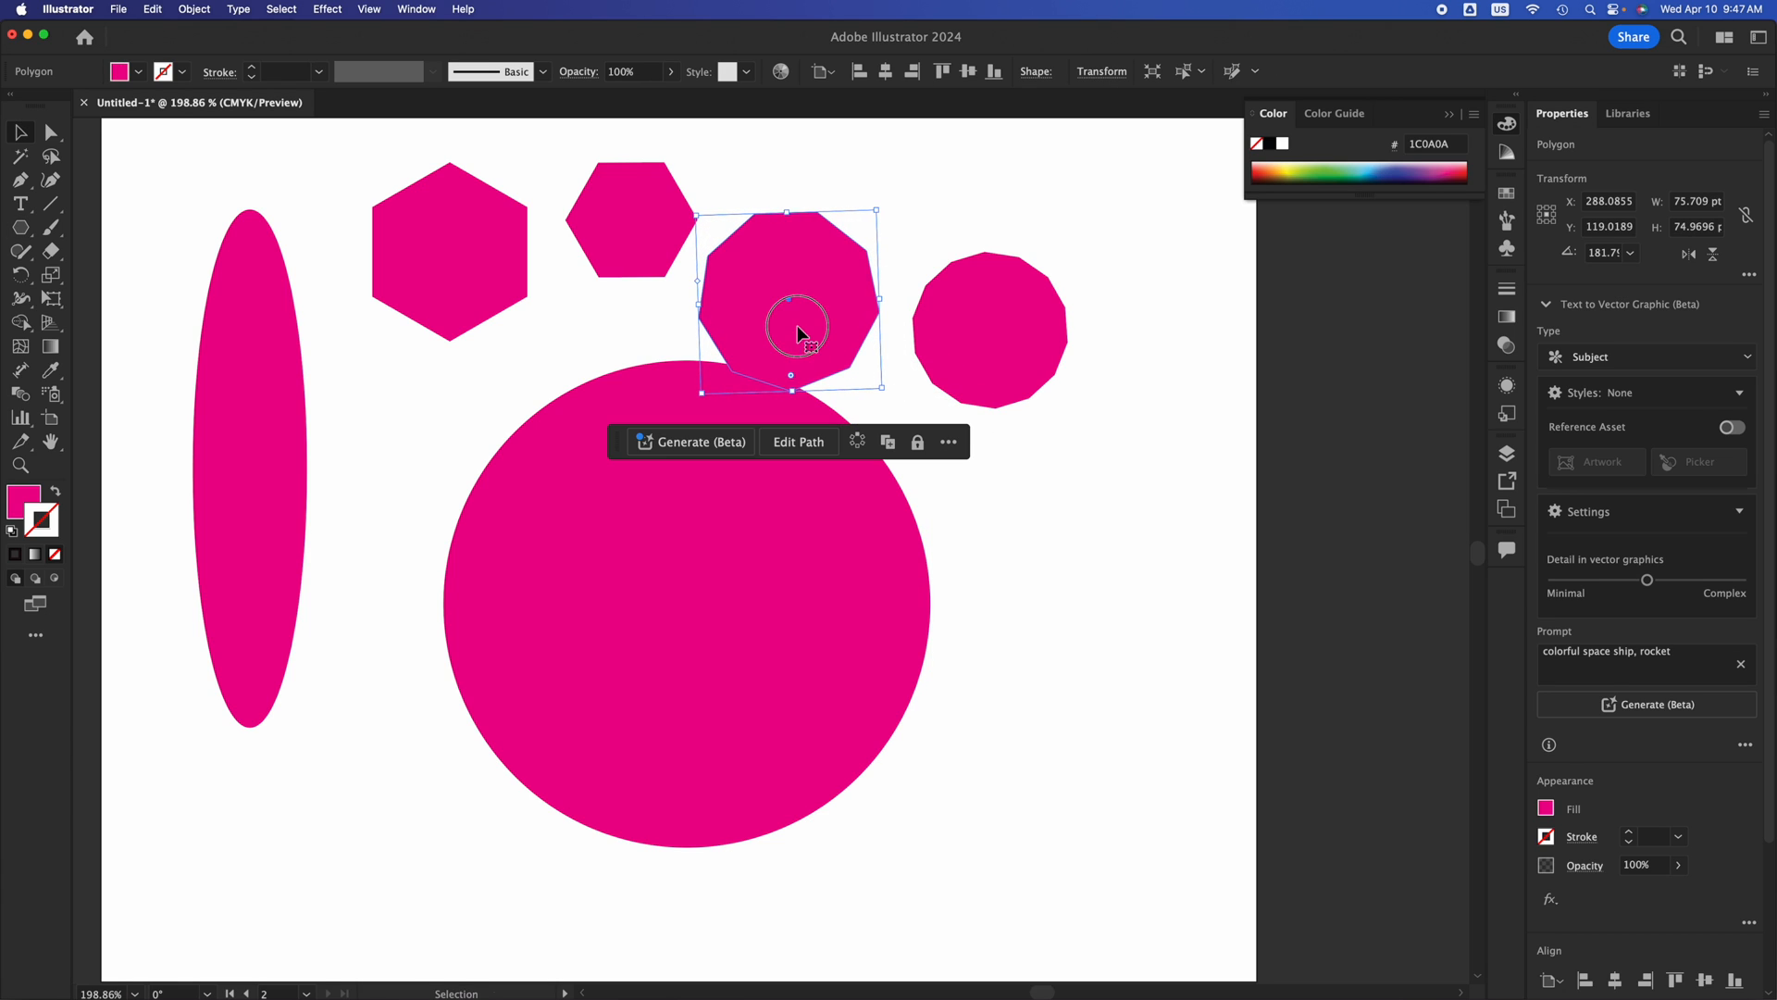
pyautogui.moveTo(797, 326); pyautogui.dragTo(812, 287)
pyautogui.scroll(3, 787, 356)
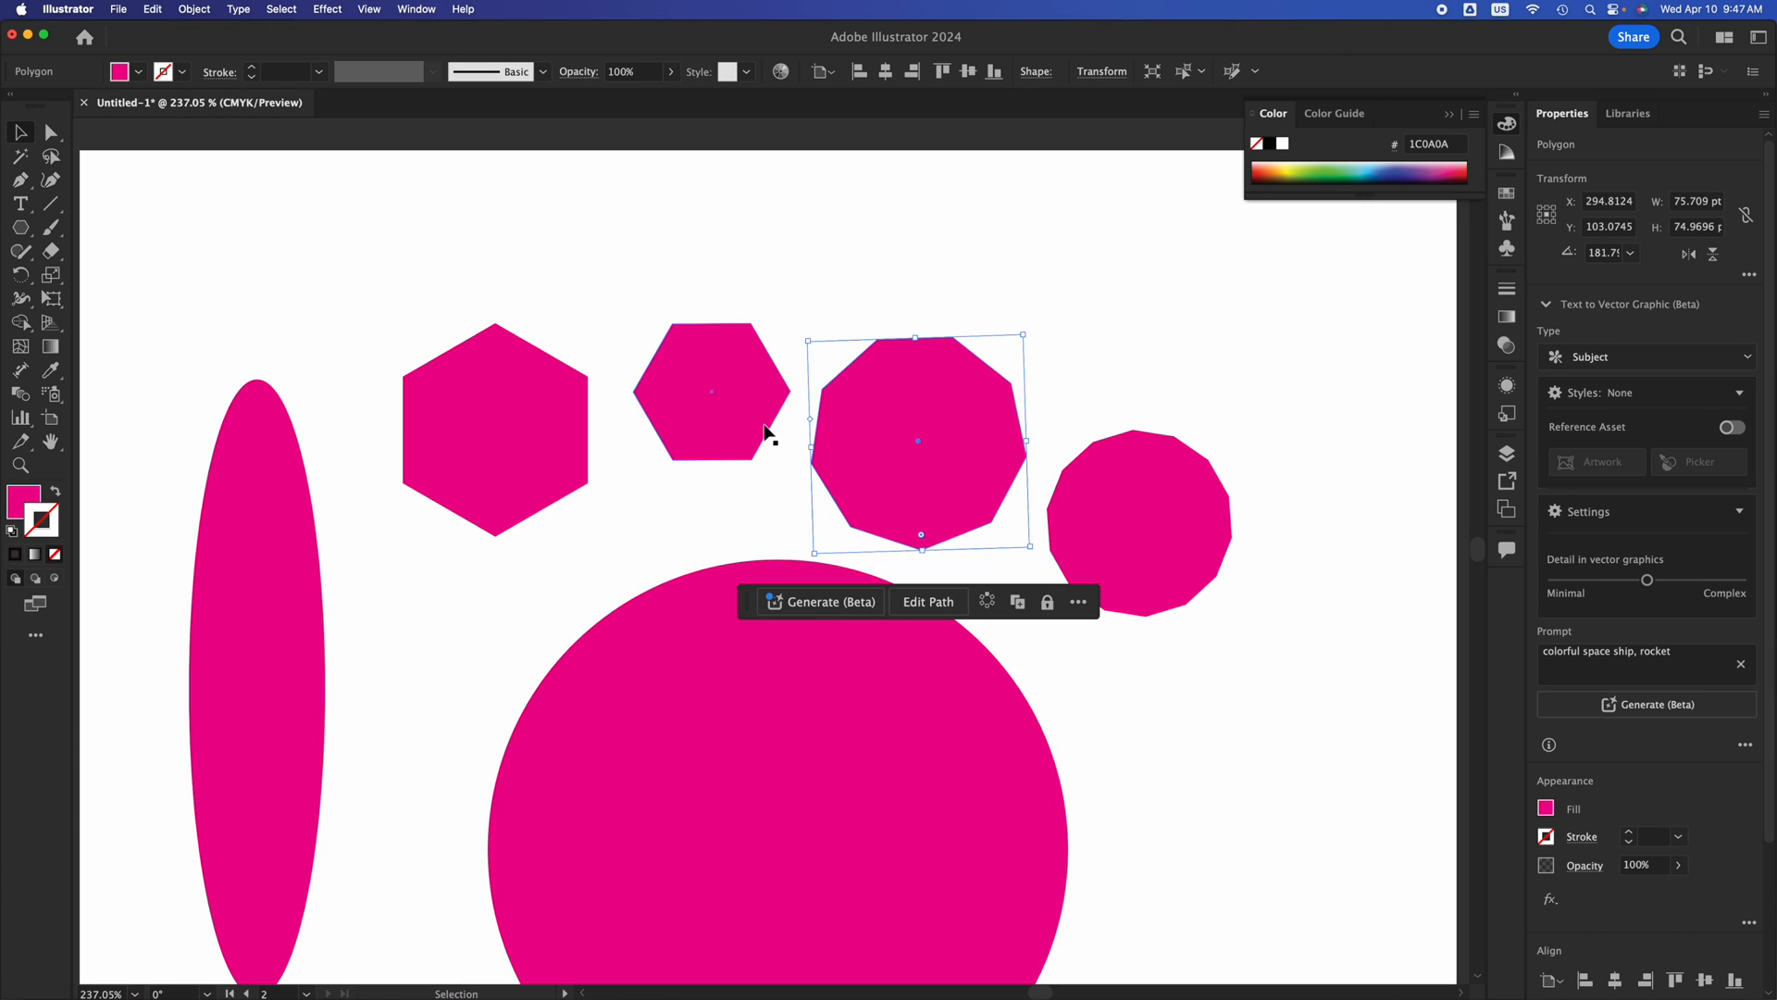
pyautogui.click(1125, 393)
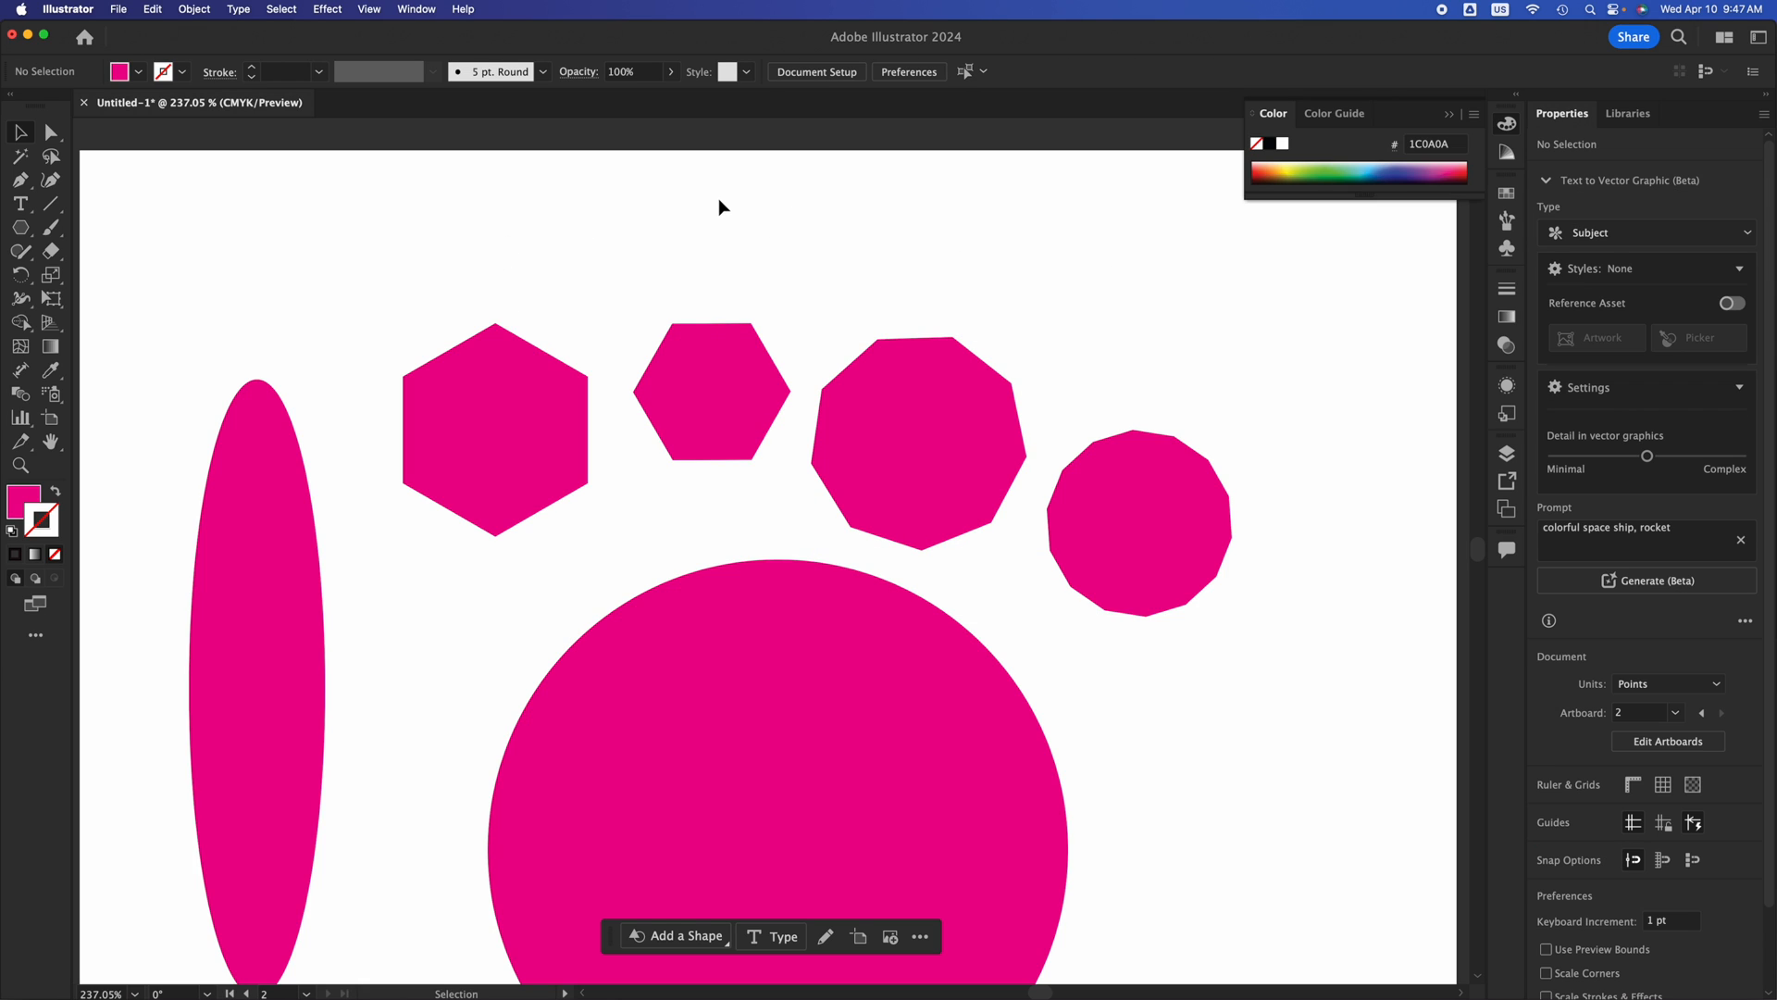
# Pan back and forth across the artboards with the temporary Hand tool to examine the drawn shapes.
pyautogui.press('space')
pyautogui.moveTo(1051, 385); pyautogui.dragTo(872, 150)
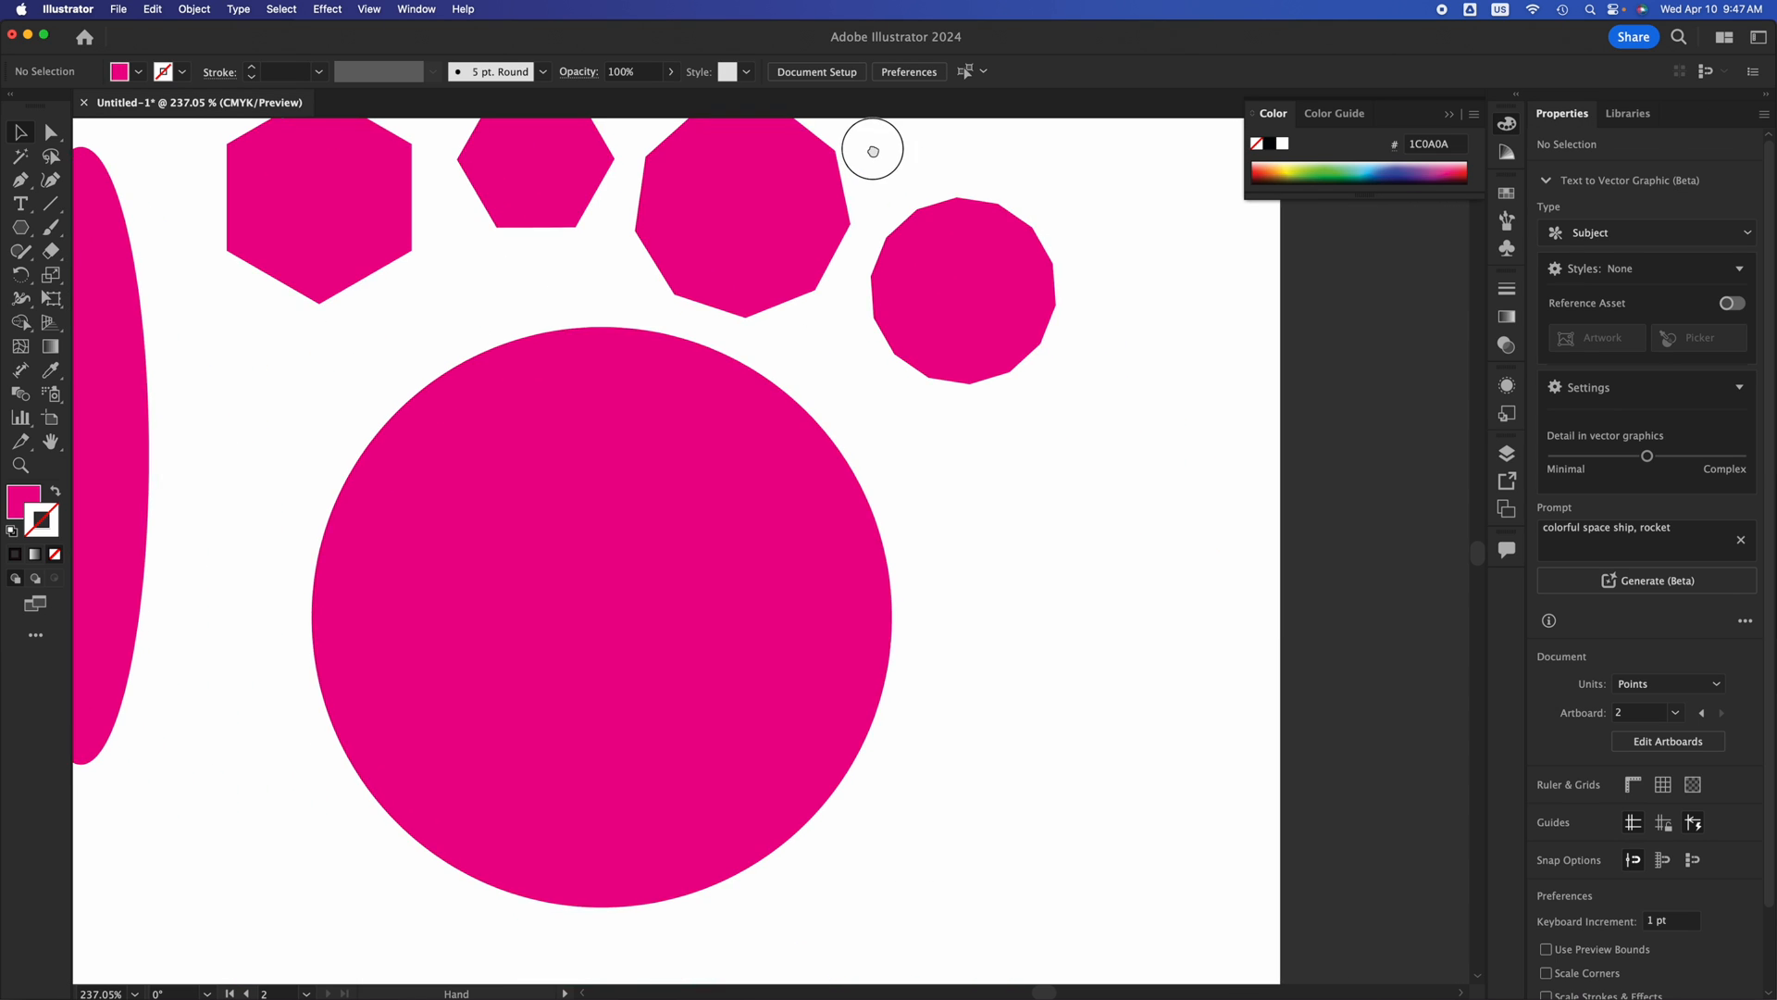
pyautogui.moveTo(524, 324); pyautogui.dragTo(968, 325)
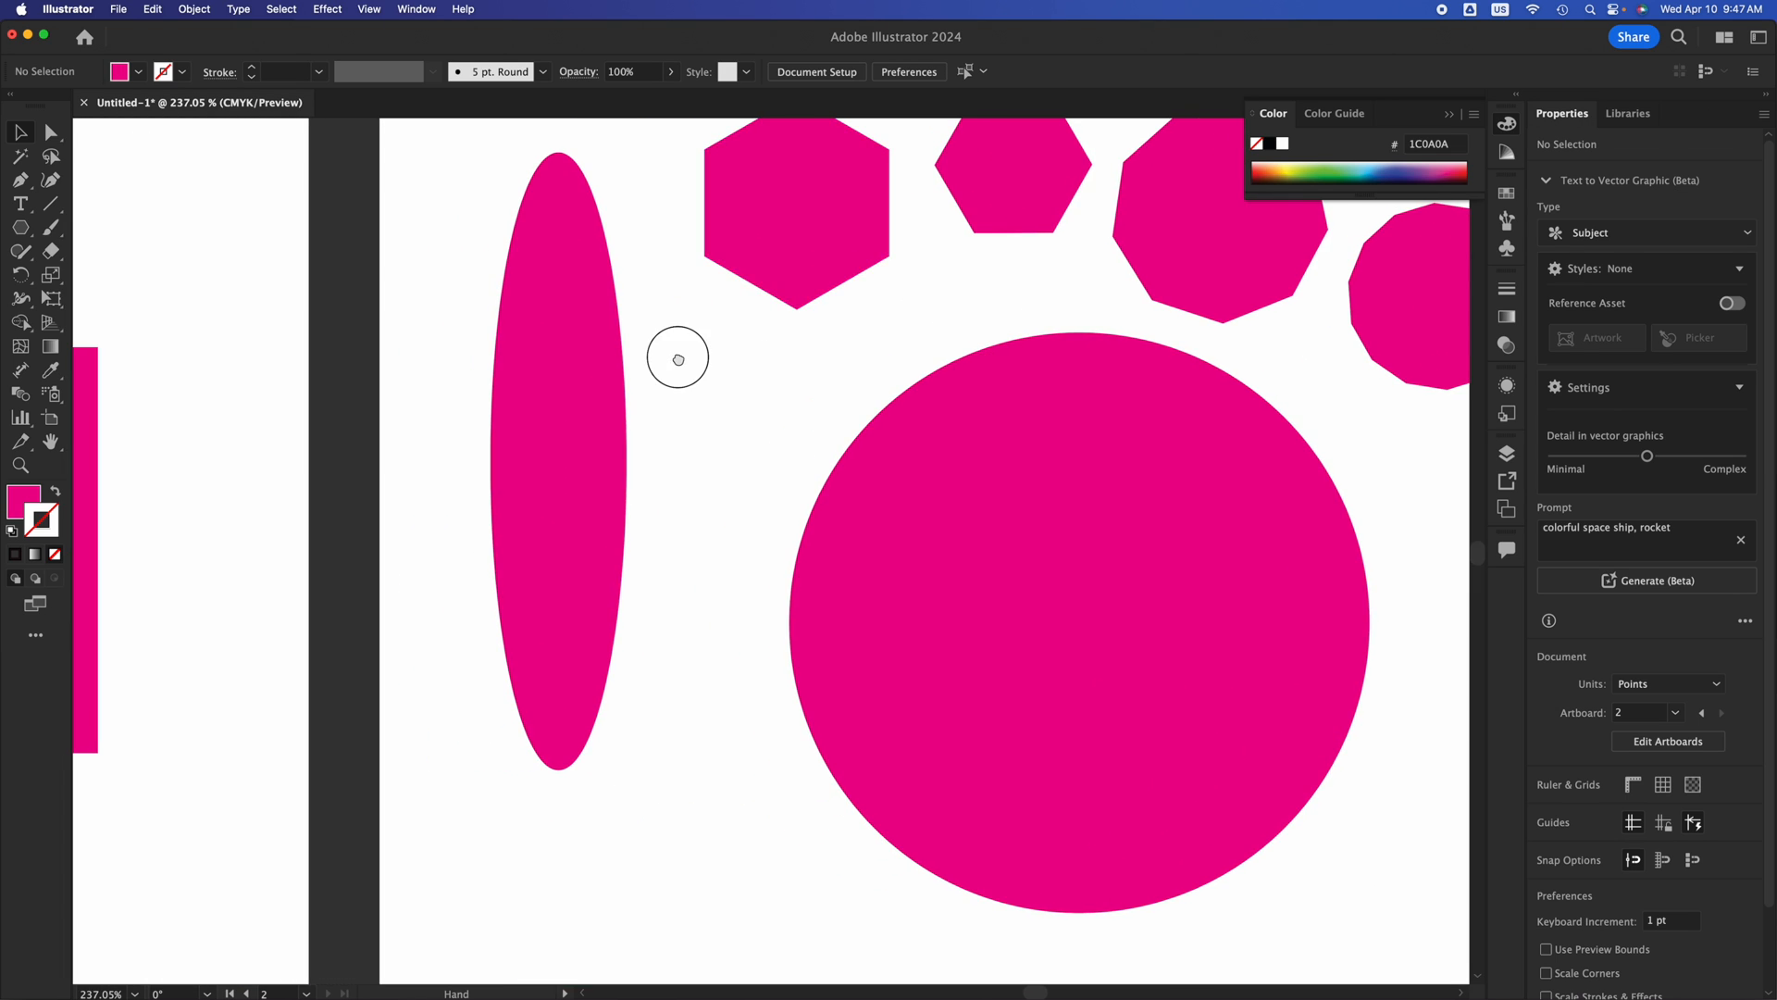
pyautogui.moveTo(678, 360); pyautogui.dragTo(1146, 370)
pyautogui.moveTo(492, 396)
pyautogui.mouseDown()
pyautogui.moveTo(953, 395)
pyautogui.moveTo(120, 441)
pyautogui.mouseUp()
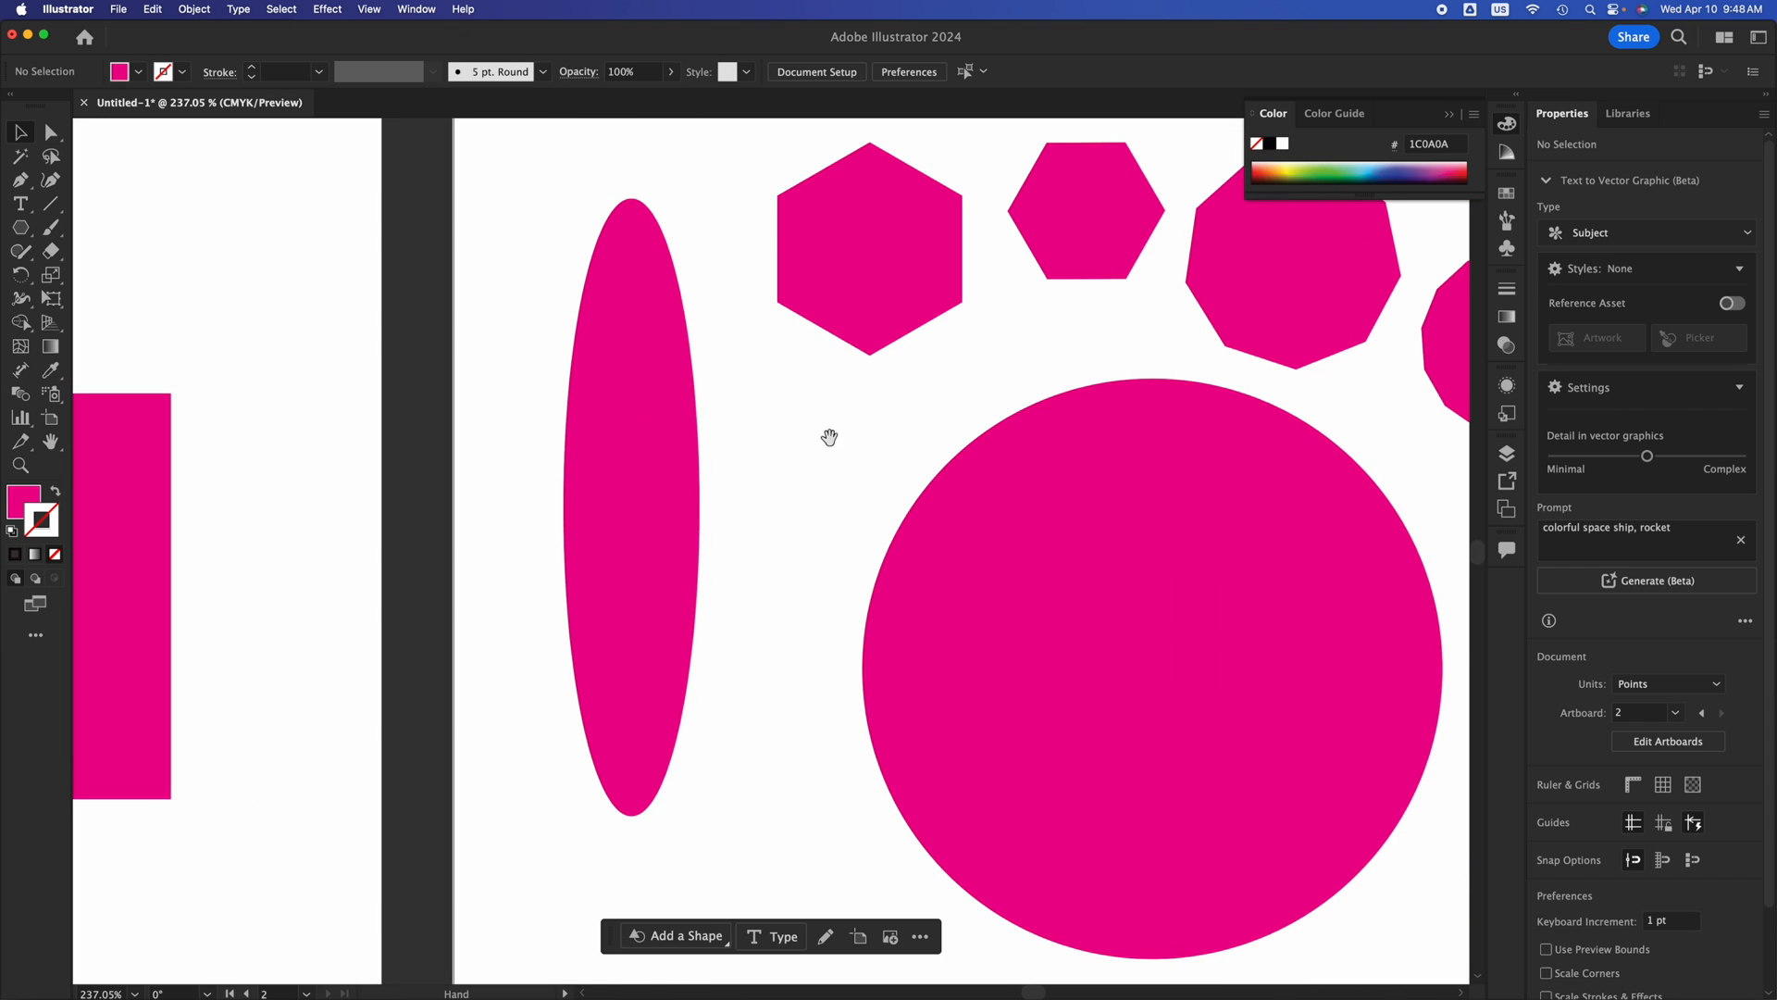
pyautogui.moveTo(829, 437); pyautogui.dragTo(162, 422)
pyautogui.moveTo(421, 397); pyautogui.dragTo(567, 587)
pyautogui.moveTo(512, 451)
pyautogui.mouseDown()
pyautogui.moveTo(662, 460)
pyautogui.moveTo(676, 431)
pyautogui.mouseUp()
pyautogui.scroll(1, 992, 322)
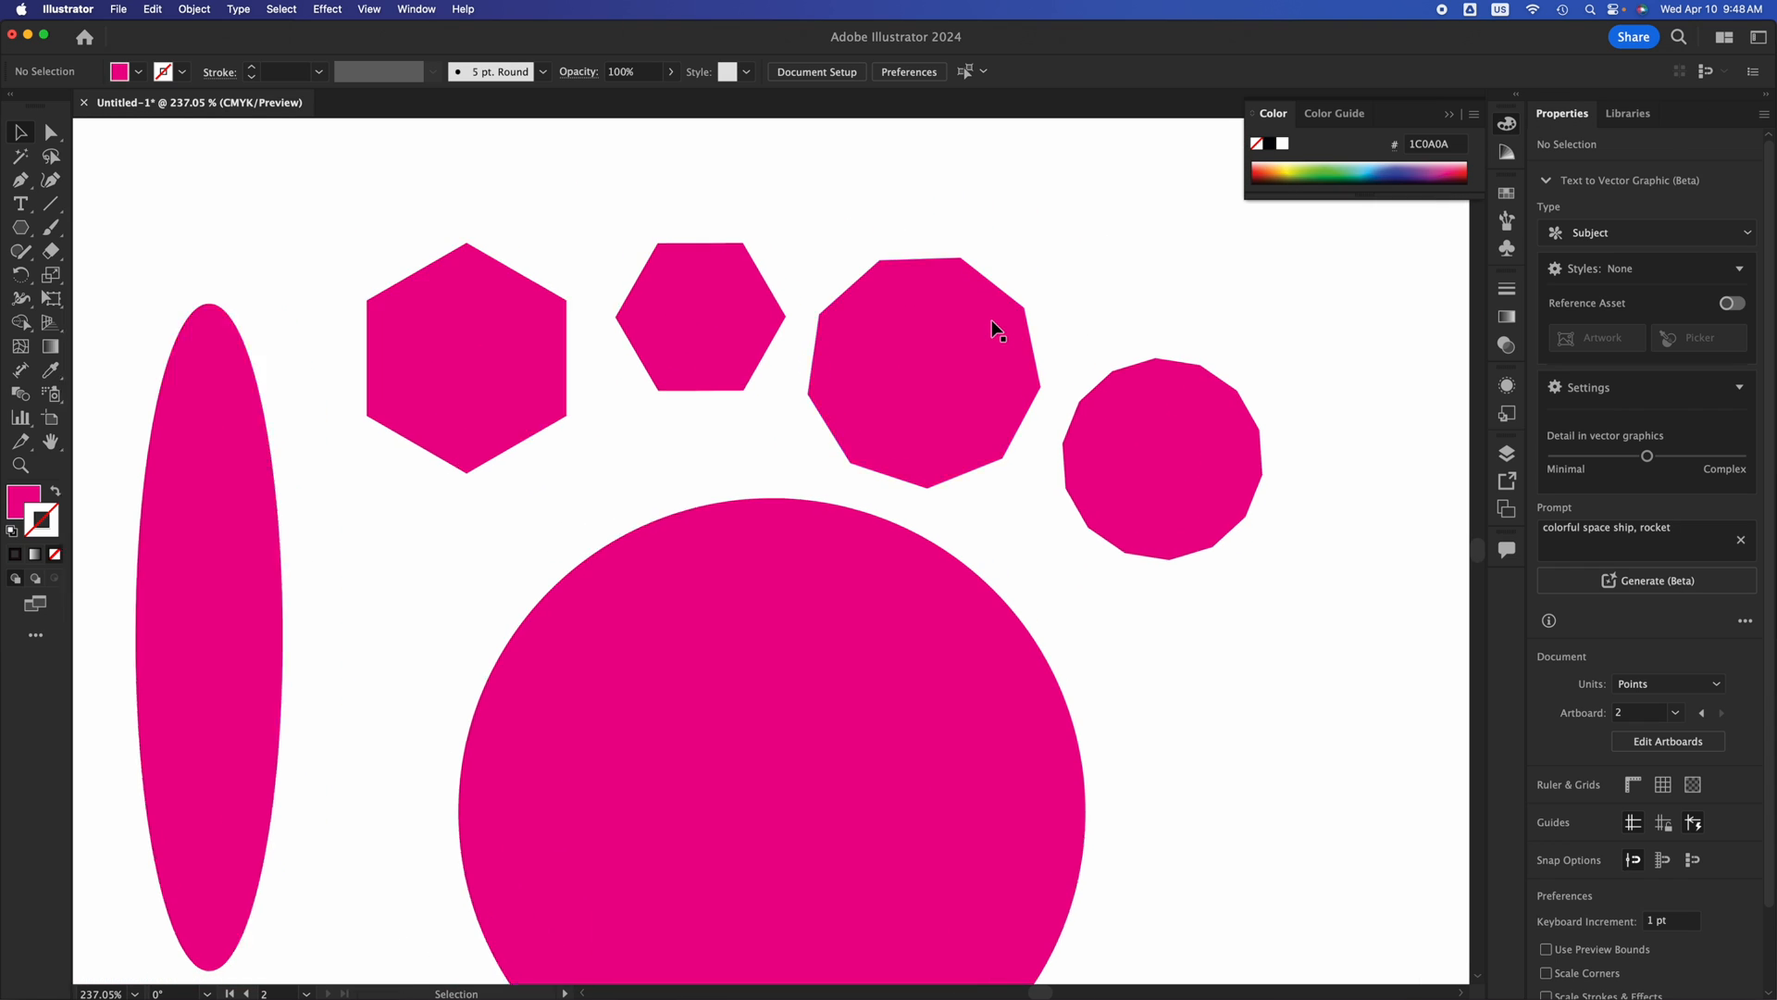
# Zoom in and out around the polygons to compare close-up views with the overview of both artboards.
pyautogui.scroll(3, 991, 320)
pyautogui.scroll(-2, 992, 319)
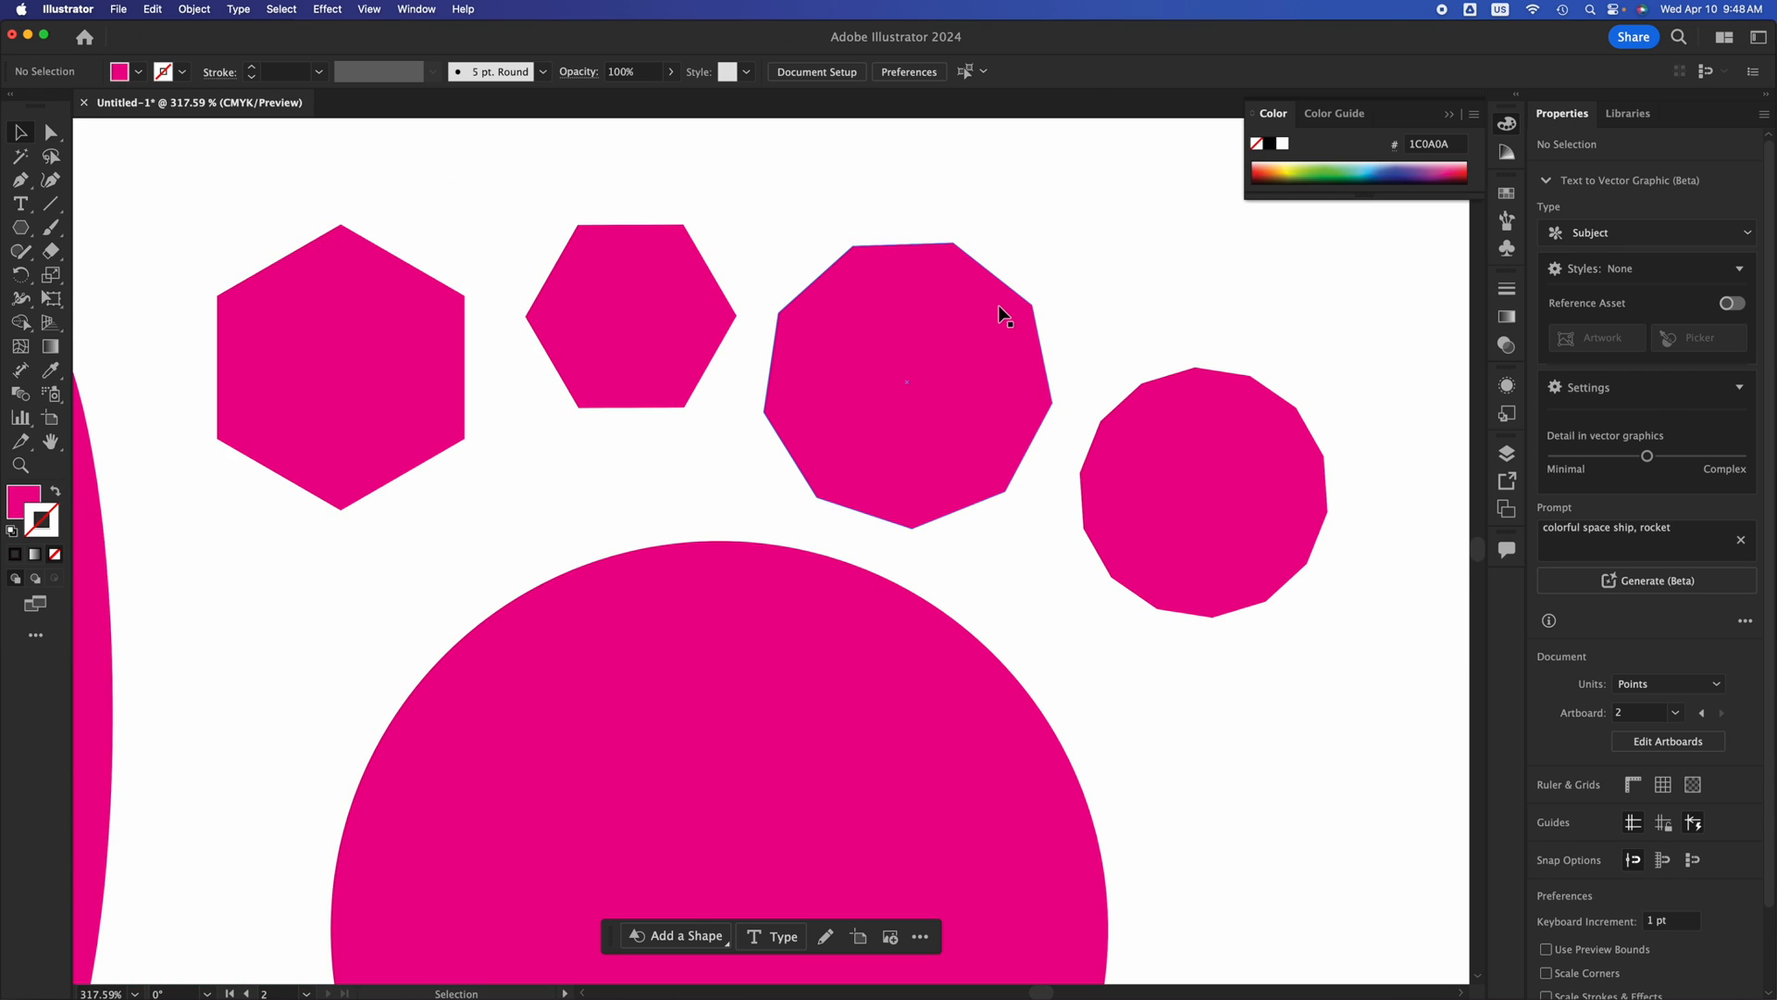
pyautogui.press('super+minus')
pyautogui.press('super+equal')
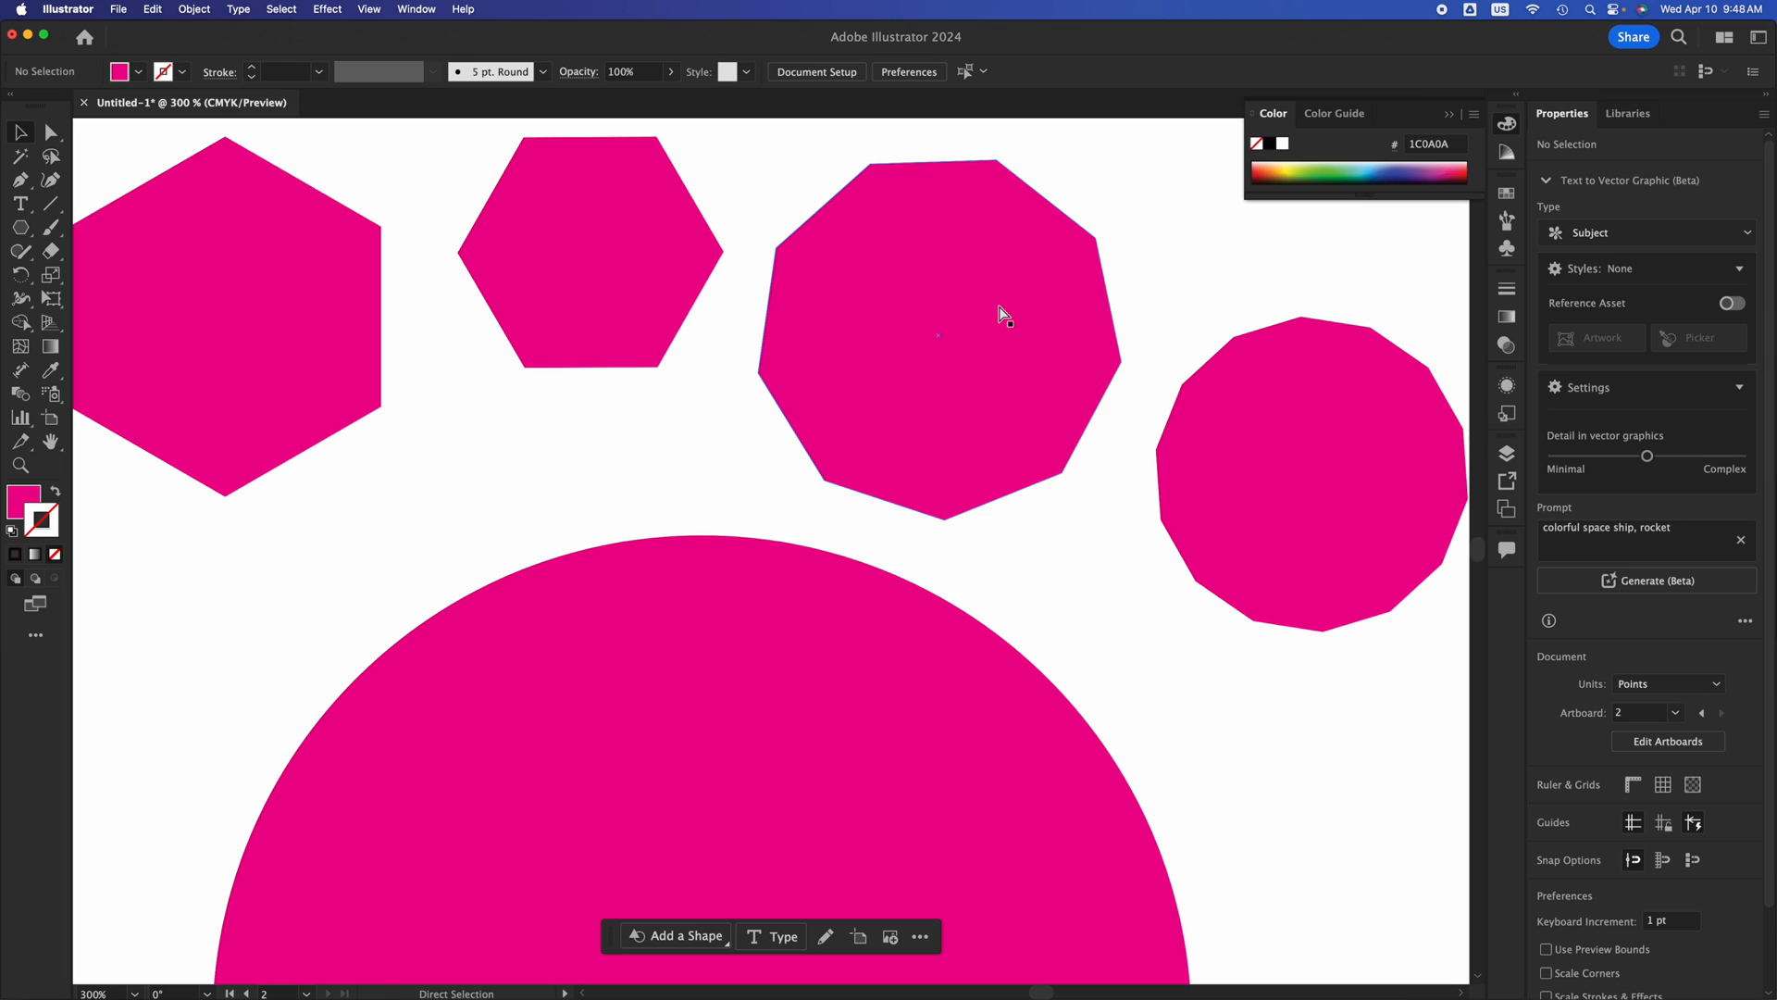
pyautogui.press('super+minus')
pyautogui.press('super+equal')
pyautogui.press('super+minus')
pyautogui.press('super+equal')
pyautogui.press('super+minus')
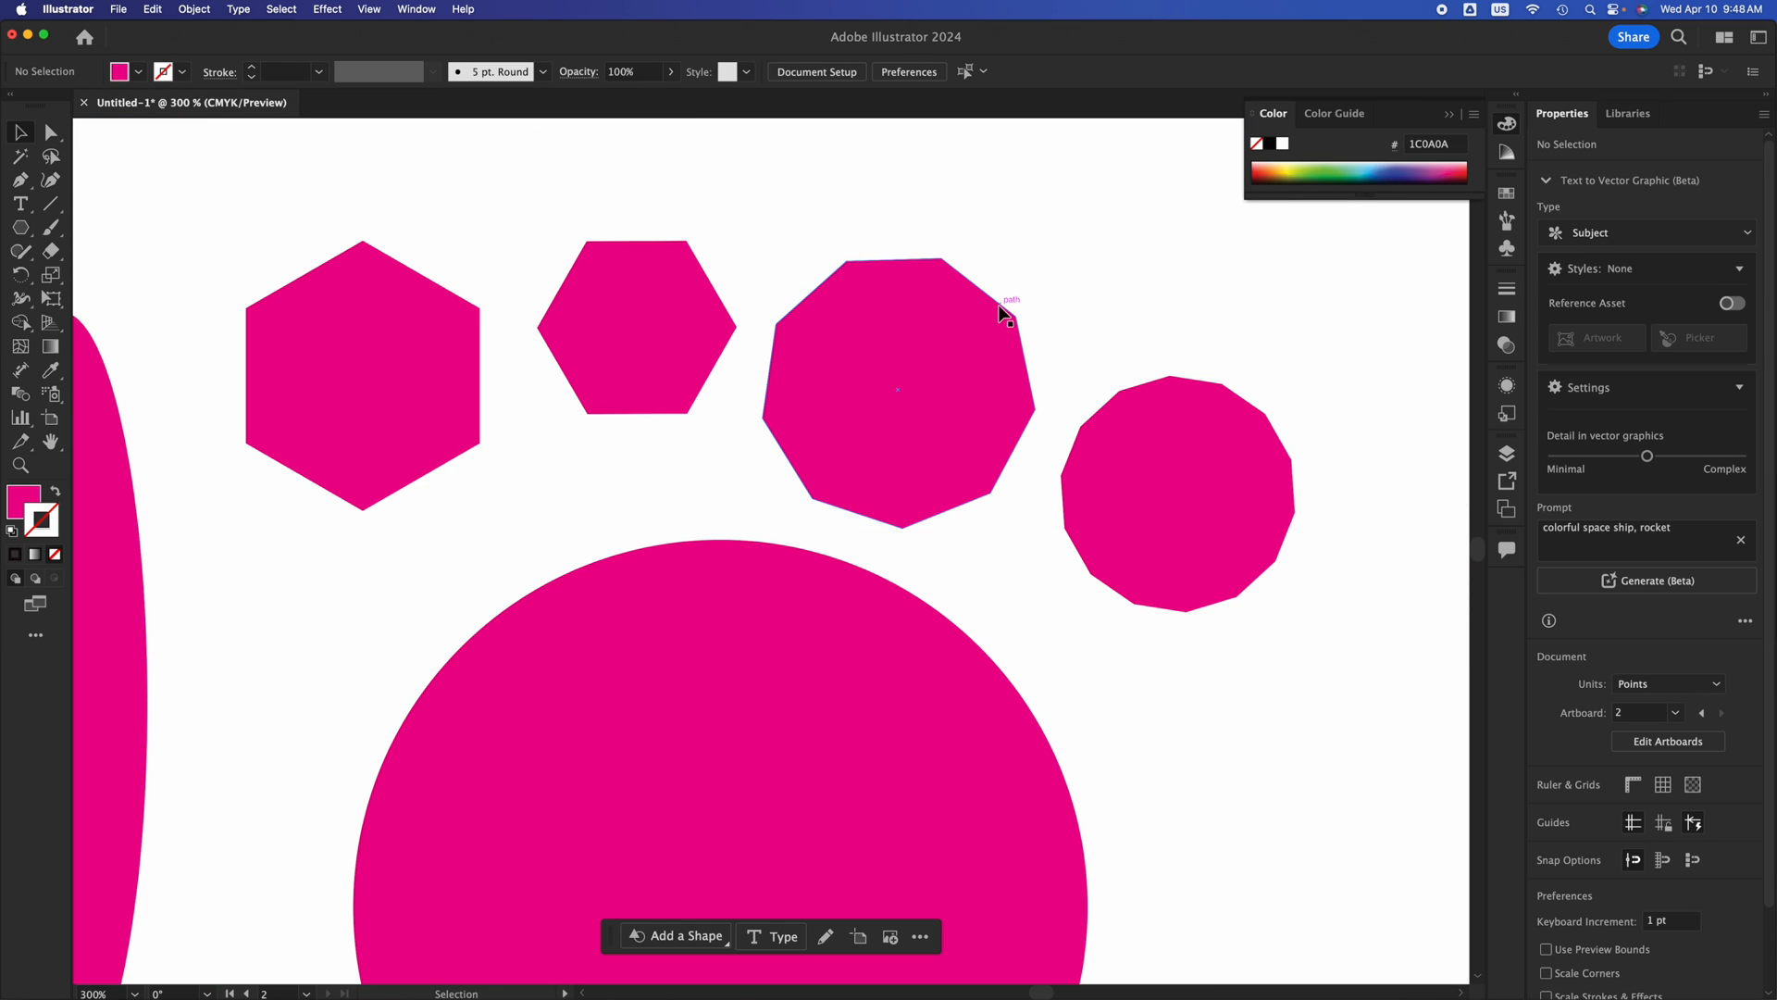
pyautogui.scroll(3, 998, 304)
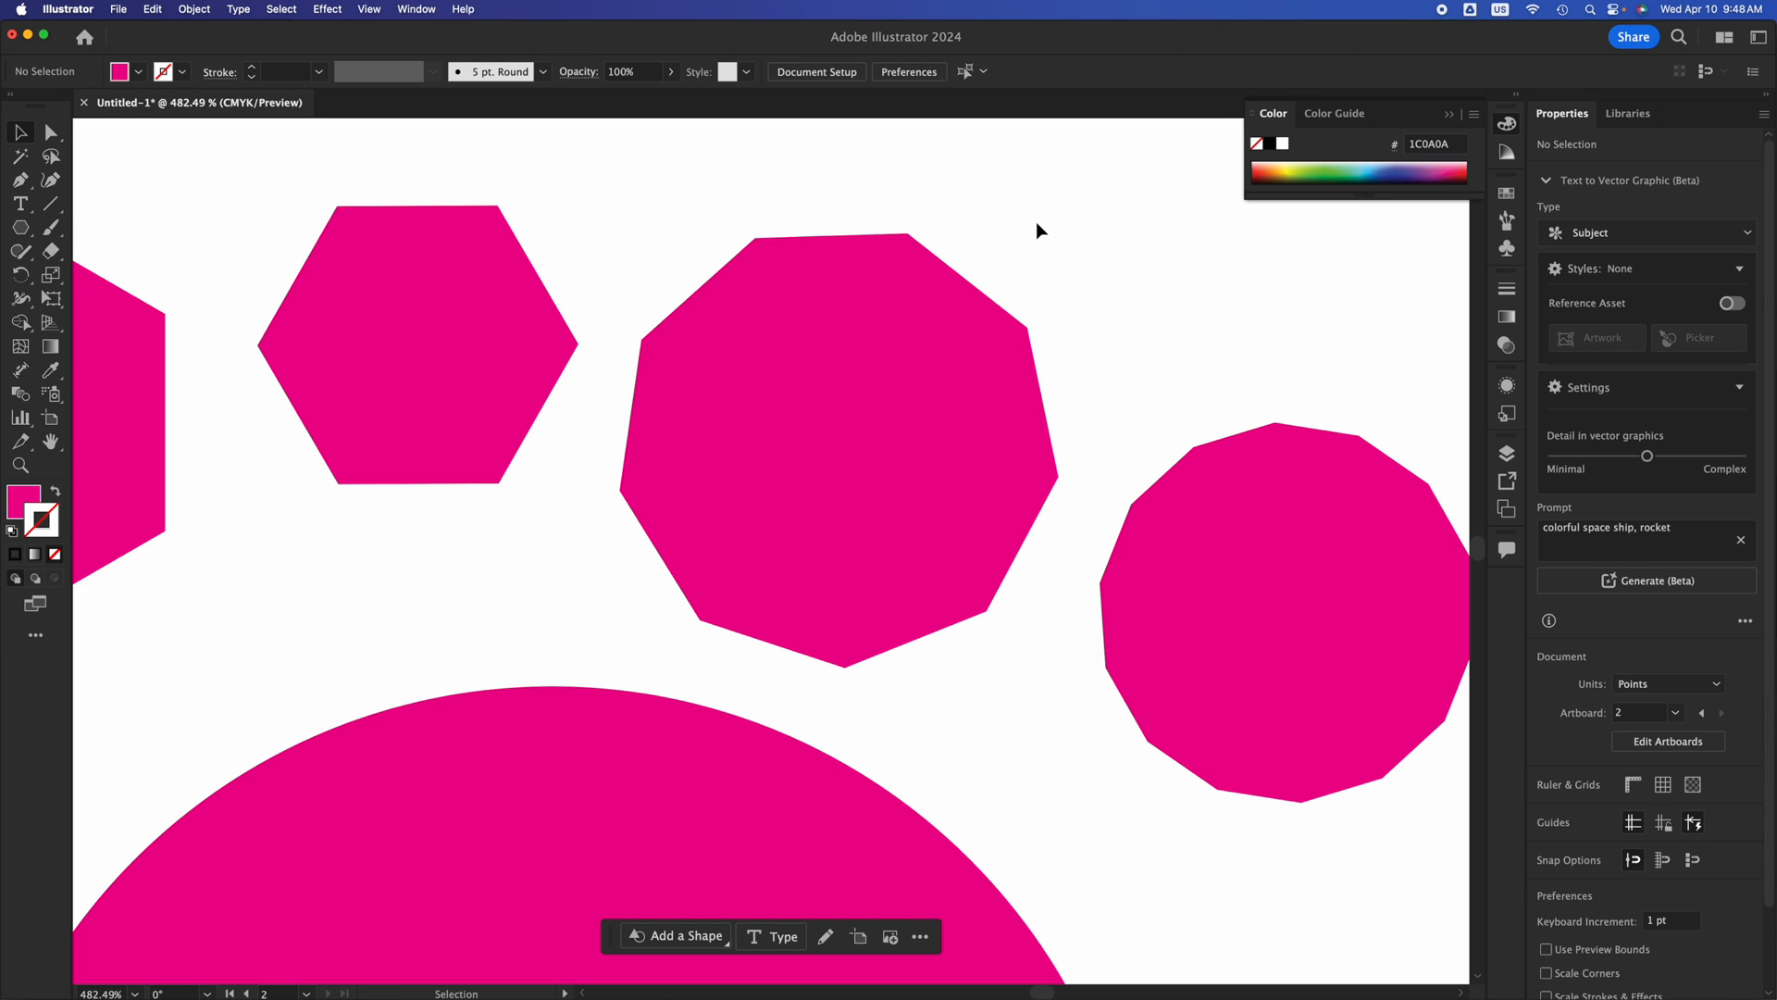
pyautogui.scroll(-3, 1037, 224)
pyautogui.press('alt+super+0')
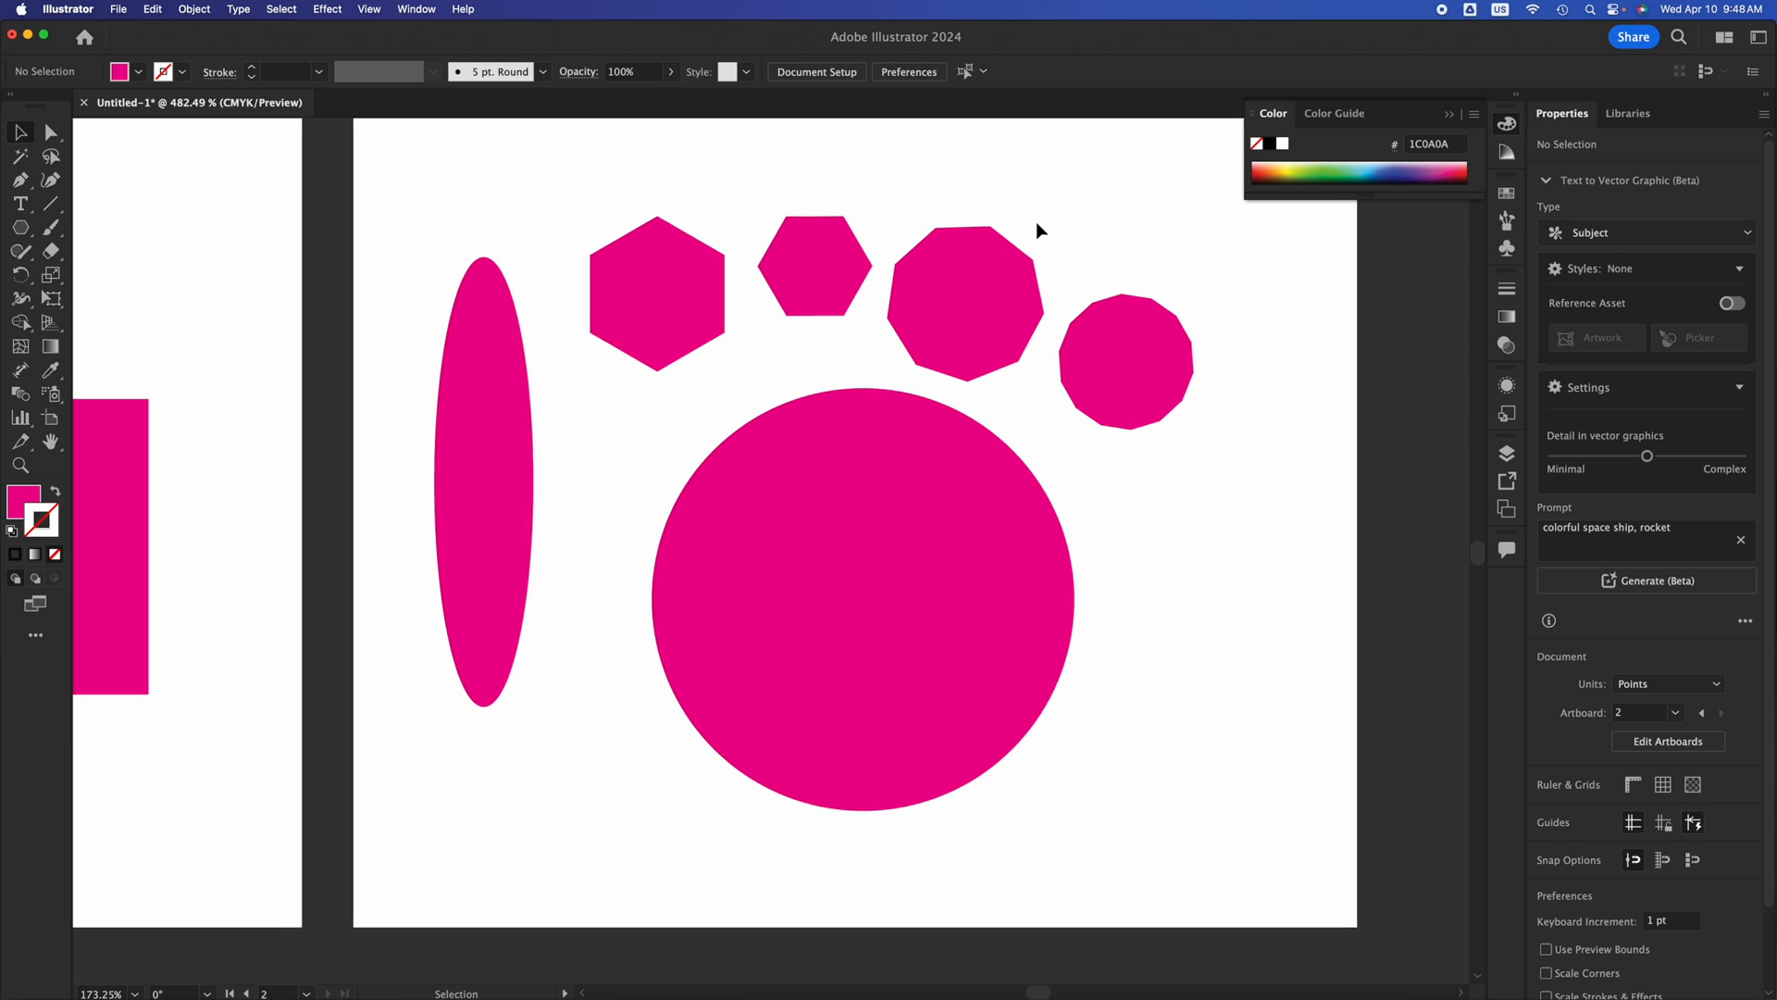
pyautogui.scroll(10, 1035, 220)
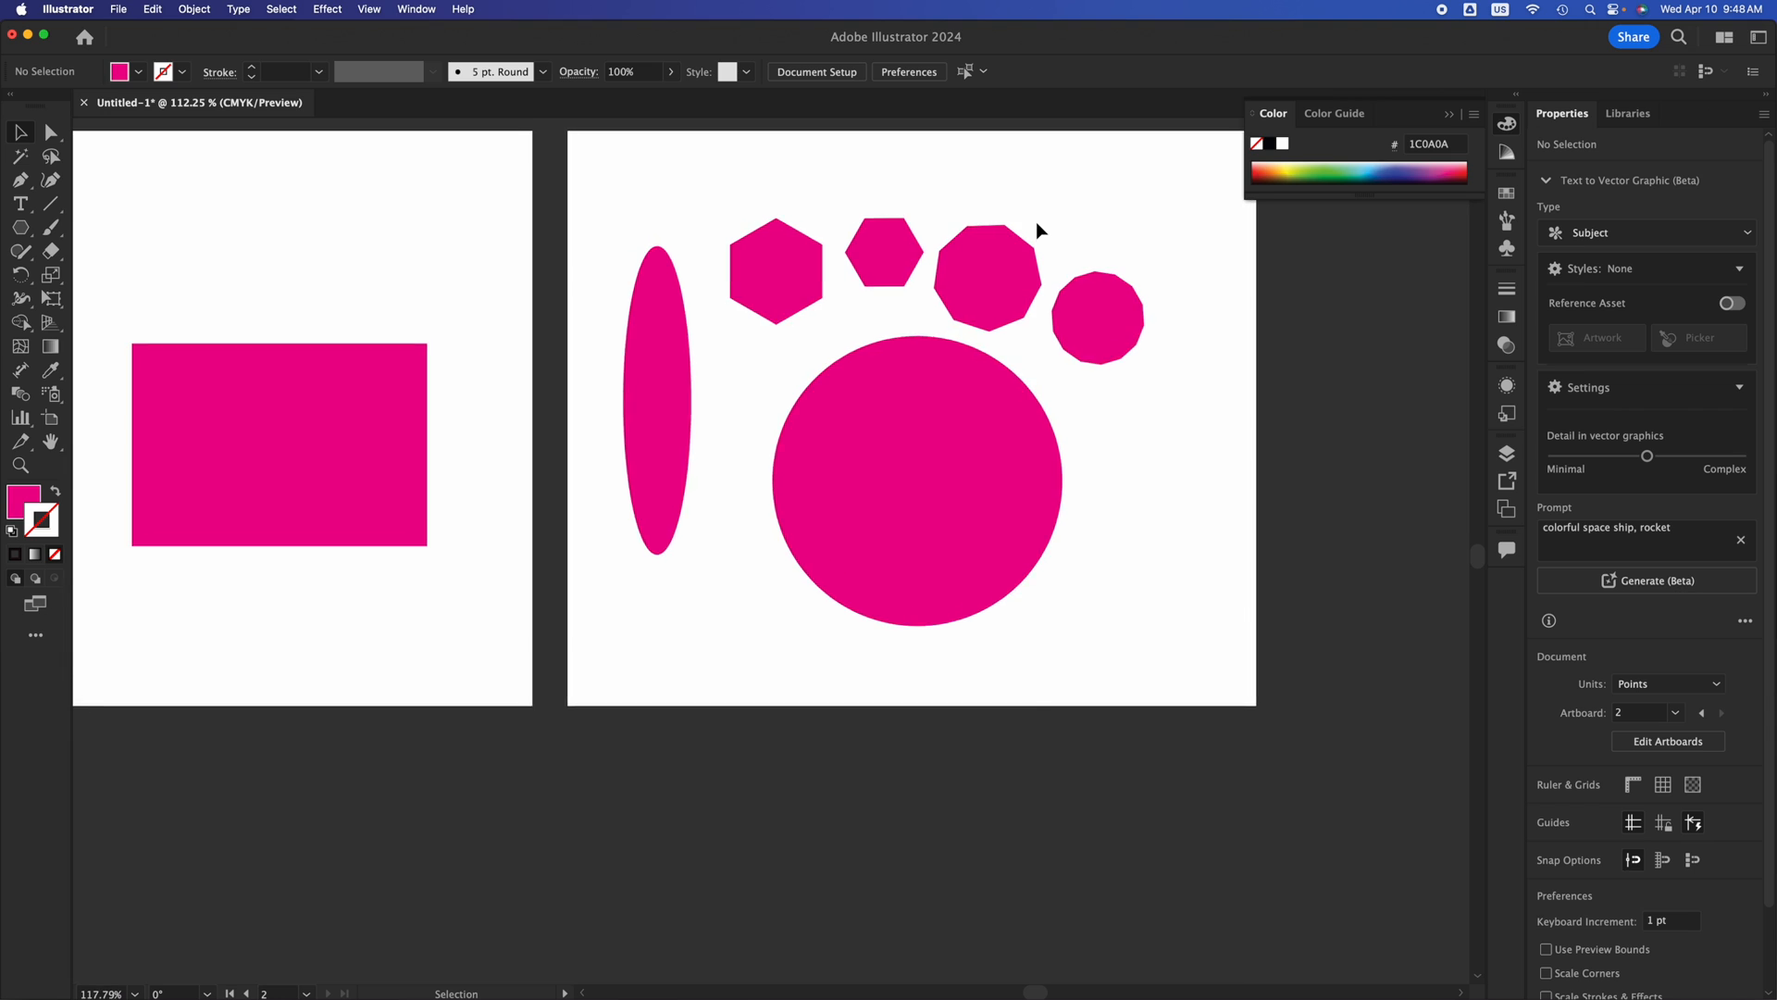
pyautogui.scroll(-2, 1035, 220)
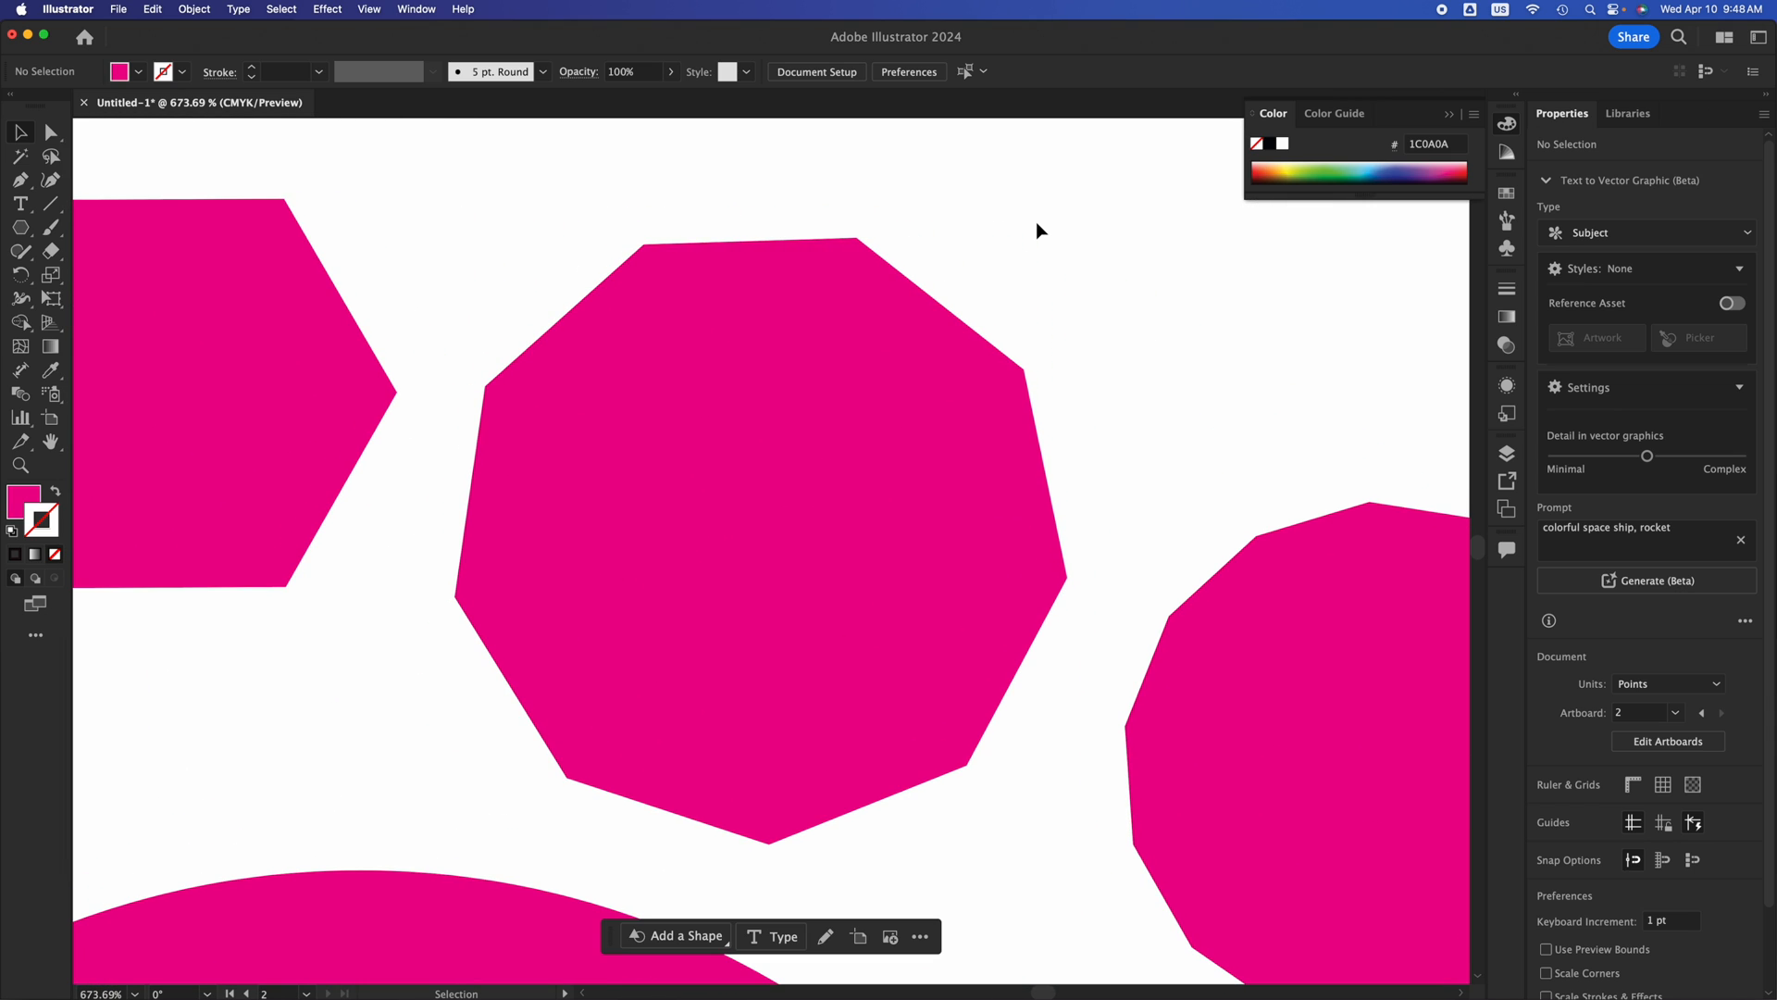
# Switch to the Hand tool and pan around the magnified polygons to inspect their edges.
pyautogui.press('h')
pyautogui.moveTo(479, 480); pyautogui.dragTo(1027, 406)
pyautogui.moveTo(564, 363); pyautogui.dragTo(1010, 573)
pyautogui.moveTo(1160, 453); pyautogui.dragTo(385, 369)
pyautogui.moveTo(1098, 645); pyautogui.dragTo(729, 447)
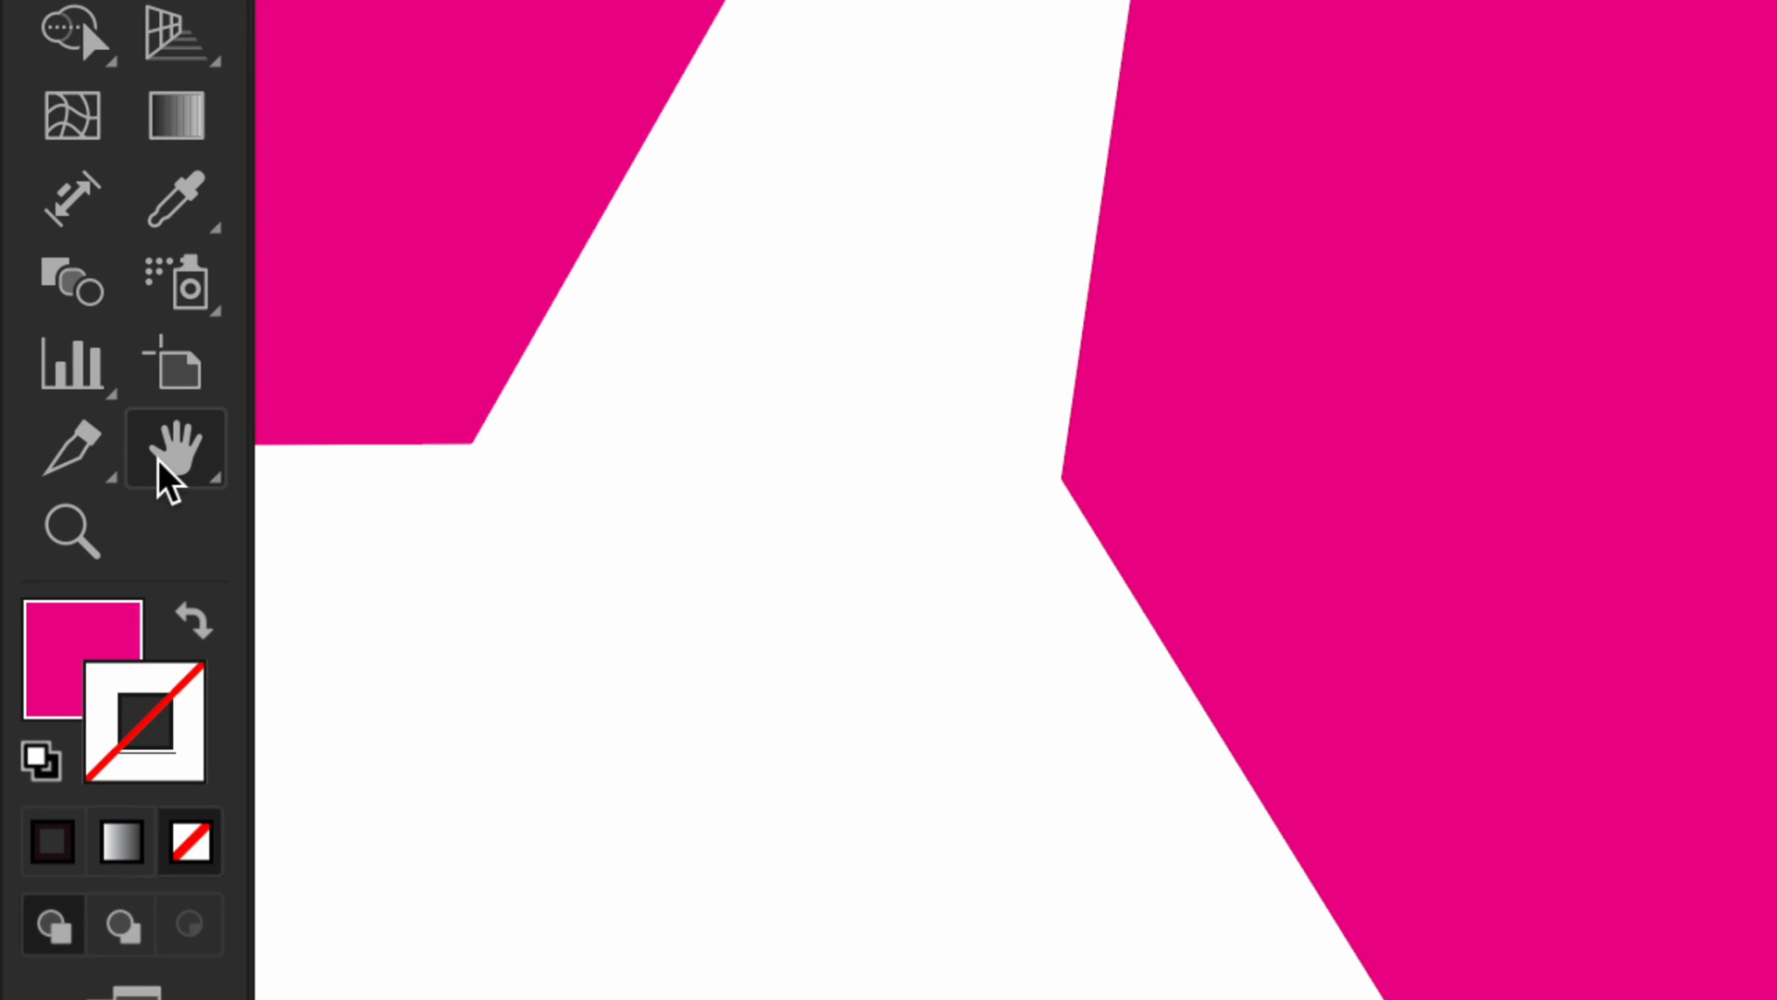
# Pan from the magnified polygons down to the large circle with the Hand tool and zoom back out to the artboards.
pyautogui.click(175, 460)
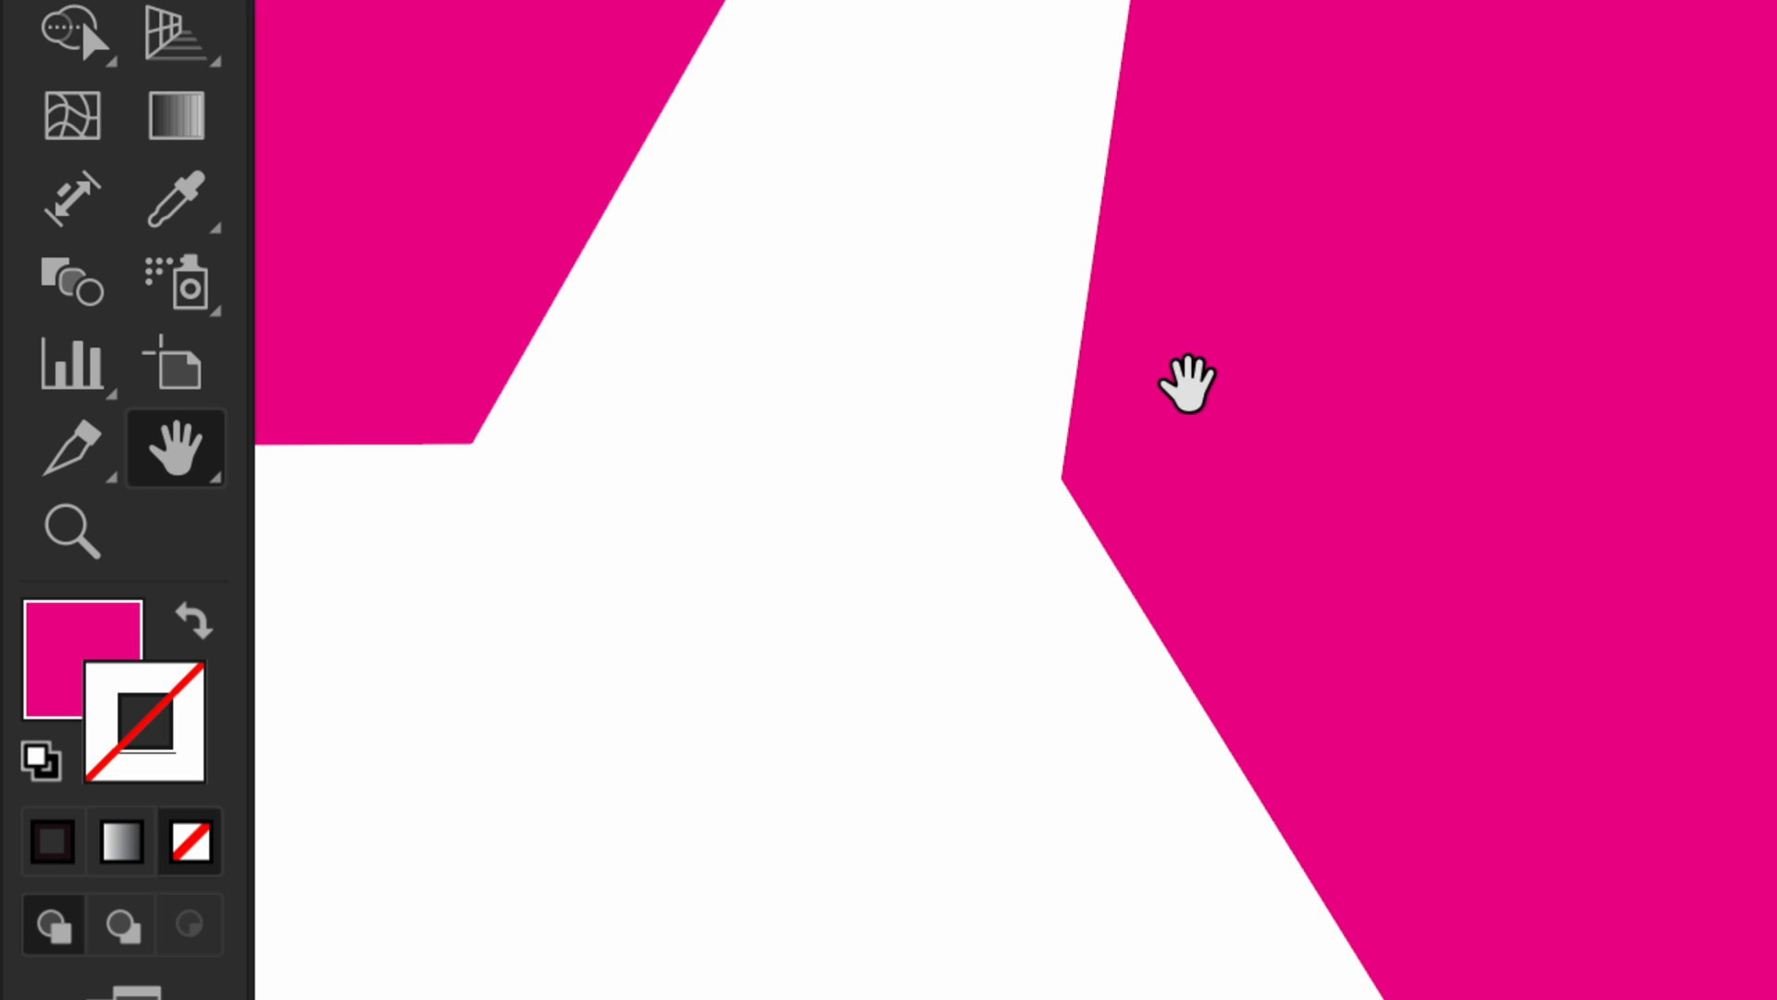
pyautogui.moveTo(1188, 384); pyautogui.dragTo(484, 293)
pyautogui.moveTo(1313, 325); pyautogui.dragTo(983, 371)
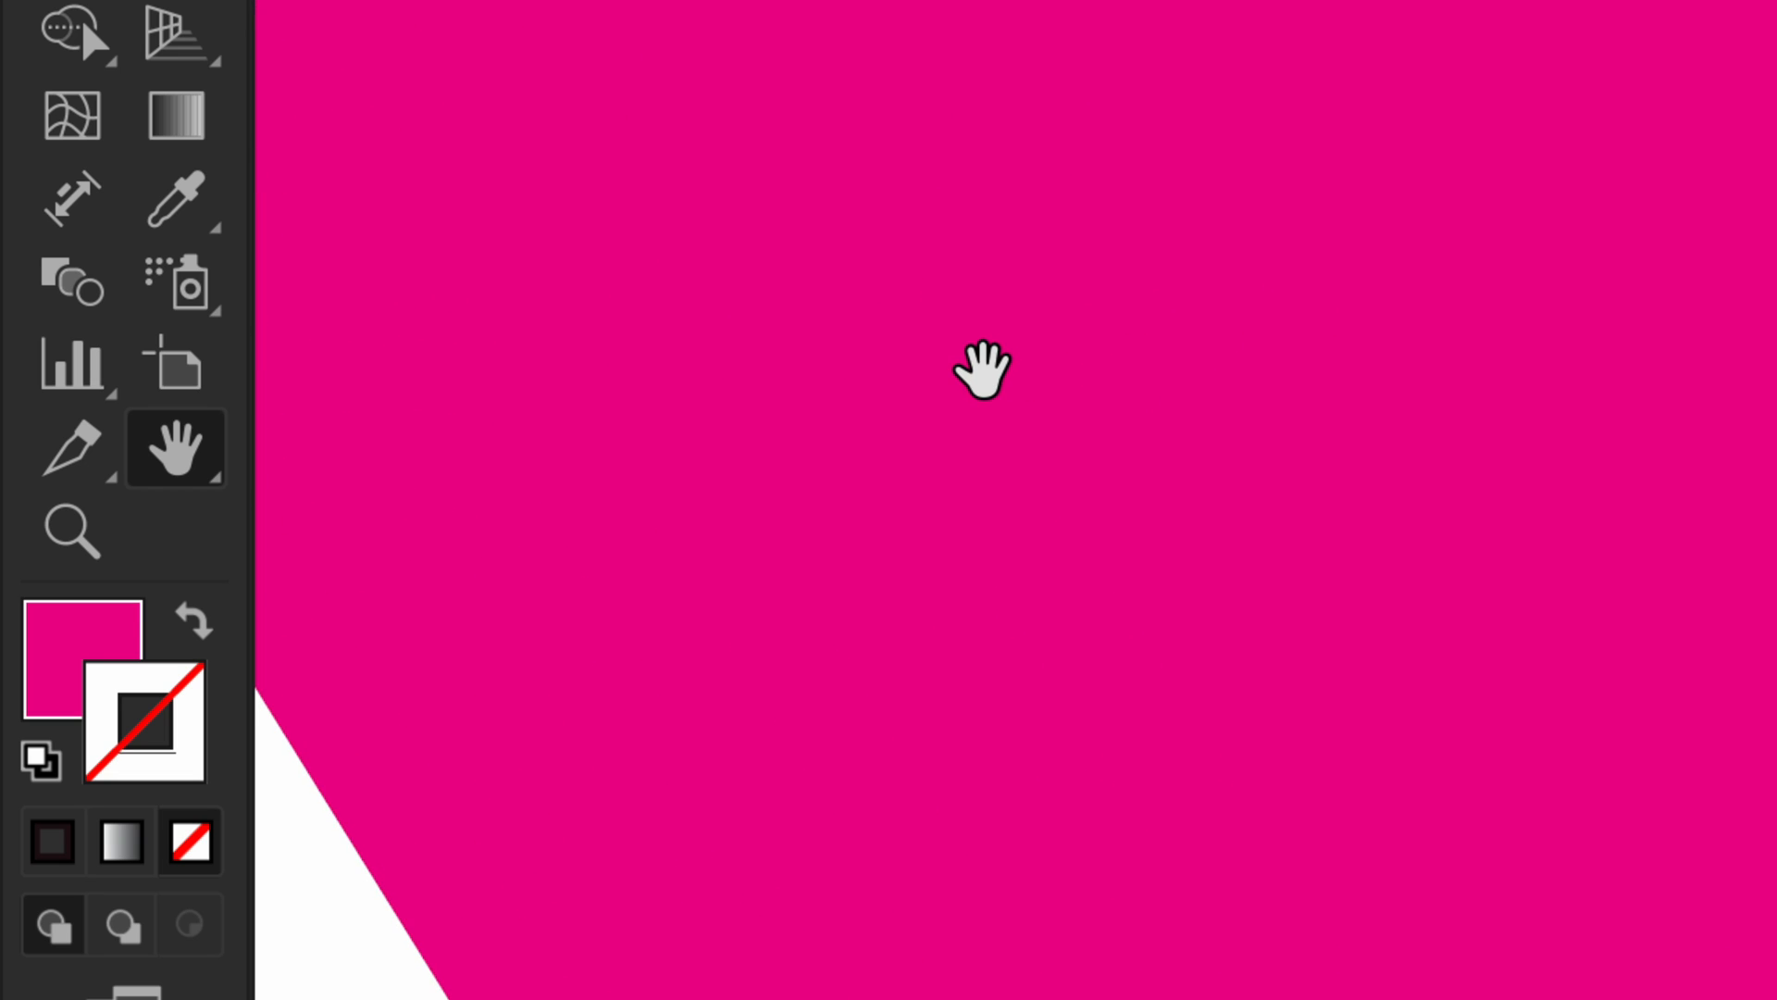
pyautogui.scroll(-8, 983, 370)
pyautogui.moveTo(882, 616); pyautogui.dragTo(1218, 208)
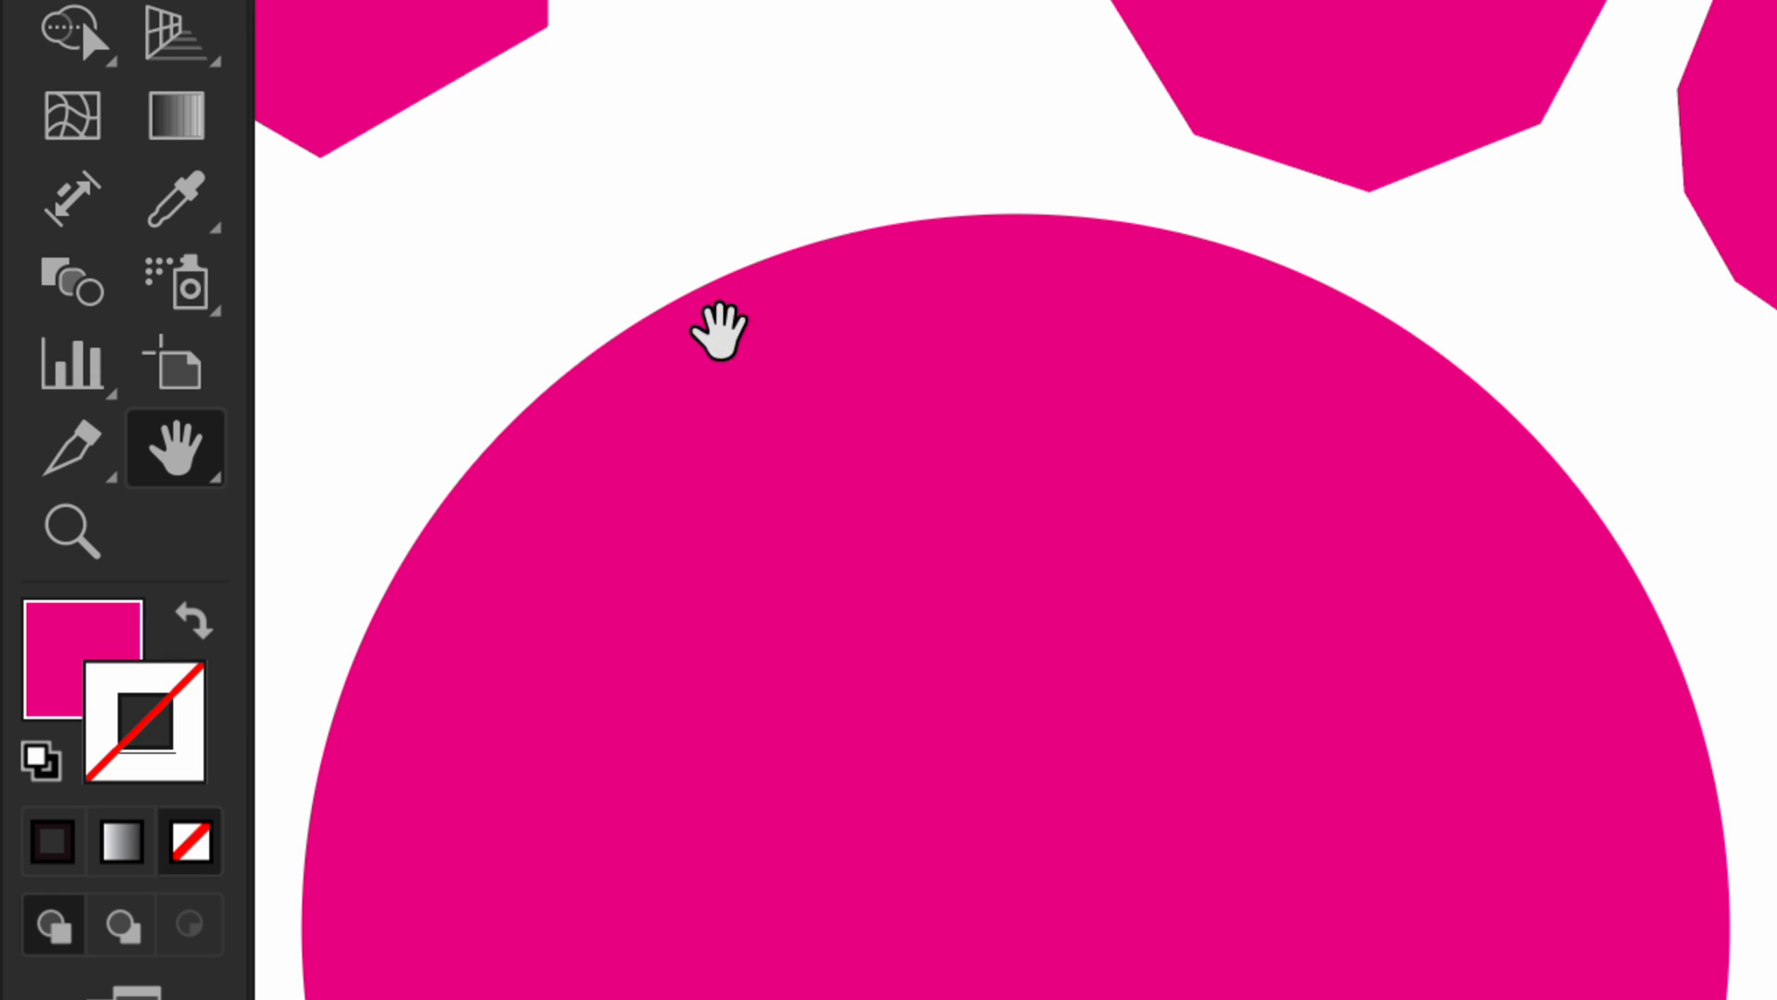
pyautogui.moveTo(724, 401); pyautogui.dragTo(809, 158)
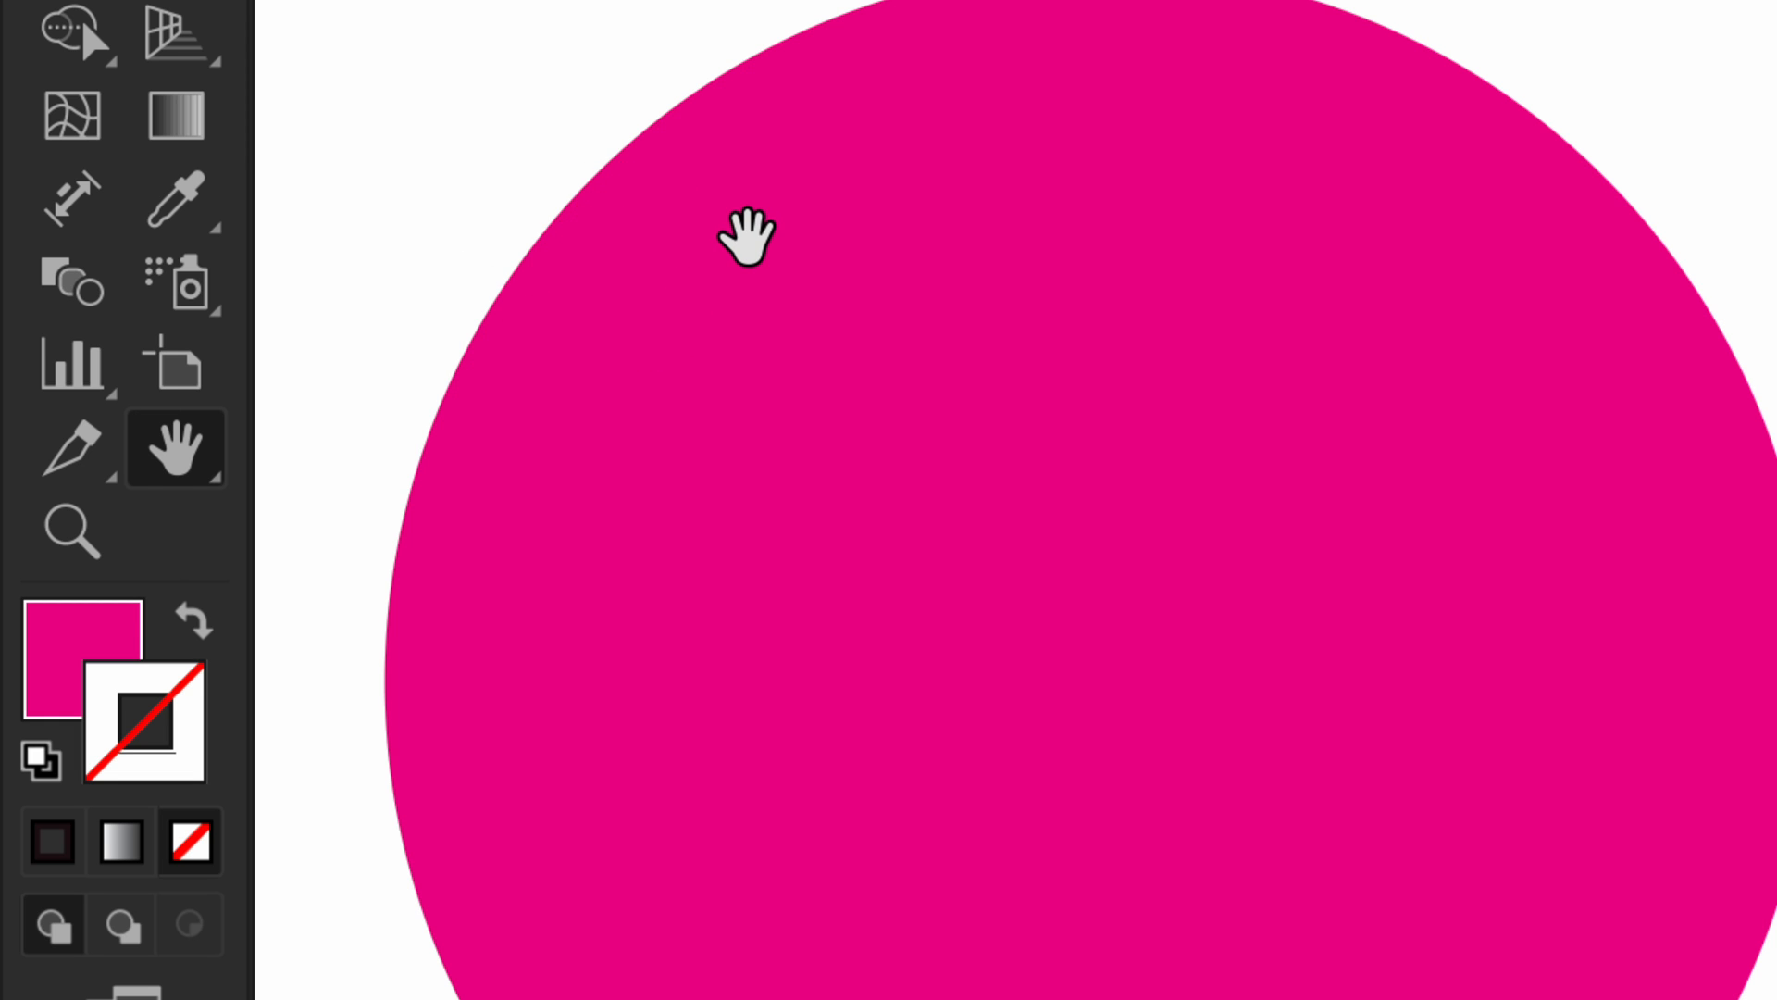
pyautogui.scroll(-5, 747, 236)
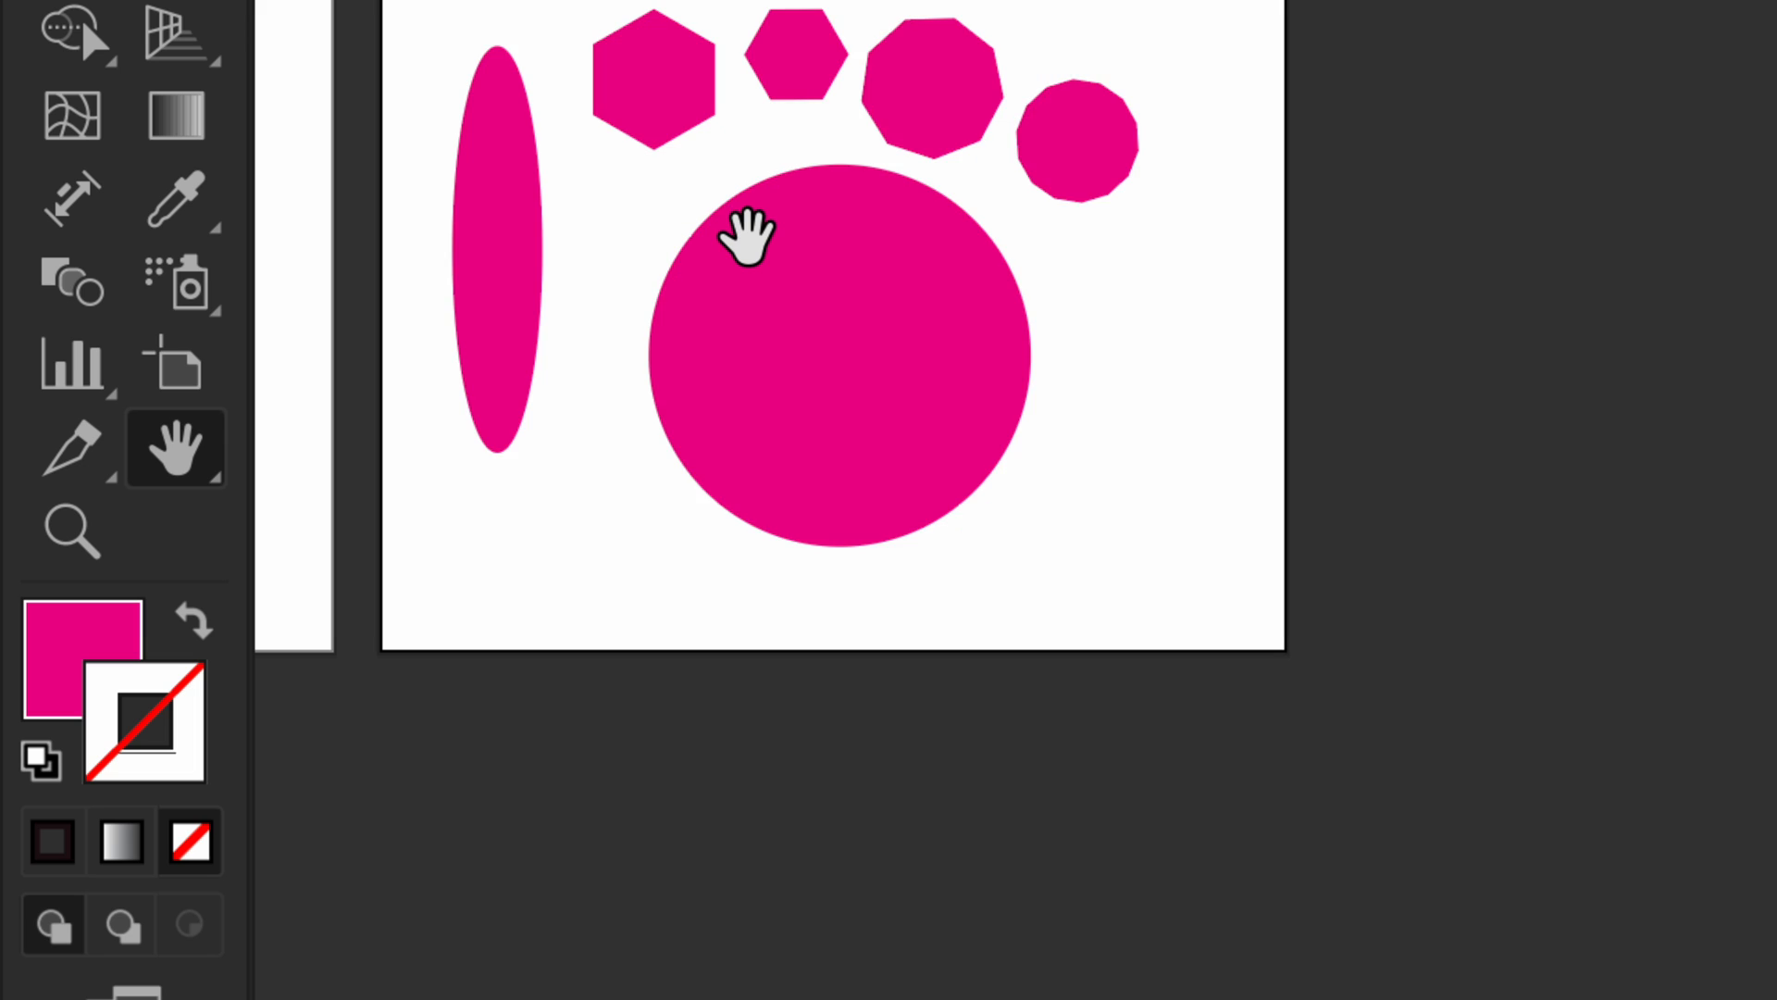
# Choose the Star tool from the group of shape tools.
pyautogui.press('v')
pyautogui.click(20, 228)
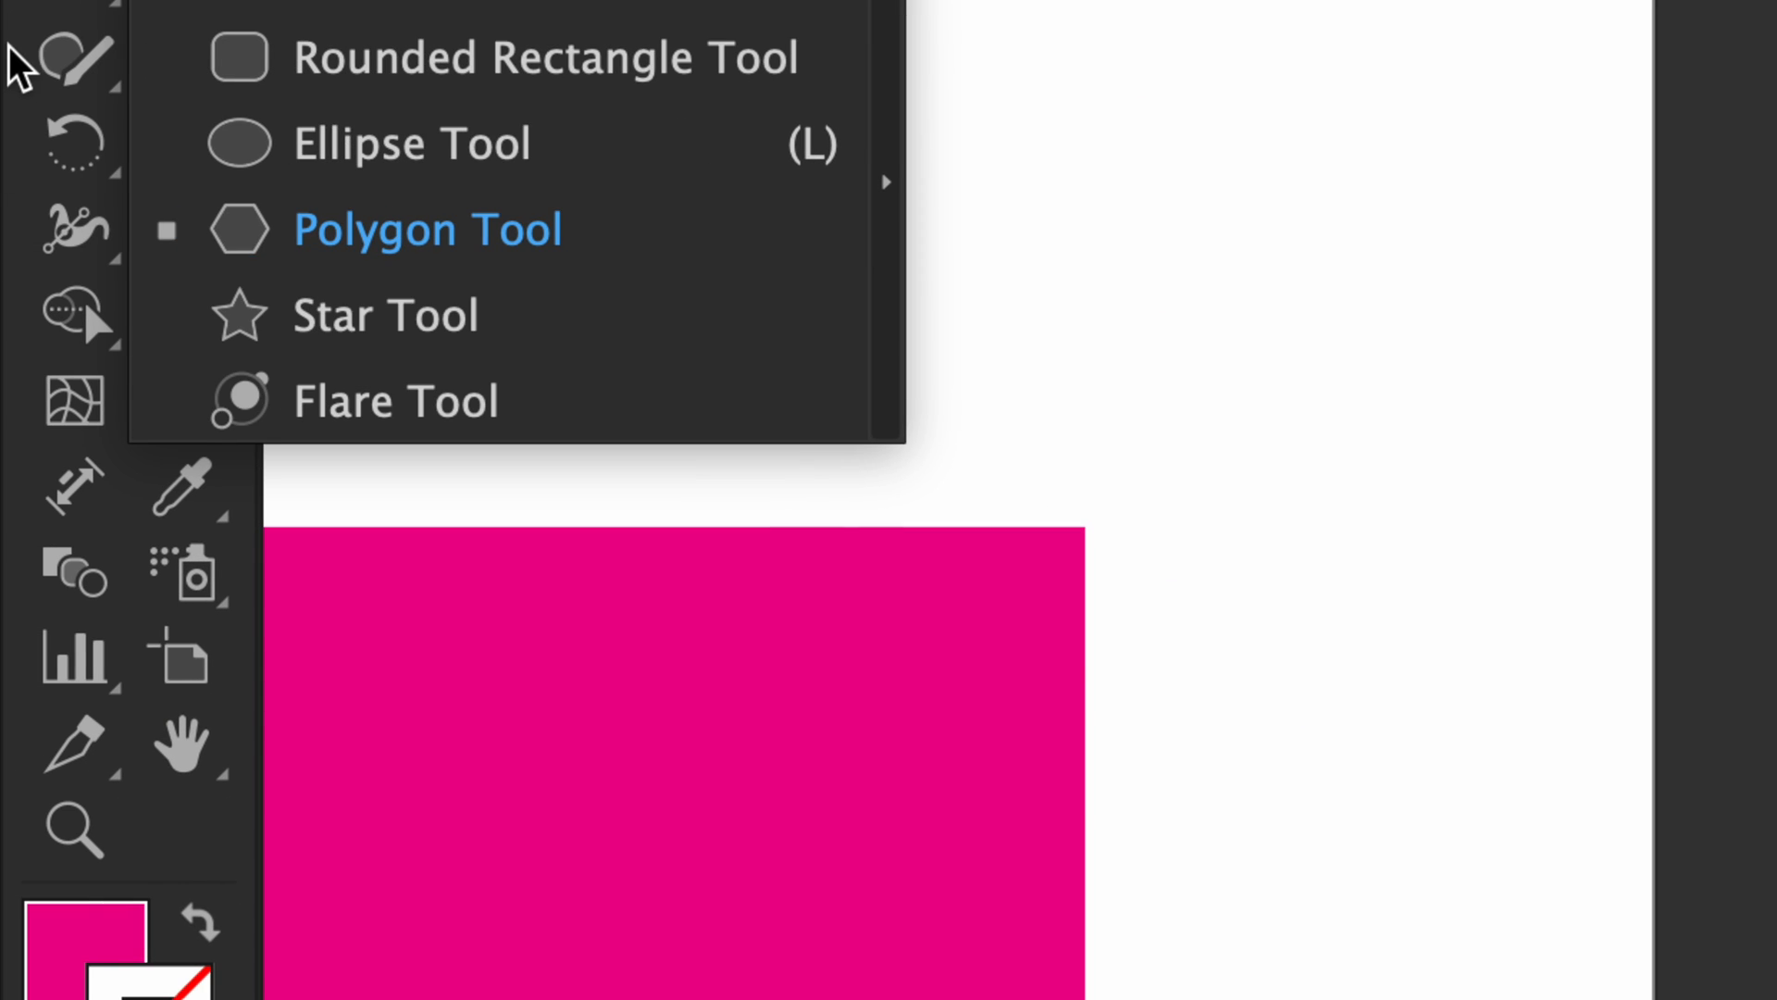
pyautogui.click(91, 296)
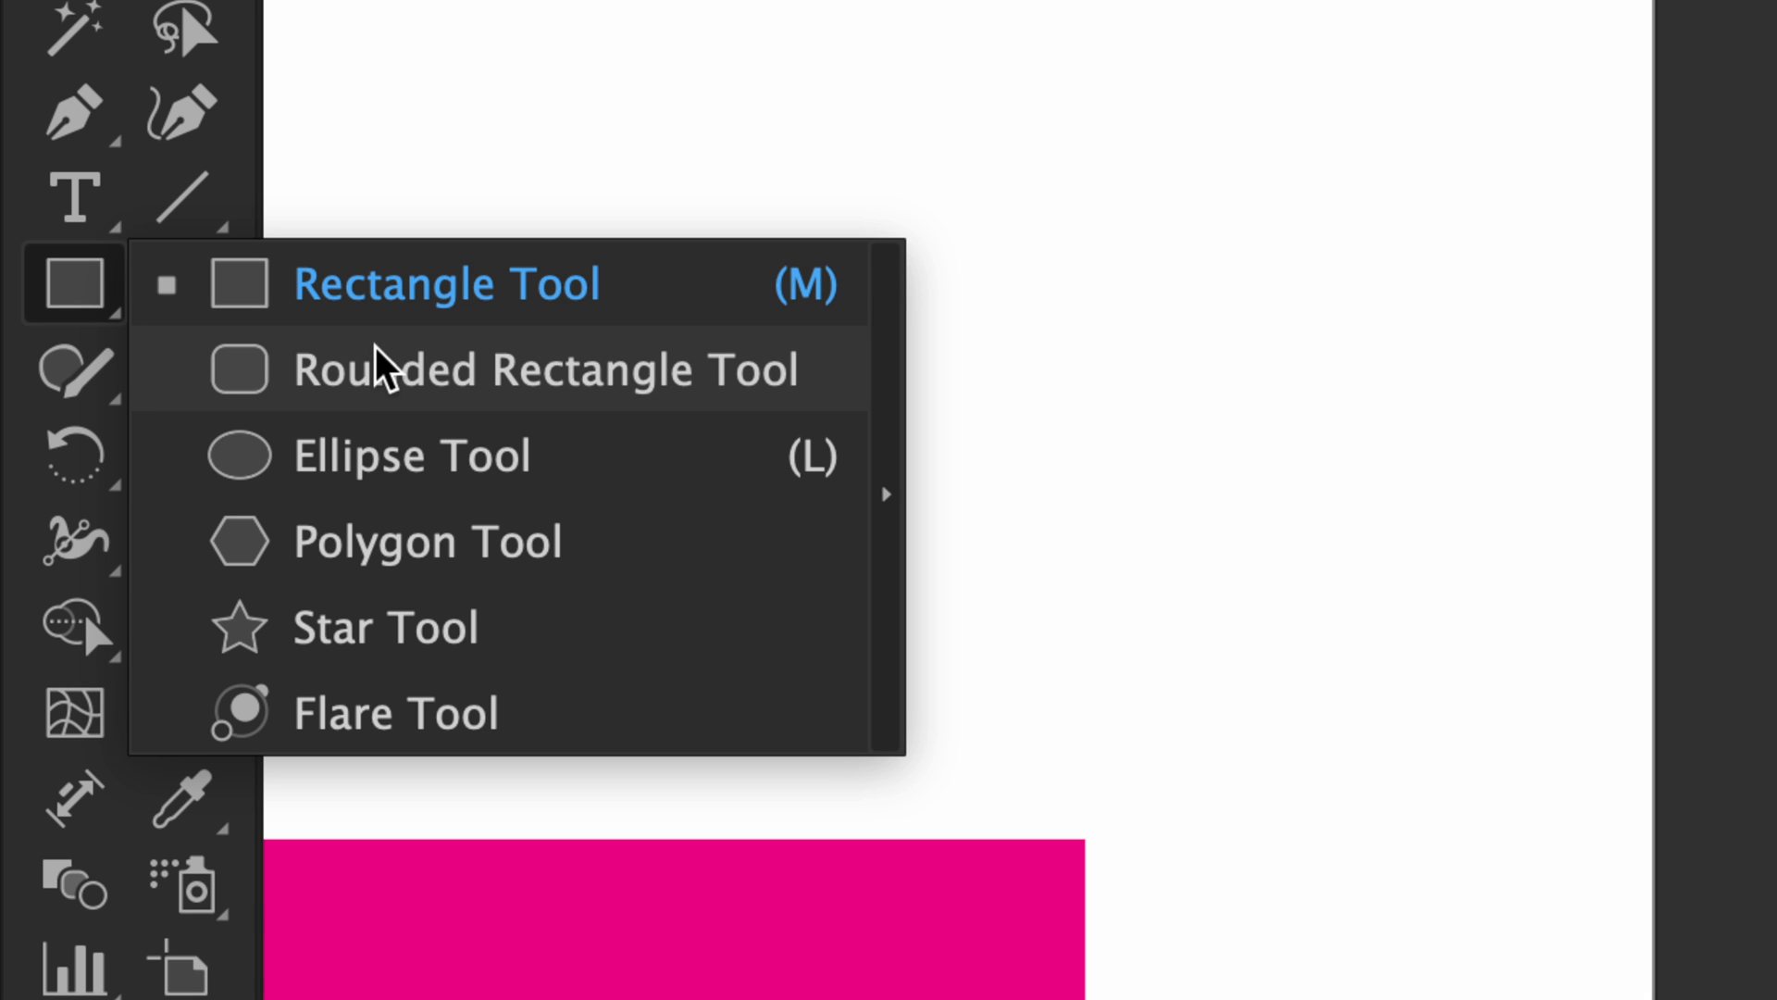
pyautogui.click(258, 633)
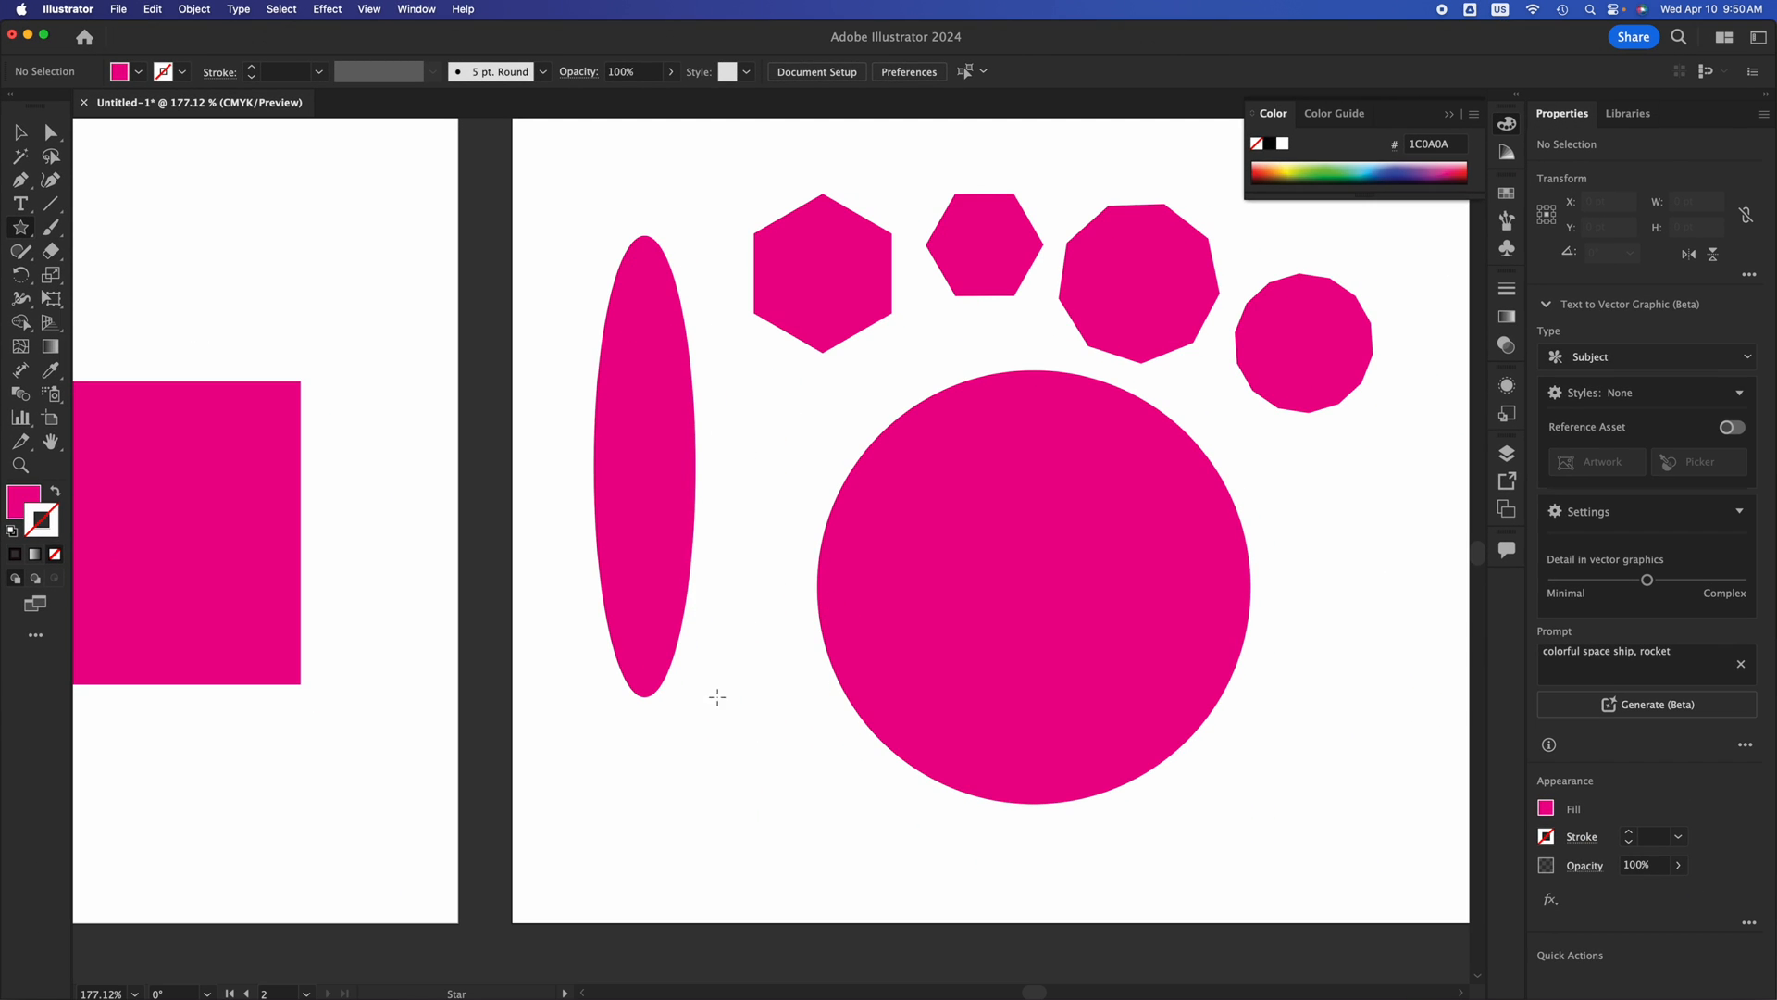
# Select the circle and the rectangle on the first artboard and delete them.
pyautogui.hscroll(-15, 603, 671)
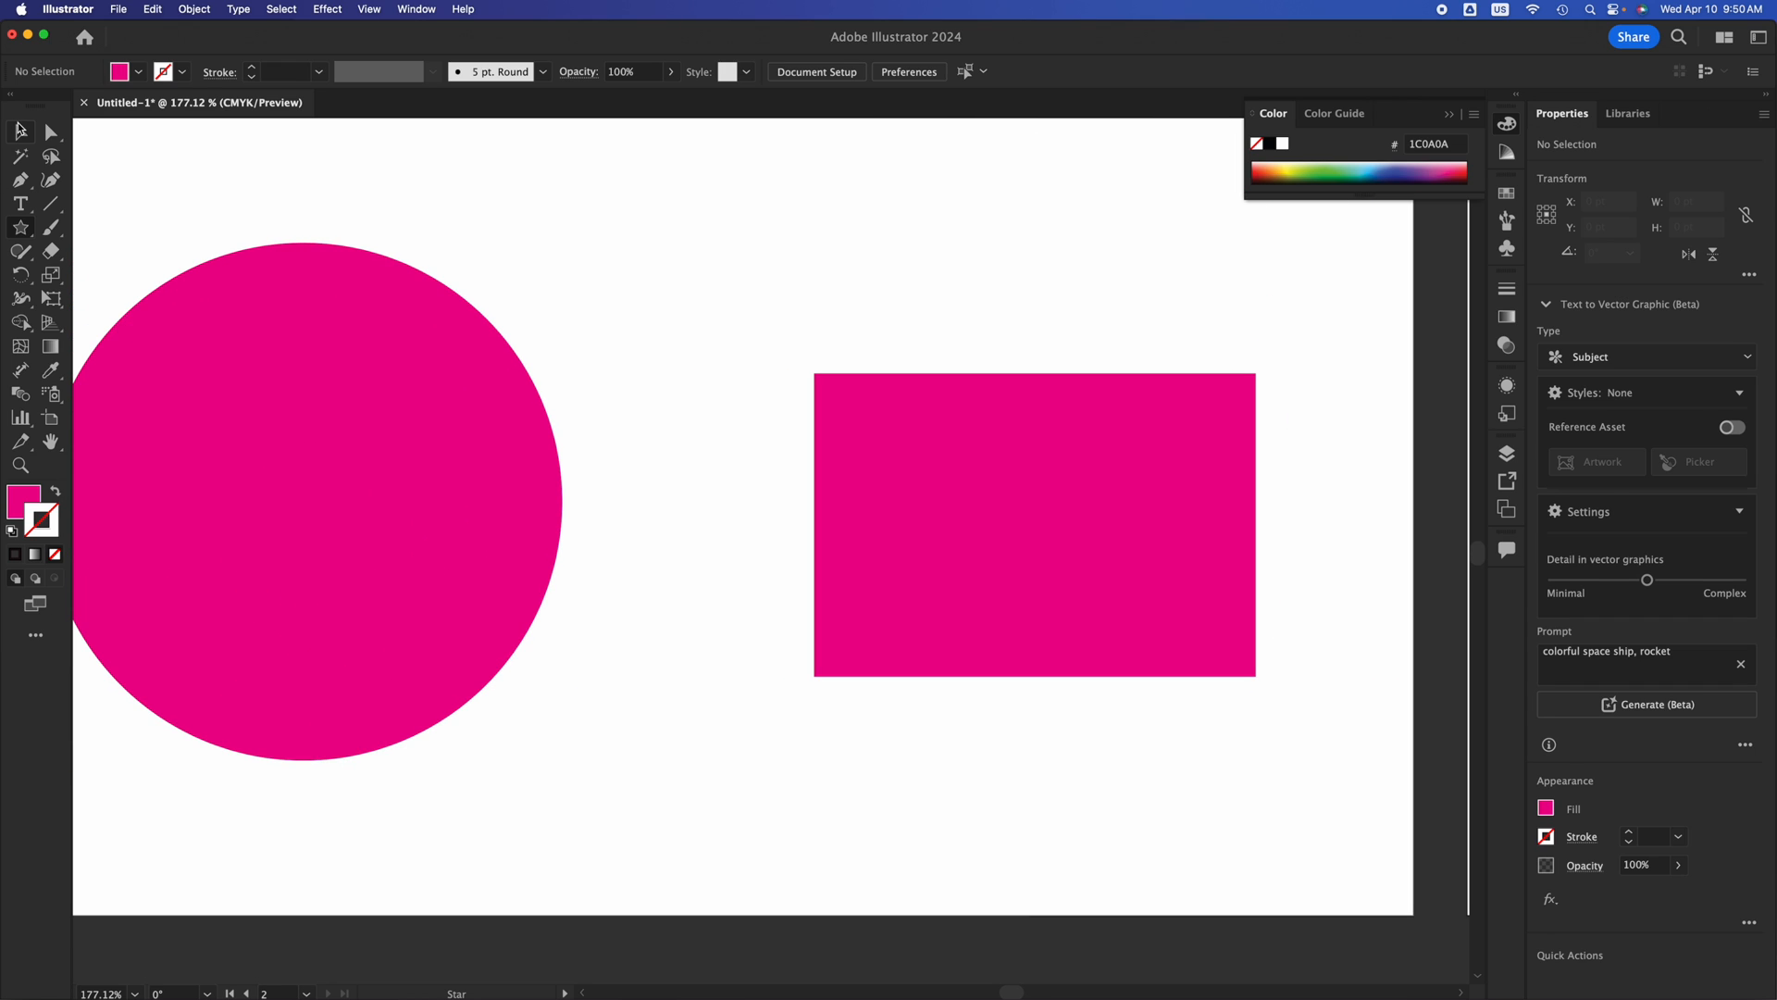
pyautogui.click(20, 131)
pyautogui.moveTo(254, 187); pyautogui.dragTo(1015, 630)
pyautogui.press('Delete')
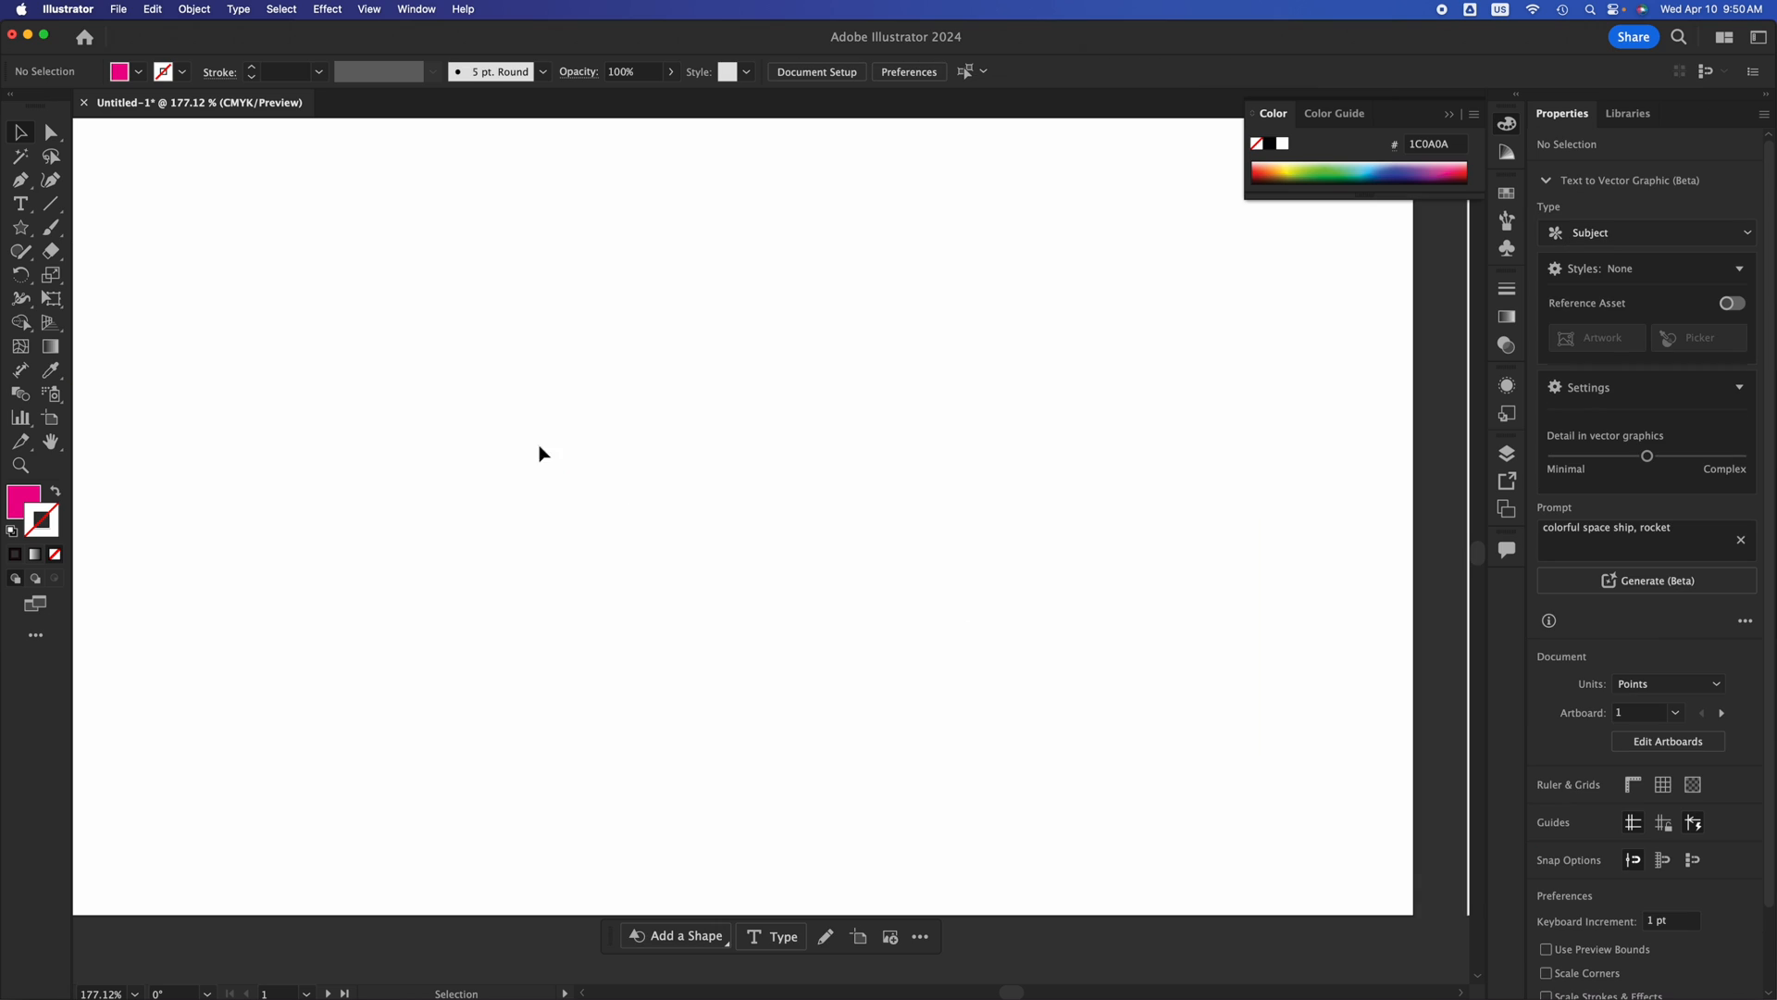
# Draw a five-pointed star about 341 × 324 pt and place it upright in the left half of the first artboard.
pyautogui.click(28, 234)
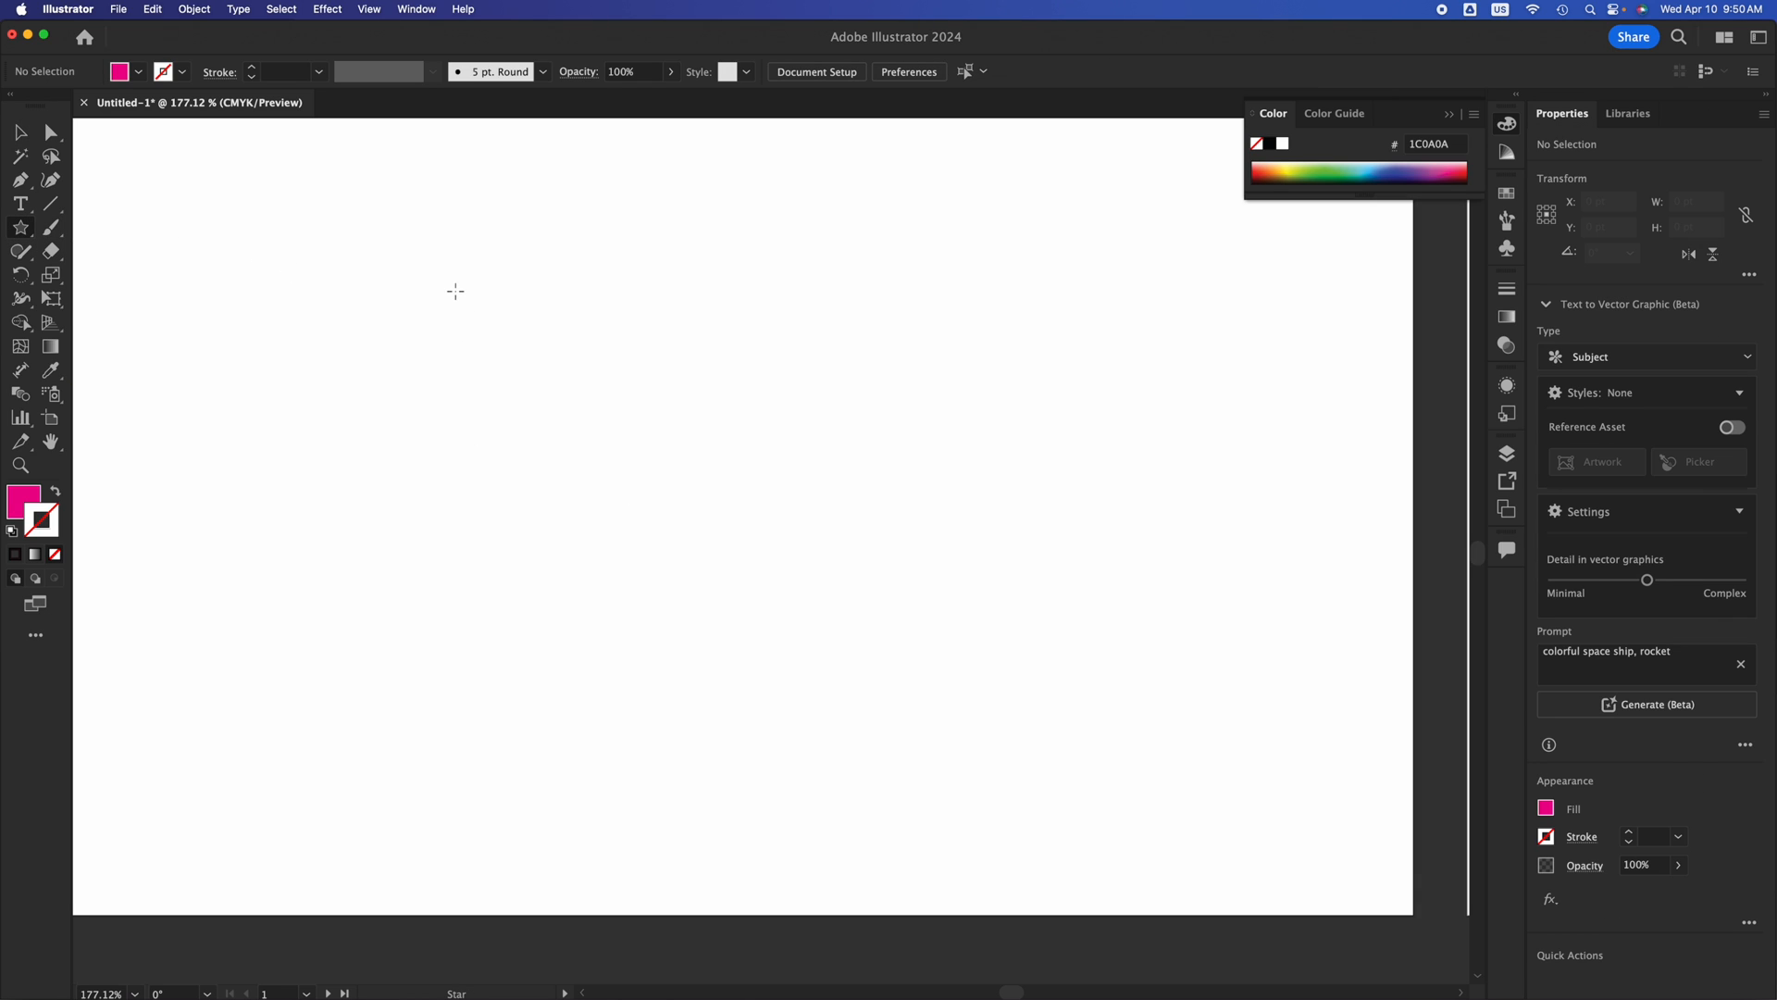
pyautogui.moveTo(454, 292); pyautogui.dragTo(742, 548)
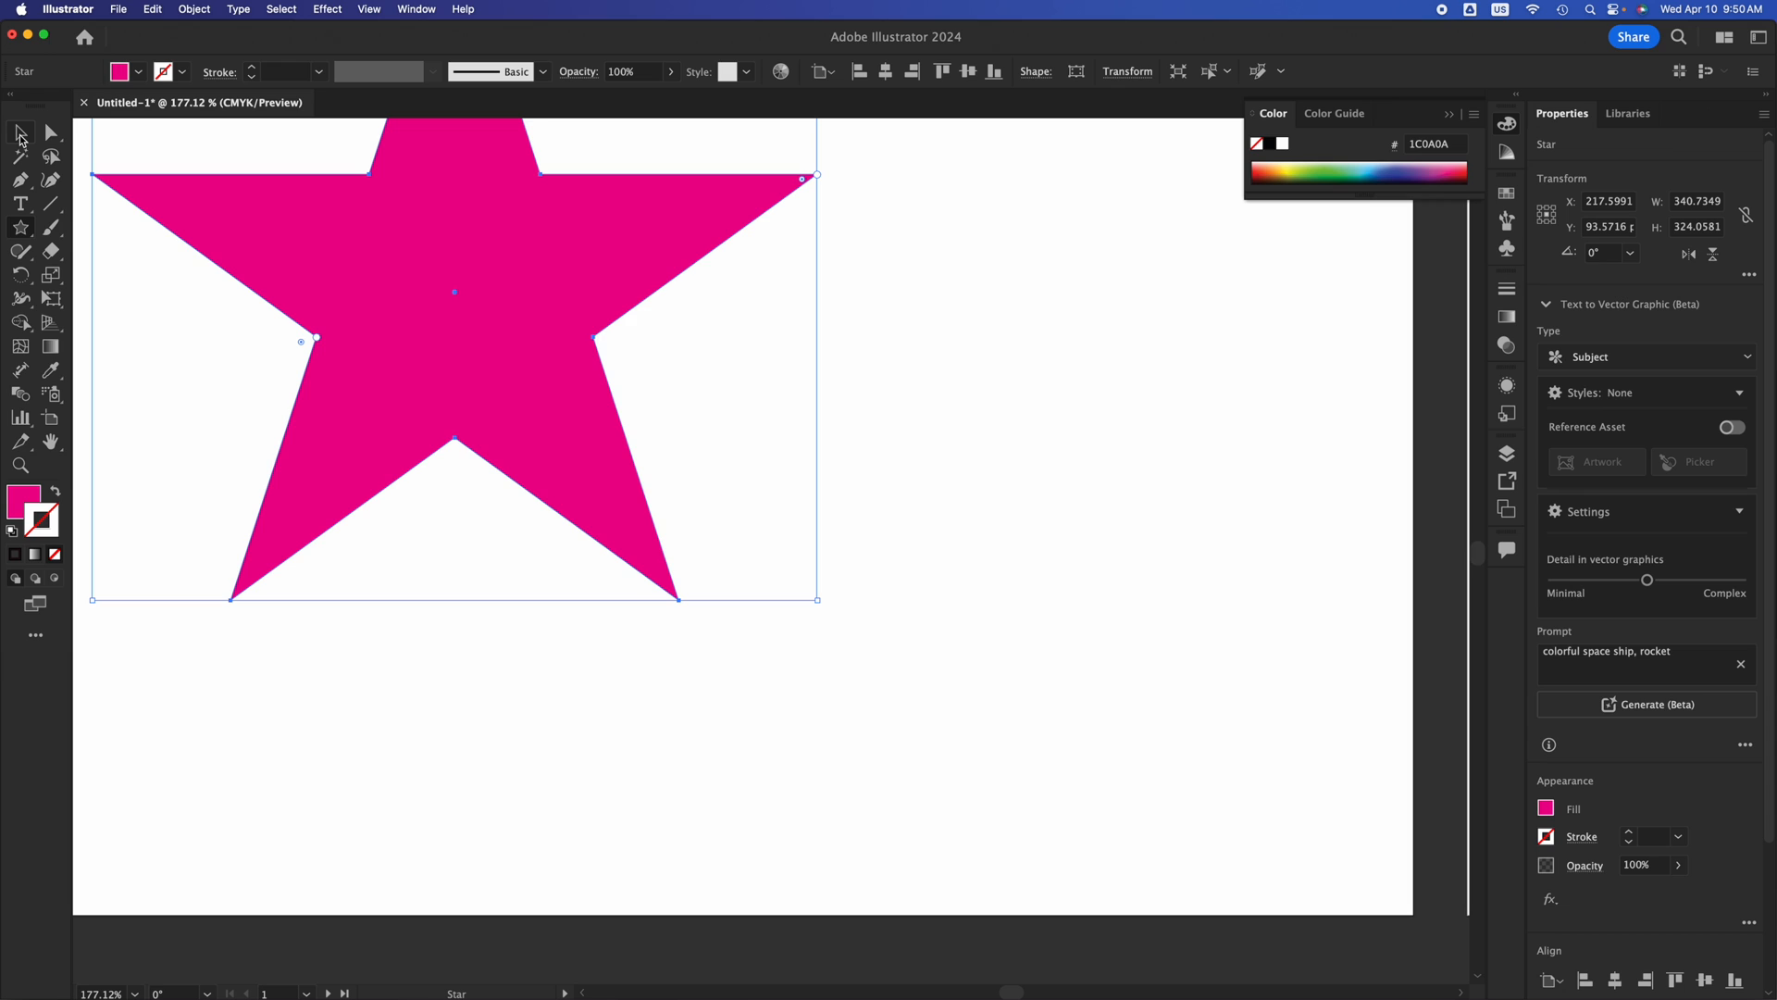
pyautogui.click(21, 134)
pyautogui.moveTo(441, 210); pyautogui.dragTo(674, 454)
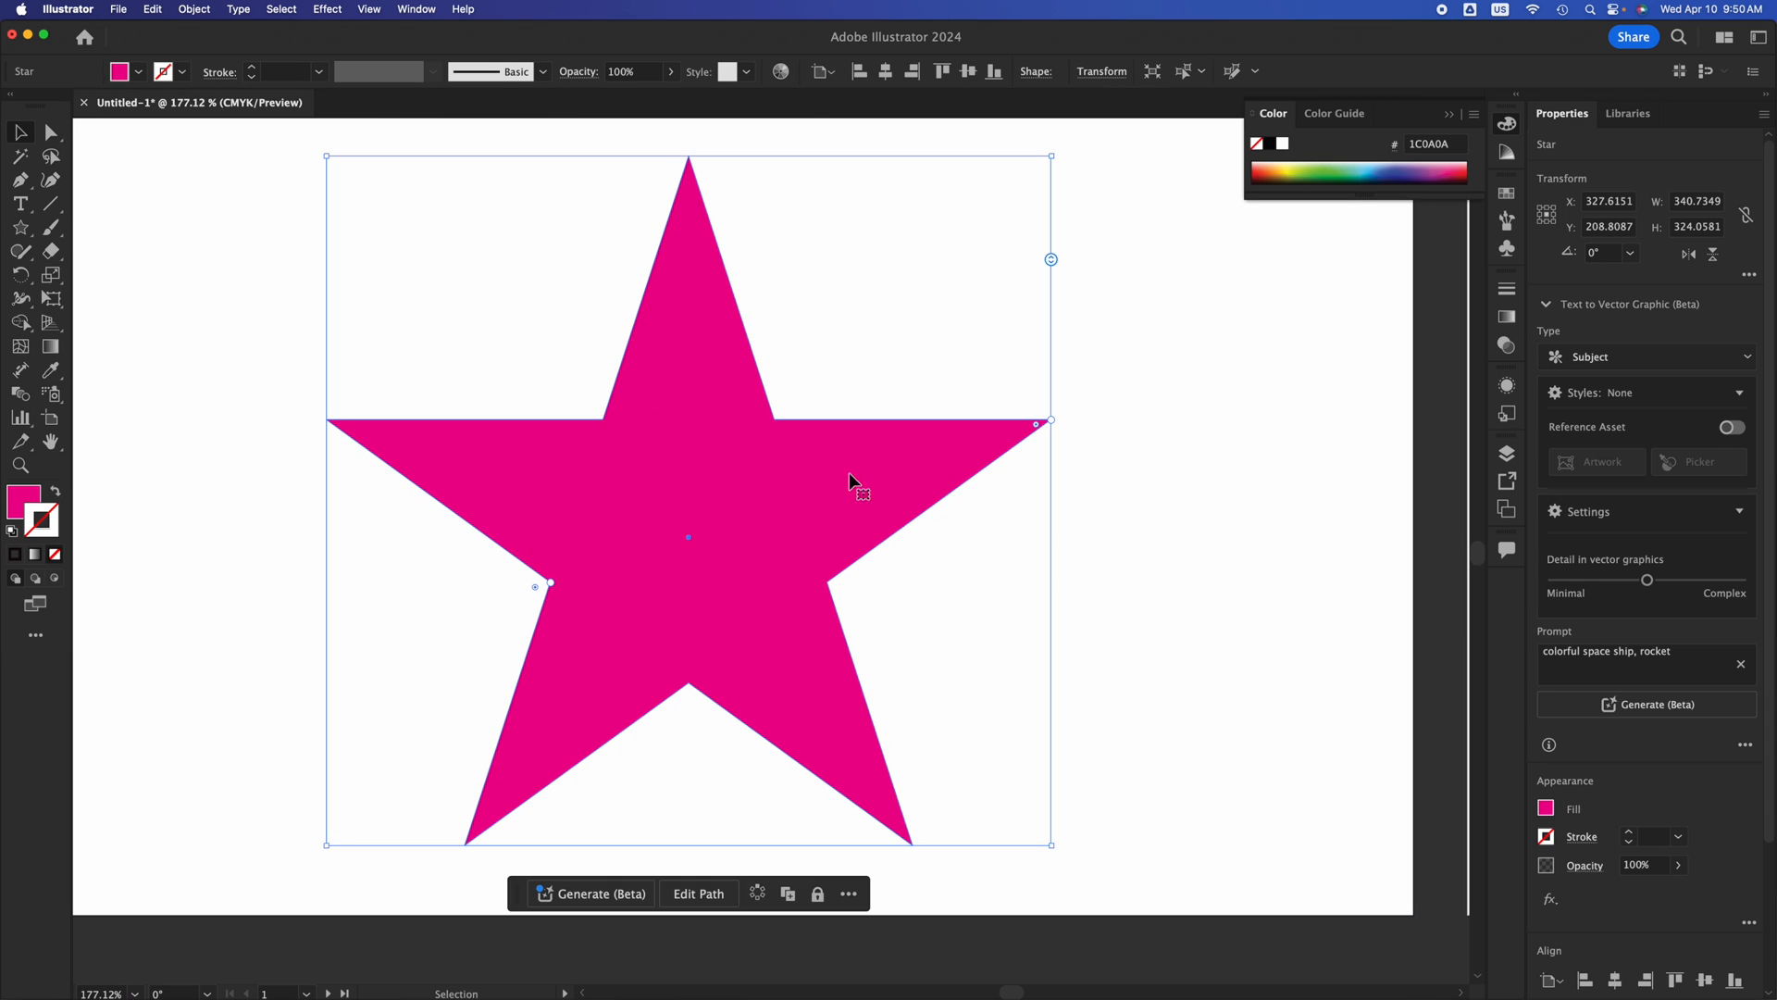
pyautogui.click(1284, 516)
pyautogui.click(824, 461)
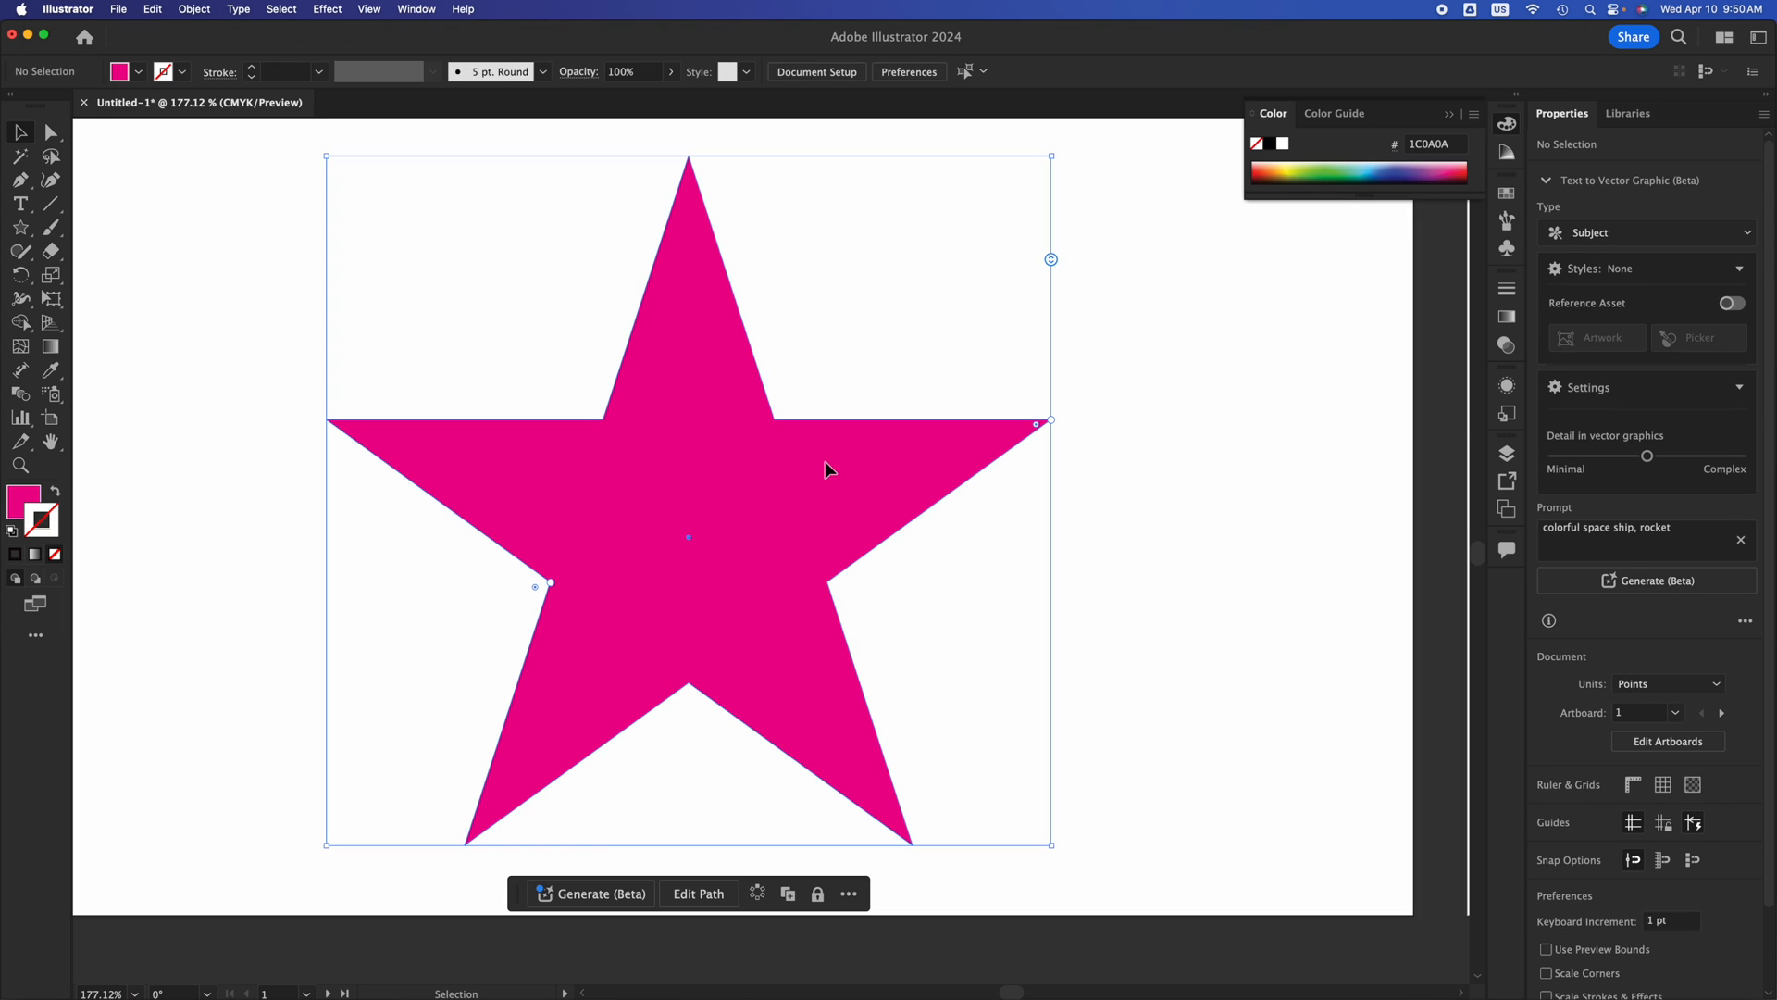
pyautogui.moveTo(798, 466); pyautogui.dragTo(548, 508)
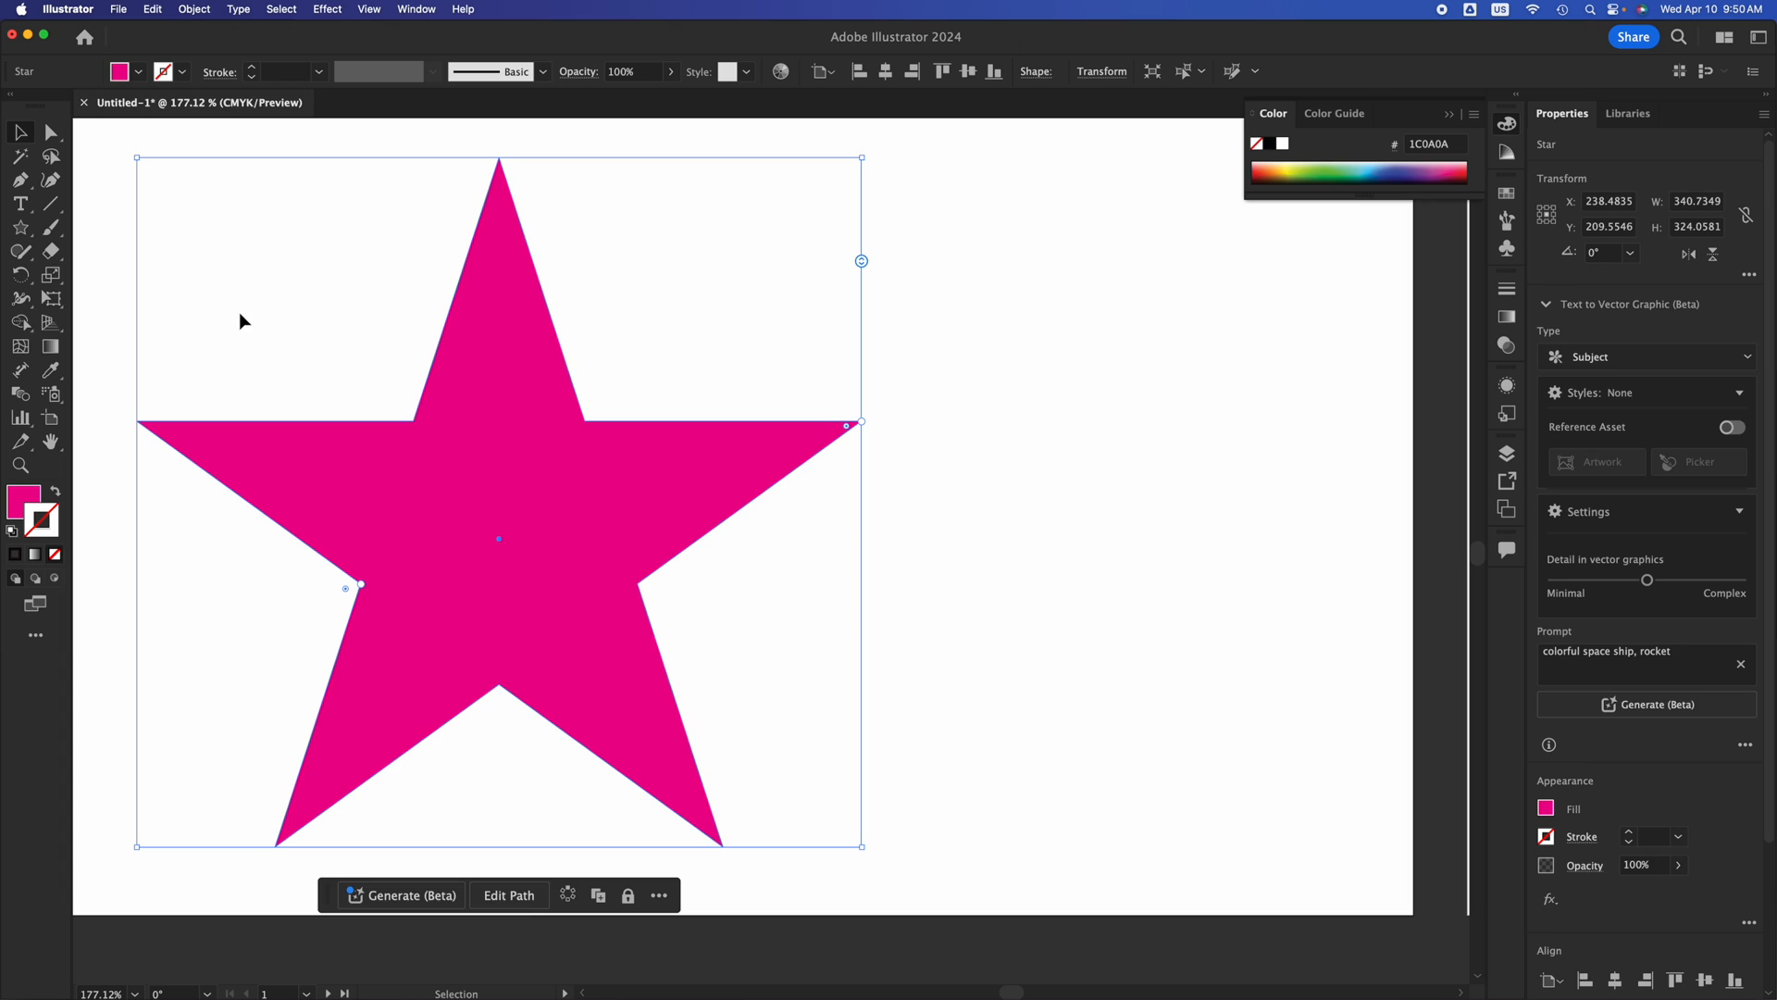
# Draw a second star about 140 pt across beside the large one, varying its points from three up to a dense, many-pointed starburst.
pyautogui.click(22, 229)
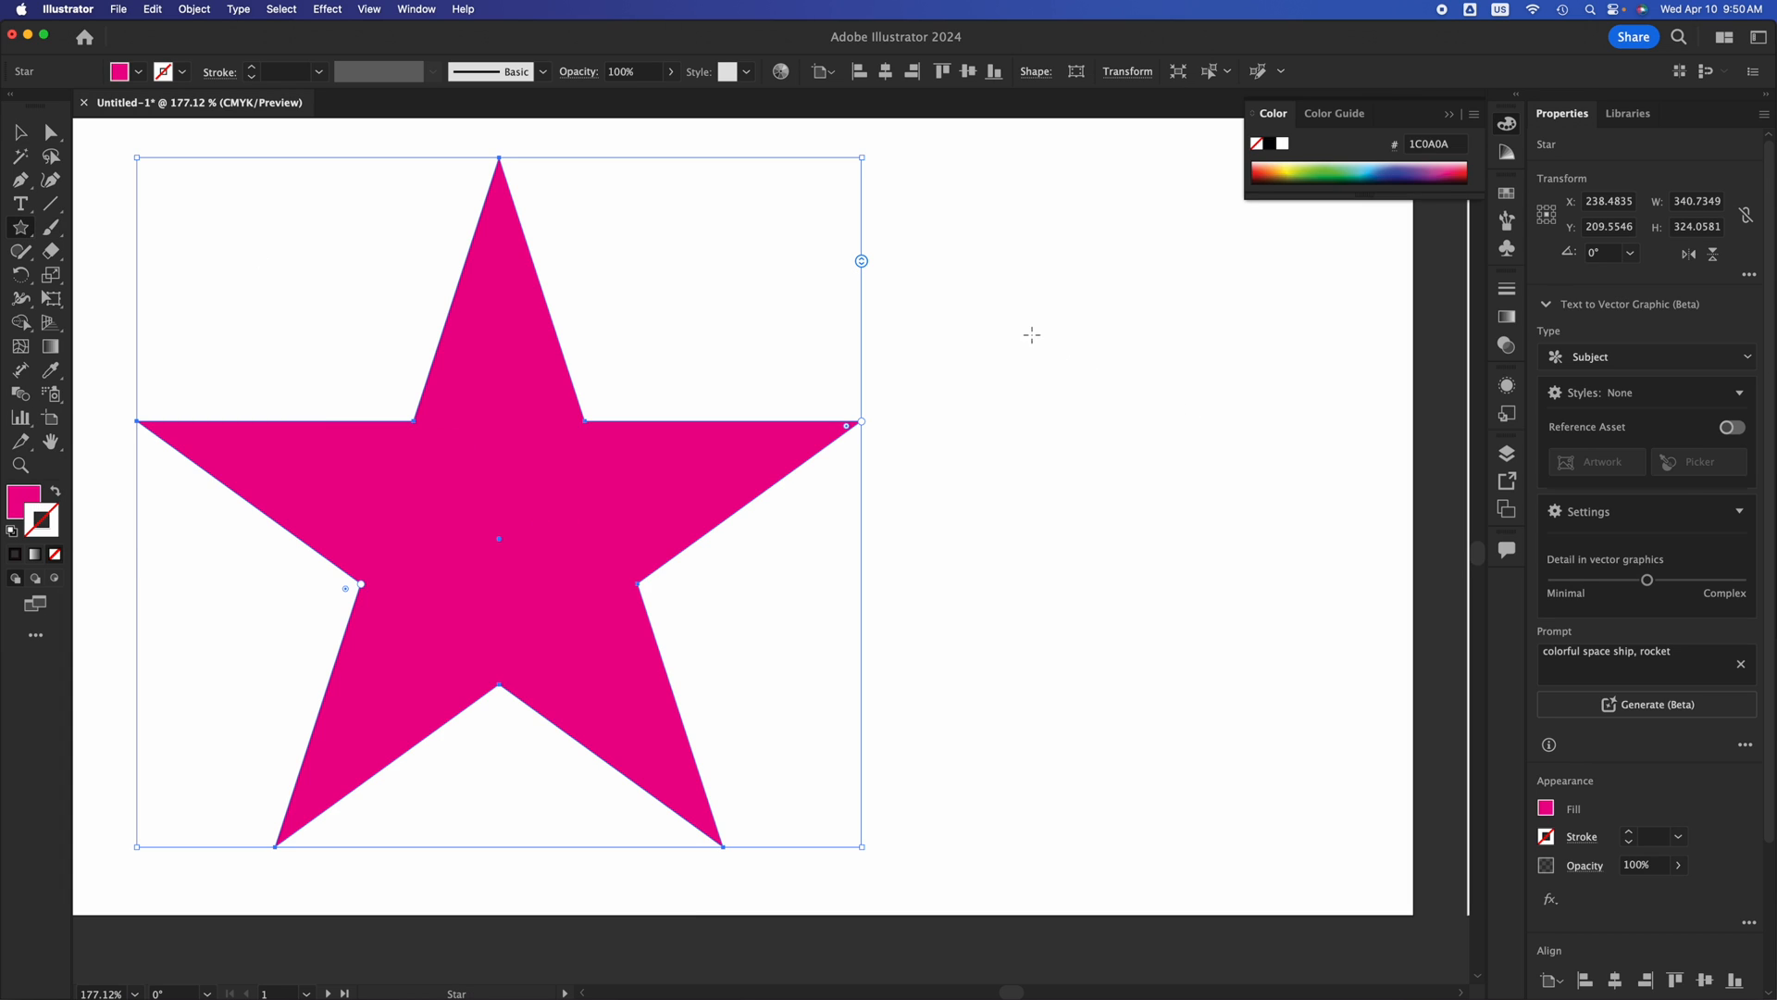
pyautogui.moveTo(1022, 326); pyautogui.dragTo(1111, 448)
pyautogui.press('Down')
pyautogui.press('Down')
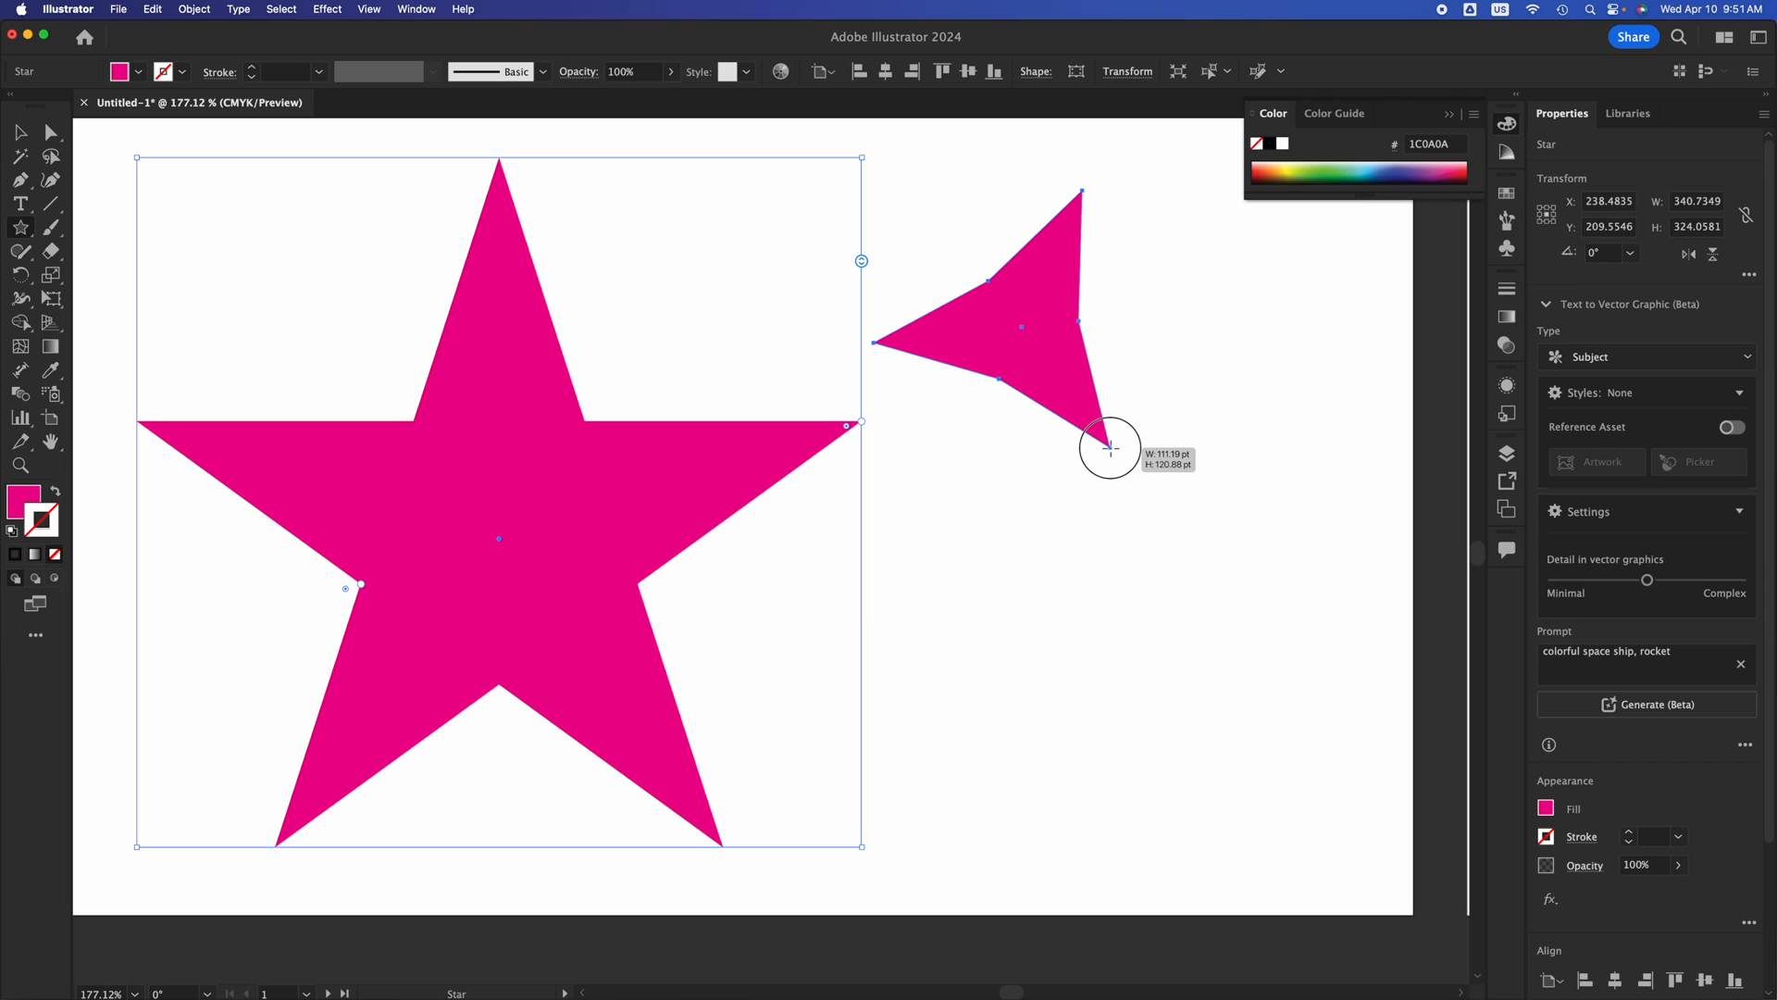
pyautogui.press('Up')
pyautogui.moveTo(1111, 448); pyautogui.dragTo(1111, 448)
pyautogui.press('Up')
pyautogui.press('Up')
pyautogui.press('Up')
pyautogui.press('Up')
pyautogui.press('Up')
pyautogui.press('Up')
pyautogui.press('Up')
pyautogui.press('Up')
pyautogui.press('Up')
pyautogui.press('Up')
pyautogui.press('Up')
pyautogui.press('Up')
pyautogui.press('Up')
pyautogui.press('Up')
pyautogui.press('Up')
pyautogui.press('Up')
pyautogui.press('Up')
pyautogui.press('Up')
pyautogui.press('Up')
pyautogui.press('Up')
pyautogui.press('Up')
pyautogui.press('Up')
pyautogui.press('Up')
pyautogui.press('Up')
pyautogui.press('Up')
pyautogui.press('Up')
pyautogui.press('Up')
pyautogui.press('Up')
pyautogui.press('Up')
pyautogui.press('Up')
pyautogui.press('Up')
pyautogui.press('Up')
pyautogui.press('Up')
pyautogui.press('Up')
pyautogui.press('Up')
pyautogui.press('Up')
pyautogui.press('Up')
pyautogui.press('Up')
pyautogui.press('Up')
pyautogui.press('Up')
pyautogui.press('Up')
pyautogui.press('Up')
pyautogui.press('Up')
pyautogui.press('Up')
pyautogui.press('Up')
pyautogui.press('Up')
pyautogui.press('Up')
pyautogui.press('Up')
pyautogui.press('Up')
pyautogui.press('Up')
pyautogui.press('Up')
pyautogui.press('Up')
pyautogui.press('Up')
pyautogui.press('Up')
pyautogui.press('Up')
pyautogui.press('Up')
pyautogui.press('Up')
pyautogui.press('Up')
pyautogui.press('Up')
pyautogui.press('Up')
pyautogui.press('Up')
pyautogui.press('Up')
pyautogui.press('Up')
pyautogui.press('Up')
pyautogui.press('Up')
pyautogui.press('Up')
pyautogui.press('Up')
pyautogui.press('Up')
# Move the starburst down beside the middle of the large star and deselect it.
pyautogui.press('v')
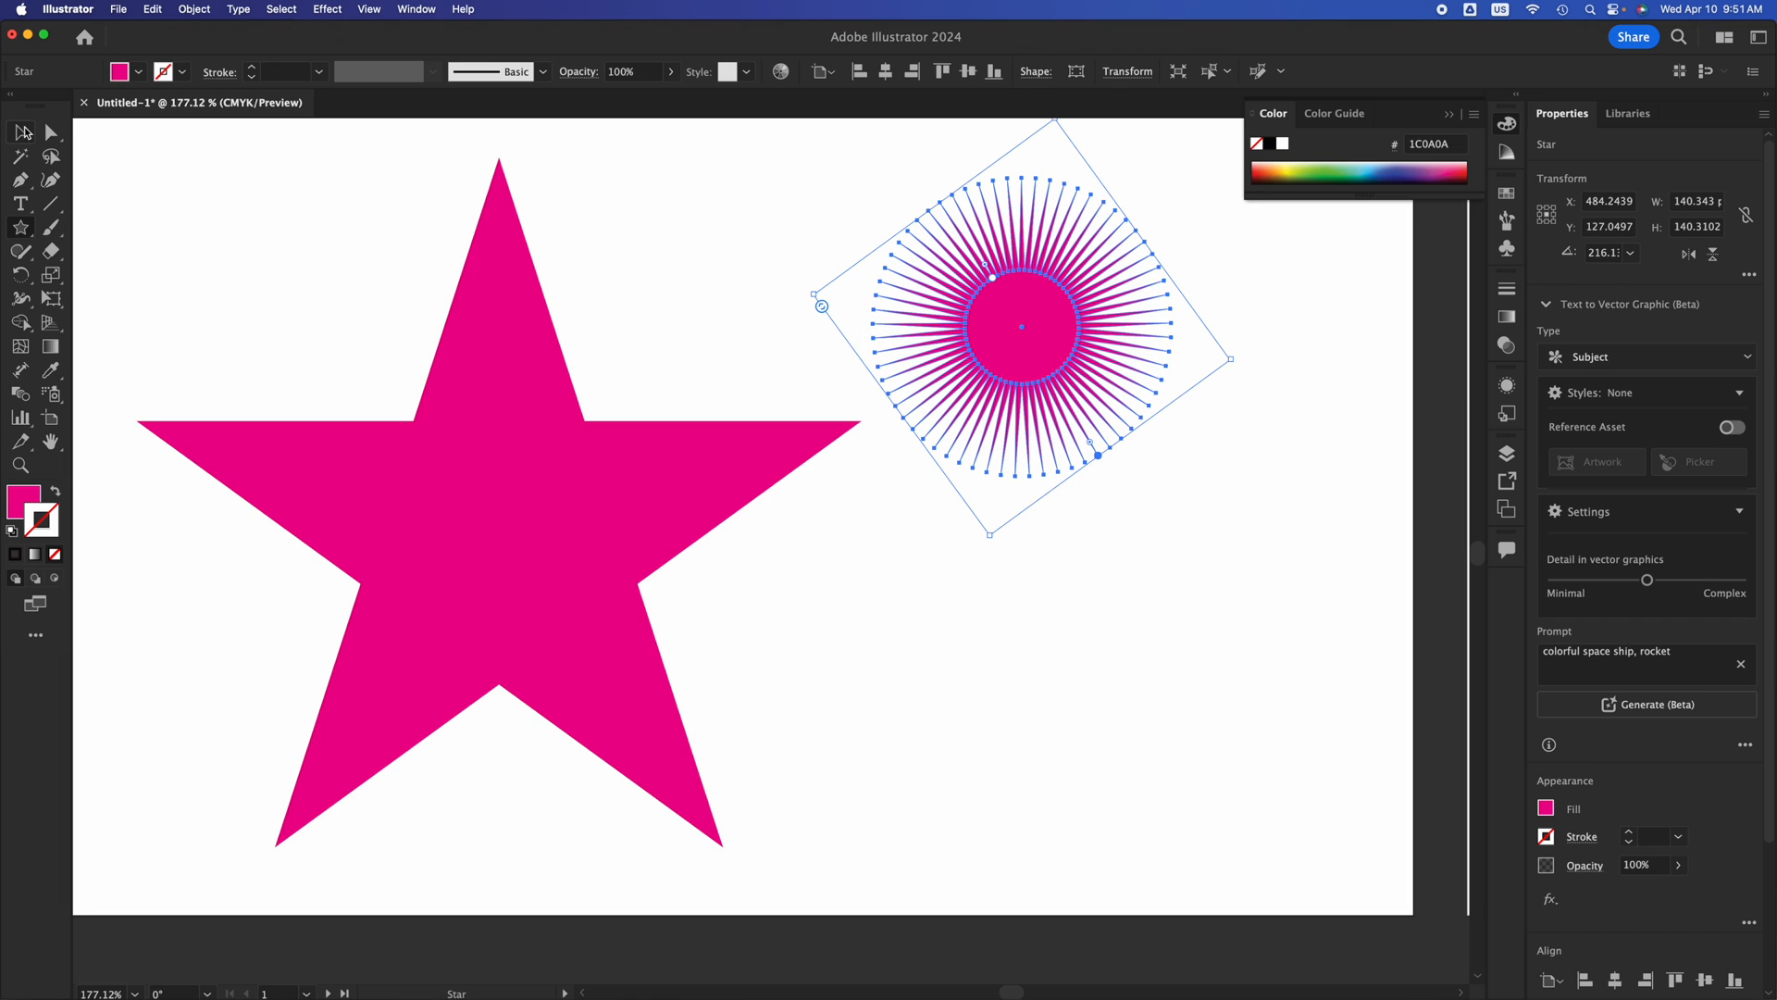
pyautogui.moveTo(1009, 348); pyautogui.dragTo(1026, 501)
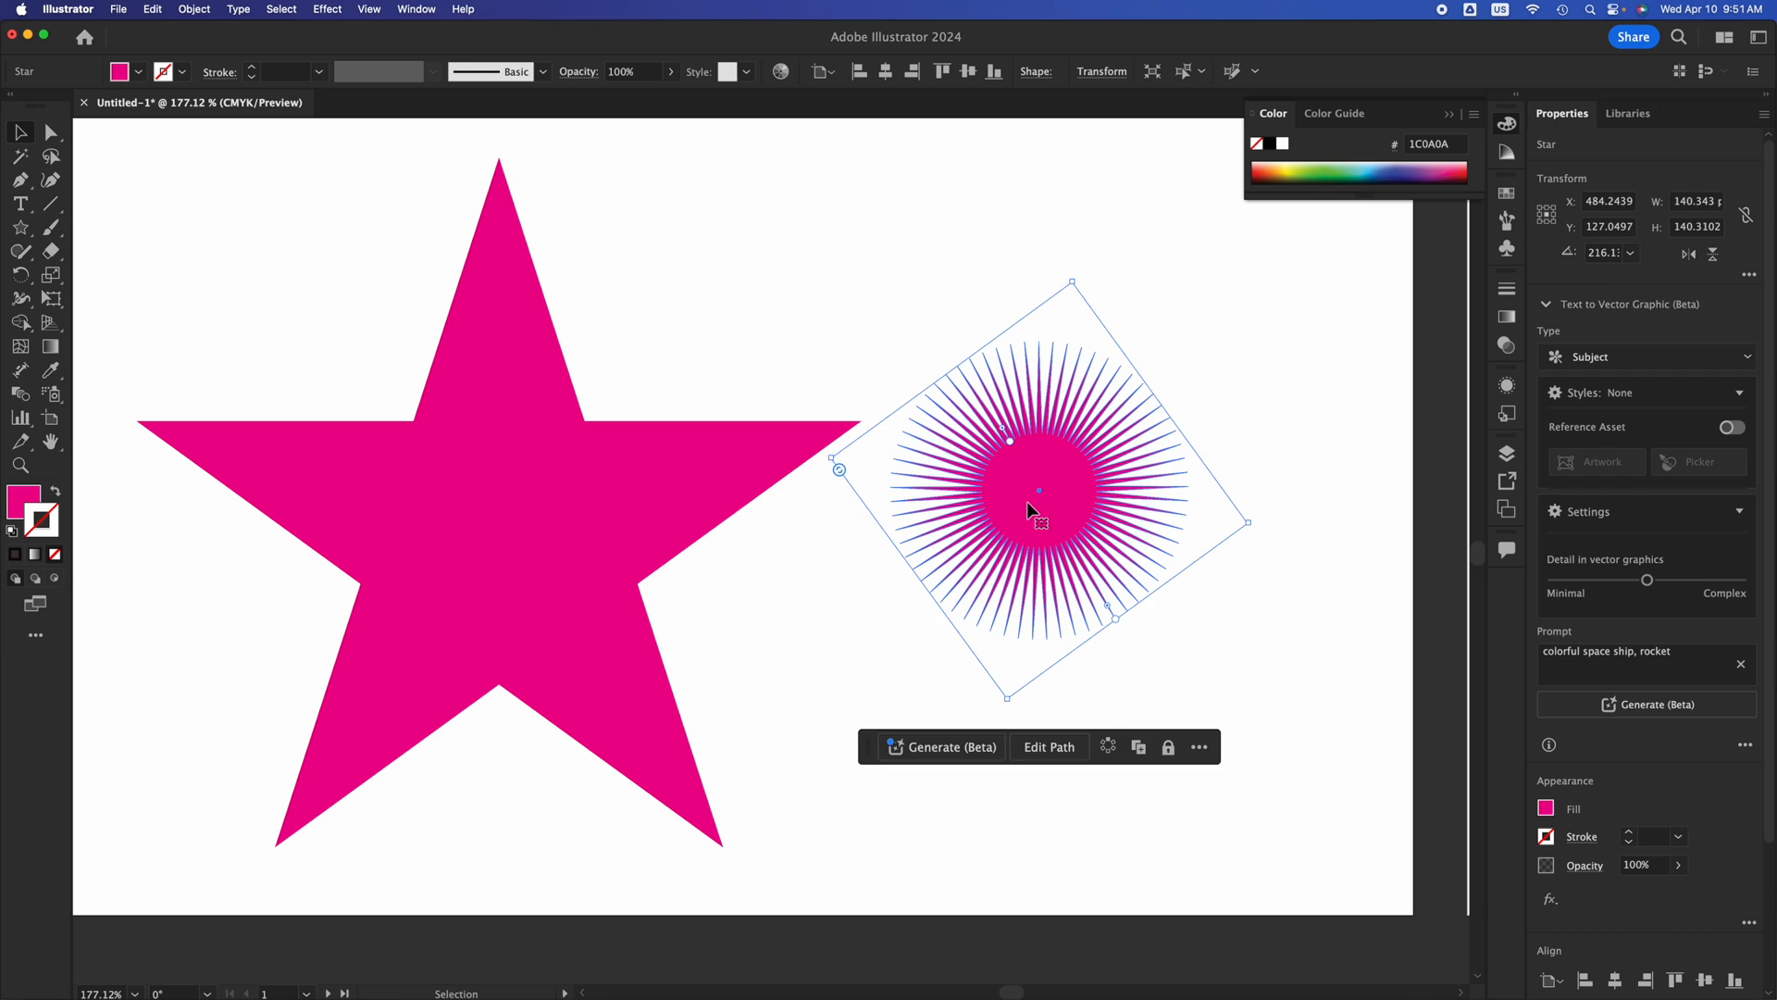
pyautogui.click(1253, 670)
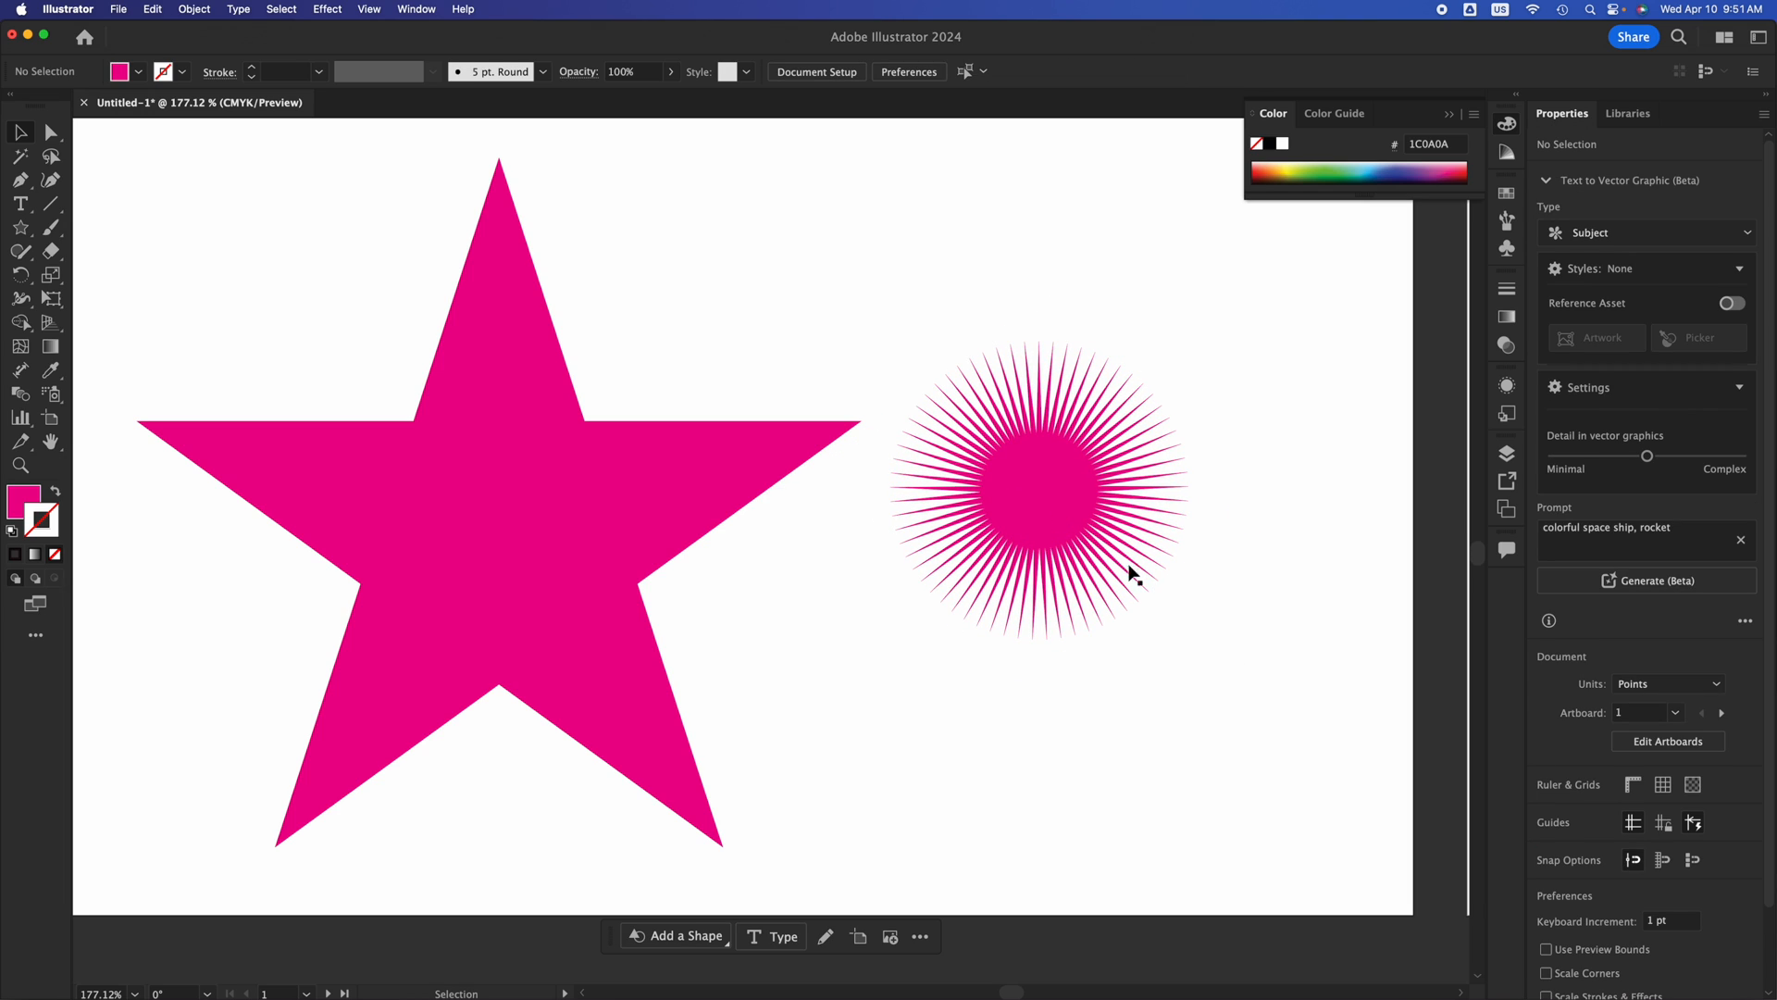
# Draw a third star about 99 × 99 pt at the artboard's upper edge and reduce it to eight points.
pyautogui.moveTo(680, 182); pyautogui.dragTo(740, 272)
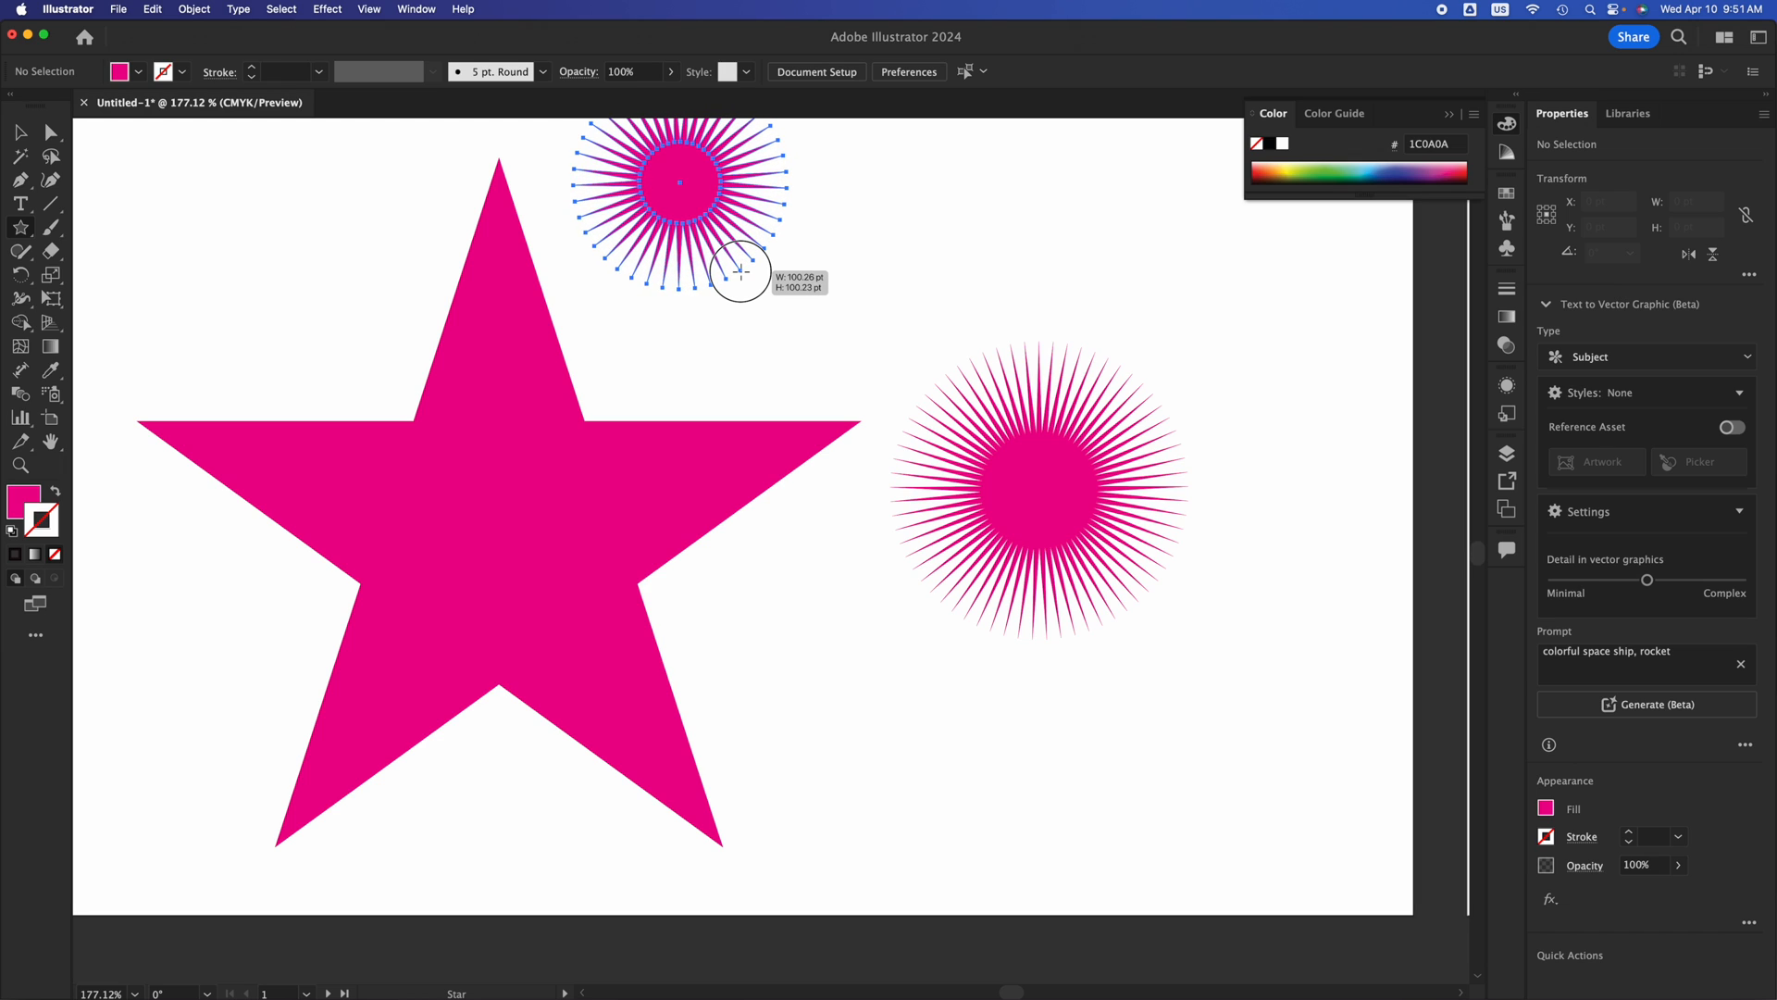
pyautogui.press('Down')
pyautogui.press('Down')
pyautogui.press('Down')
pyautogui.press('Down')
pyautogui.press('Down')
pyautogui.press('Down')
pyautogui.press('Down')
pyautogui.press('Down')
pyautogui.press('Down')
pyautogui.press('Down')
pyautogui.press('Down')
pyautogui.press('Down')
pyautogui.press('Down')
pyautogui.press('Down')
pyautogui.press('Down')
pyautogui.press('Down')
pyautogui.press('Down')
pyautogui.press('Down')
pyautogui.press('Down')
pyautogui.press('Down')
pyautogui.press('Down')
pyautogui.press('Down')
pyautogui.press('Down')
pyautogui.press('Down')
pyautogui.press('Down')
pyautogui.press('Down')
pyautogui.press('Down')
pyautogui.press('Down')
pyautogui.press('Down')
pyautogui.press('Down')
pyautogui.press('Down')
pyautogui.press('Down')
pyautogui.press('Down')
pyautogui.press('Down')
pyautogui.press('Down')
pyautogui.press('Down')
pyautogui.press('Down')
pyautogui.press('Down')
pyautogui.press('Up')
pyautogui.press('Up')
pyautogui.press('Up')
pyautogui.press('Down')
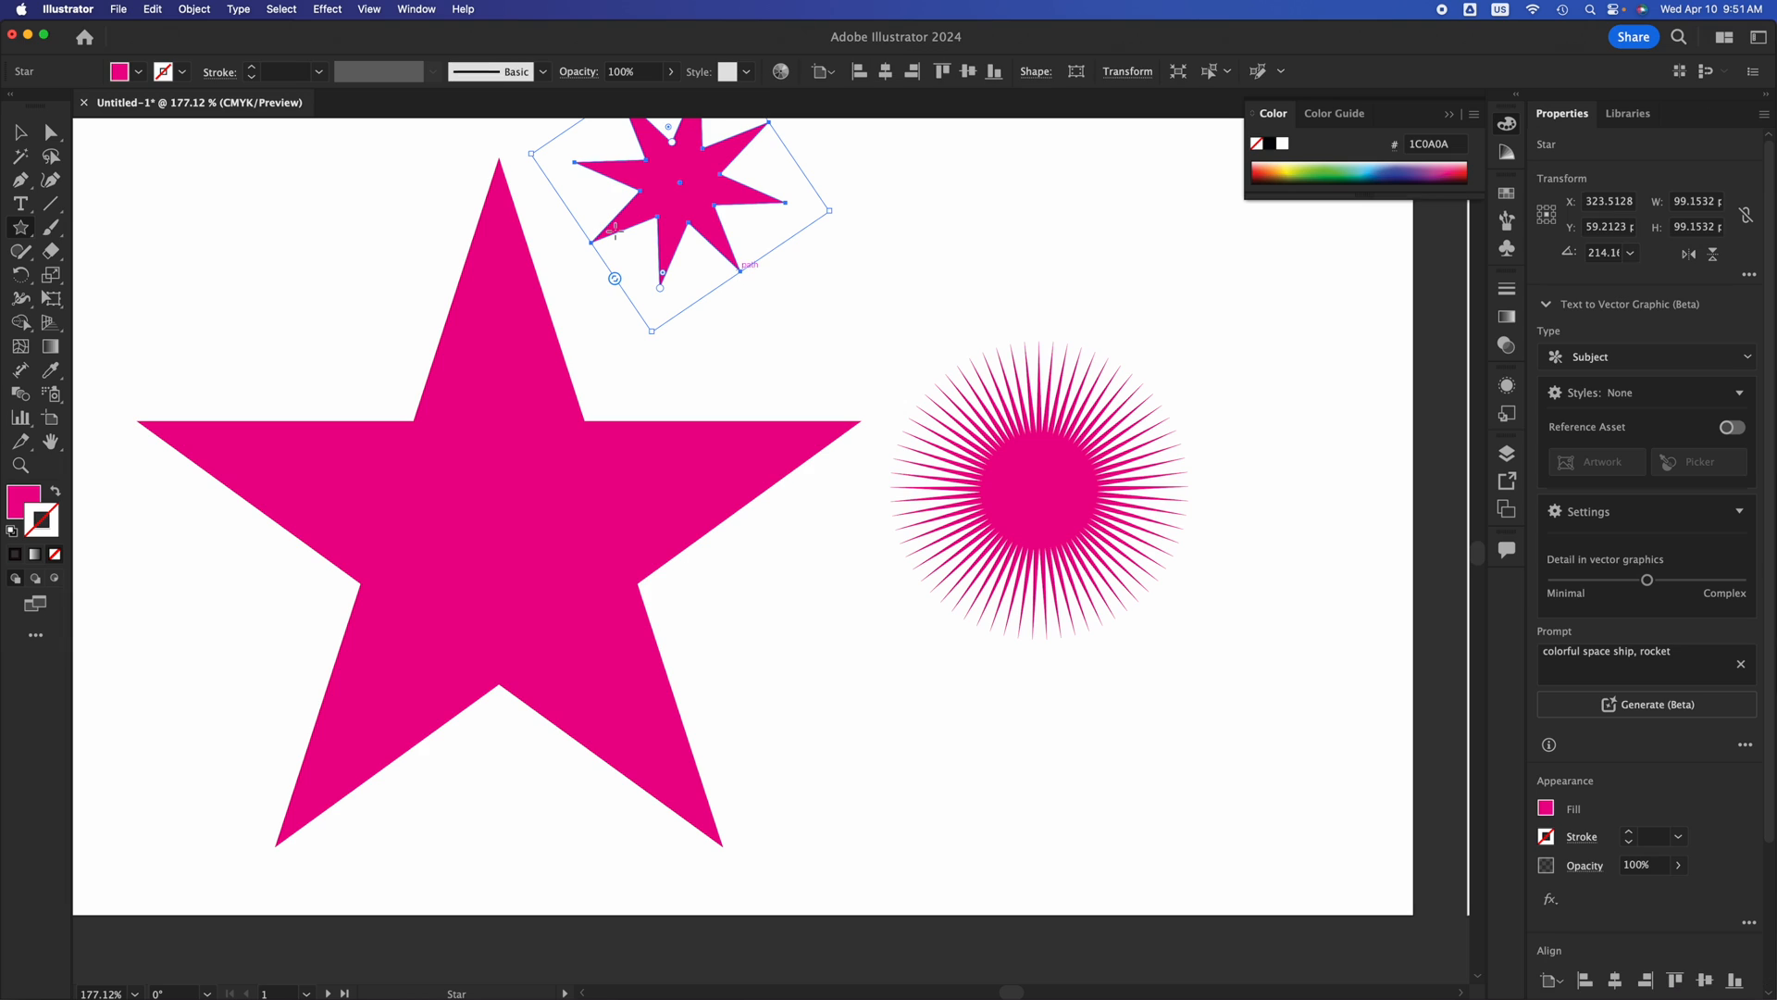
# Move the eight-pointed star into the gap between the large star and the starburst, and deselect it.
pyautogui.press('v')
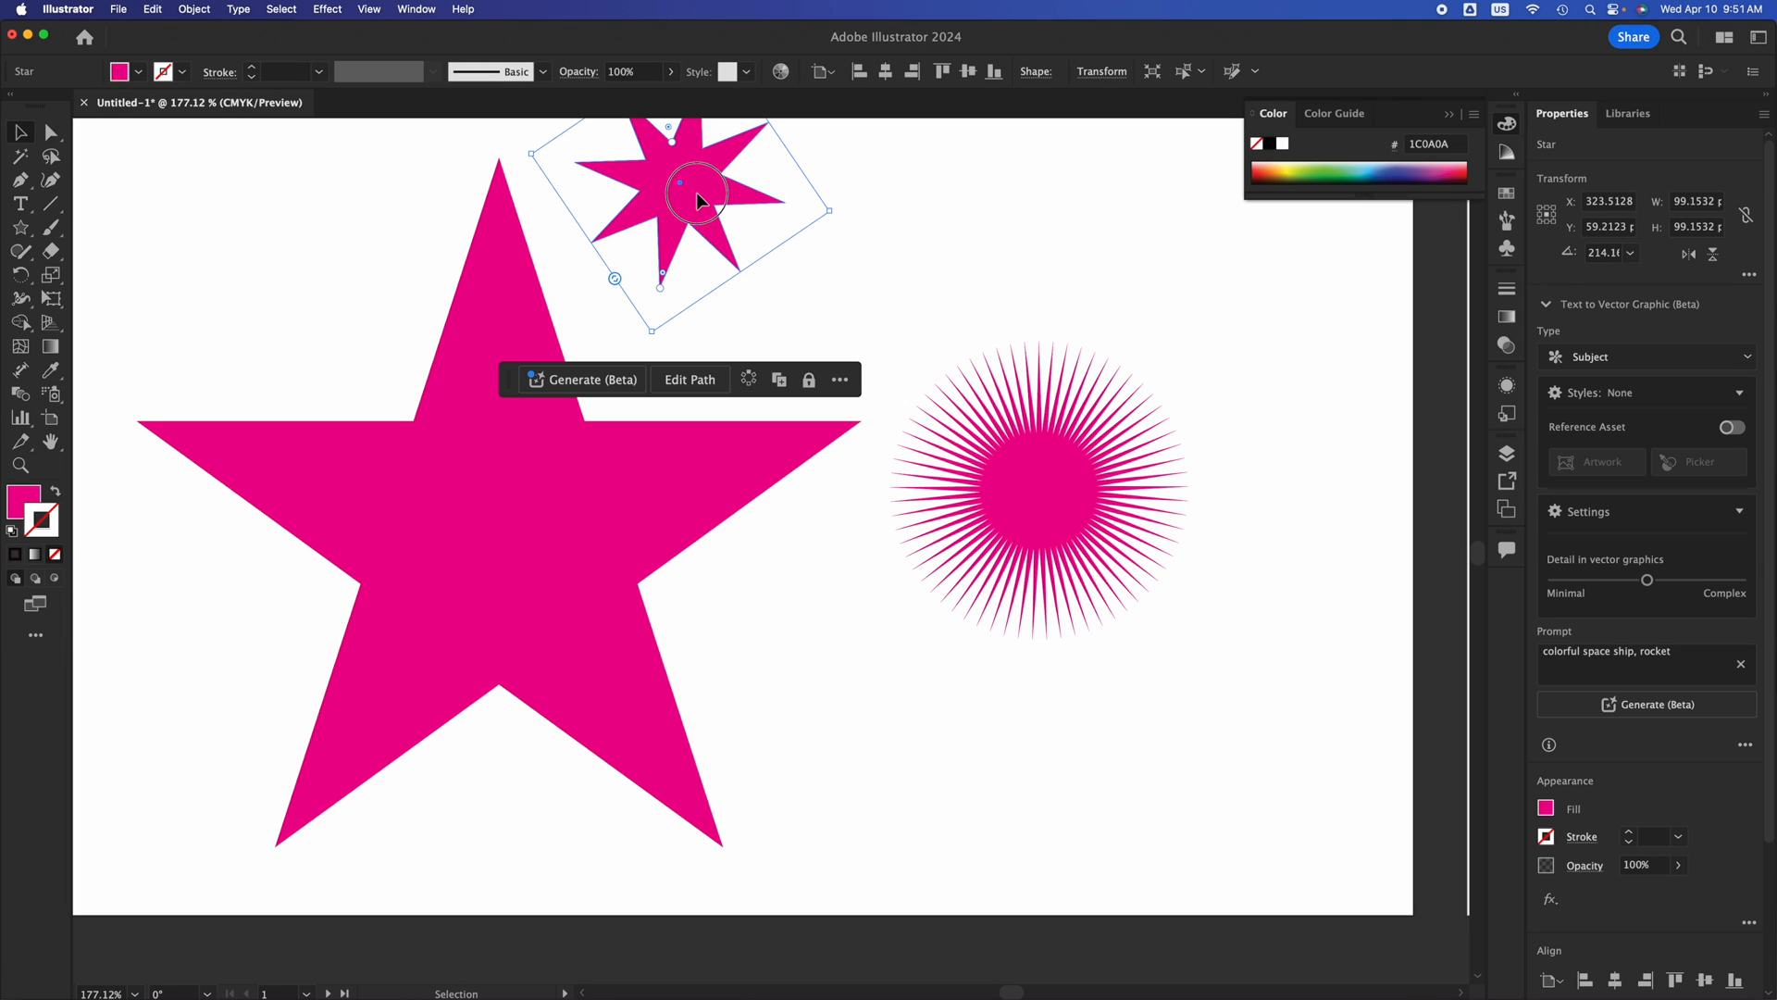
pyautogui.moveTo(698, 191); pyautogui.dragTo(845, 281)
pyautogui.click(929, 718)
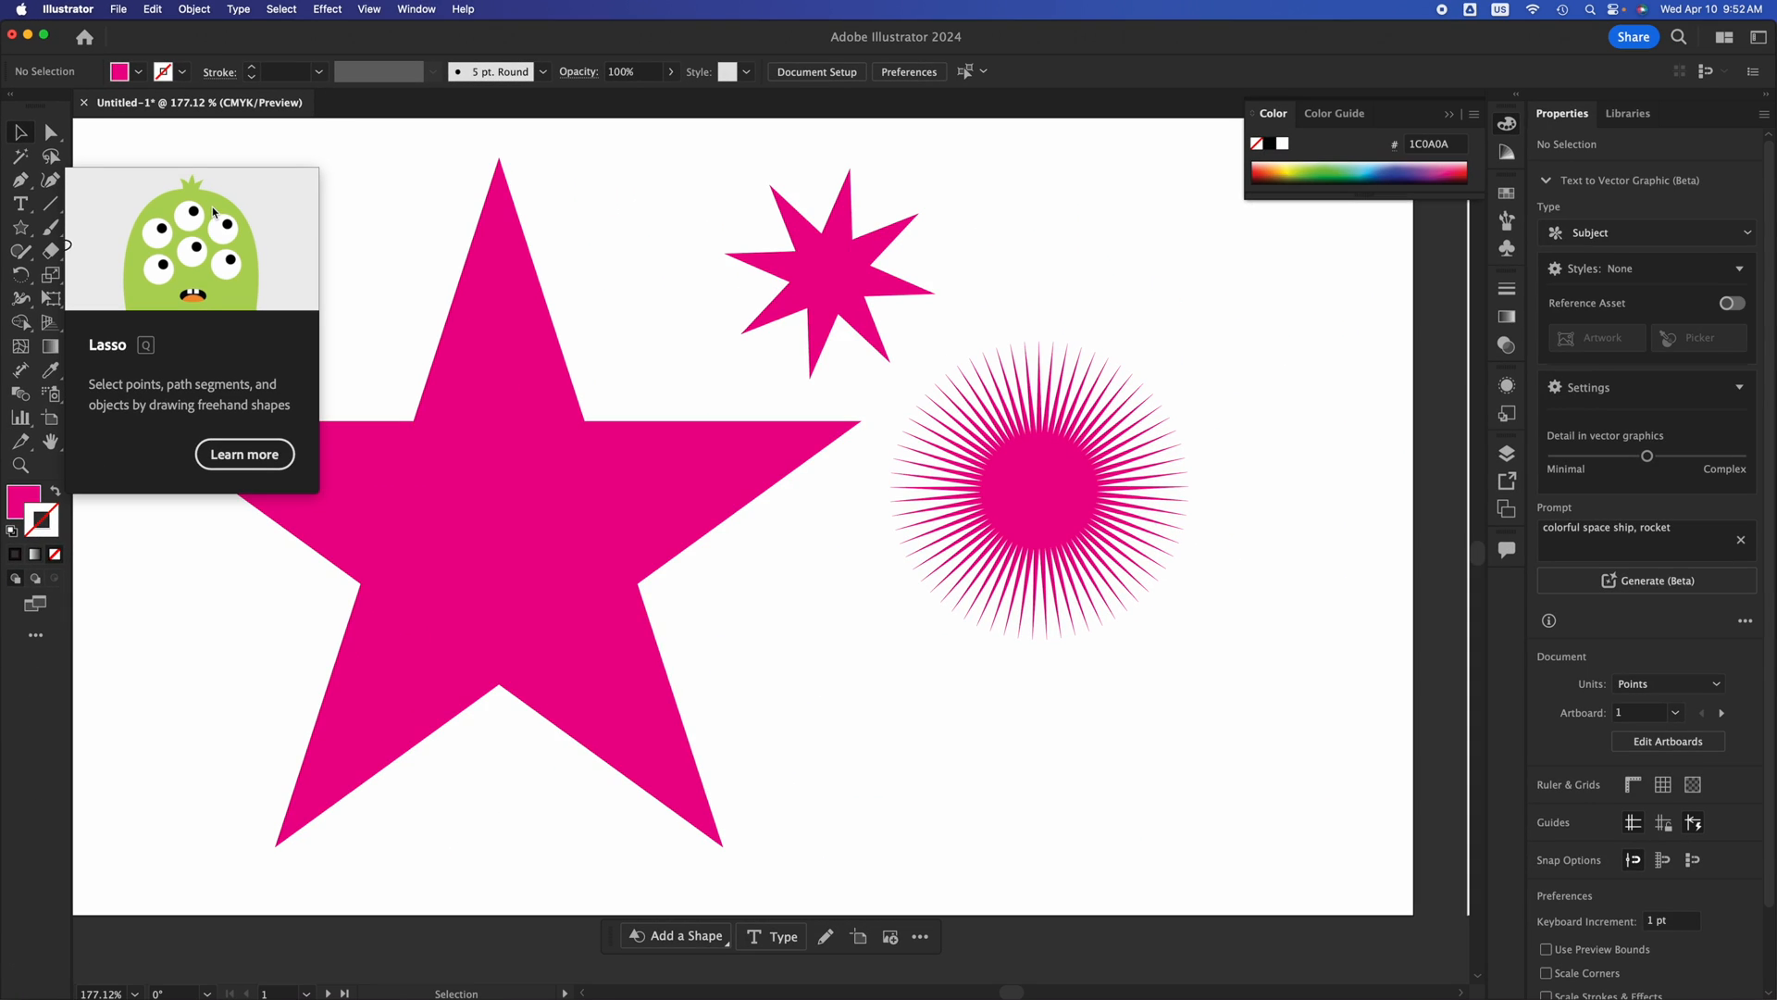
# Round the outer tips strongly and the inner corners slightly on the large five-pointed star, and deselect it.
pyautogui.click(469, 467)
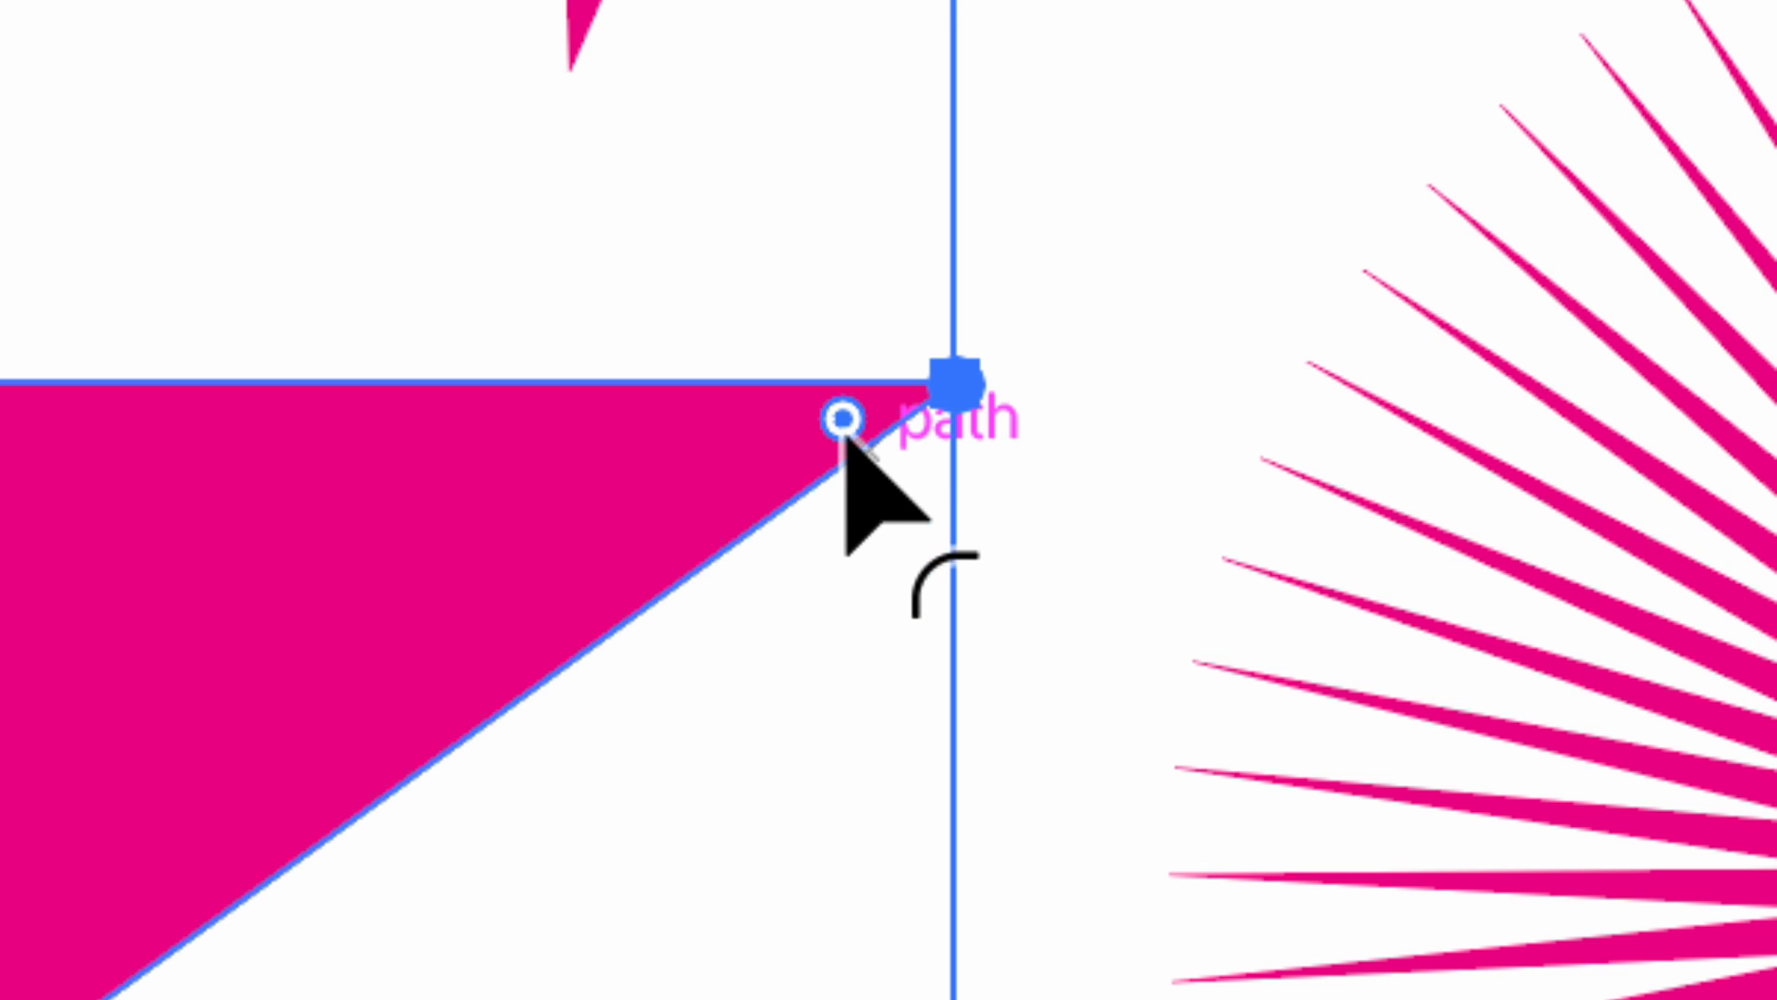
pyautogui.moveTo(840, 424); pyautogui.dragTo(623, 496)
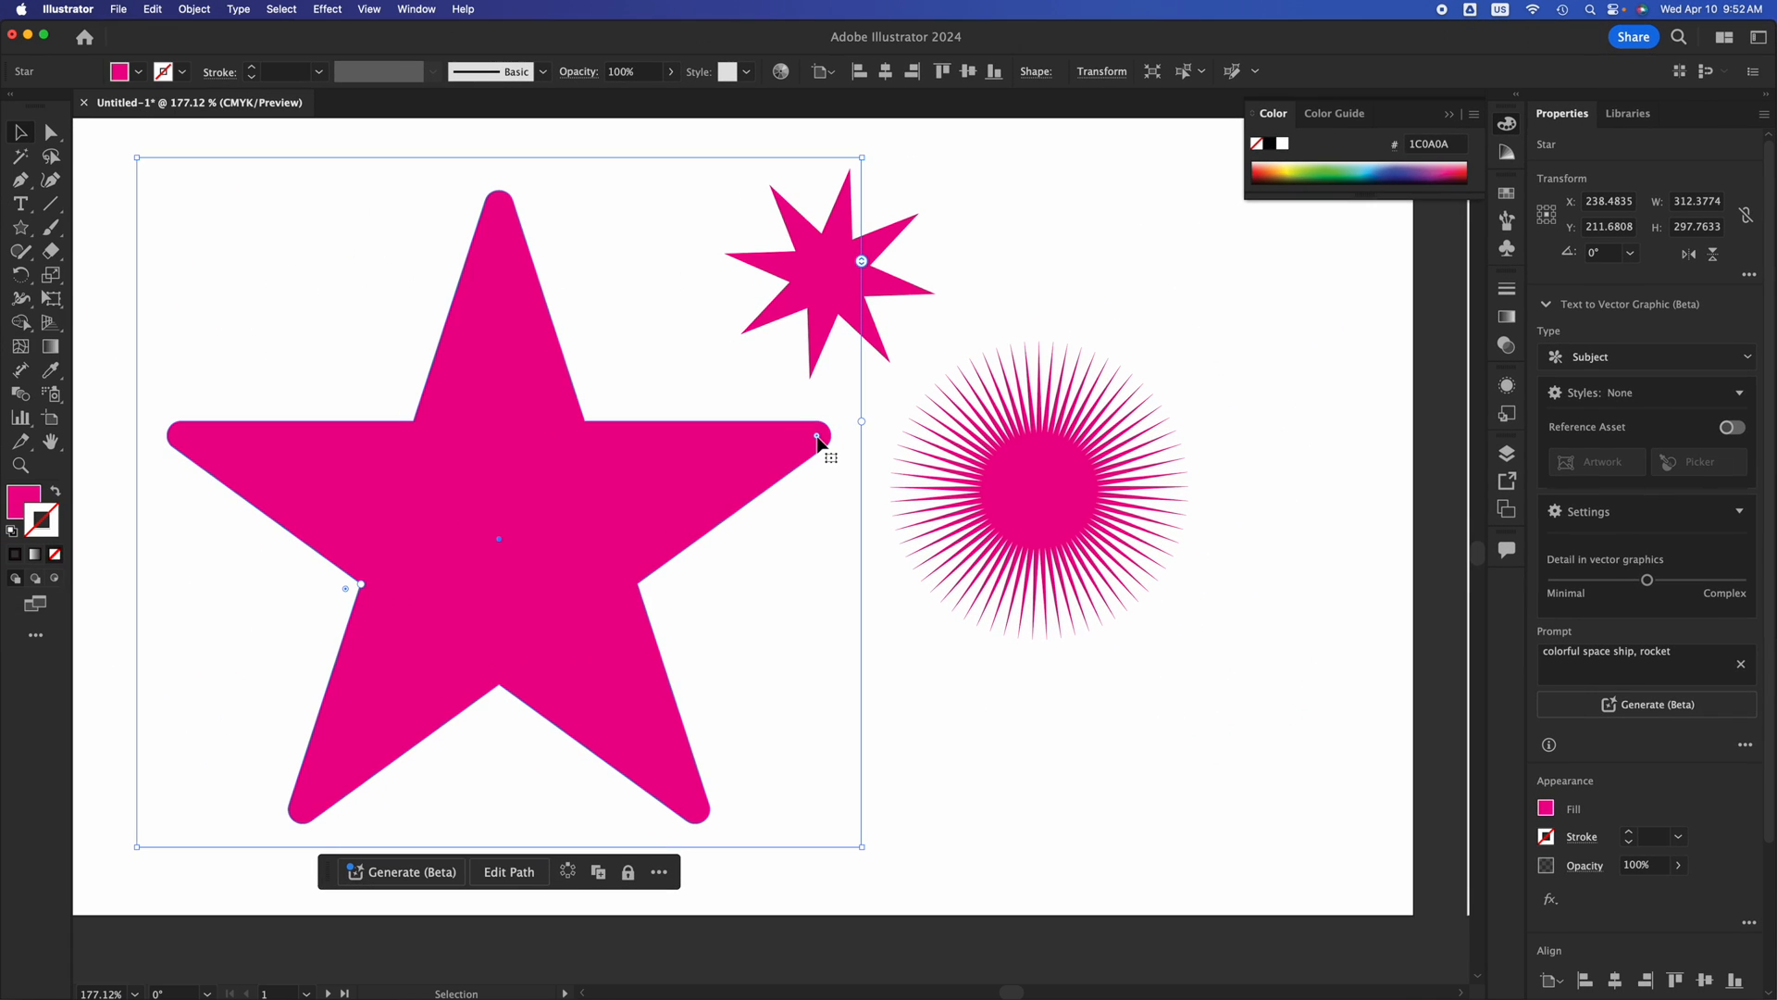
pyautogui.moveTo(360, 596); pyautogui.dragTo(336, 602)
pyautogui.moveTo(816, 455); pyautogui.dragTo(720, 475)
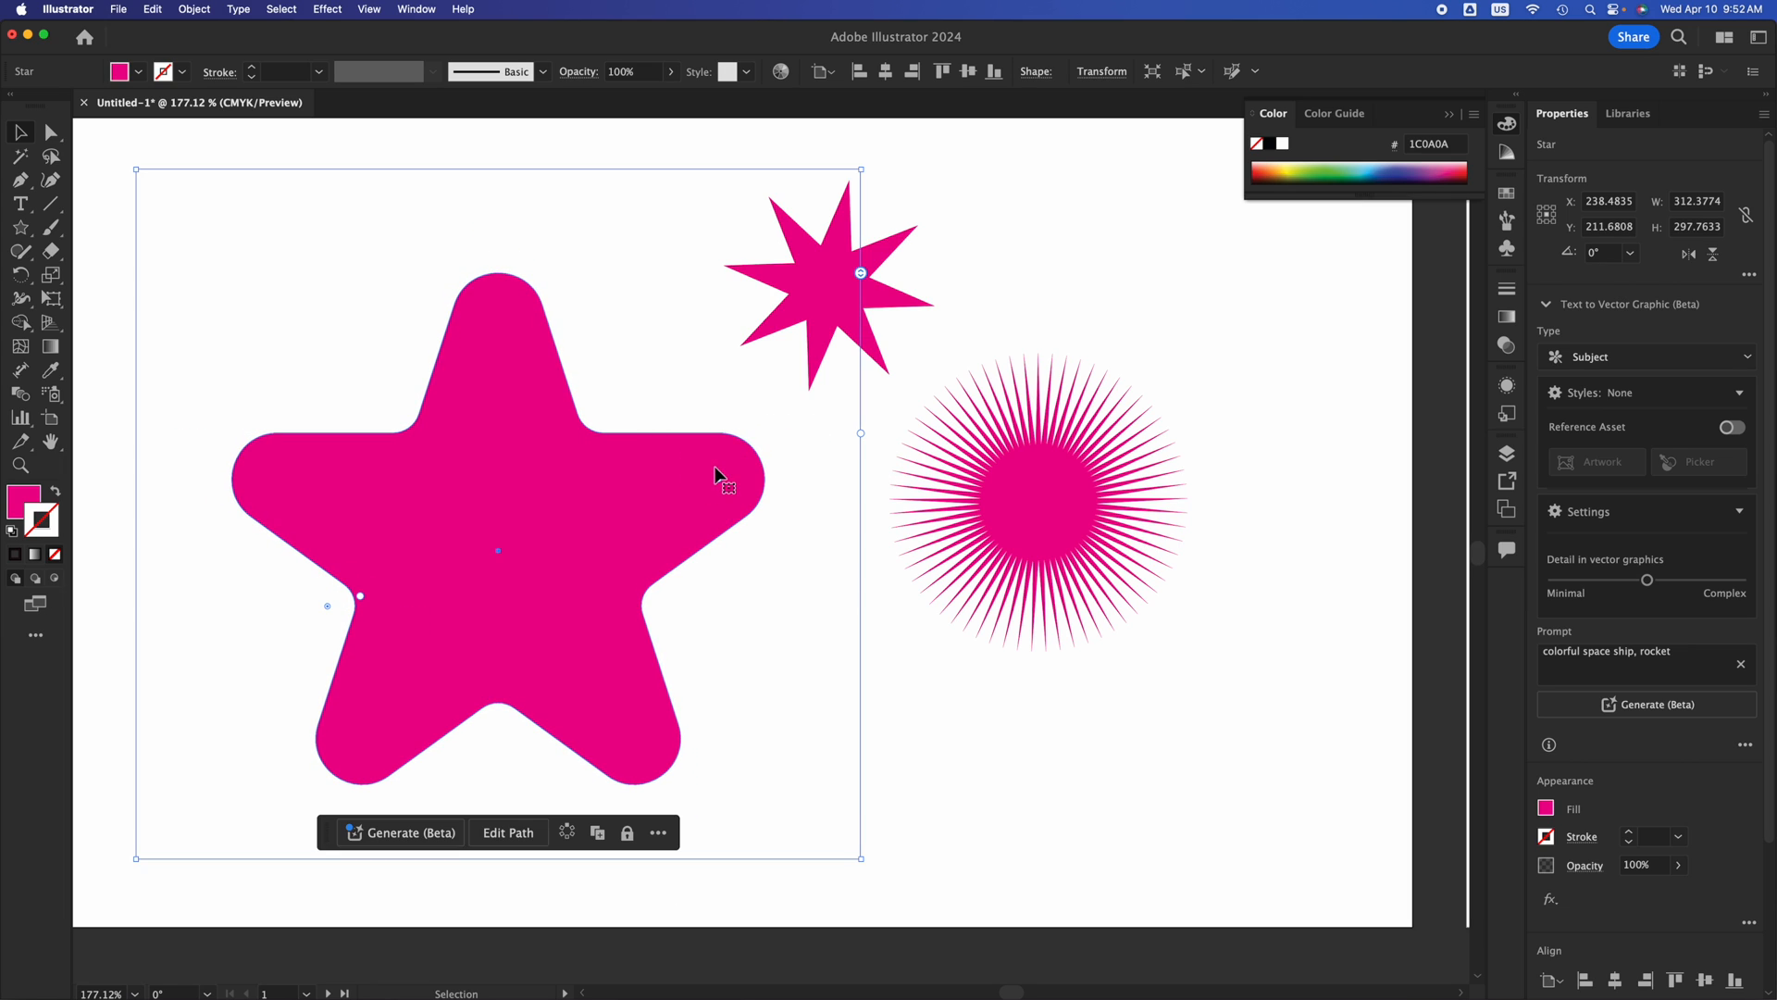
pyautogui.click(961, 703)
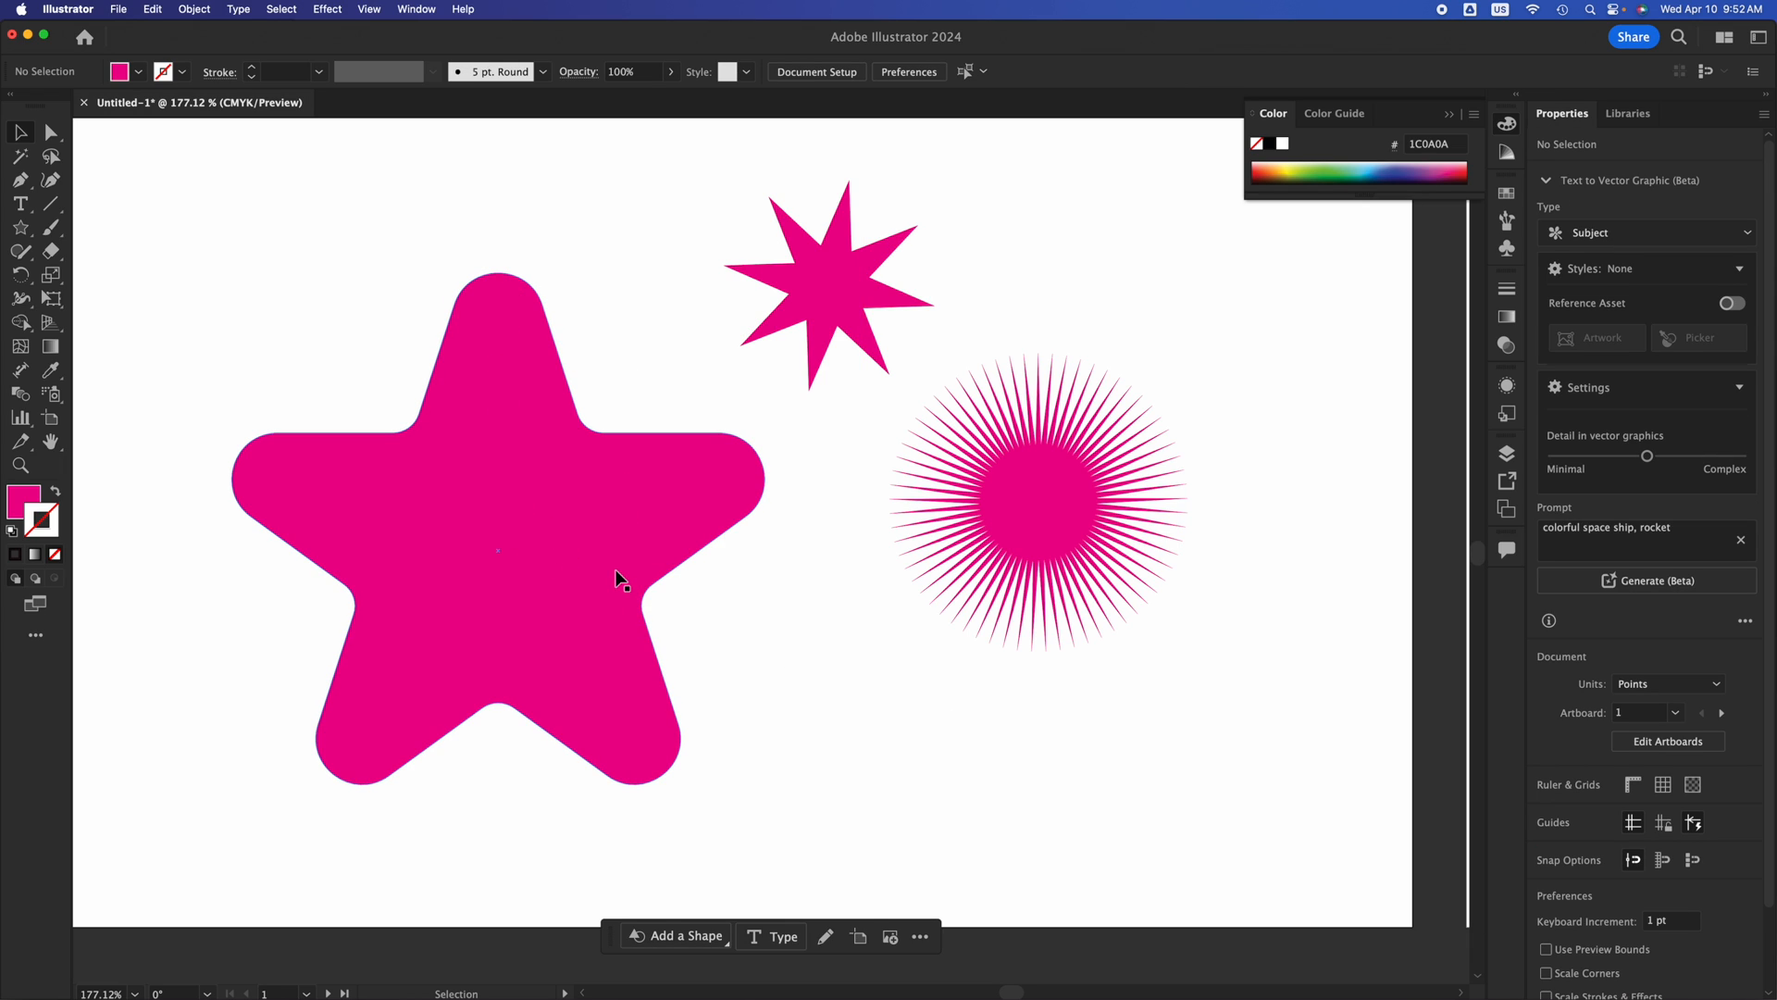
# Duplicate the rounded star several times around the first artboard so the copies overhang its edges, and deselect them.
pyautogui.scroll(-5, 554, 697)
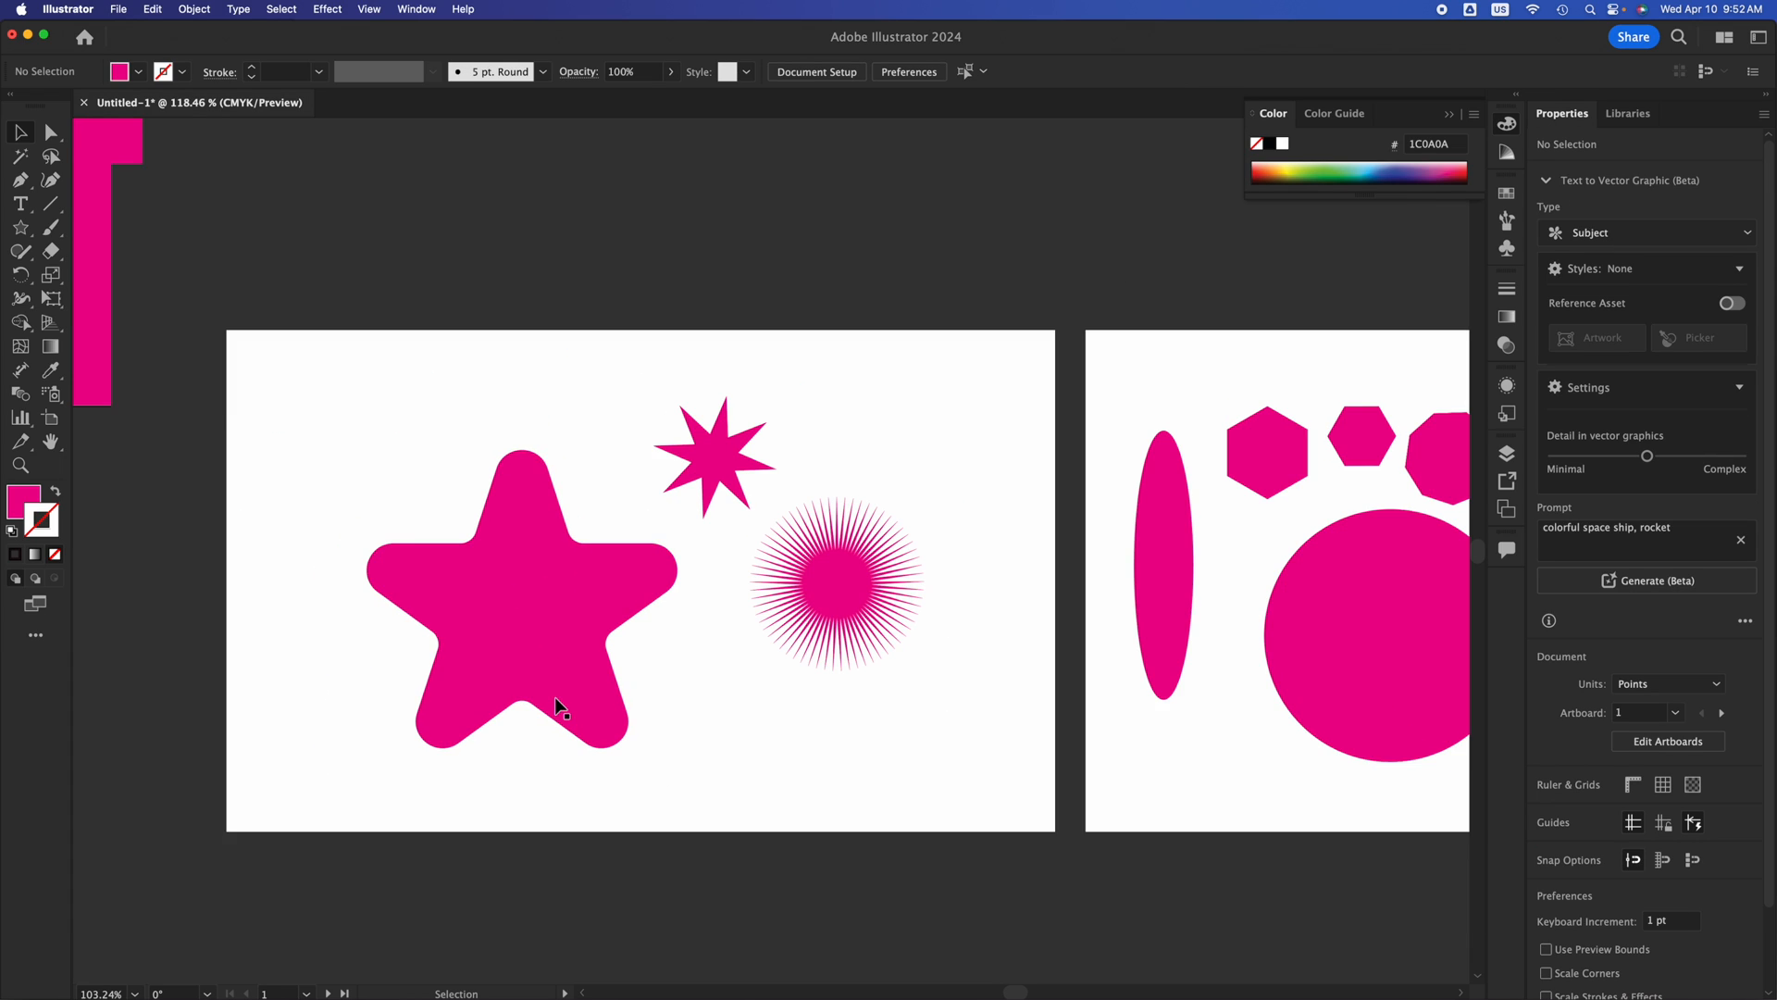
pyautogui.click(552, 645)
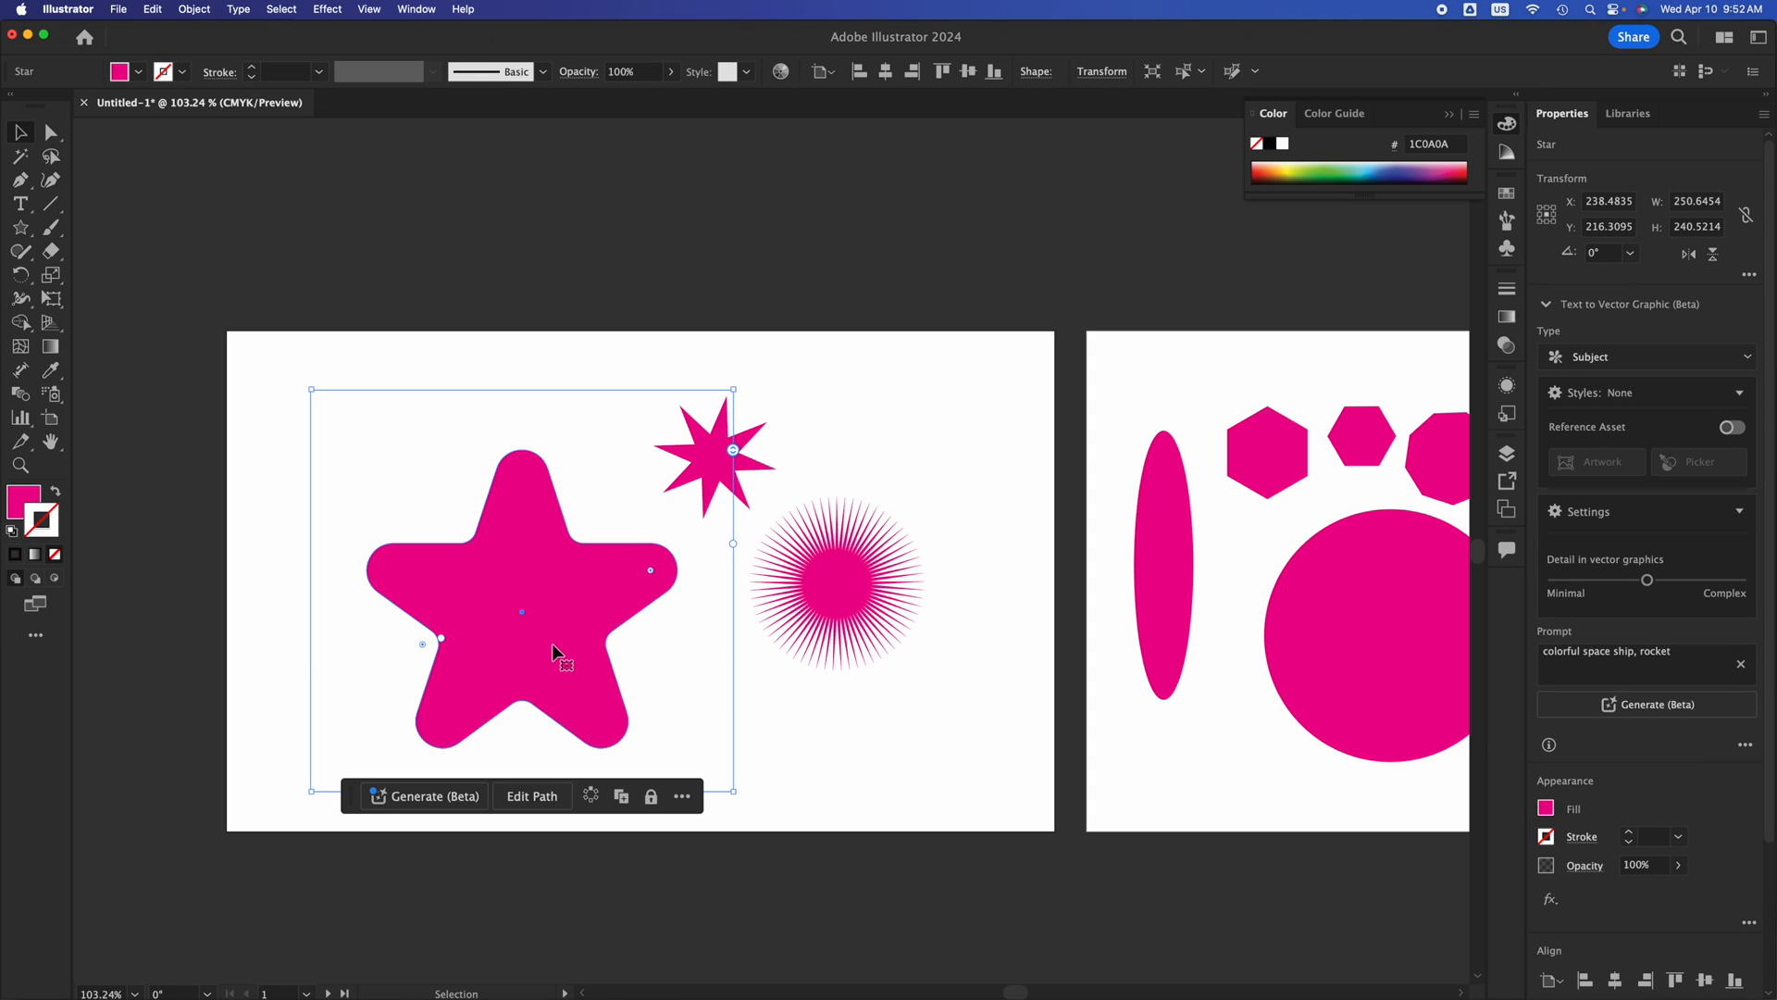
pyautogui.moveTo(551, 648); pyautogui.dragTo(862, 407)
pyautogui.moveTo(892, 485); pyautogui.dragTo(1040, 836)
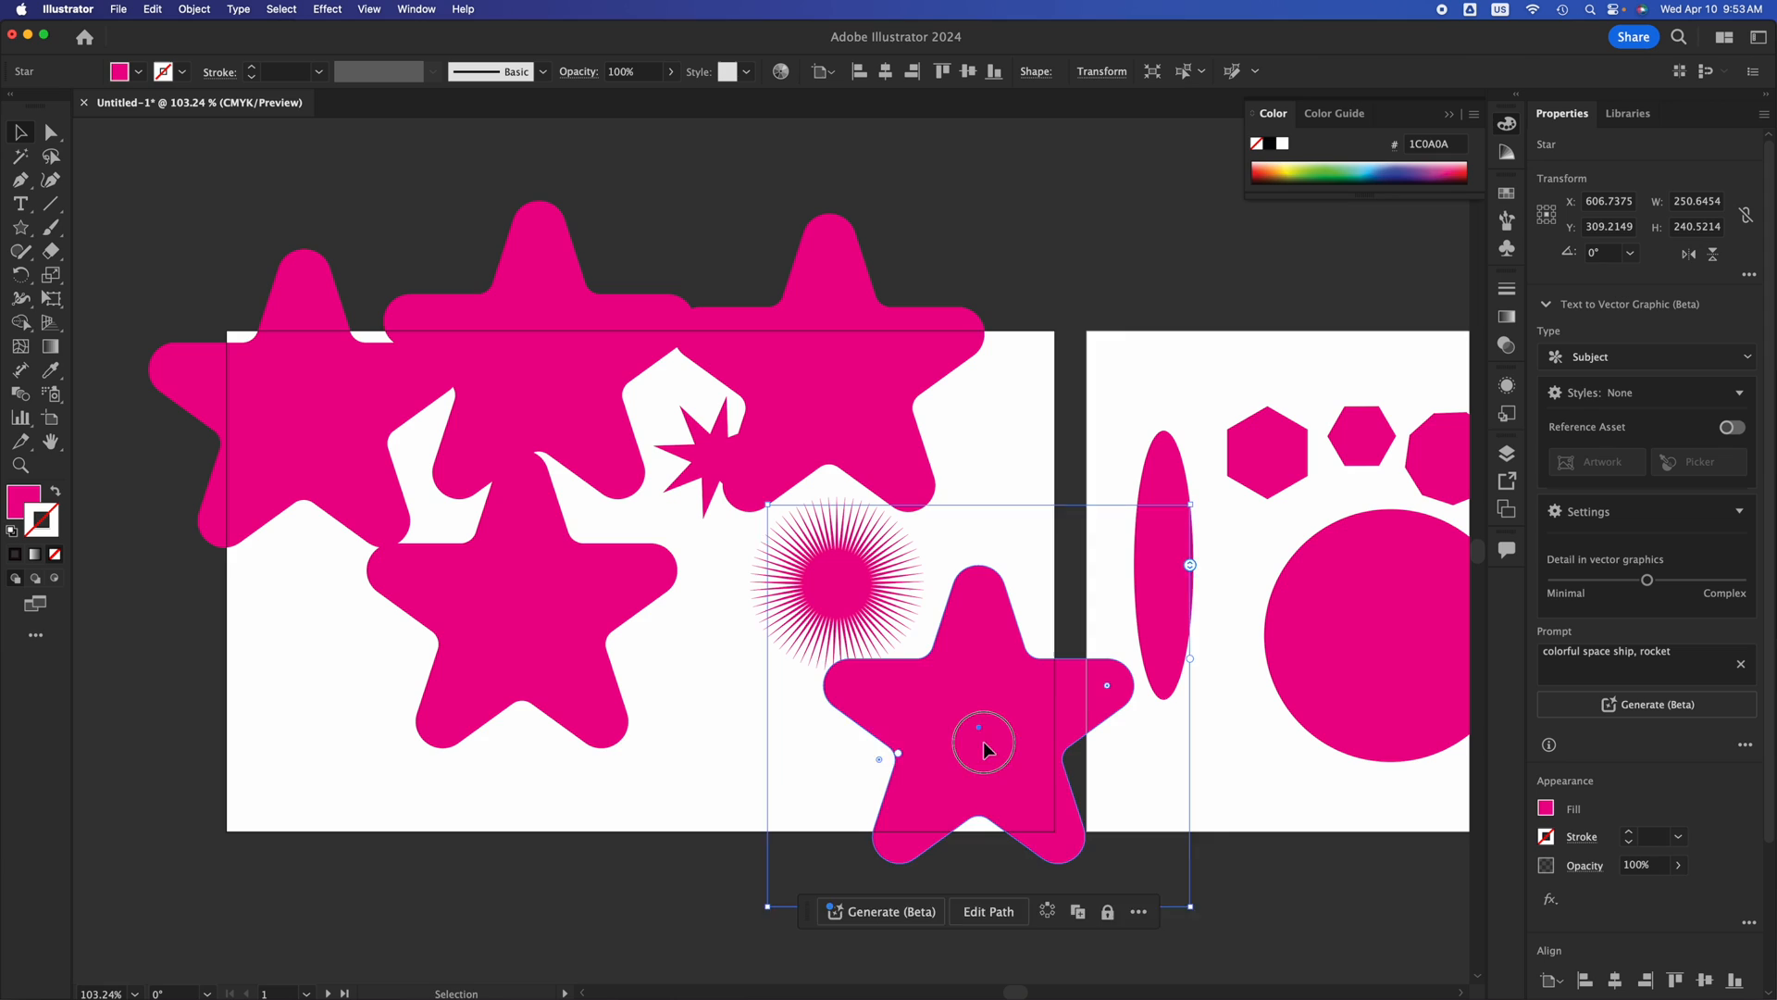
pyautogui.moveTo(983, 742); pyautogui.dragTo(234, 661)
pyautogui.click(1050, 275)
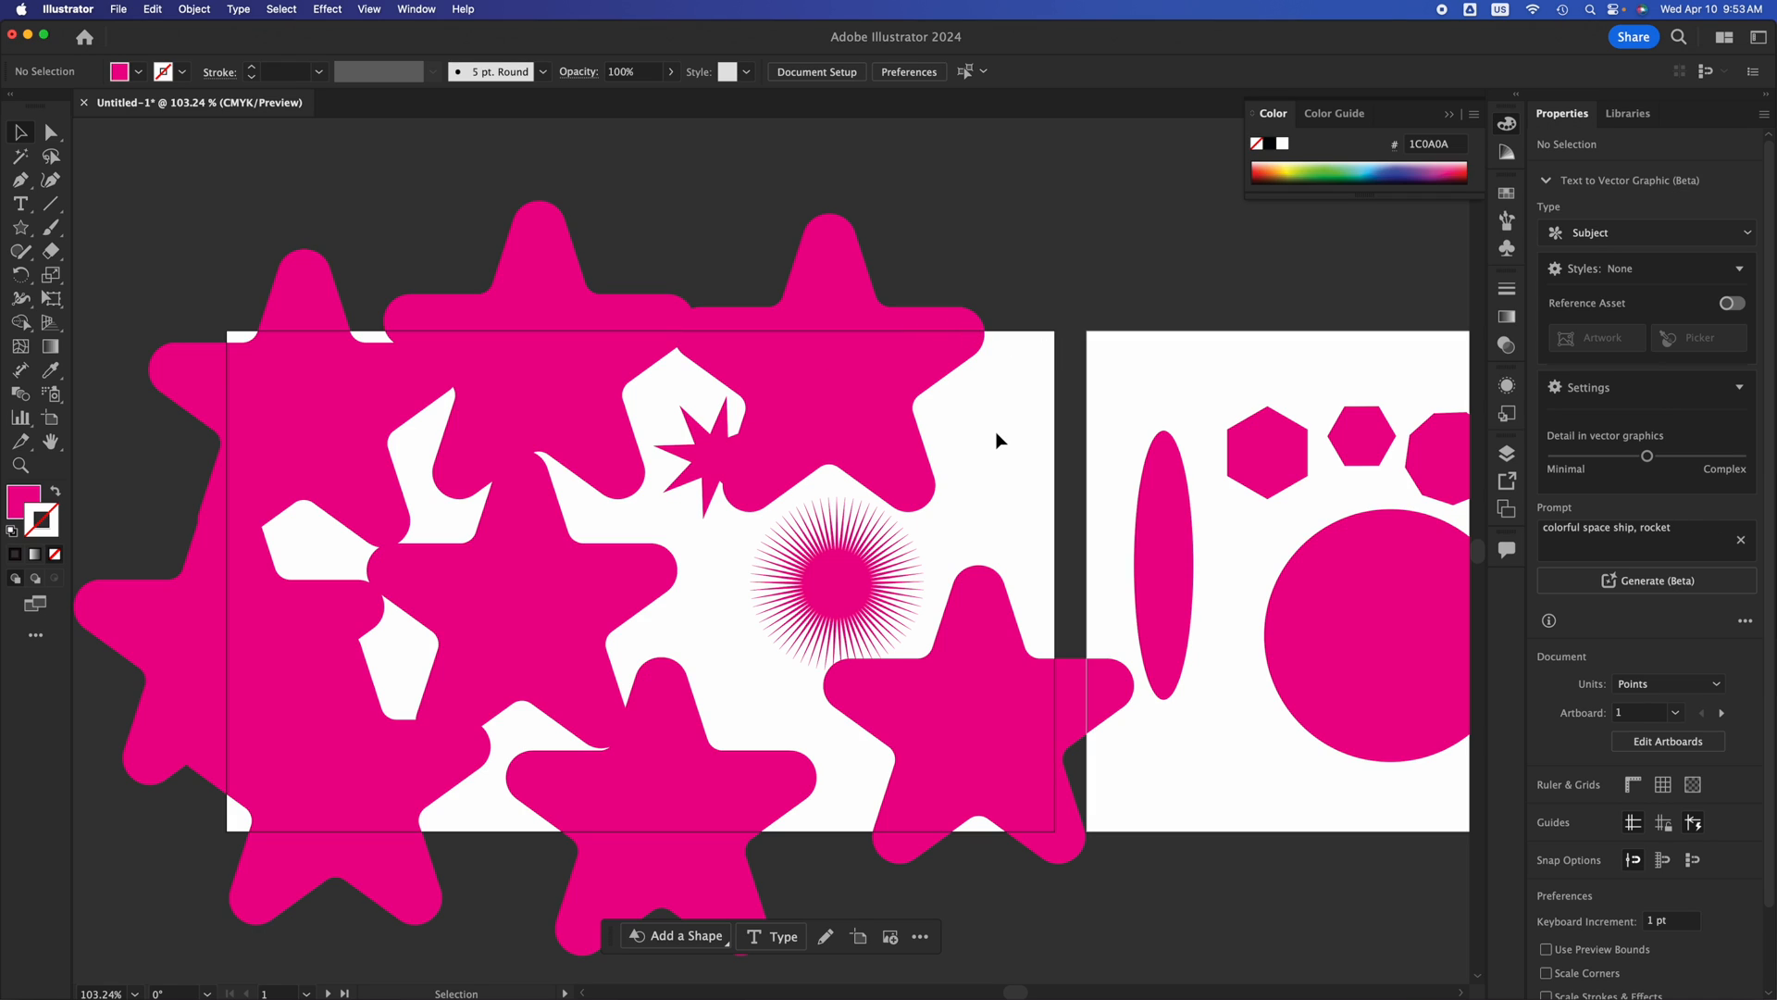
# Toggle Trim View on and off to compare the artwork cropped to the artboards, and check where the command is listed.
pyautogui.press('shift+super+t')
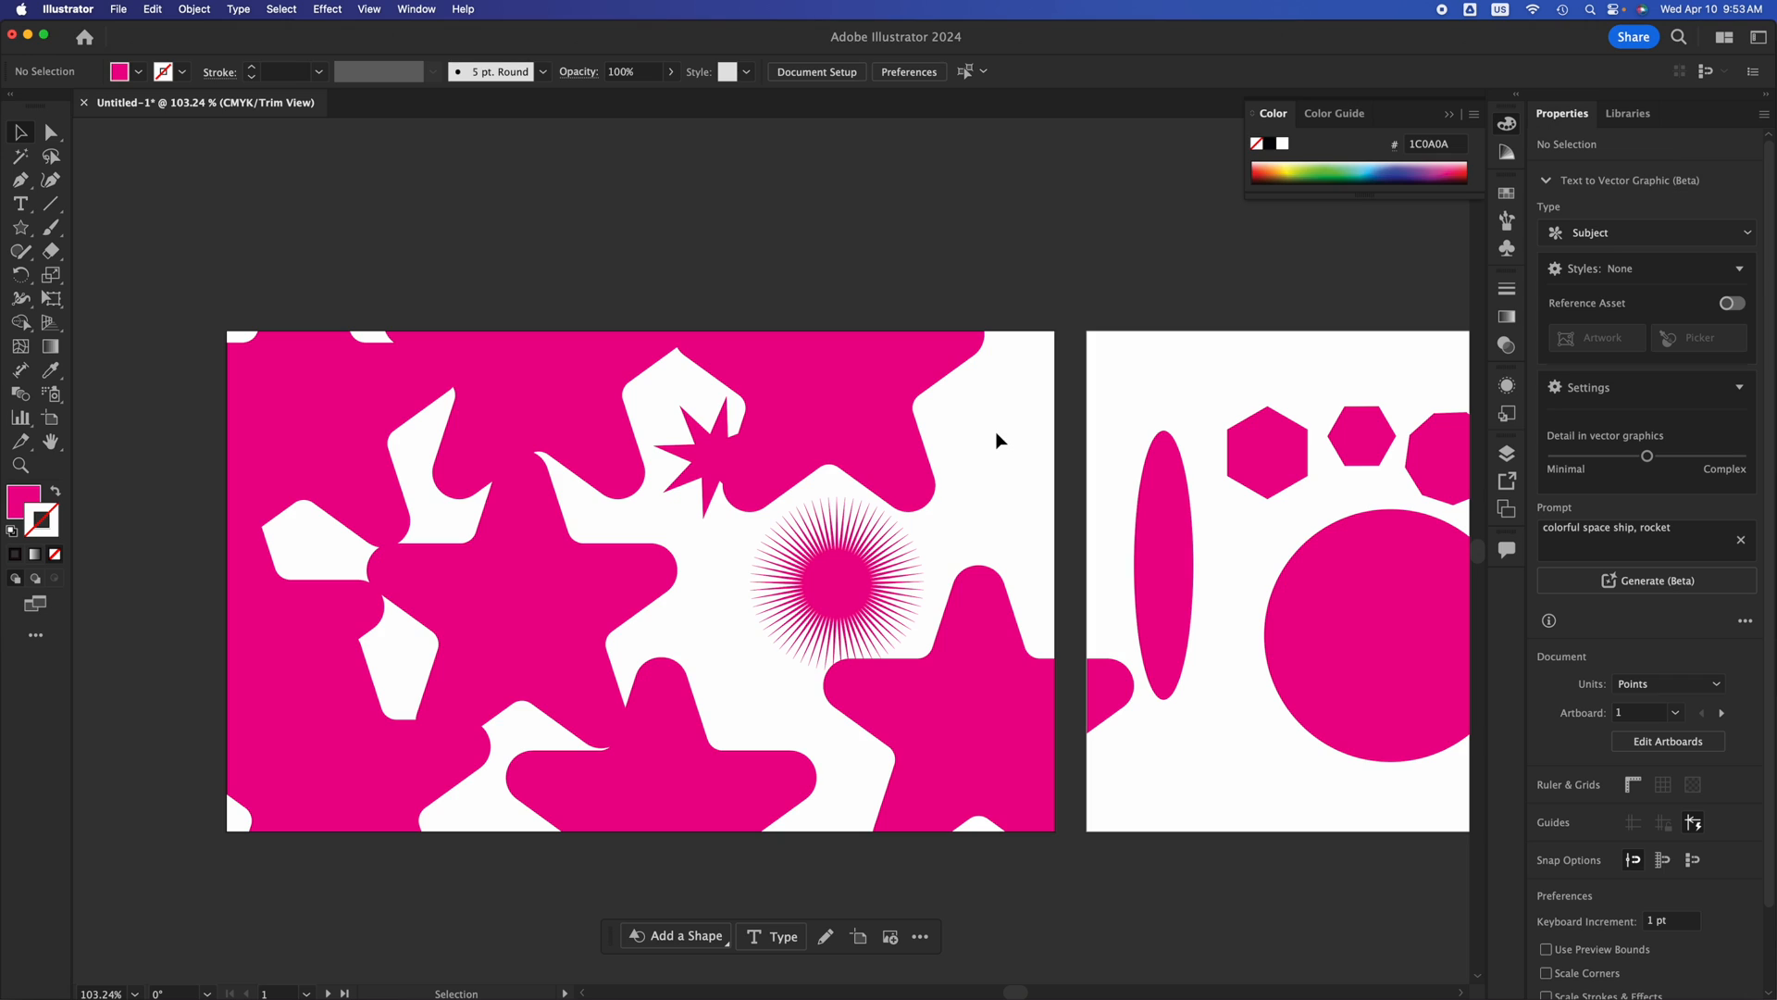
pyautogui.press('shift+super+t')
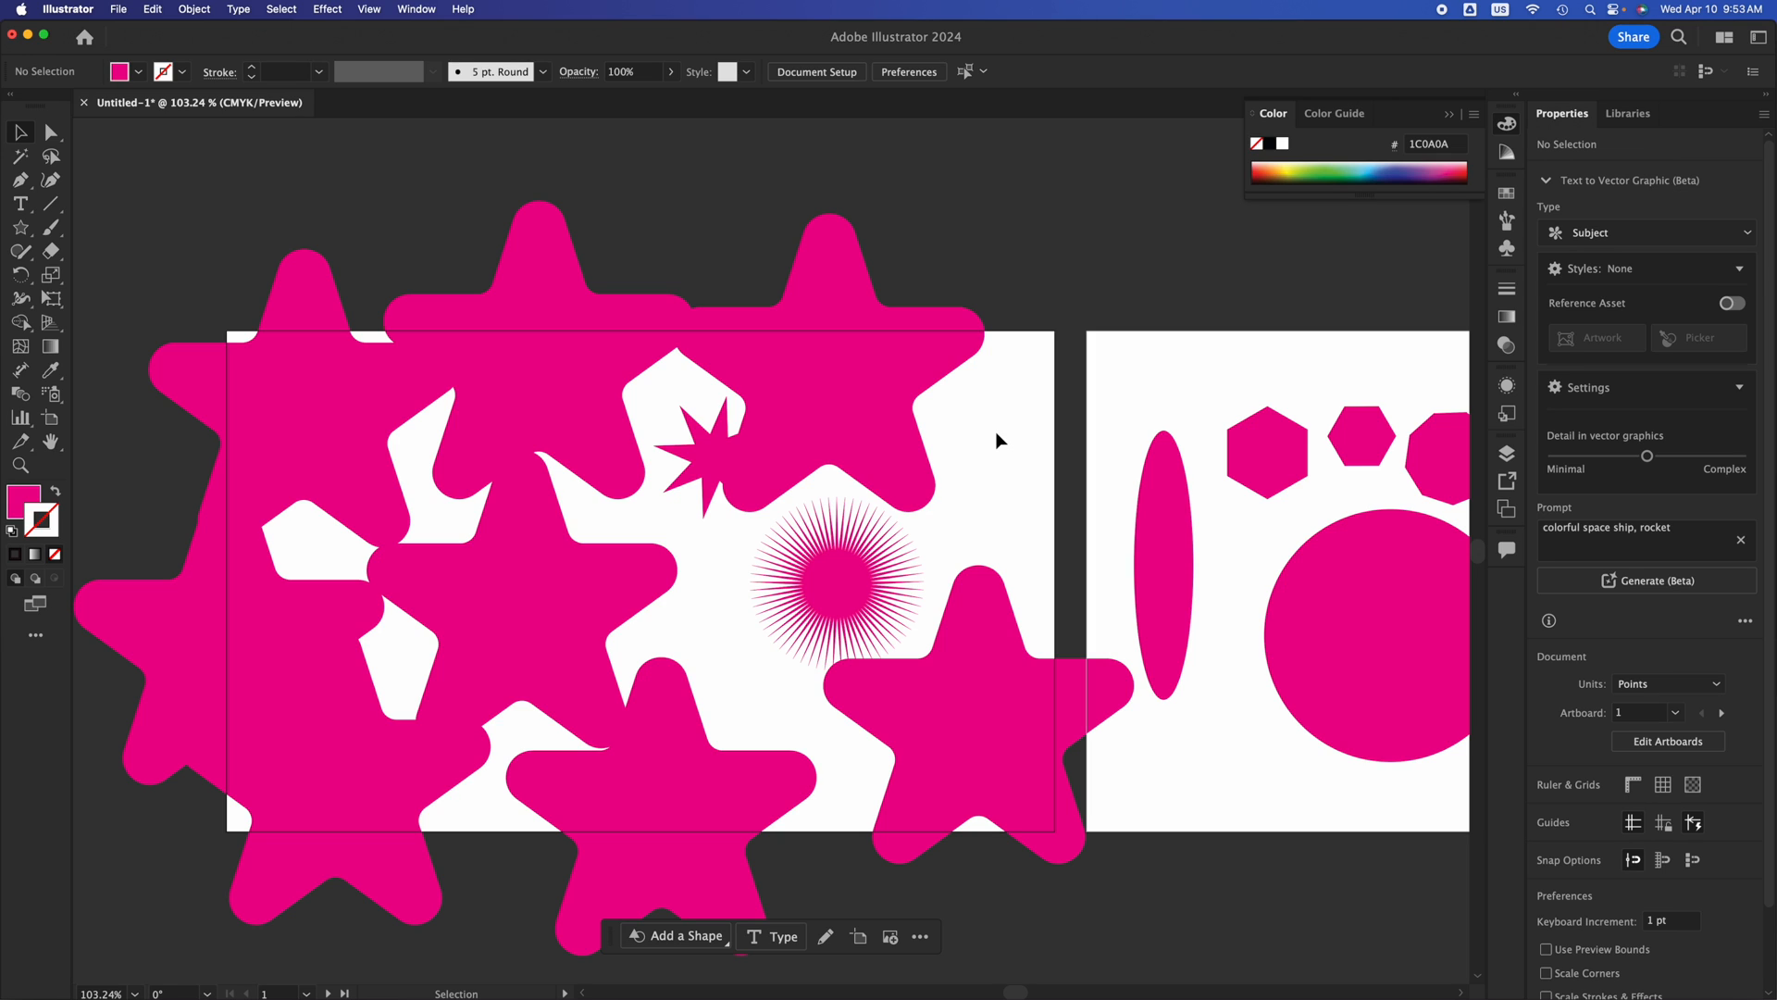
pyautogui.click(372, 13)
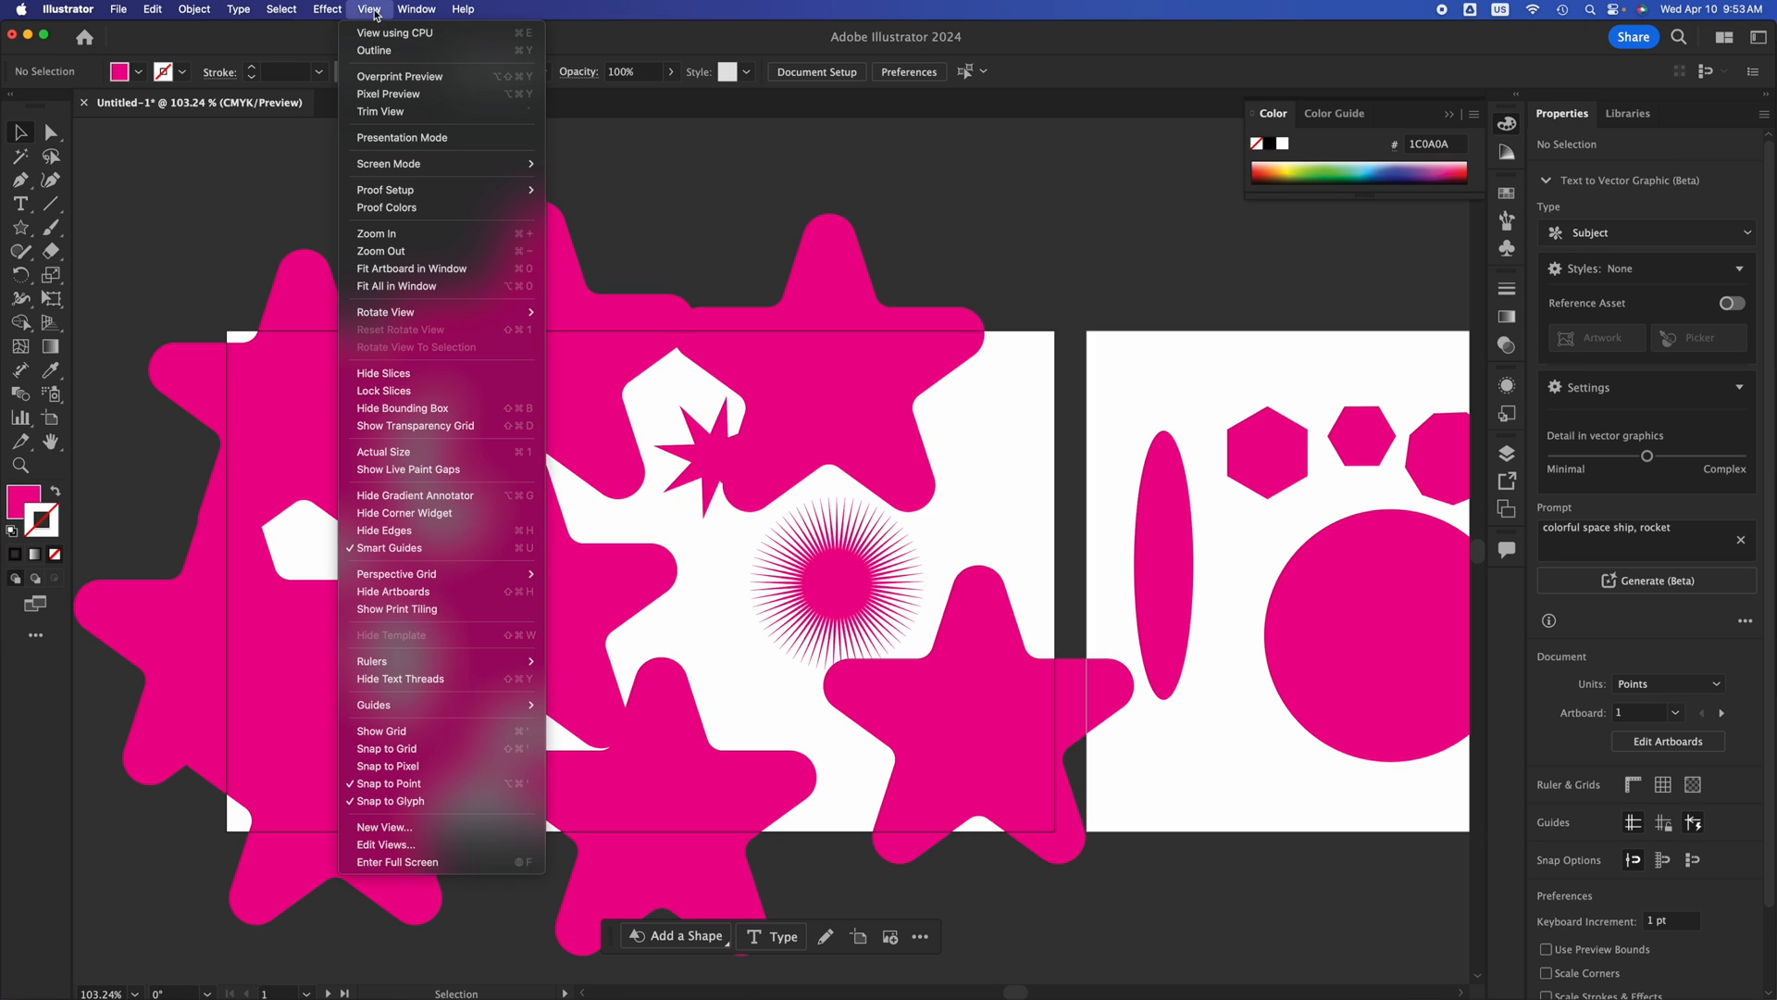
pyautogui.click(644, 164)
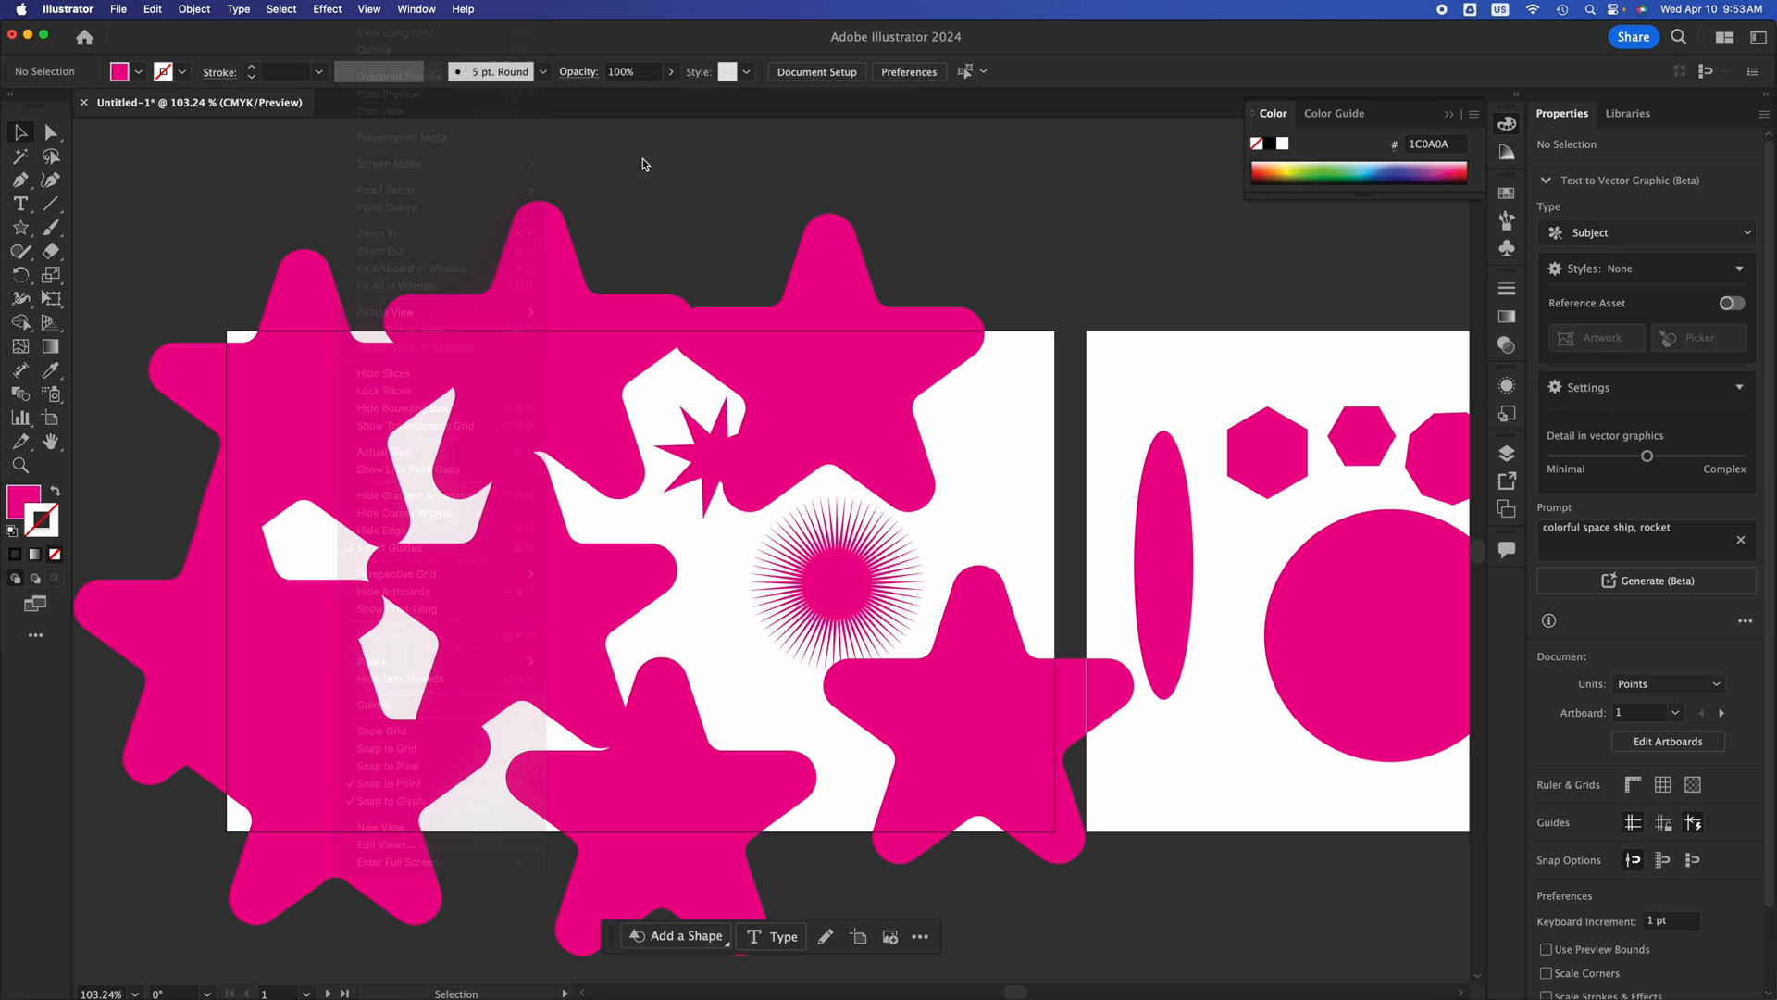
# Switch Trim View on and off repeatedly to compare the overhanging stars with their trimmed preview, leaving Trim View off.
pyautogui.press('super+shift+t')
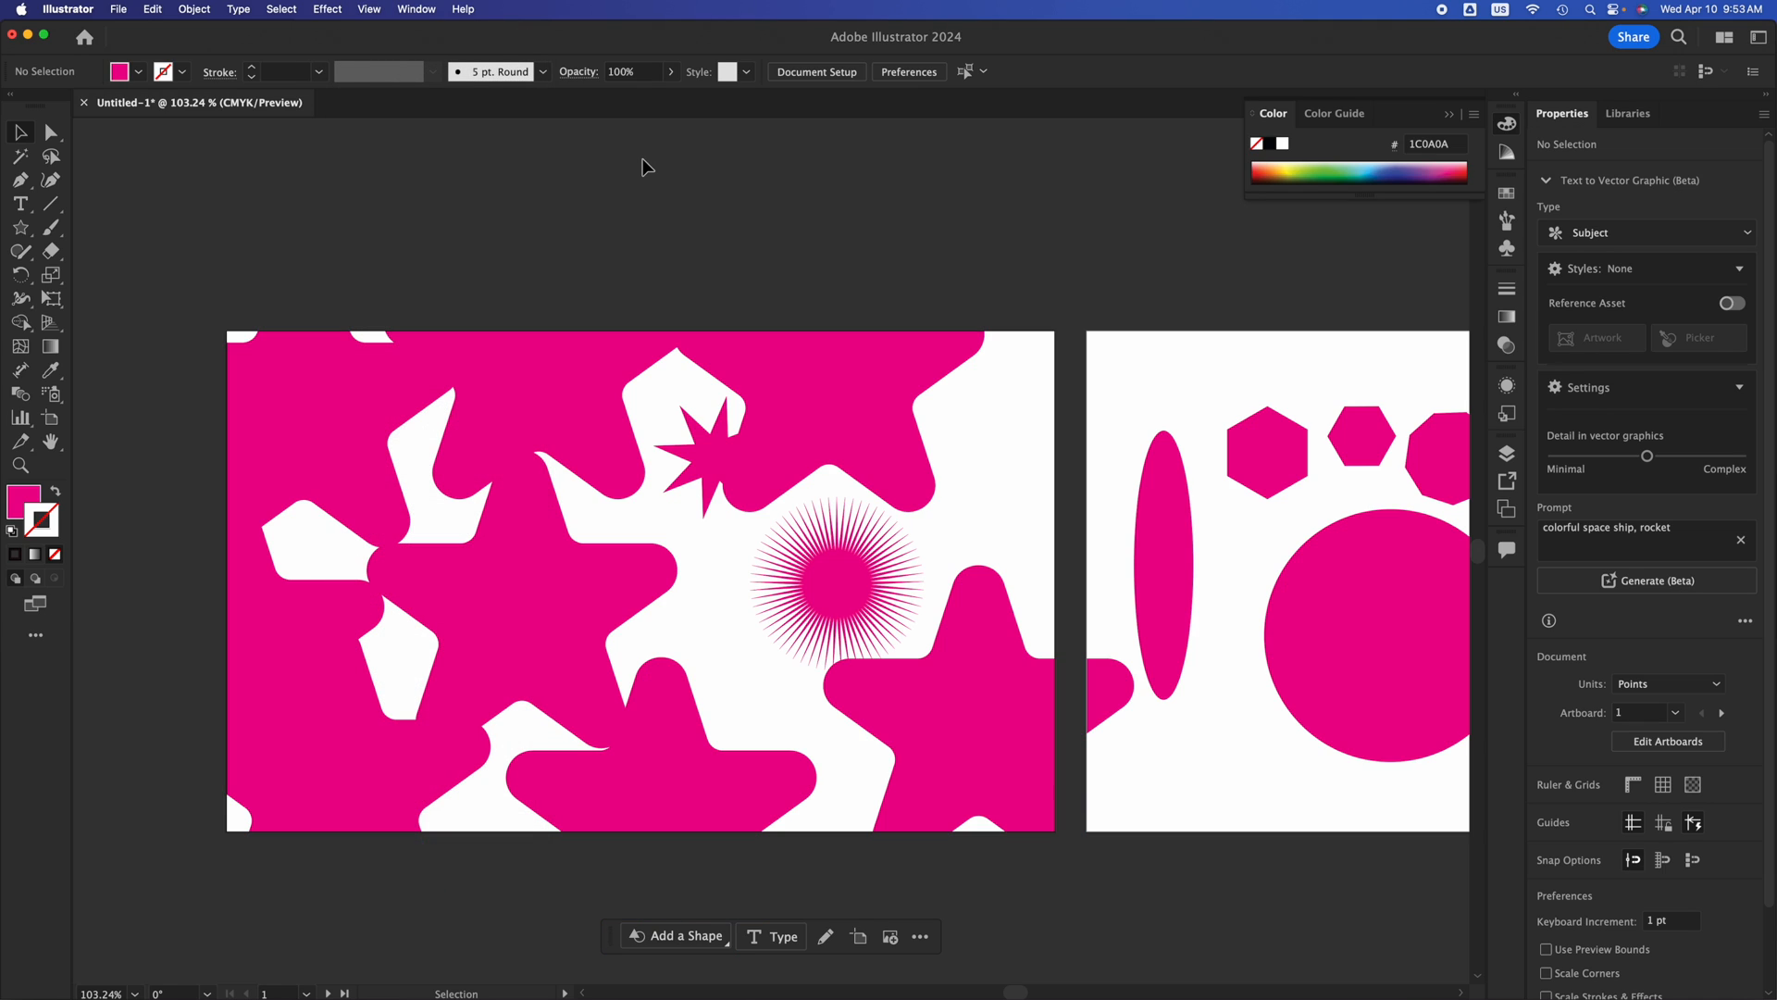
pyautogui.press('super+shift+t')
pyautogui.press('super+shift+t')
pyautogui.press('super+shift+t')
pyautogui.press('super+shift+t')
pyautogui.press('super+shift+t')
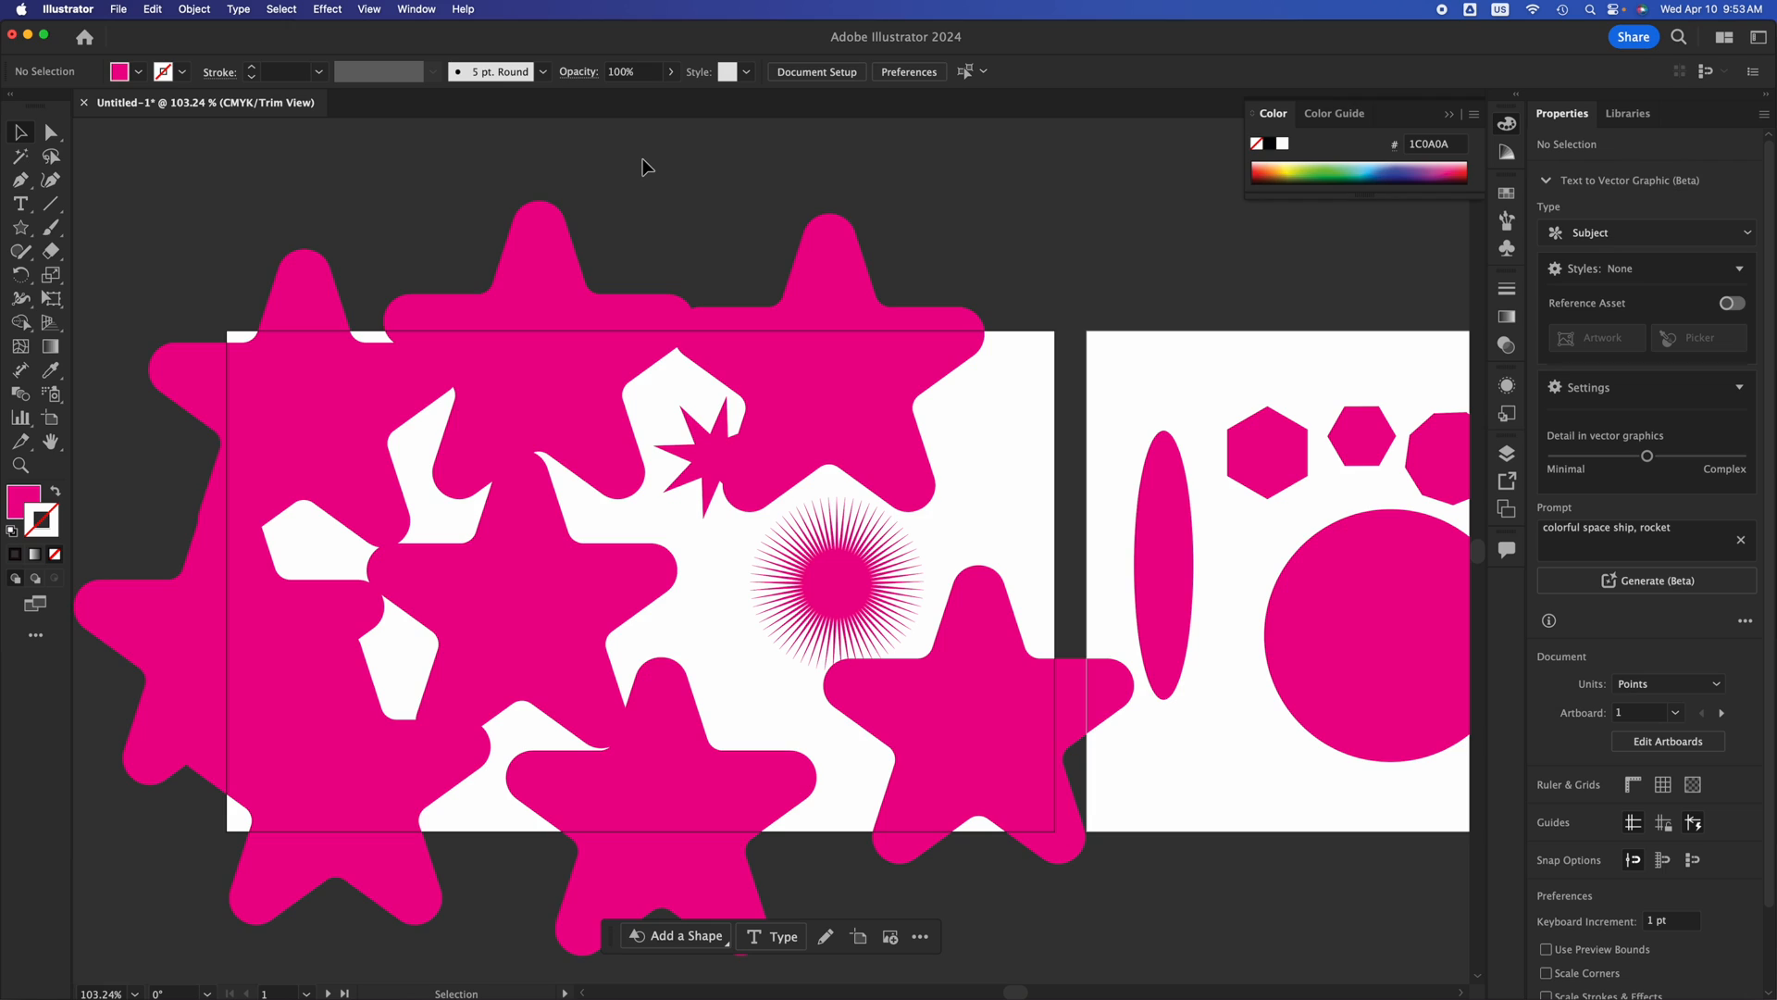
pyautogui.press('super+shift+t')
pyautogui.press('super+shift+t')
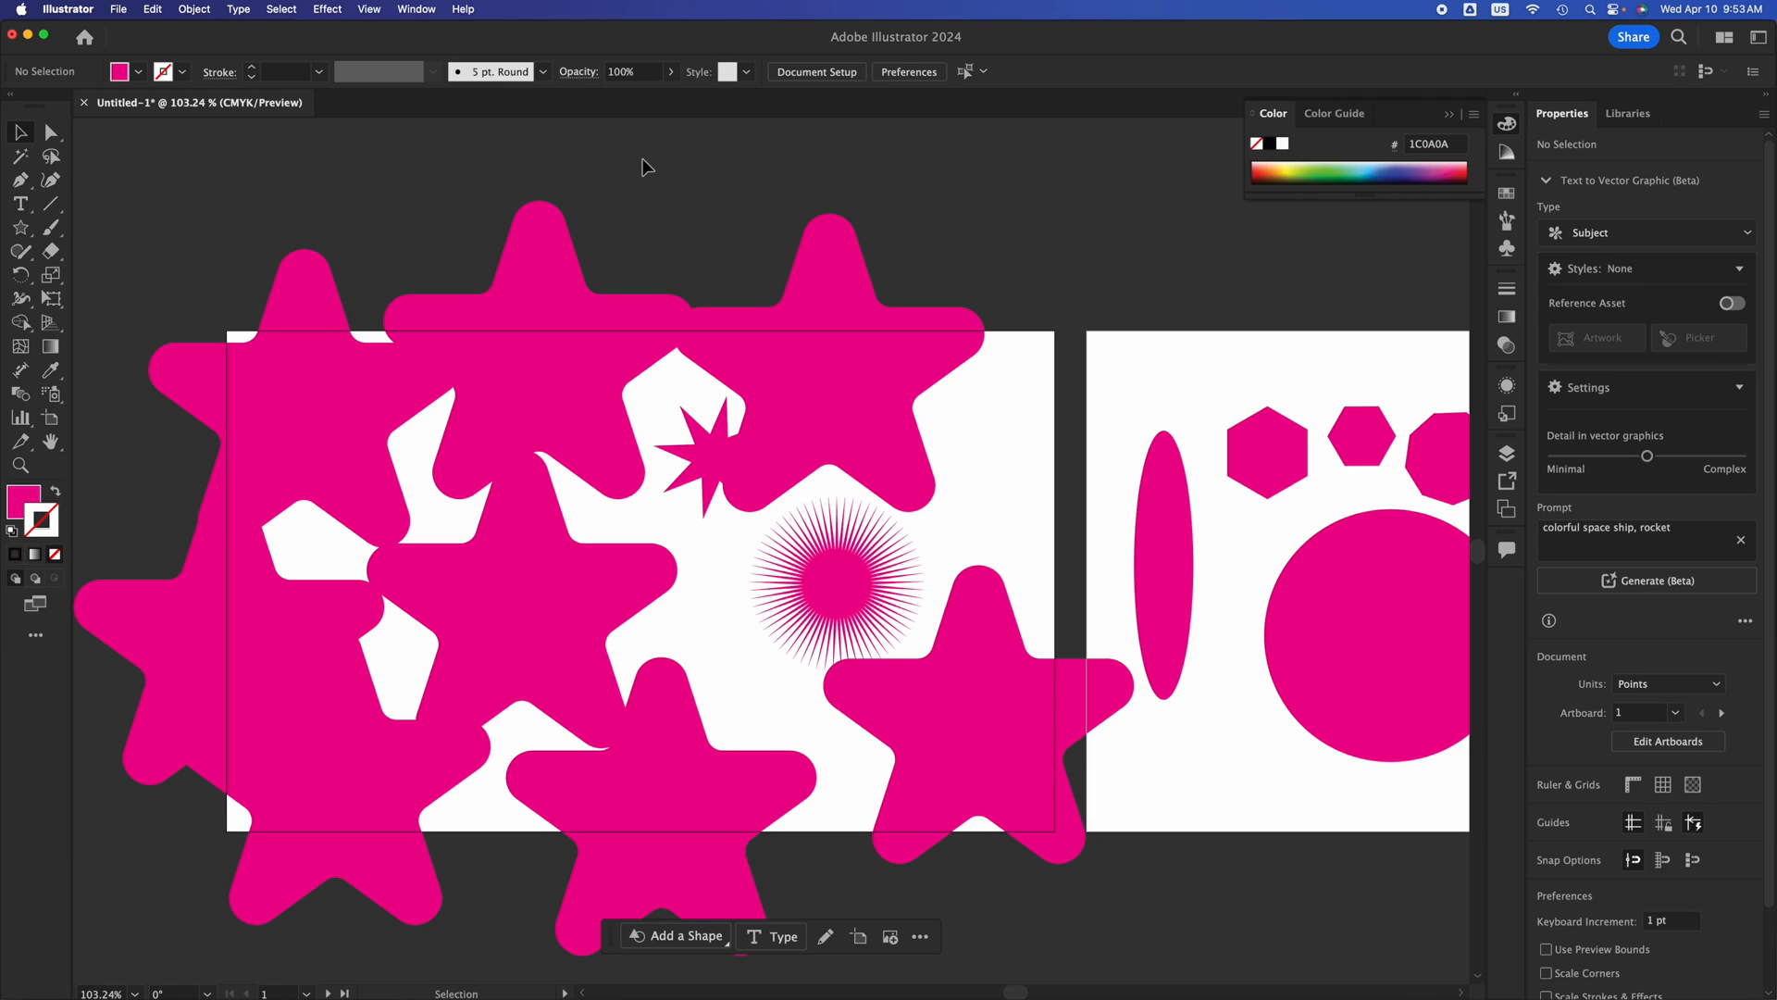